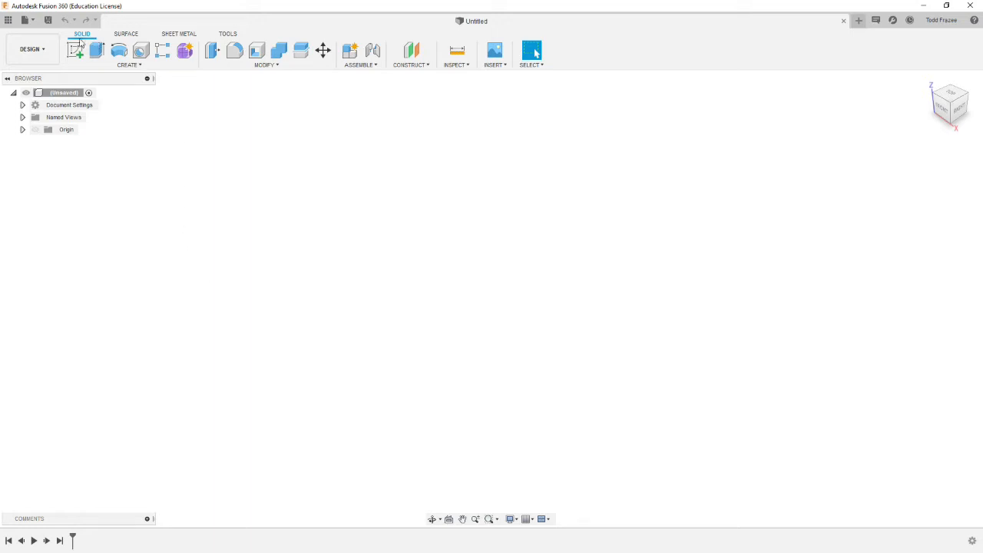
Step: Open the VISE STOP ROD design from the ADVM-62-T-FRAZEE project folder and close the project file browser
click(9, 21)
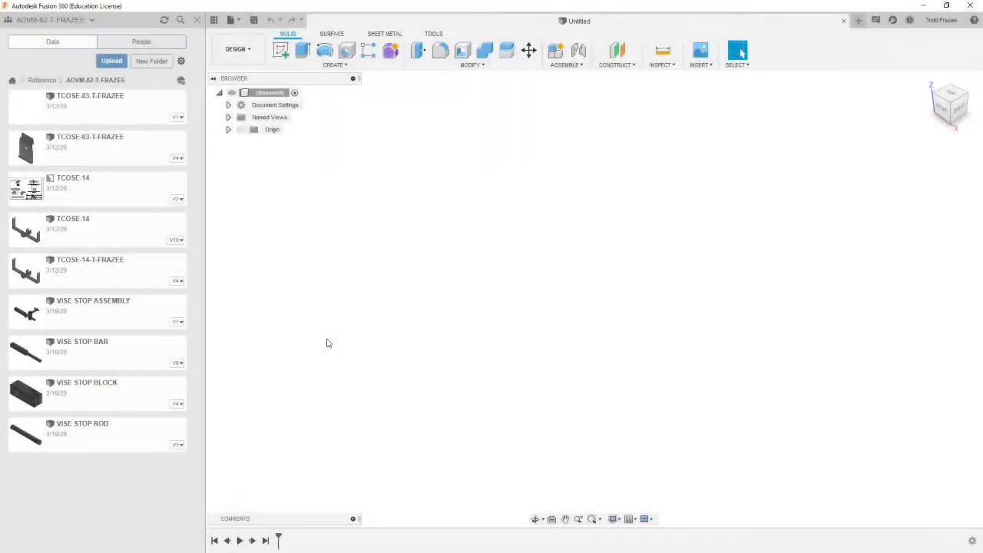
double_click(79, 431)
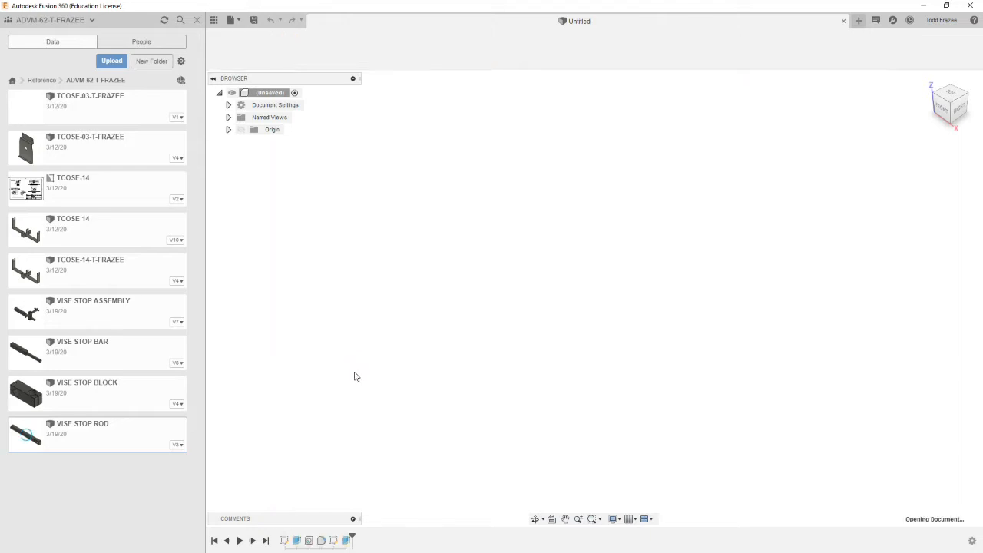
click(197, 19)
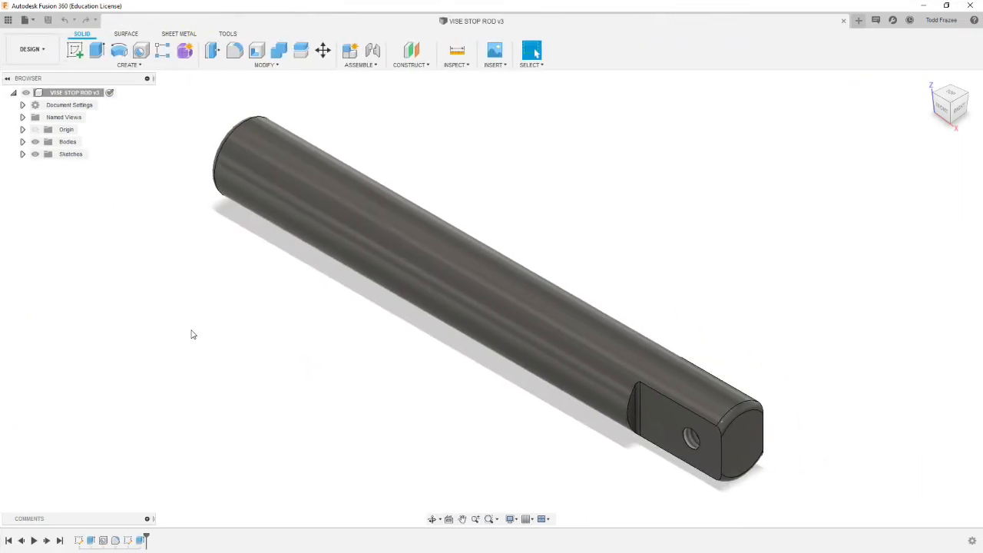
Step: Examine the rod from several angles, including the flats, the cross hole and both chamfered ends
mouse_move(301, 285)
shift+middle_down()
mouse_move(274, 314)
mouse_move(303, 299)
shift+middle_up()
shift+middle_drag(337, 349, 295, 307)
scroll(425, 247, up, 8)
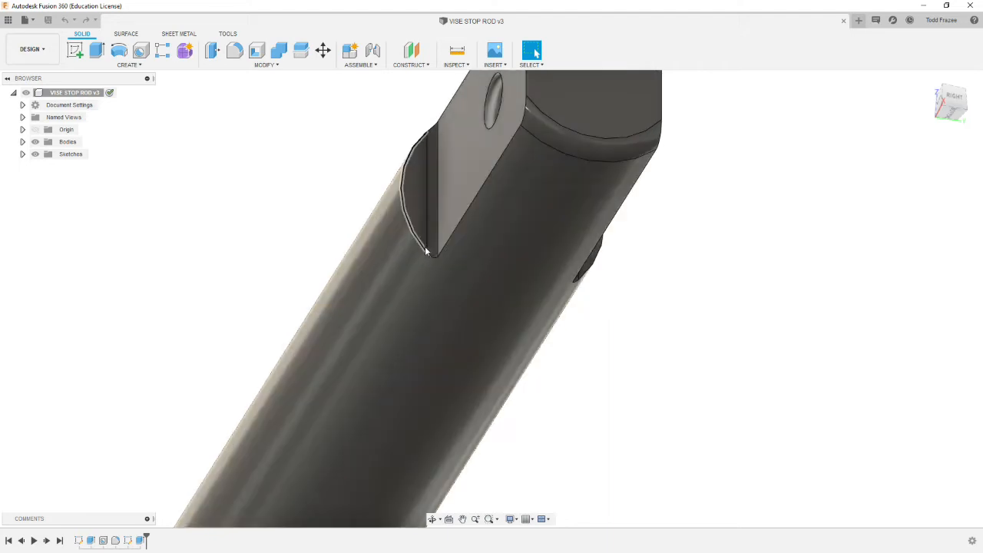
scroll(366, 314, down, 10)
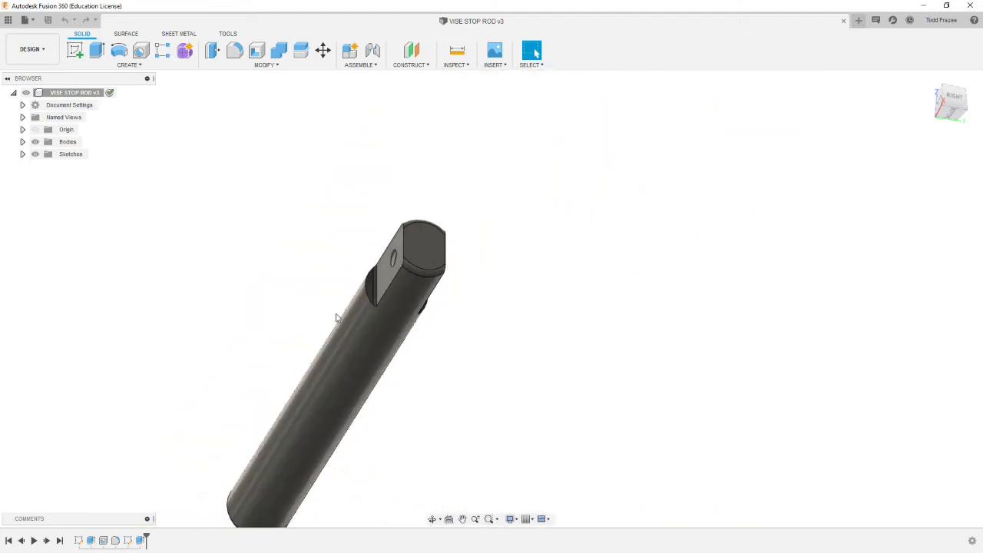
scroll(329, 314, down, 3)
shift+middle_drag(296, 330, 329, 391)
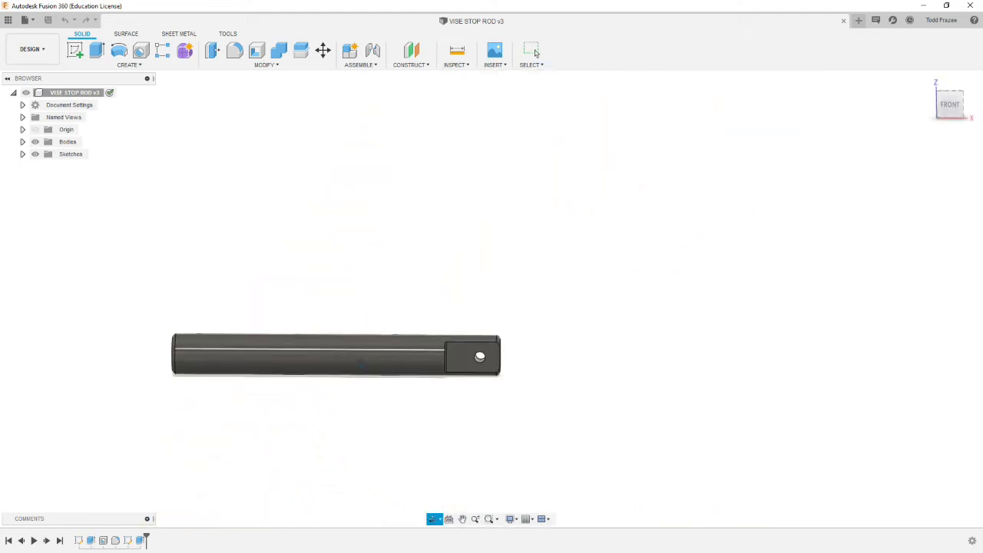
scroll(215, 365, up, 6)
shift+middle_drag(182, 382, 150, 335)
scroll(374, 384, down, 1)
shift+middle_drag(375, 389, 373, 380)
scroll(373, 387, down, 6)
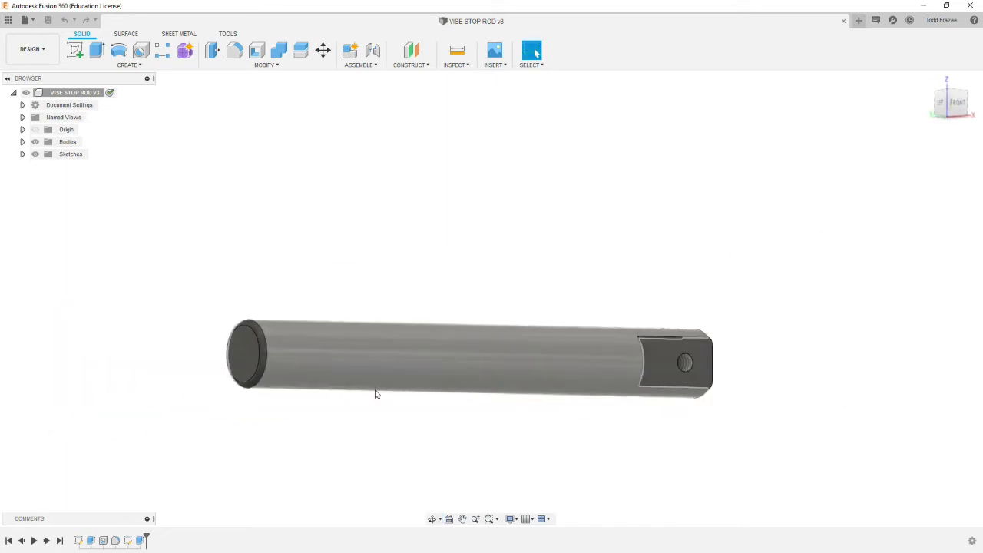
shift+middle_drag(469, 438, 377, 467)
scroll(473, 460, up, 3)
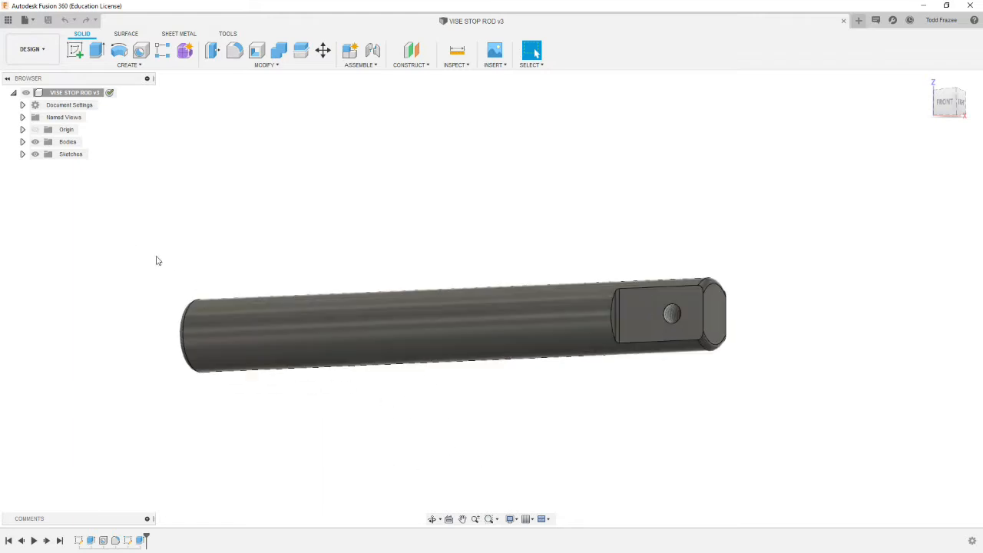
Step: Create a new drawing from the design, full assembly, from scratch, with ASME standard, inch units and B (17in x 11in) sheet size
click(48, 50)
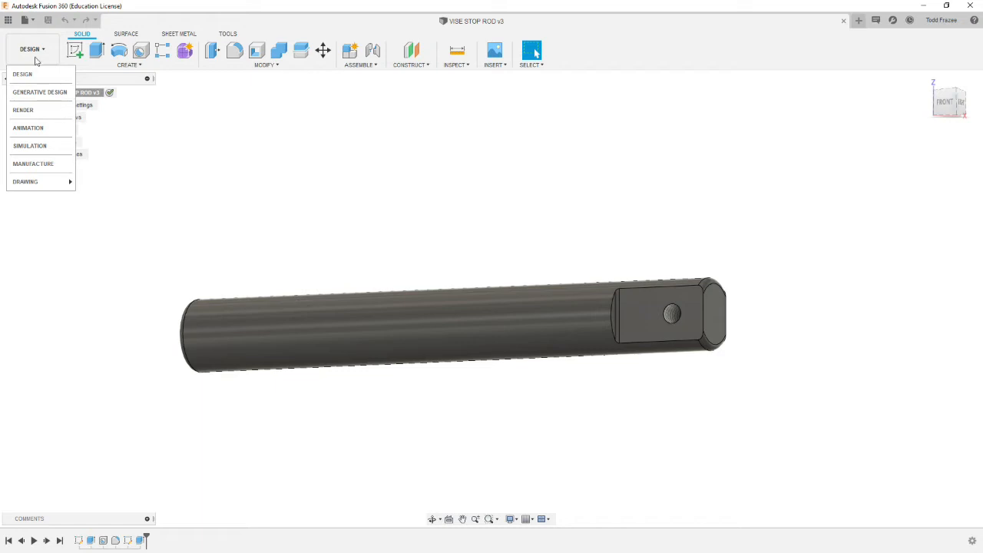
mouse_move(36, 185)
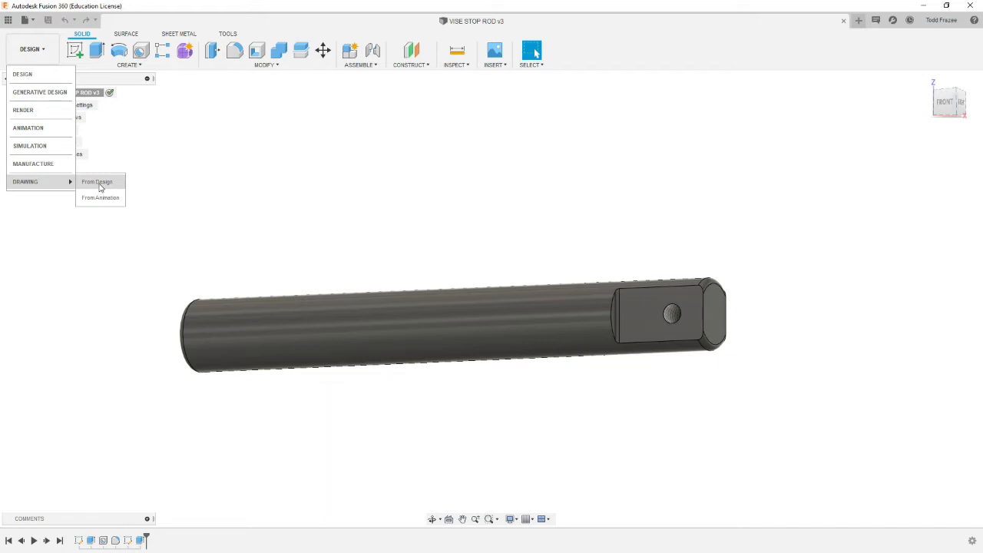
click(98, 183)
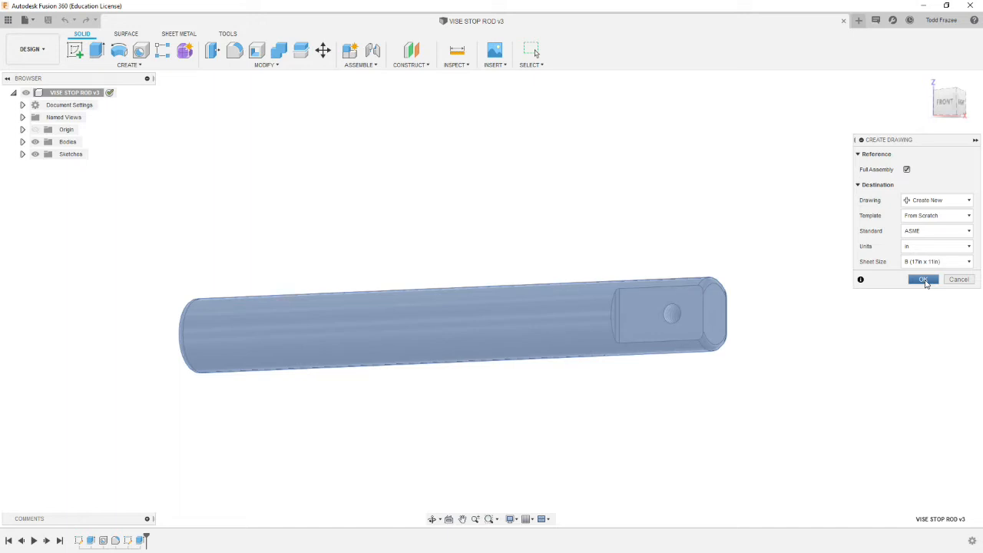
click(923, 280)
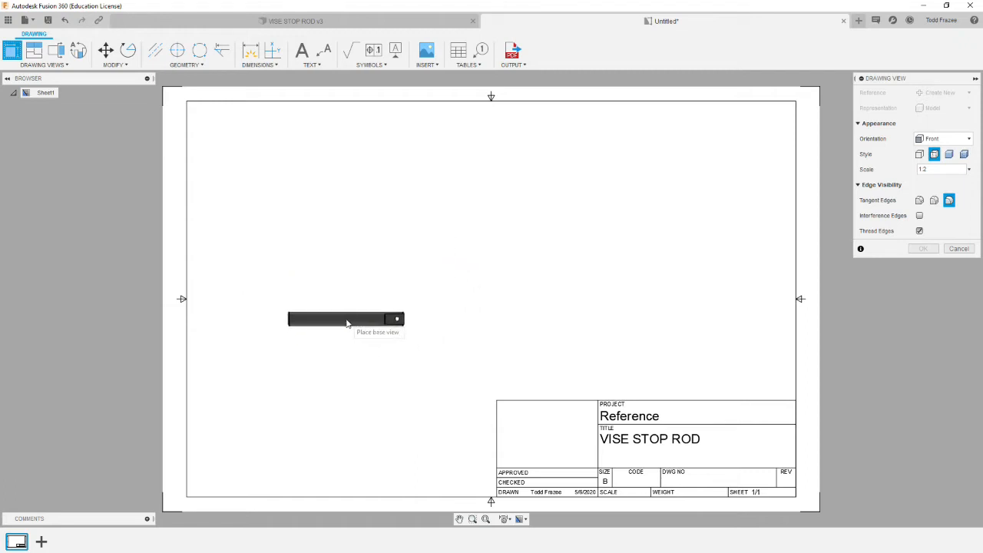
Step: Place a front base view on the sheet's left half at 1:1 scale, showing visible edges only
click(354, 319)
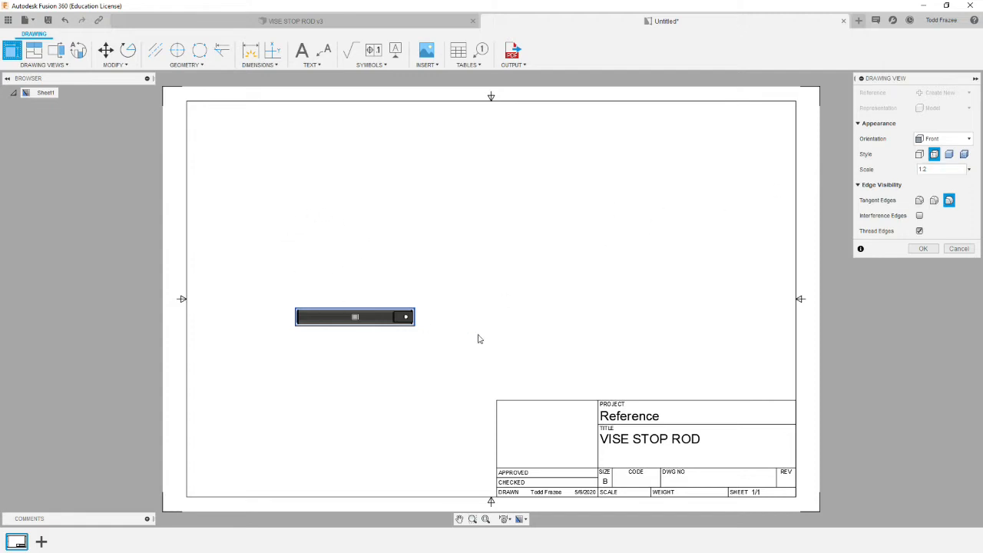
click(929, 171)
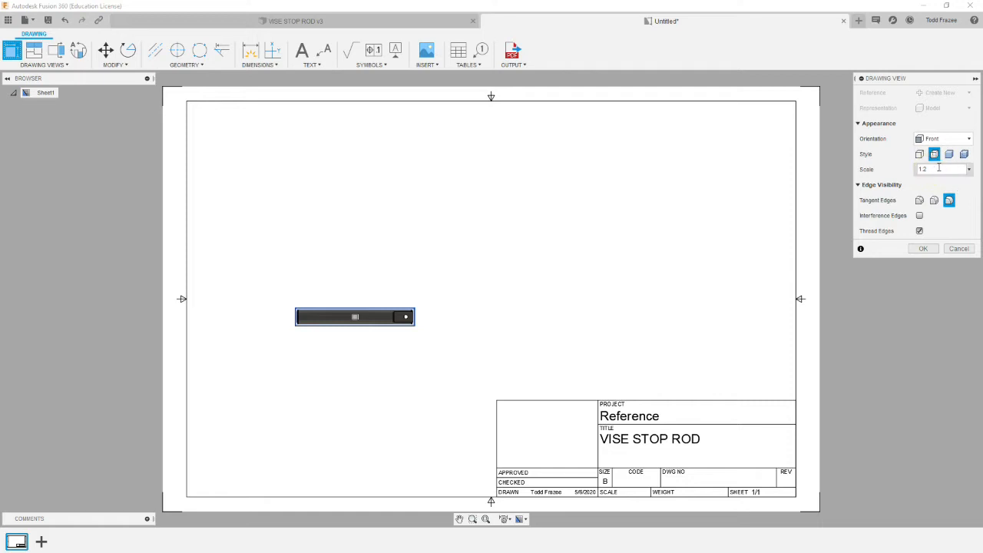
key(BackSpace)
key(BackSpace)
key(Return)
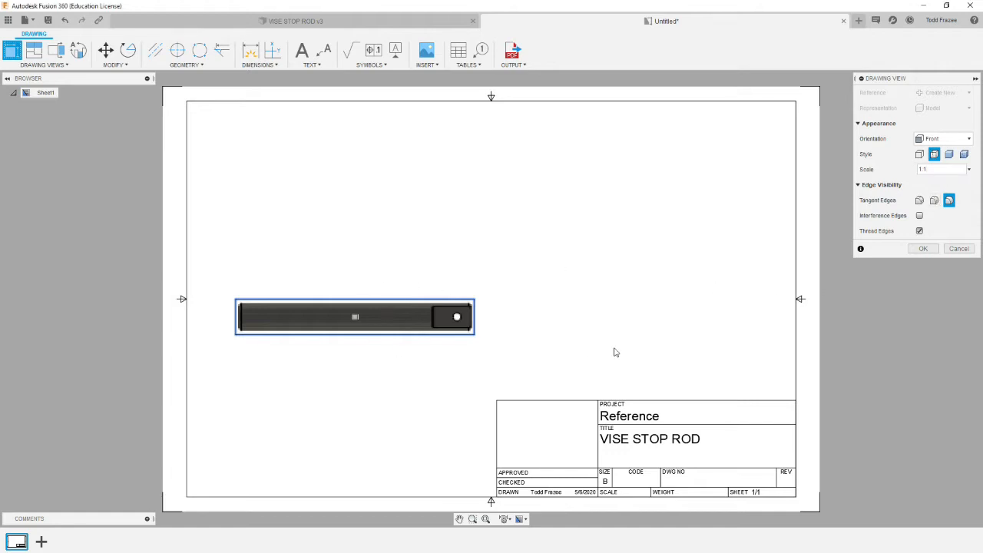
click(919, 156)
click(916, 251)
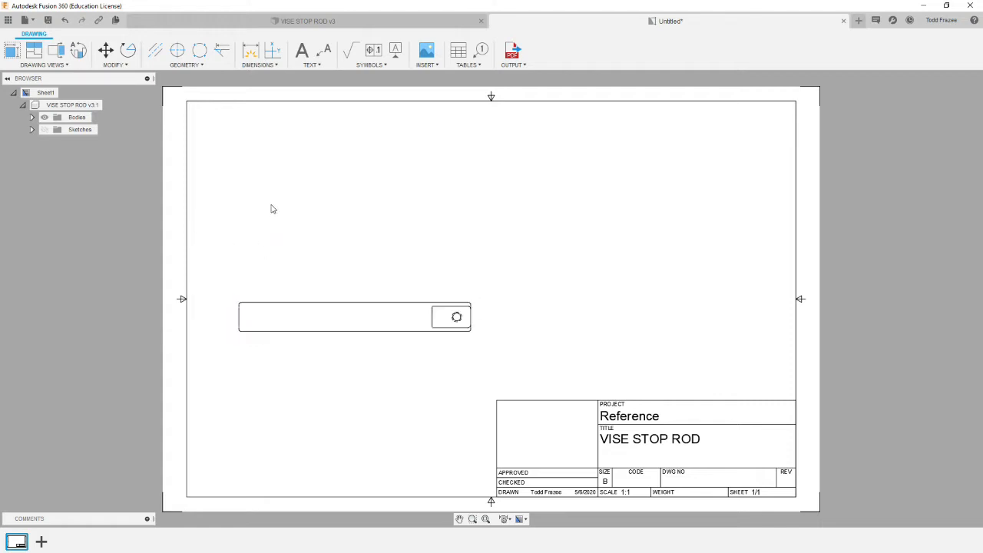
Step: Project a top view, a right side view and an isometric view in the upper-right corner from the front view
click(393, 298)
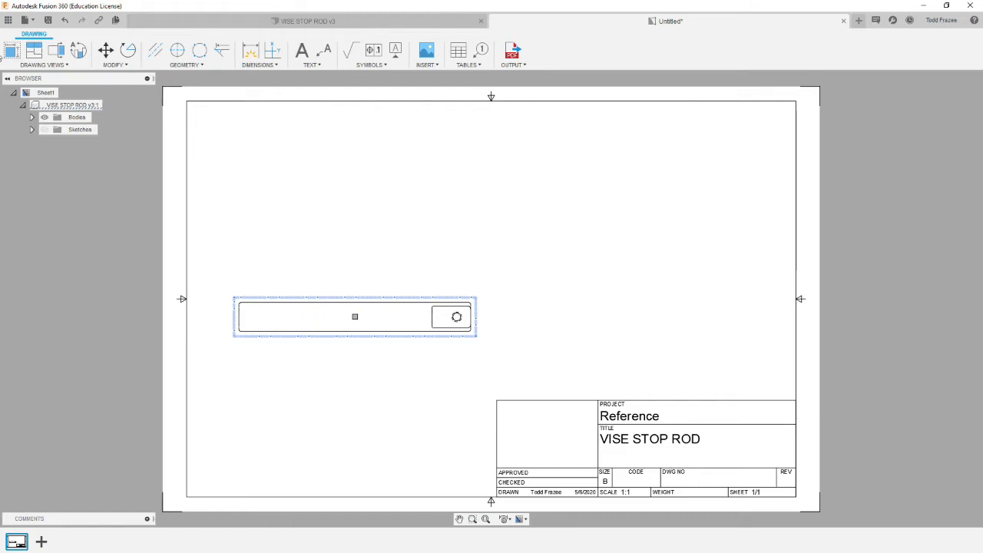
click(31, 52)
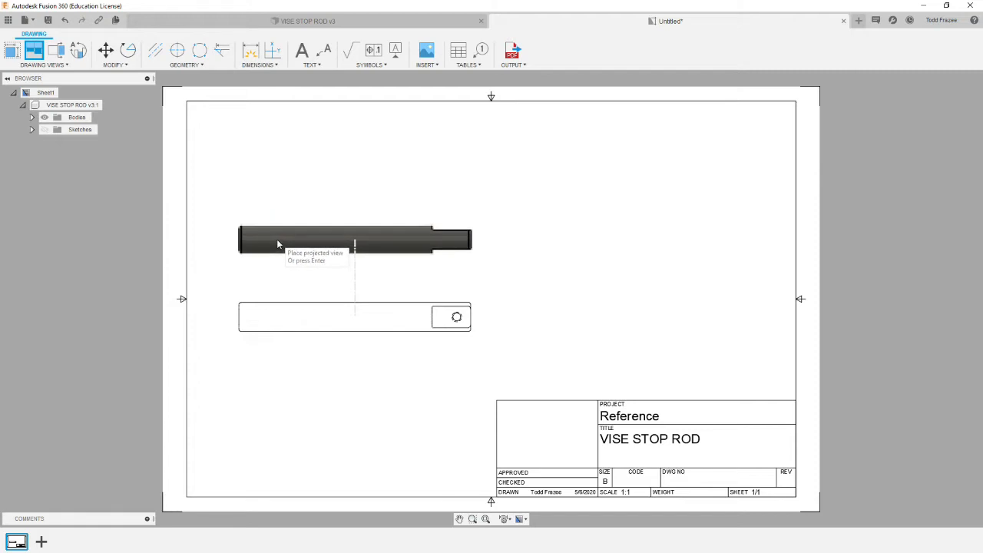
click(283, 242)
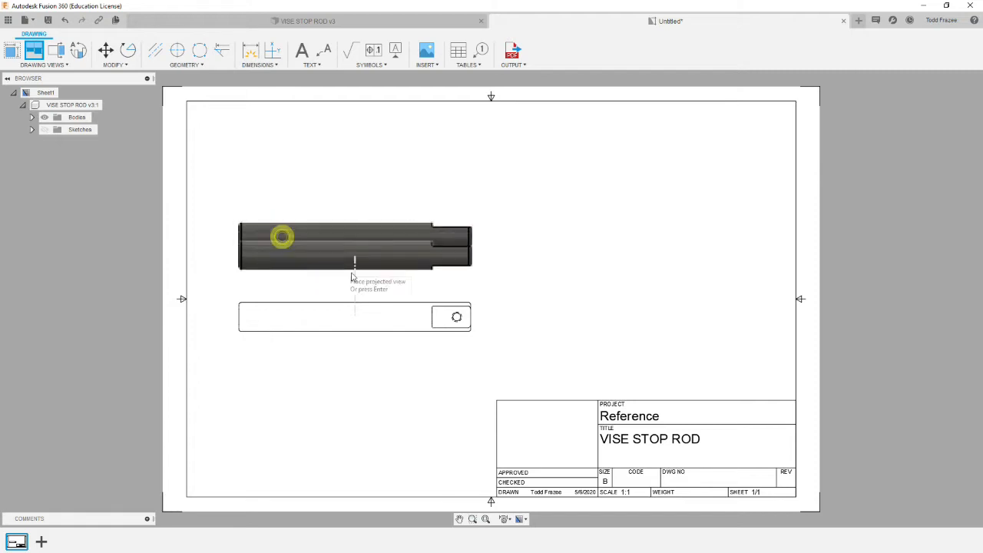
click(546, 316)
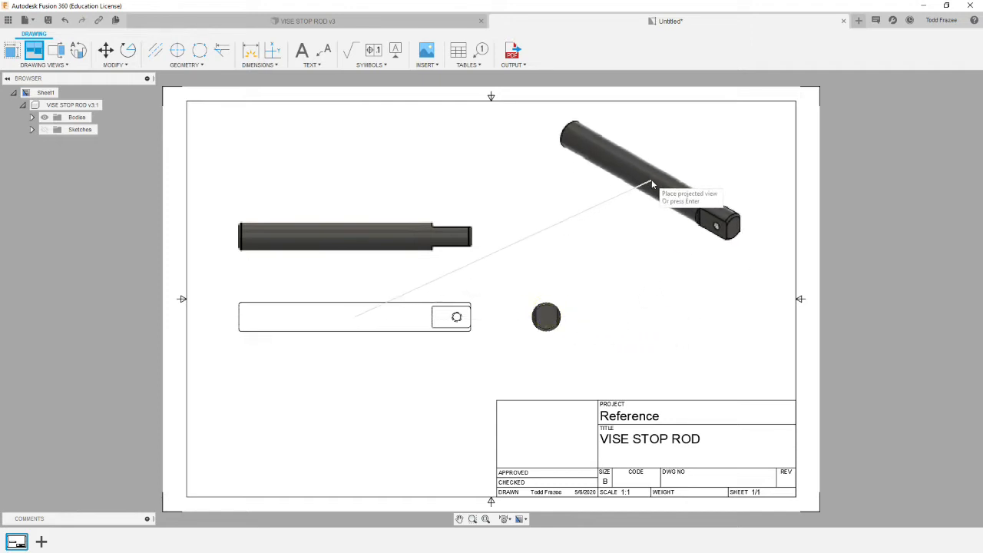
click(689, 174)
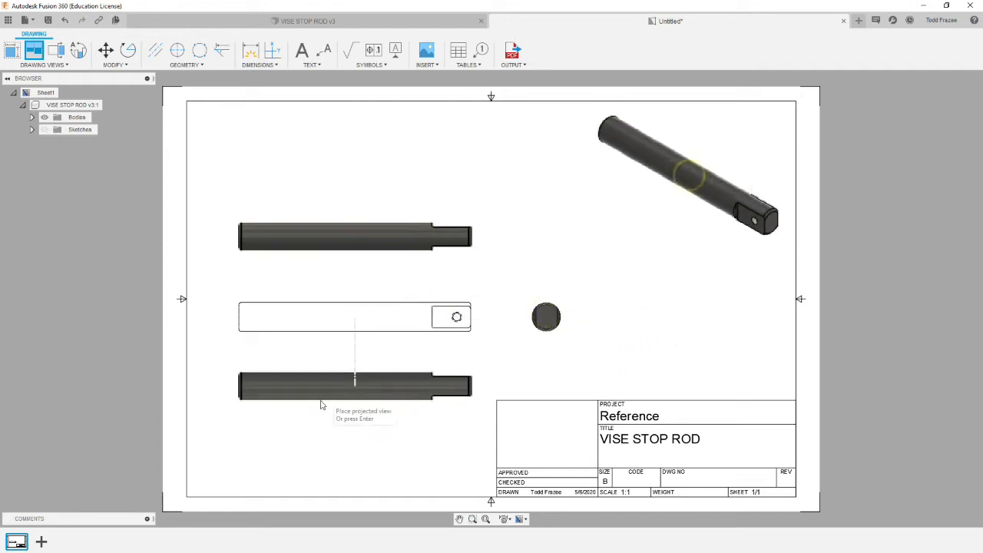
click(283, 422)
key(Return)
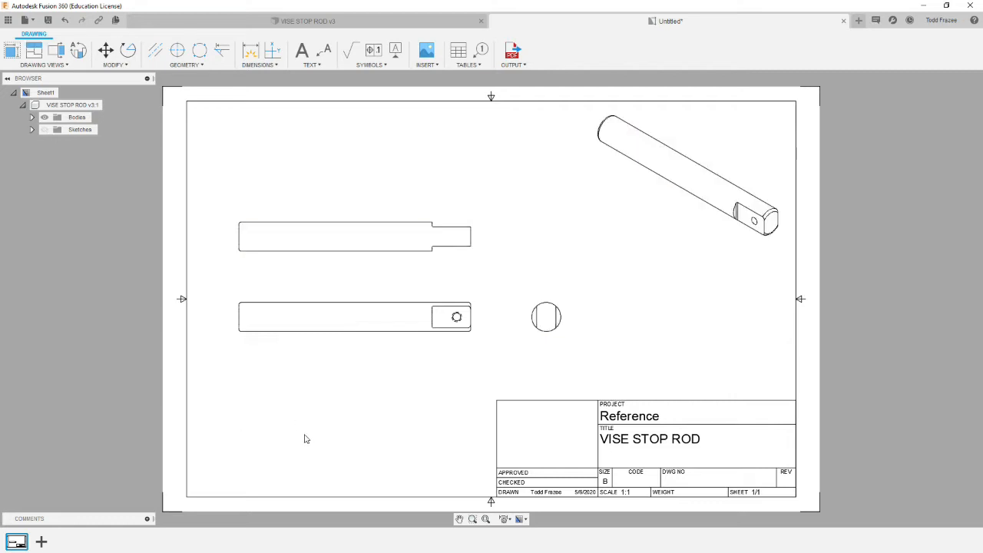
Step: Move the top view farther above the front view and the side view about 0.96 in farther to its right
click(368, 220)
drag(354, 236, 349, 185)
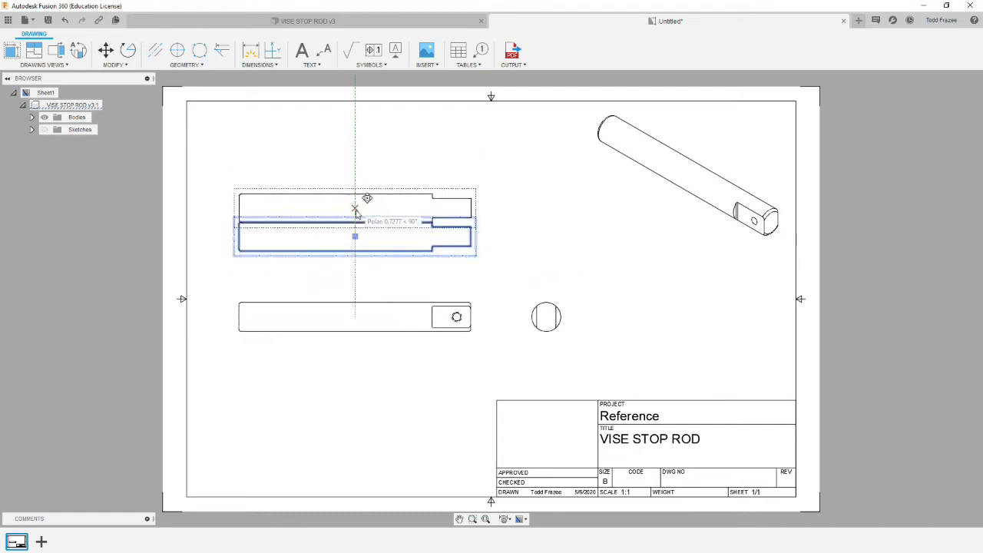
click(355, 211)
click(546, 318)
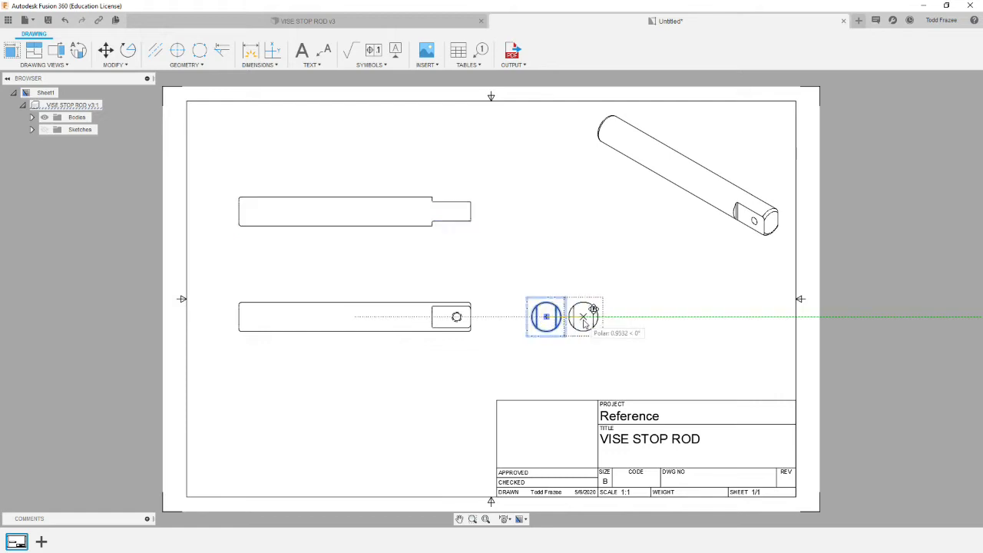
click(584, 318)
click(484, 375)
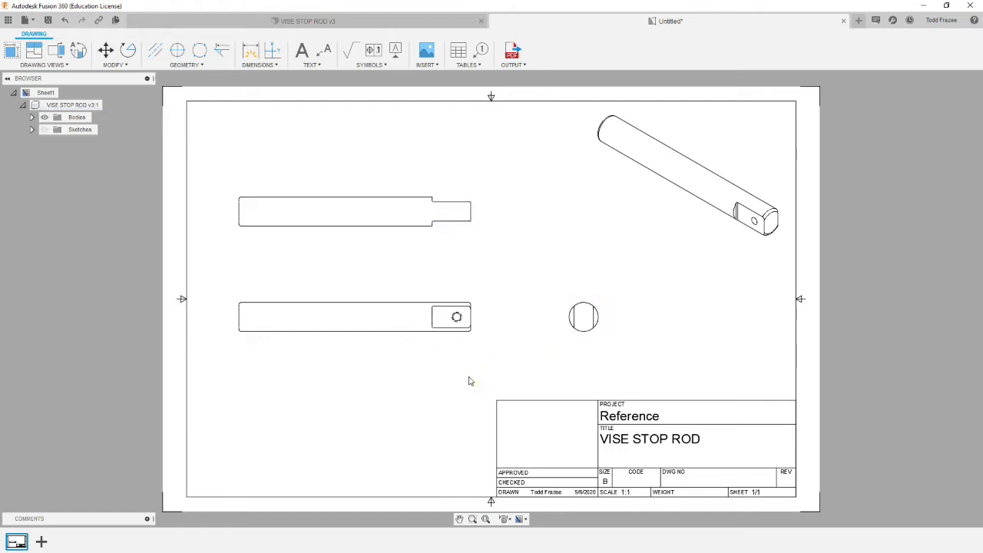
Step: Move the front view lower and slightly left on the sheet, carrying its aligned top and side views along
click(369, 339)
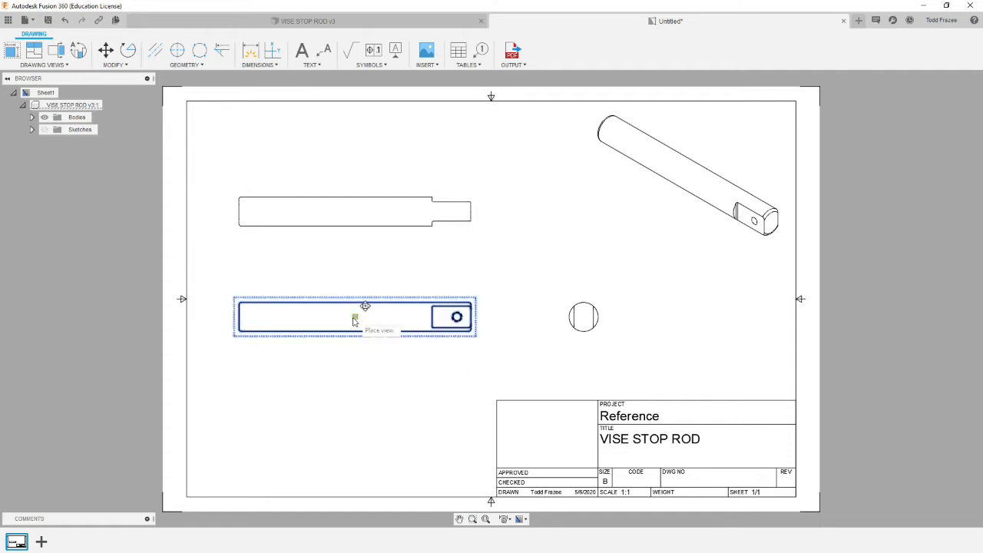
click(354, 317)
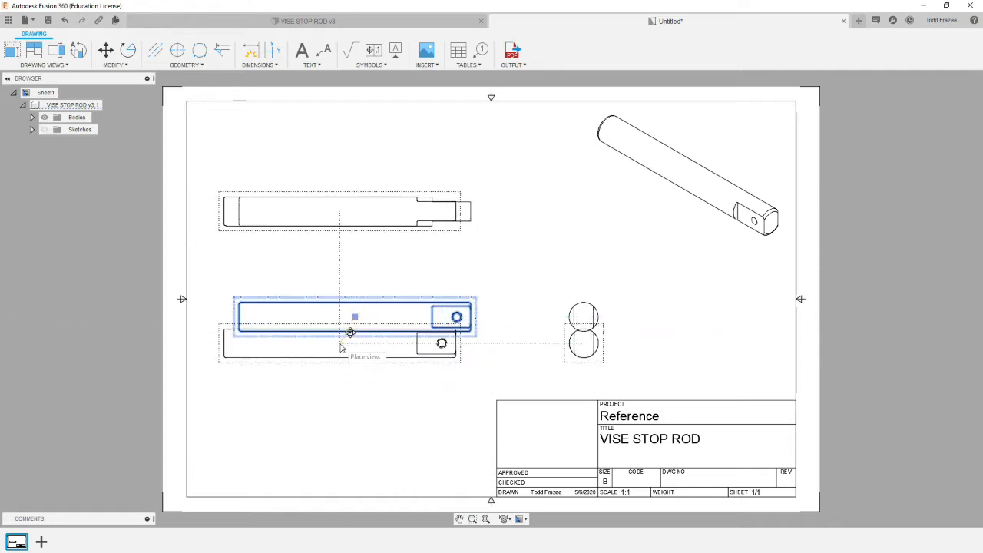
click(340, 351)
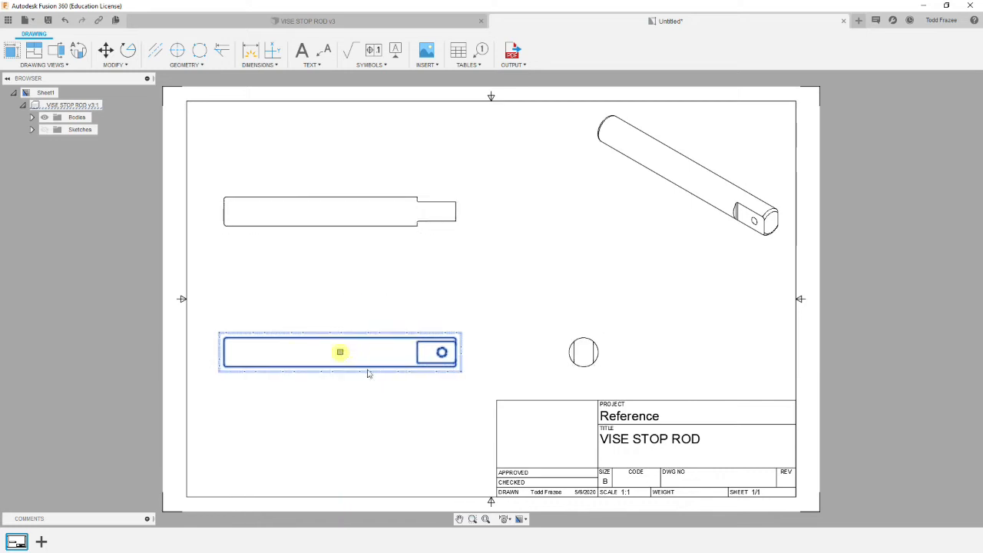
click(374, 428)
Step: Reposition the top view closer above the front view, leaving a moderate gap between them
click(344, 233)
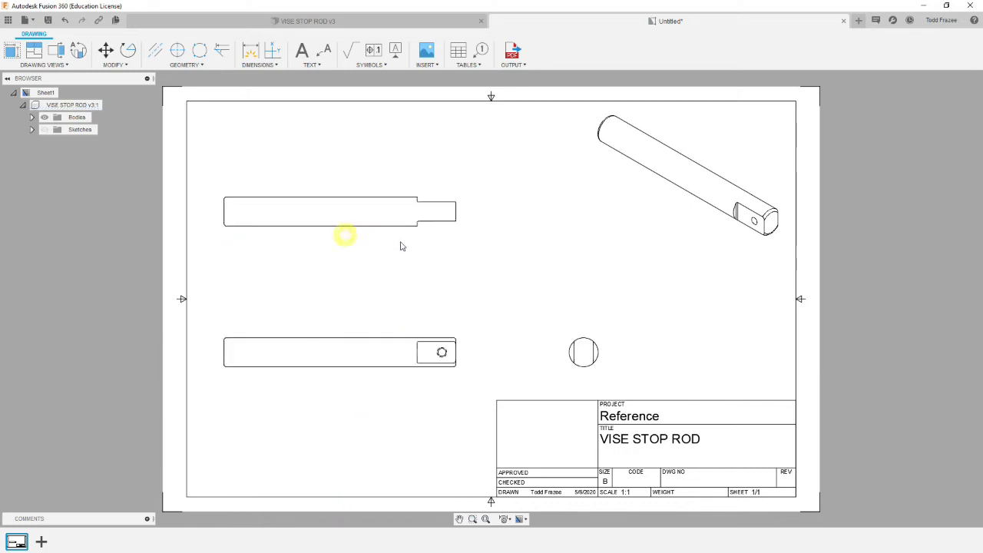
click(340, 212)
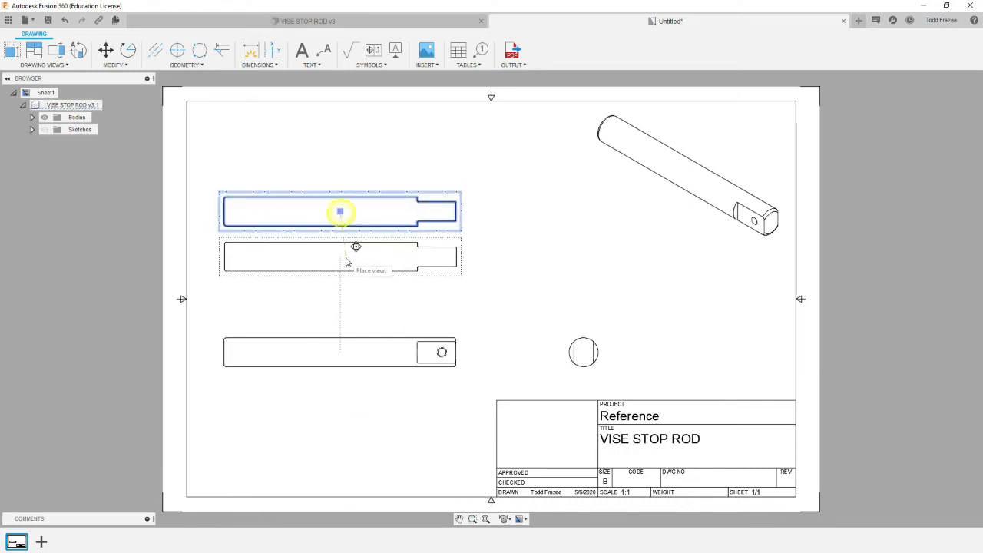
click(356, 266)
click(391, 435)
click(411, 266)
drag(340, 266, 339, 241)
click(365, 302)
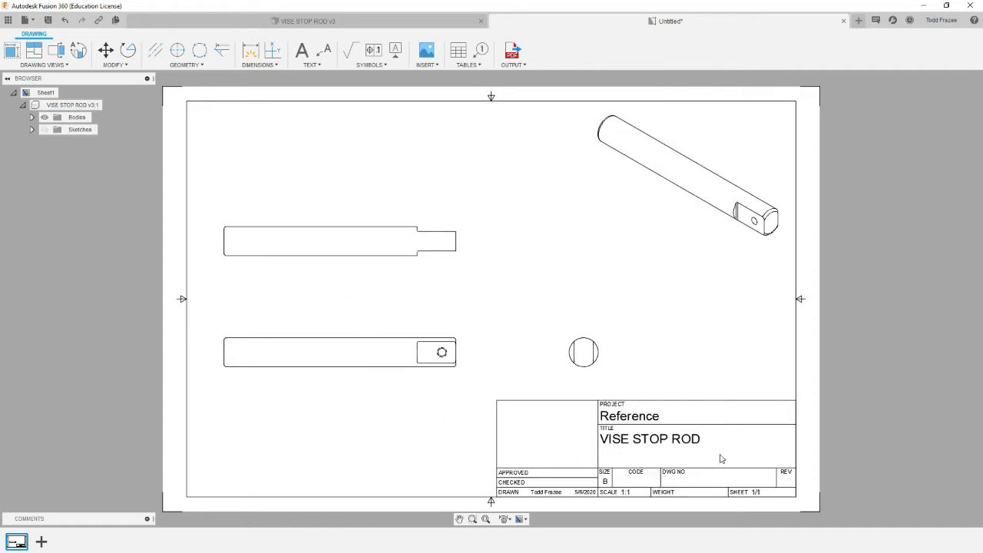
Step: Change the title block's project name to "Large Vise Stop Assy."
click(636, 417)
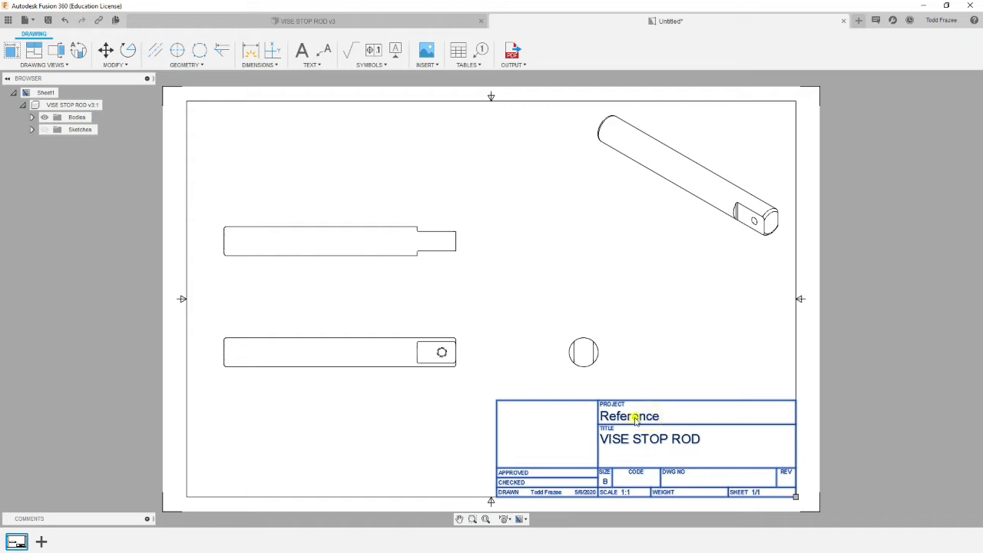
double_click(636, 417)
double_click(636, 417)
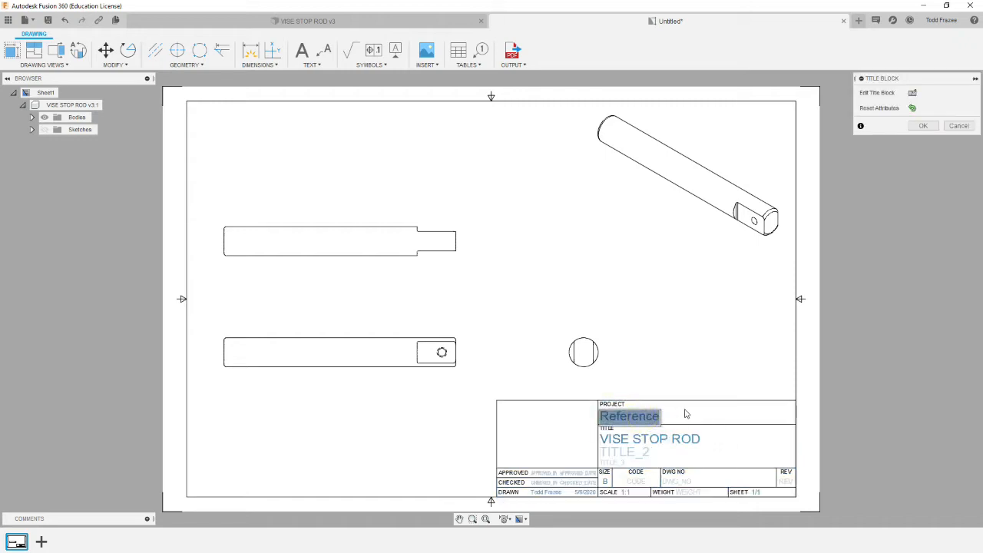
text(Lar)
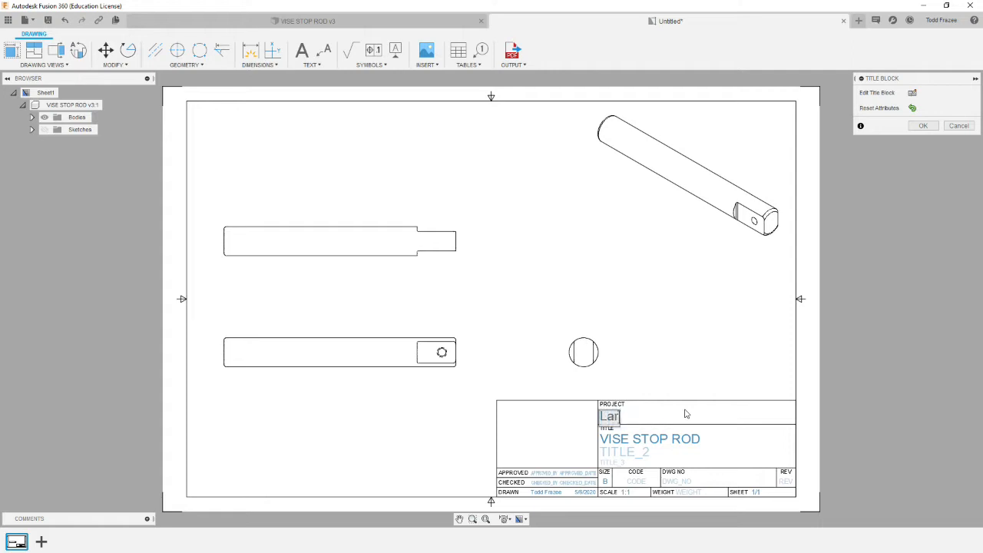
text(ge Vise)
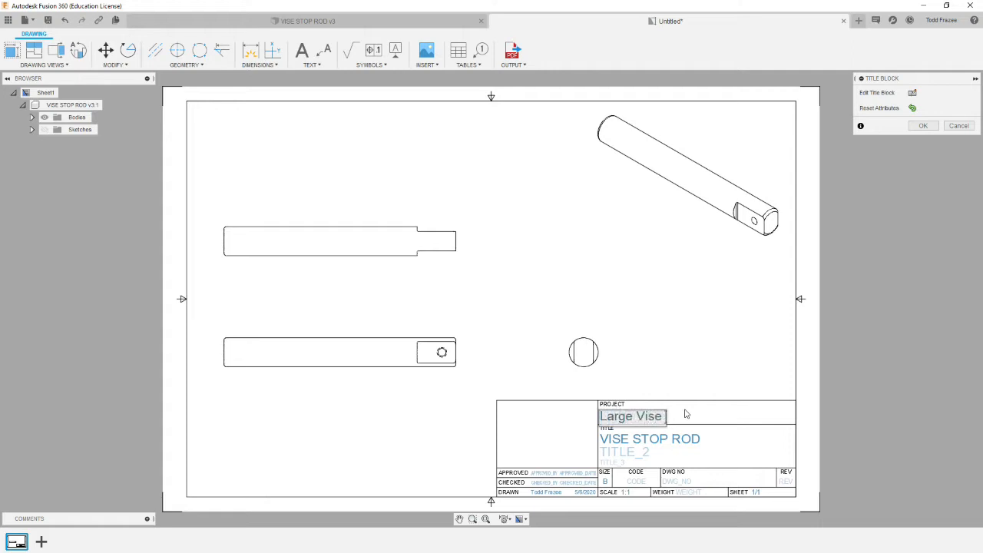
text( Stop Assy.)
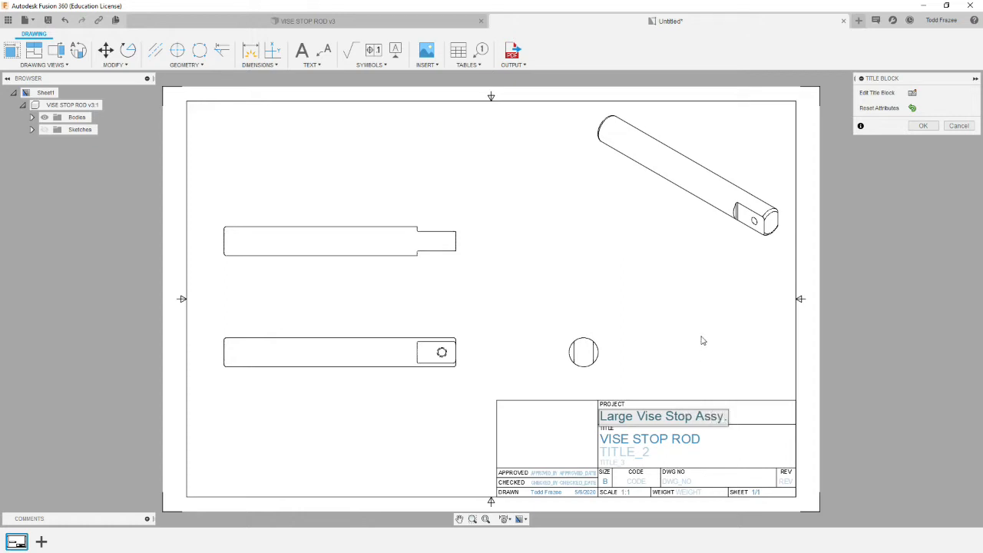
click(701, 340)
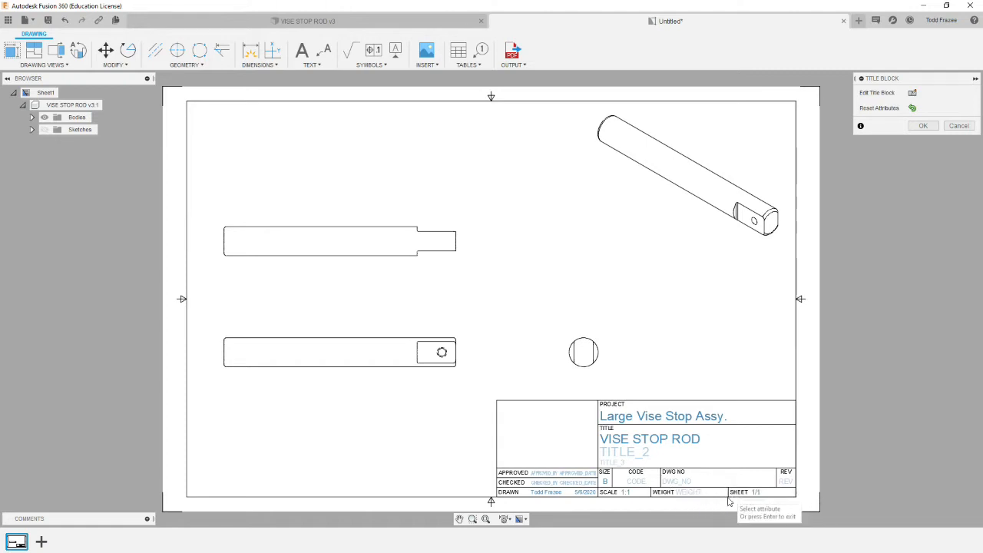
Step: Enter revision 0 in the title block and finish editing it
click(789, 482)
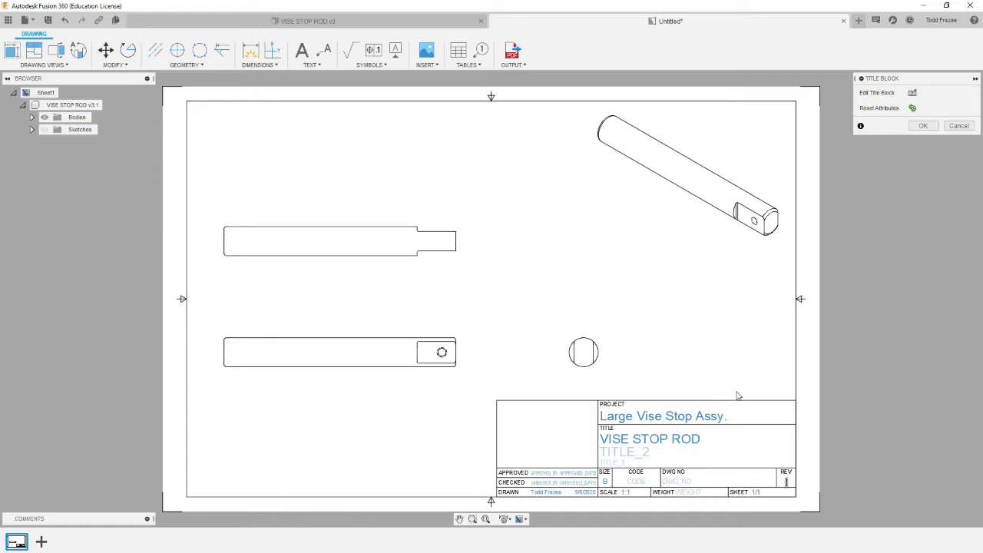
click(709, 384)
key(Return)
Step: Add a diameter dimension to the rod's circle in the side view, placing it above and to the right of the circle
click(274, 65)
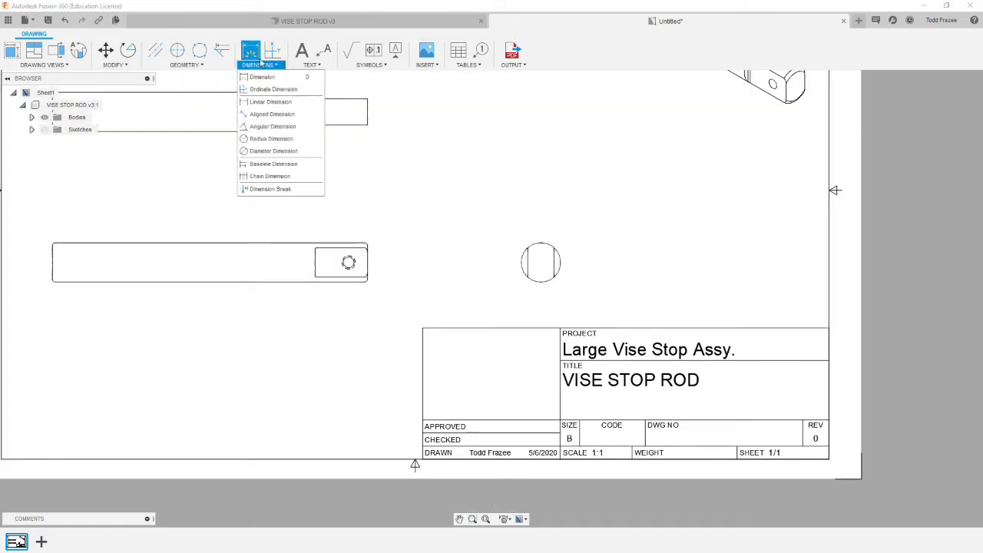
click(270, 151)
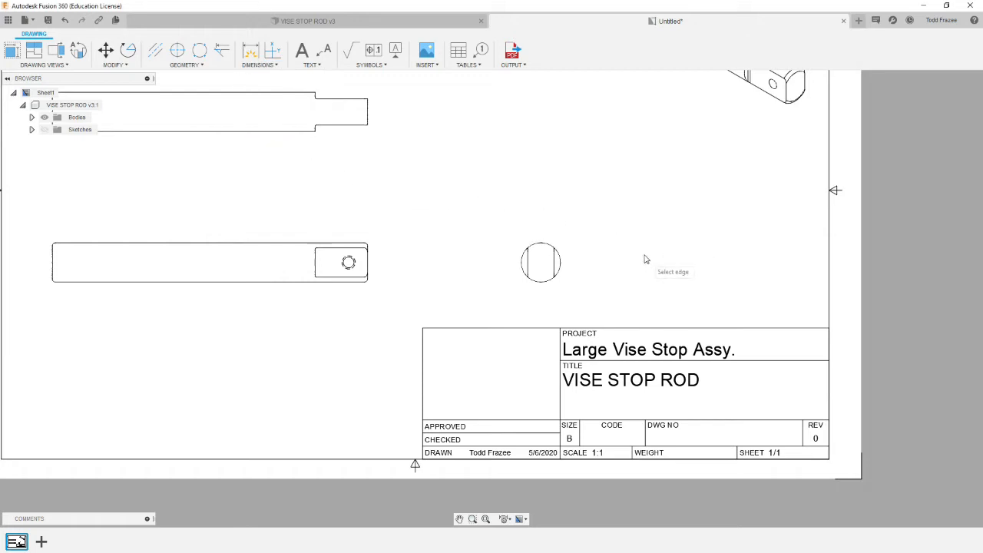
click(544, 246)
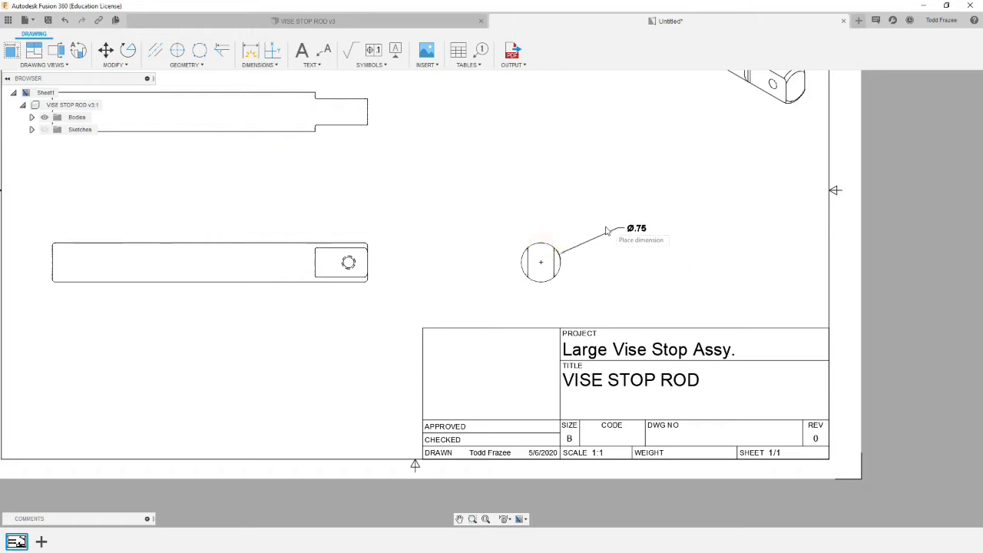
click(587, 225)
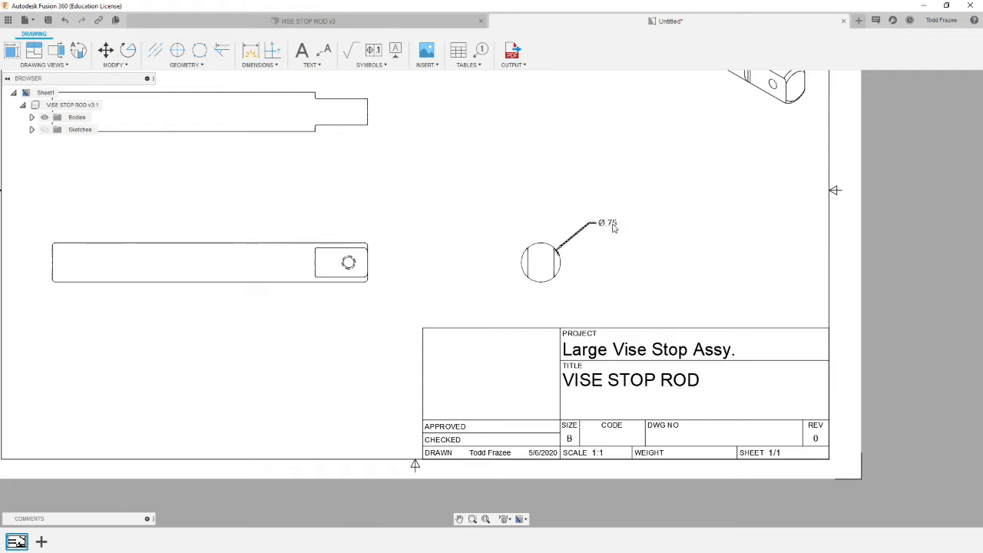
Step: Set the rod diameter dimension to three-decimal precision with a symmetrical tolerance of 0.005
double_click(613, 224)
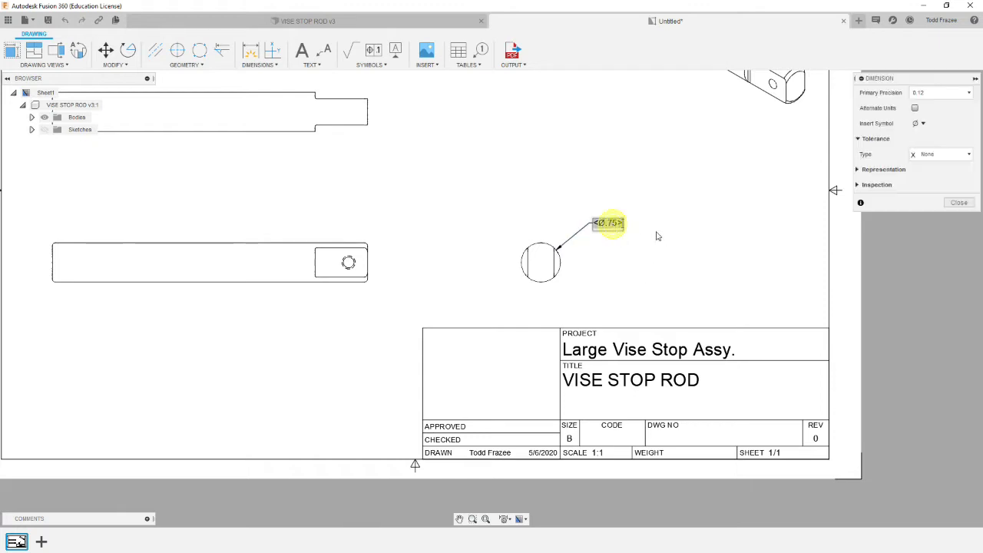
click(969, 95)
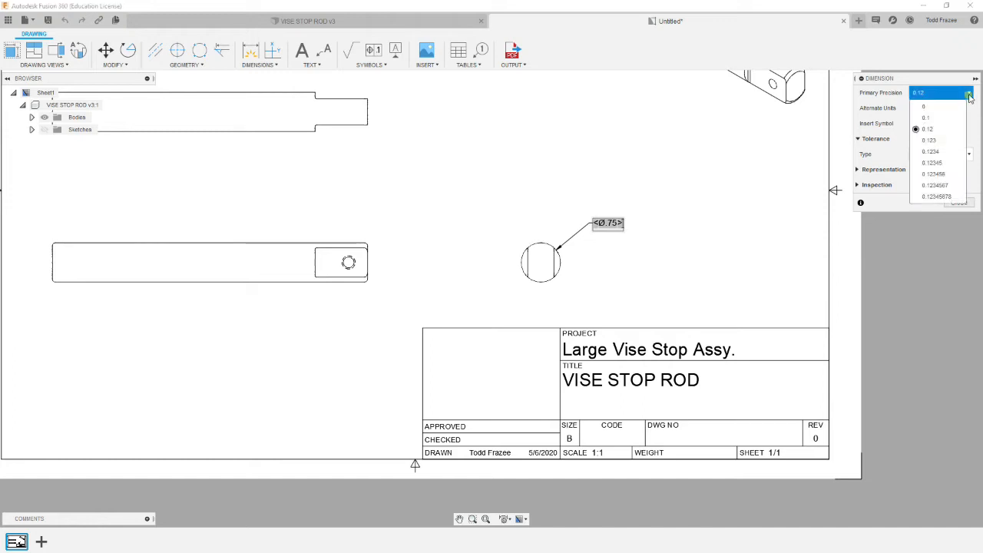
click(935, 141)
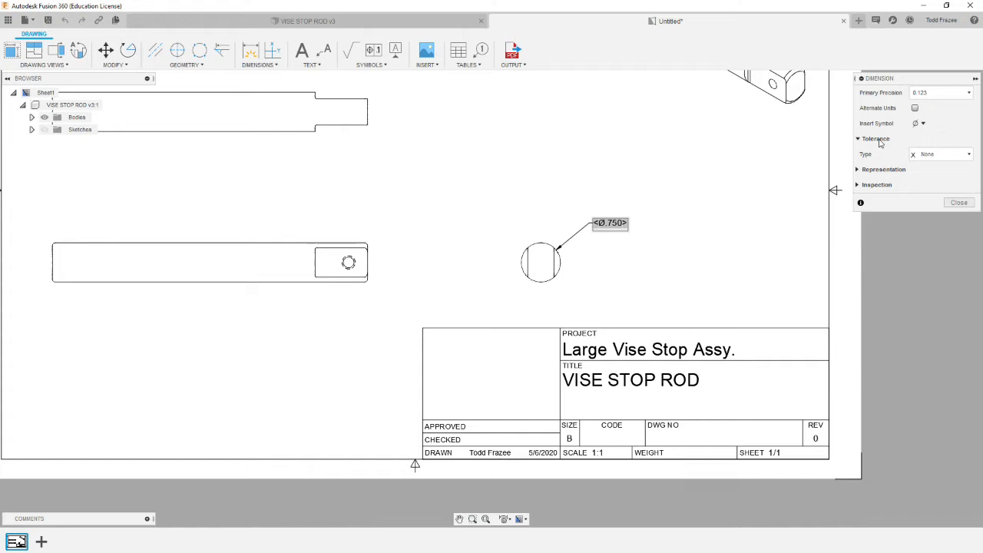
click(970, 155)
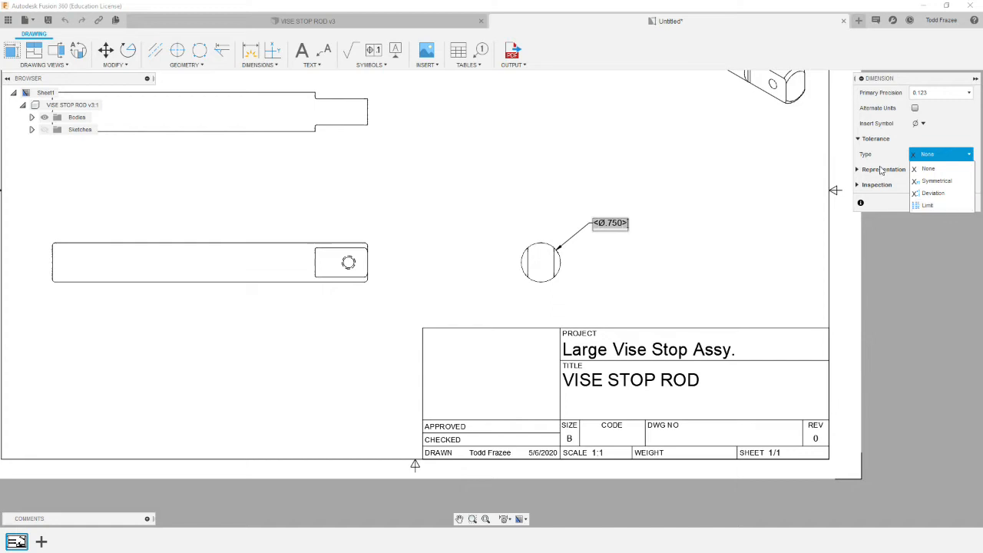
click(933, 182)
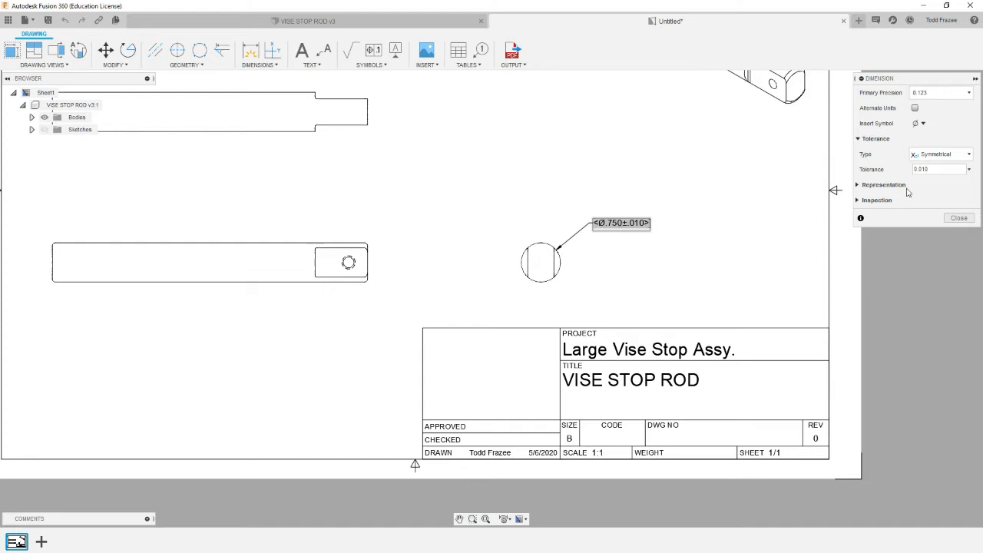
click(938, 169)
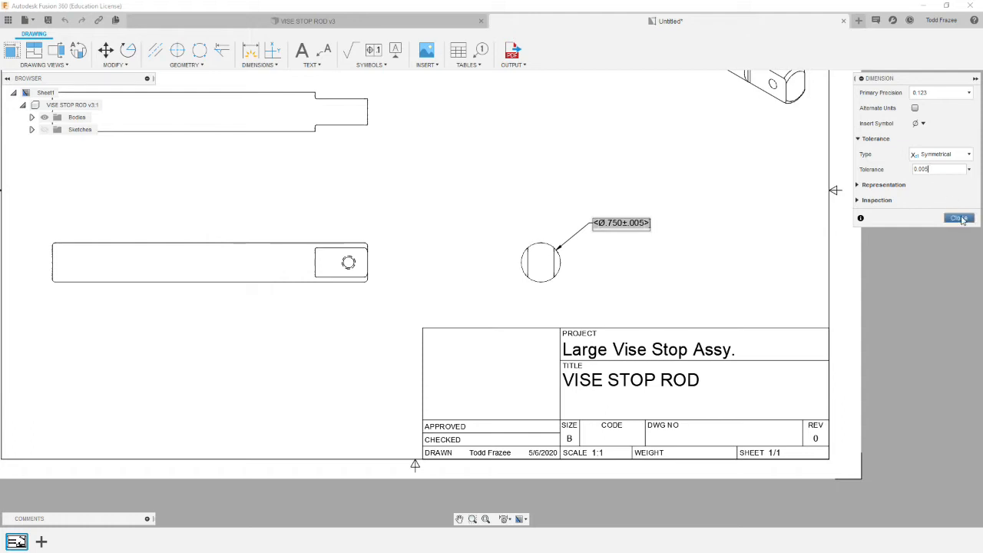
click(959, 218)
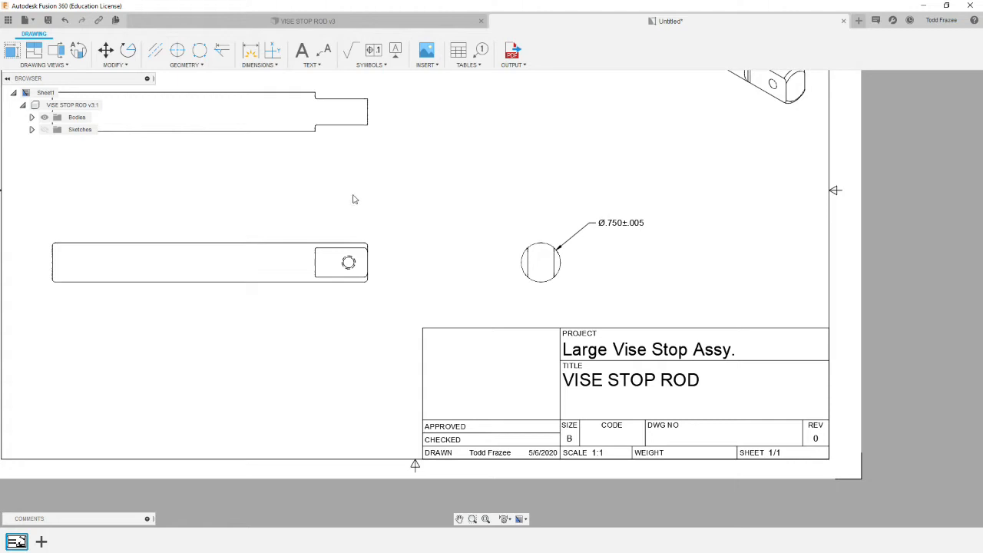
Step: Add center marks to the threaded hole in the front view and to the rod's circle in the side view
click(177, 51)
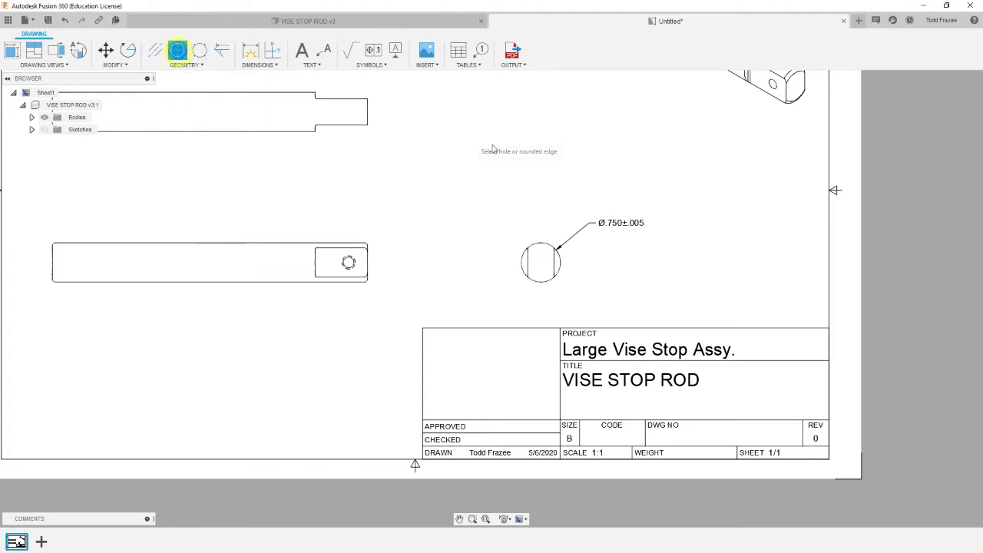
click(346, 267)
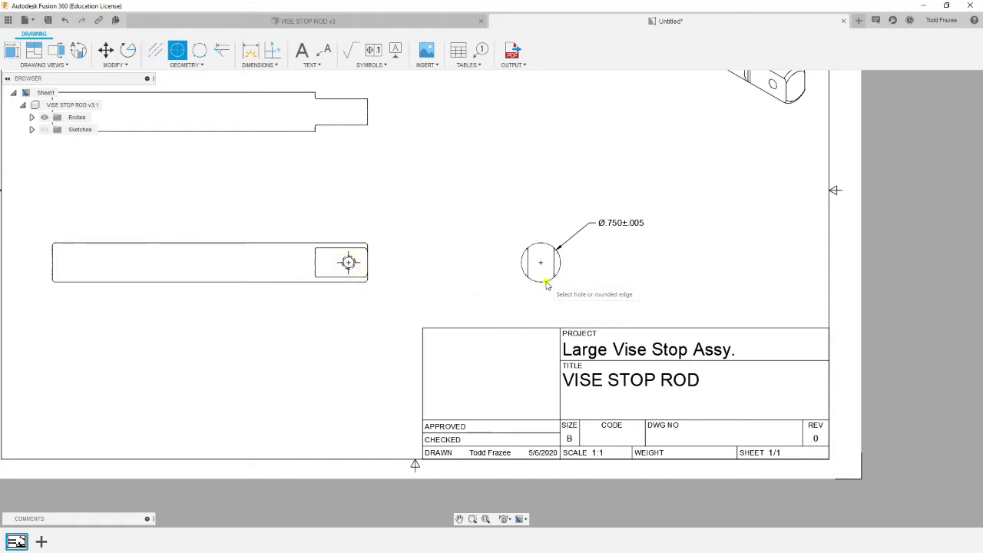
scroll(204, 312, down, 2)
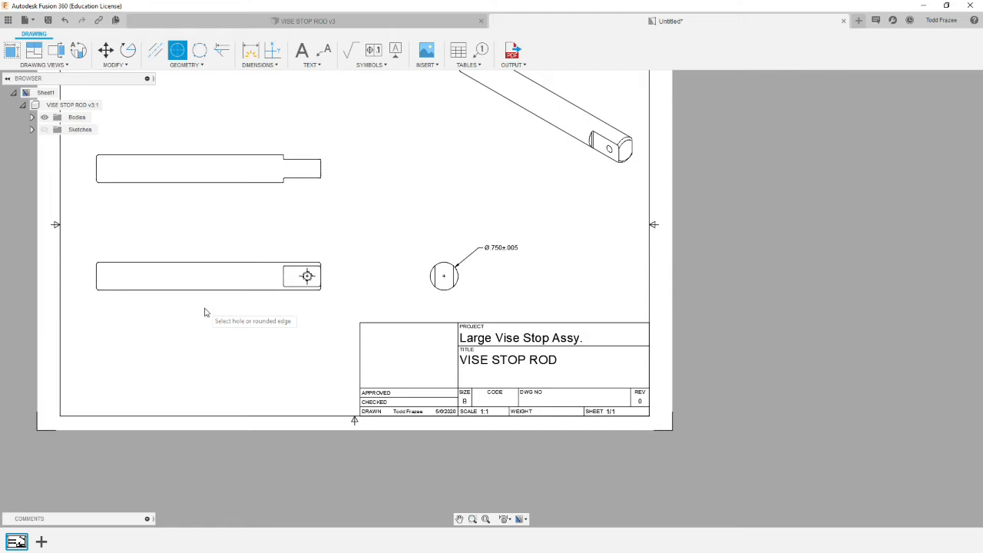
scroll(205, 312, down, 1)
scroll(110, 193, up, 1)
scroll(136, 219, up, 1)
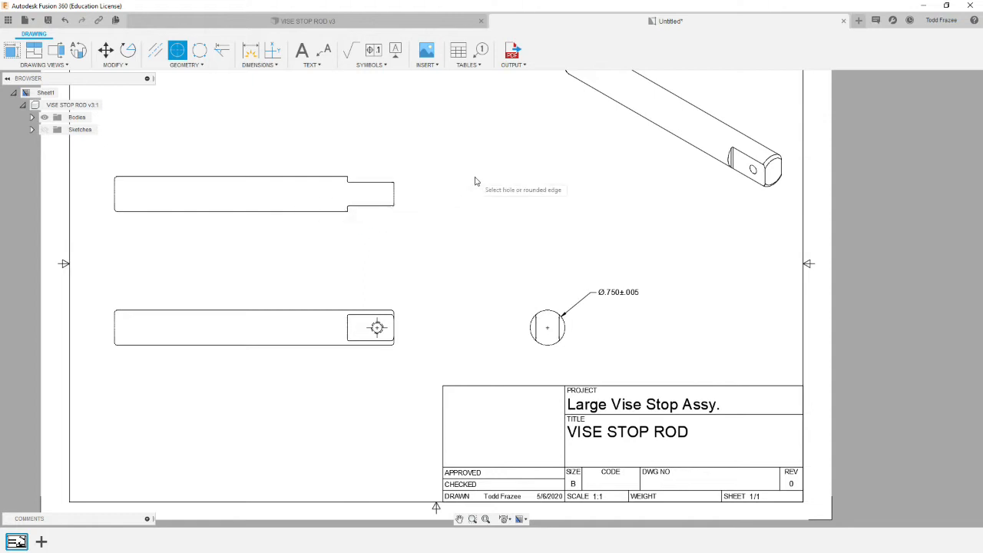
Step: Dimension the rod's overall length between its two end edges, placing the dimension above the front view
click(250, 51)
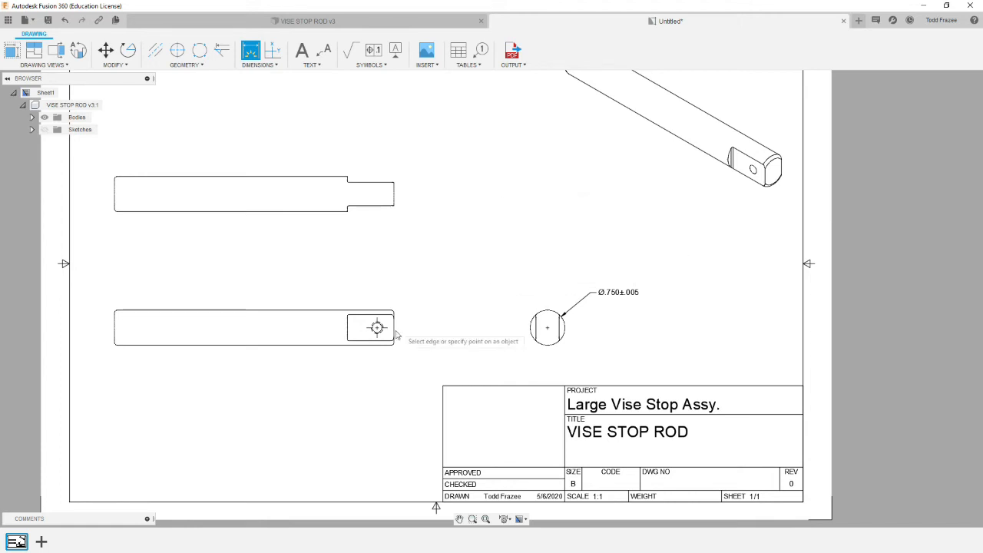
scroll(391, 331, up, 5)
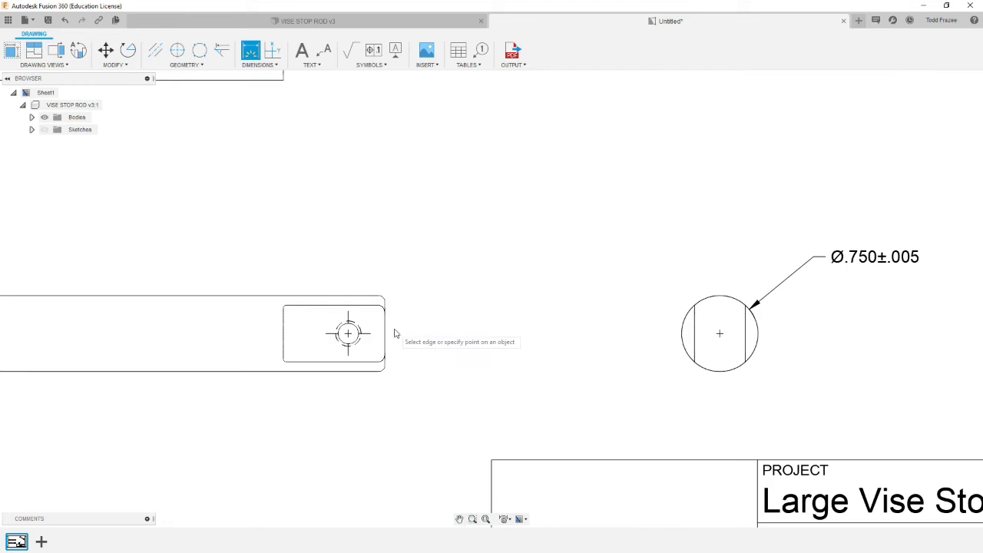
click(386, 333)
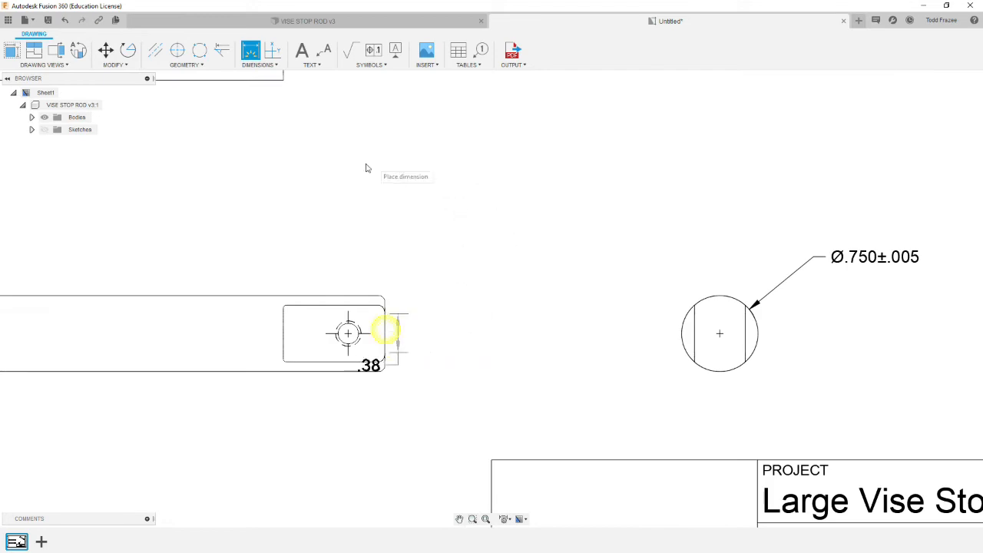
scroll(303, 223, down, 5)
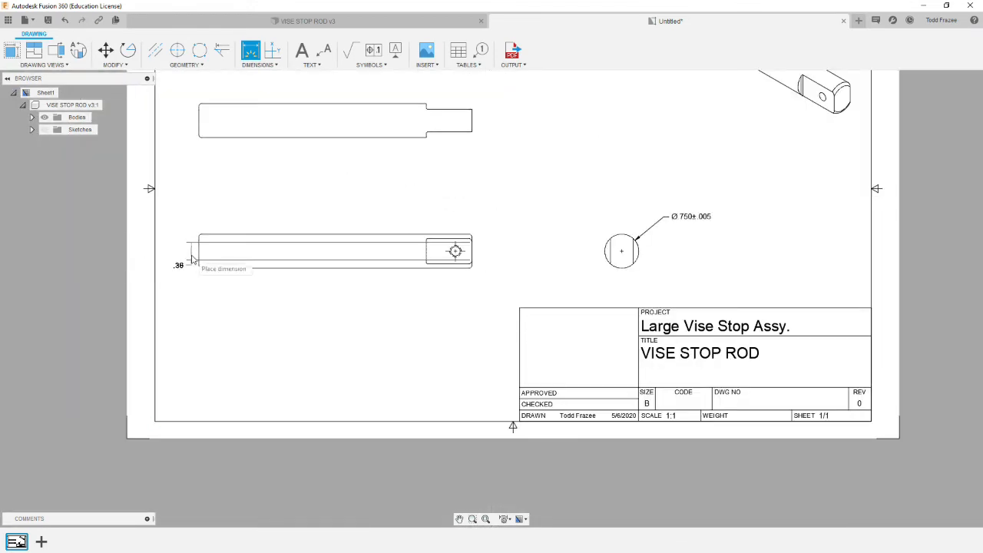
click(199, 252)
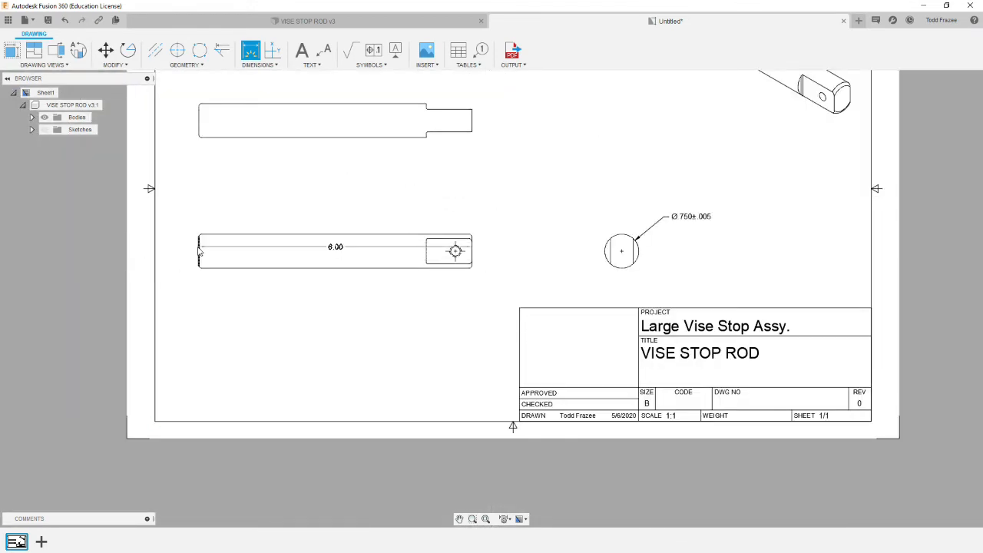
click(314, 207)
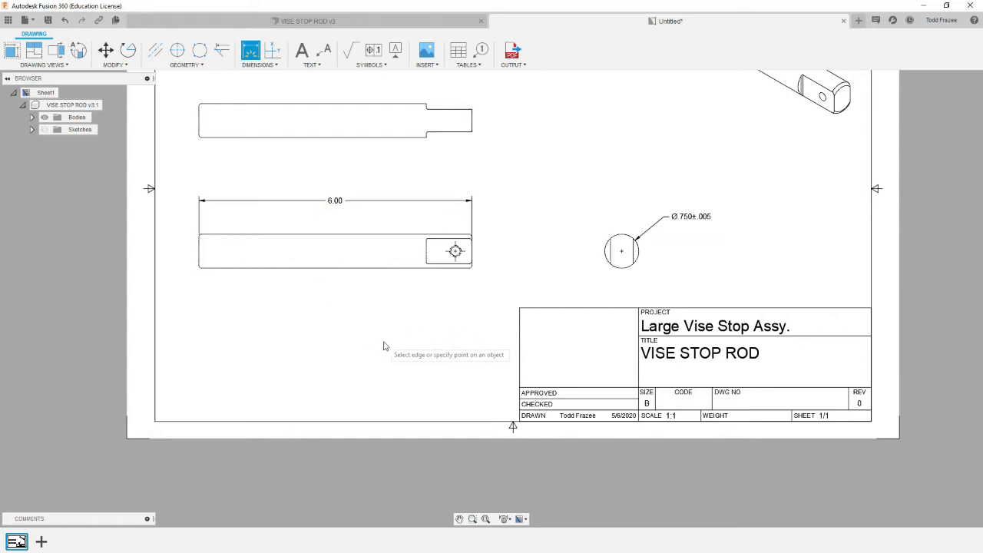
Step: Dimension the distance from the threaded hole's center to the rod's end edge, placing it between the front view and the overall length dimension
scroll(462, 206, up, 2)
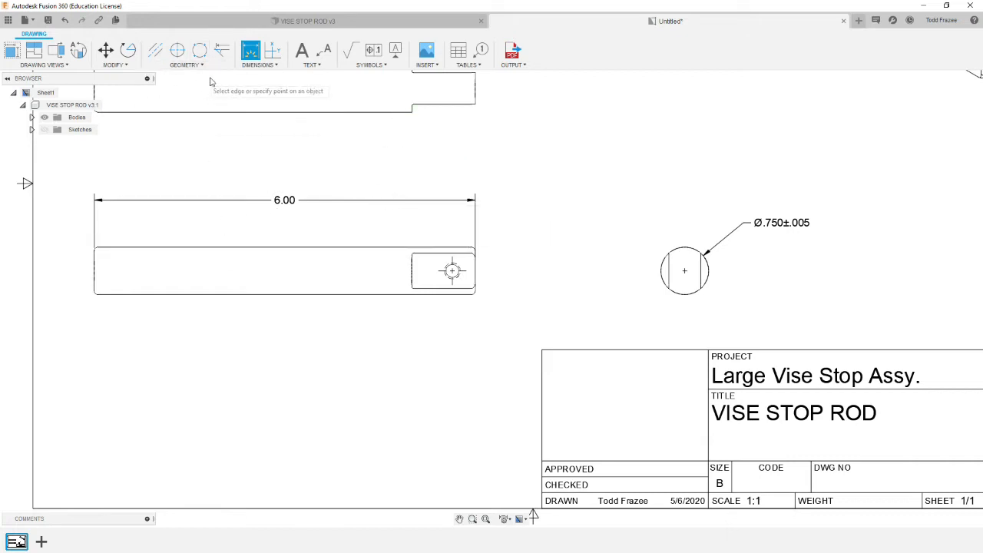
scroll(484, 272, up, 3)
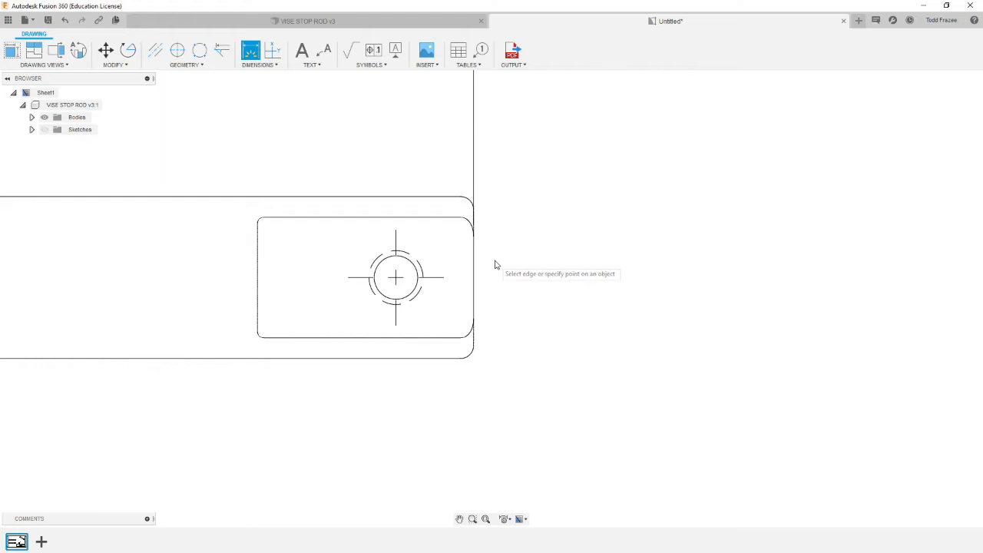
scroll(480, 259, down, 5)
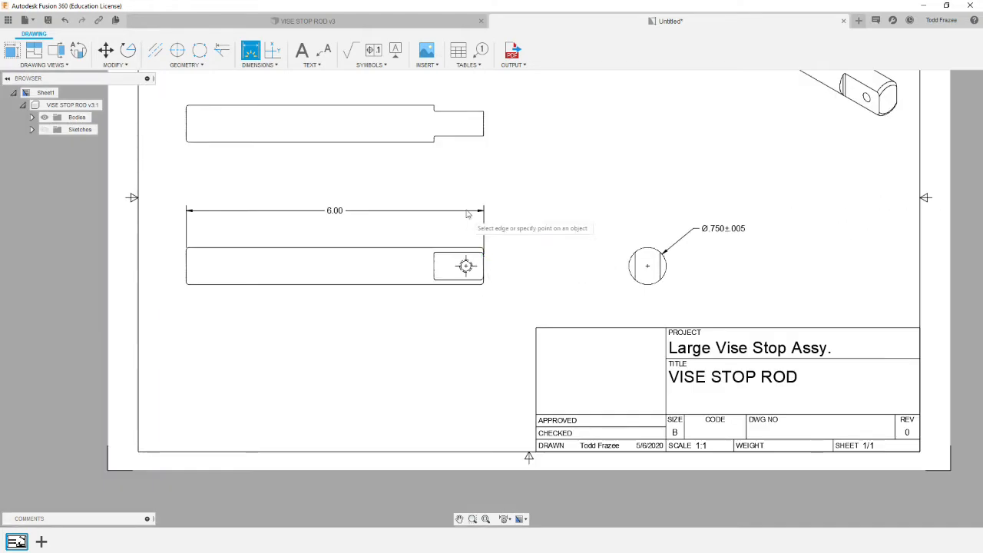
scroll(437, 159, up, 2)
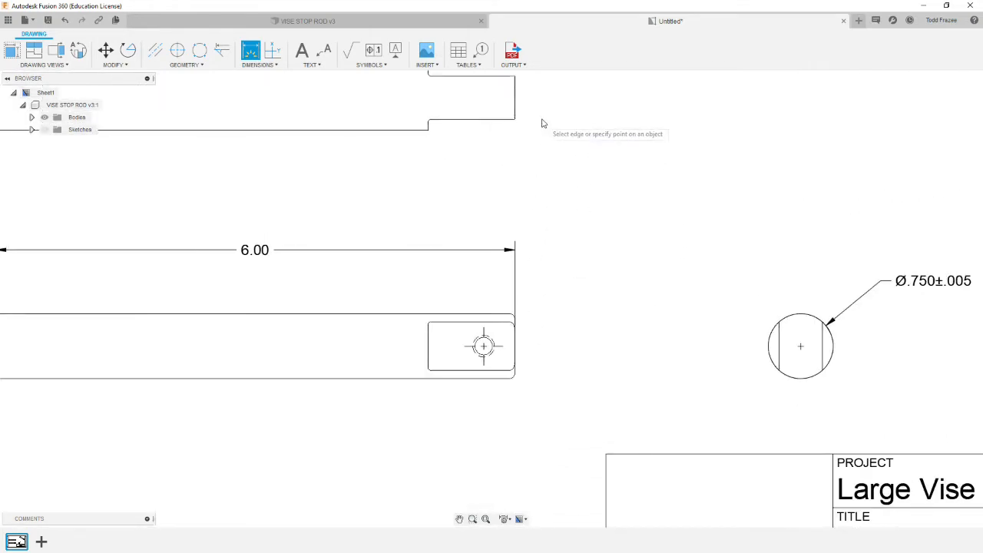
scroll(503, 163, down, 2)
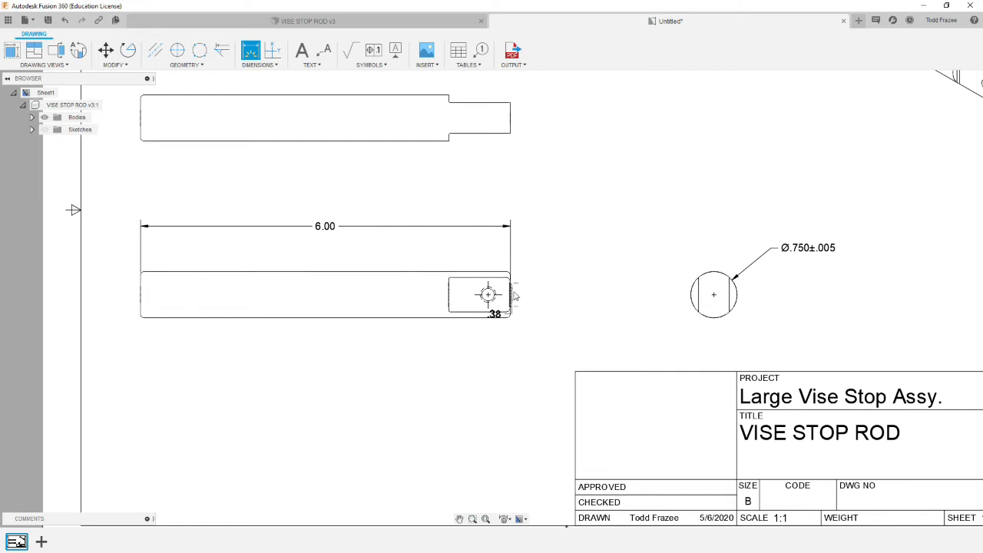
scroll(516, 301, up, 5)
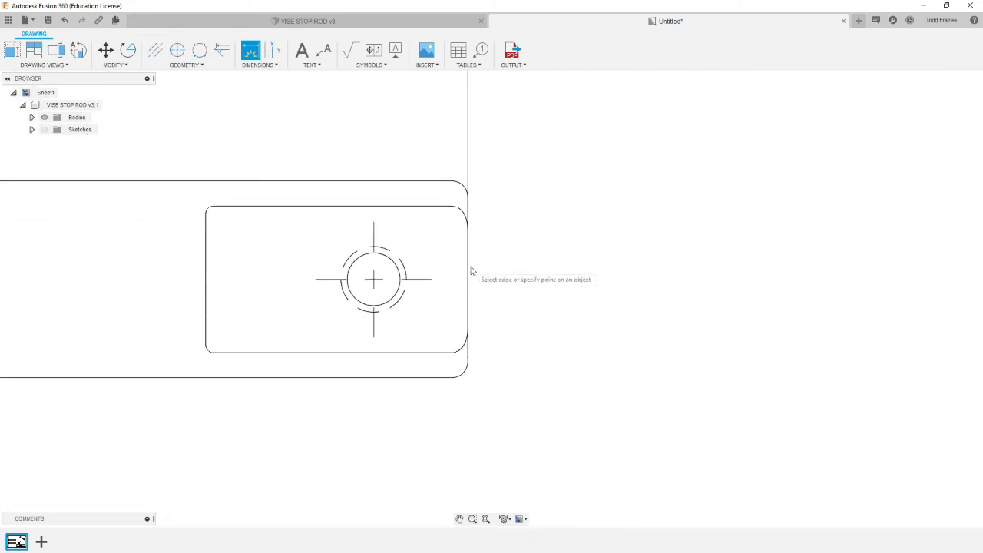
click(467, 226)
click(374, 223)
scroll(384, 165, down, 5)
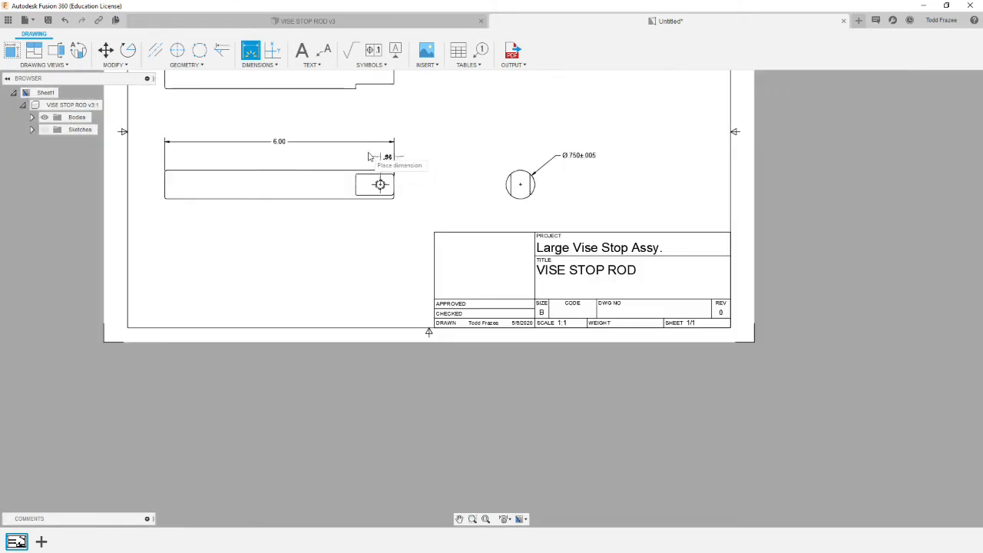
click(402, 153)
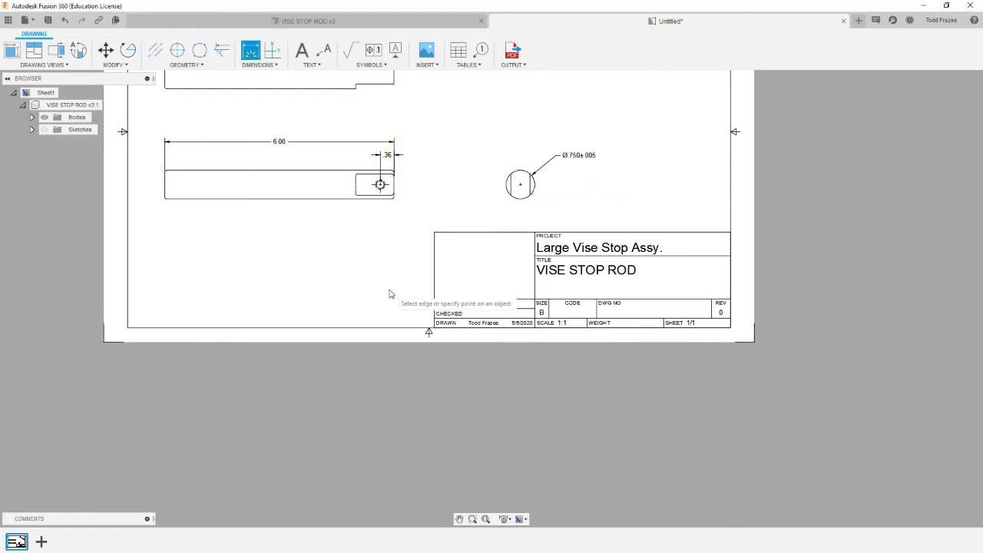
Step: Add a centerline between the rod's two long edges in the front view
scroll(338, 216, up, 2)
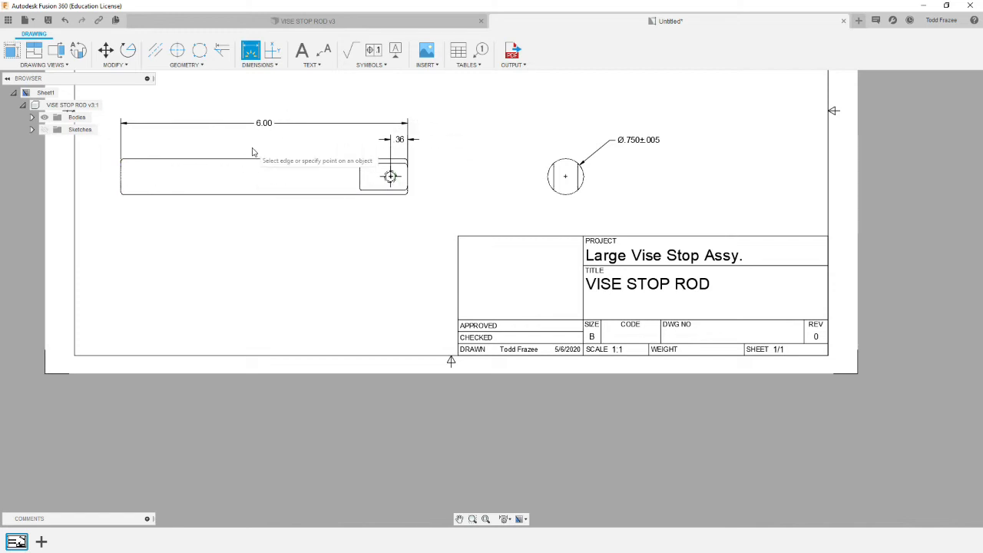
click(154, 54)
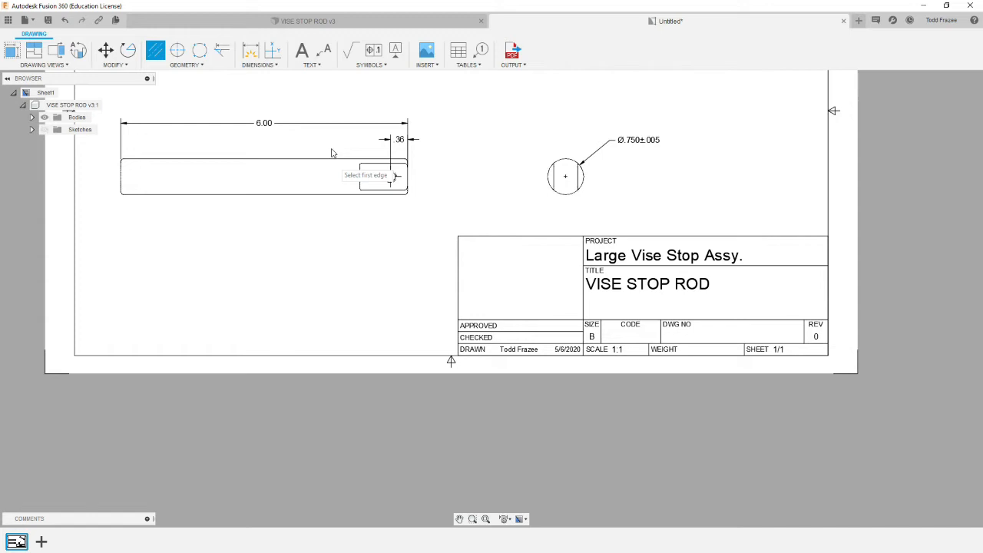
click(281, 159)
click(304, 194)
scroll(314, 226, down, 3)
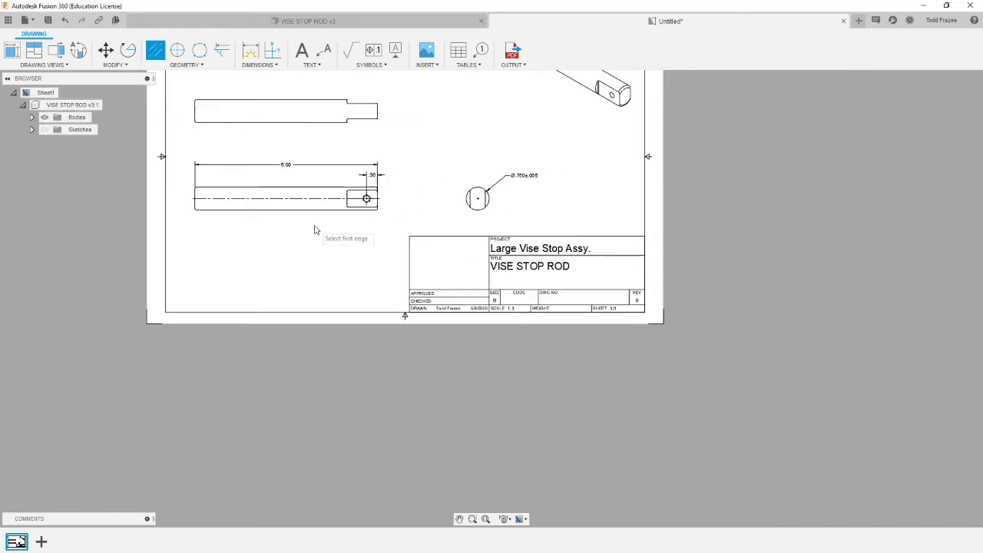
Step: Dimension the thickness of the reduced end in the top view, placing the dimension just beyond the rod's end
scroll(284, 109, up, 1)
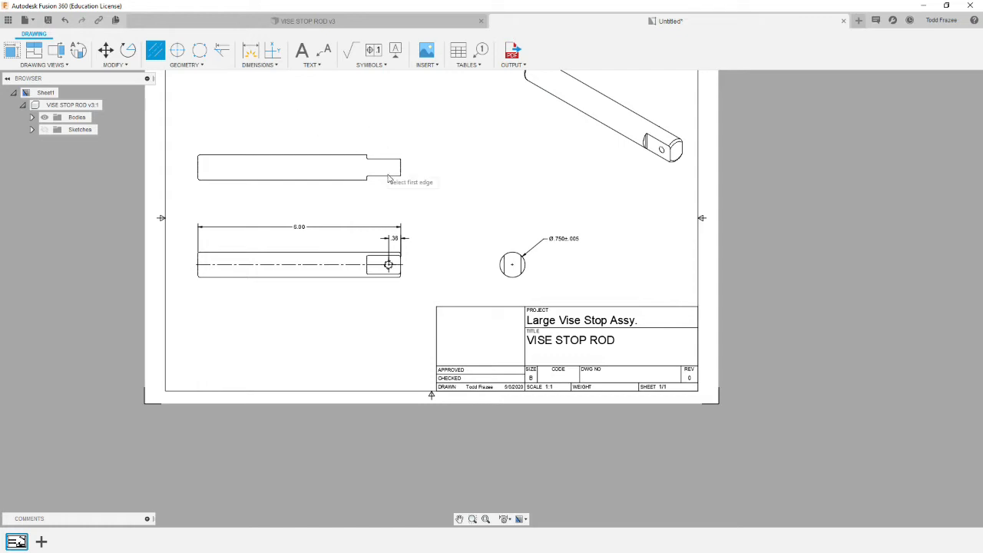
scroll(333, 138, up, 1)
scroll(380, 144, up, 1)
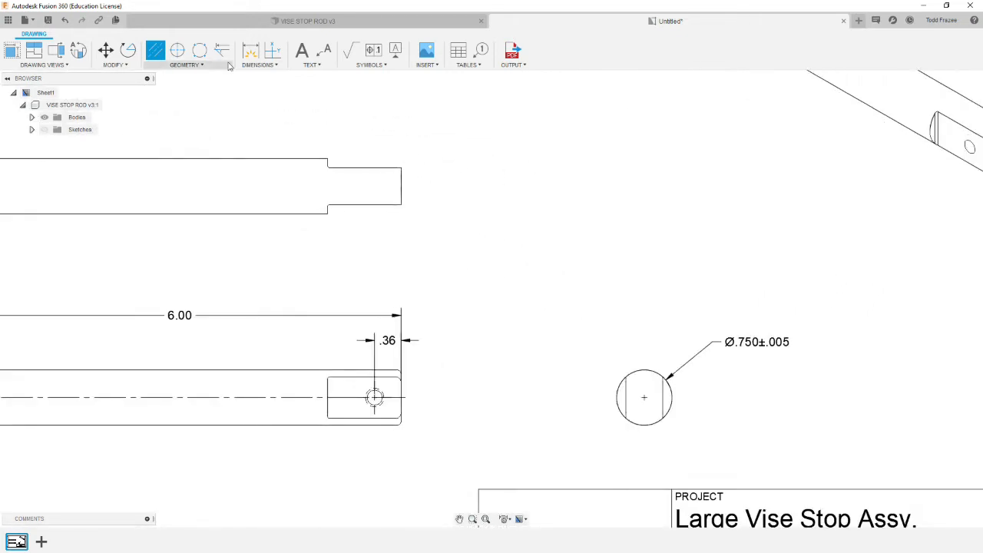
click(251, 50)
click(400, 189)
click(451, 186)
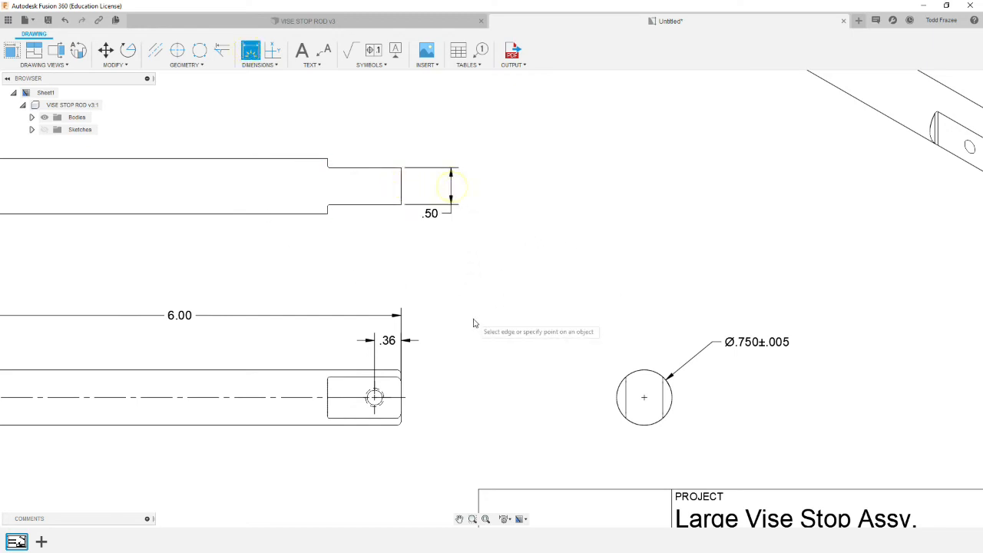
Step: Dimension the length of the reduced end from the rod's end to the shoulder, placing it above the top view with a 2X prefix
click(400, 182)
scroll(330, 140, up, 5)
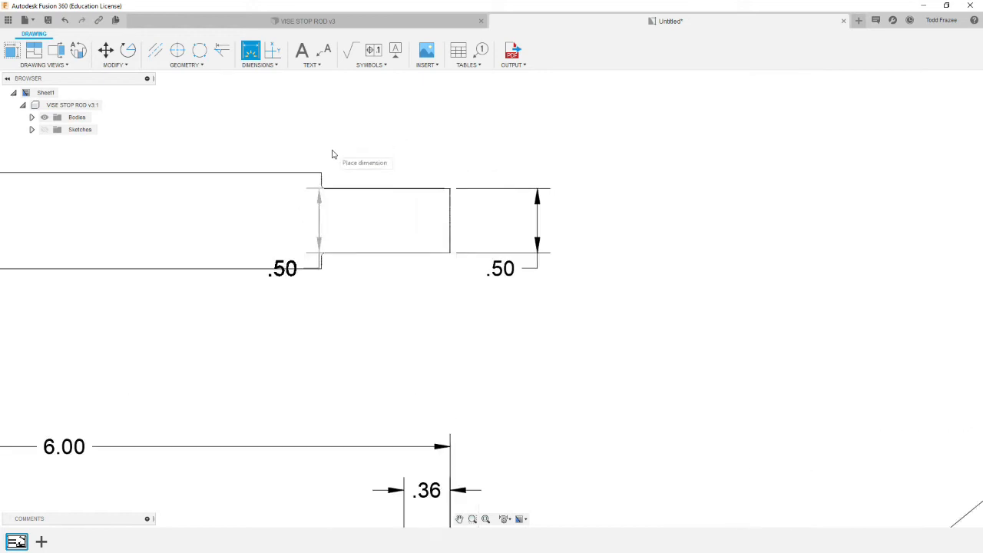
click(313, 186)
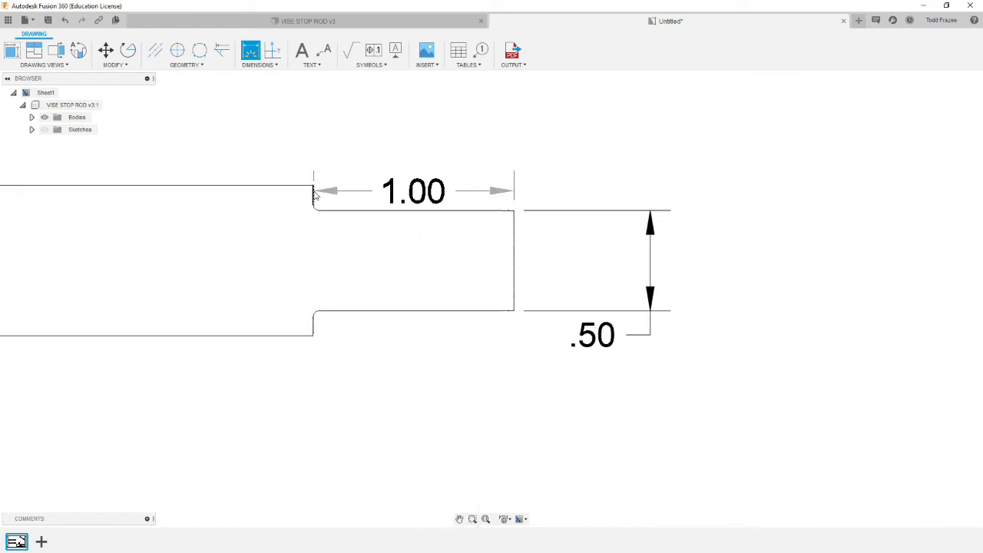
scroll(399, 142, down, 5)
click(400, 128)
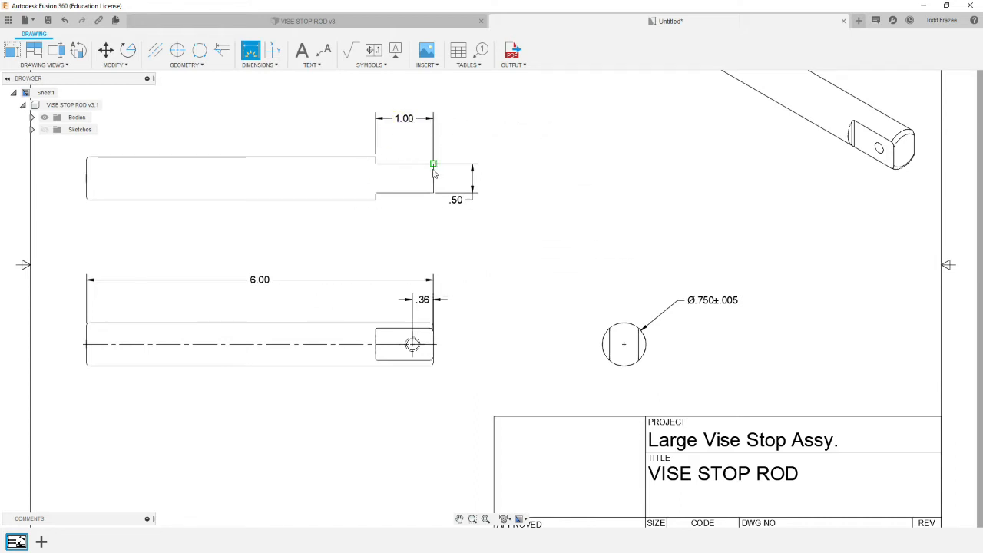
key(Escape)
double_click(406, 118)
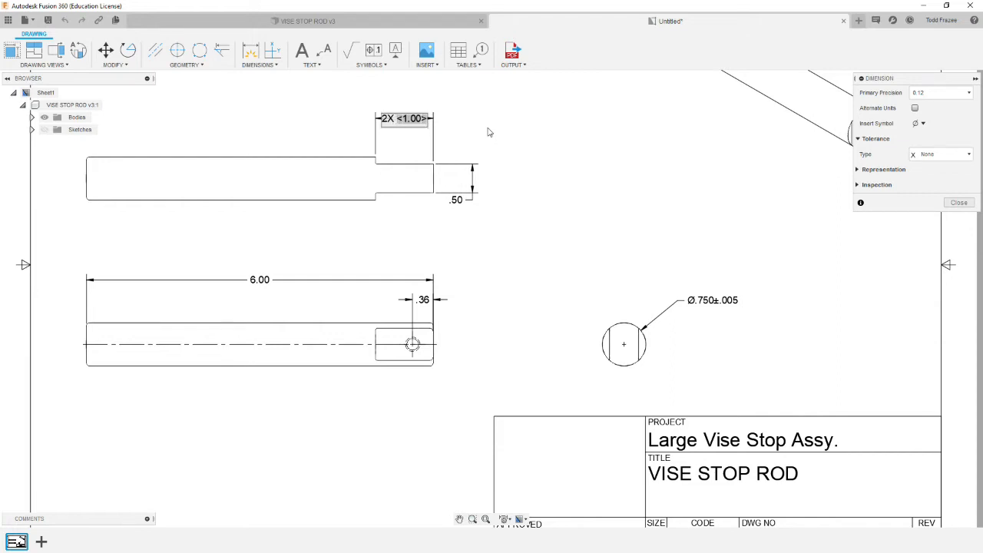
click(487, 132)
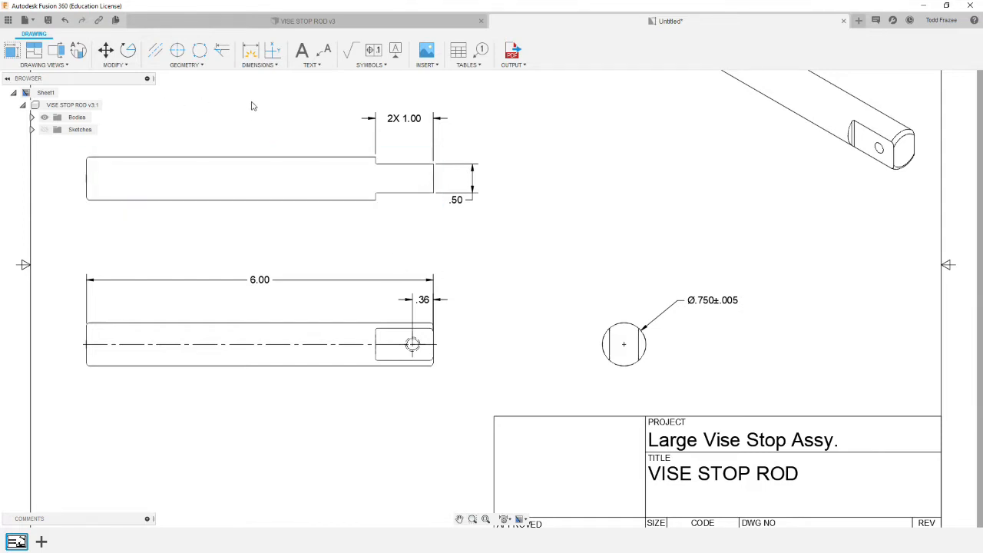
Step: Add a radius dimension to the lower shoulder fillet in the top view, placing it below and to the right of the fillet
click(250, 51)
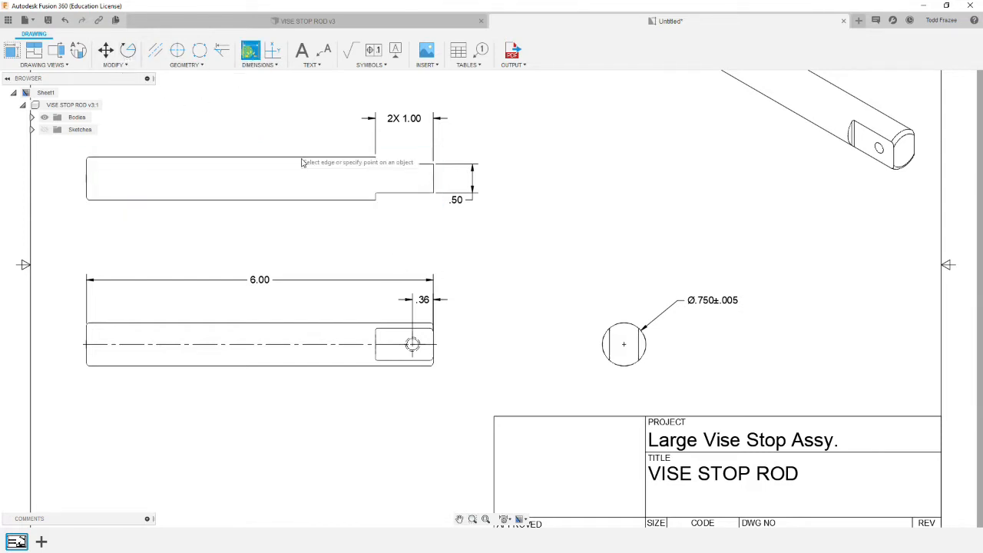
scroll(402, 220, up, 5)
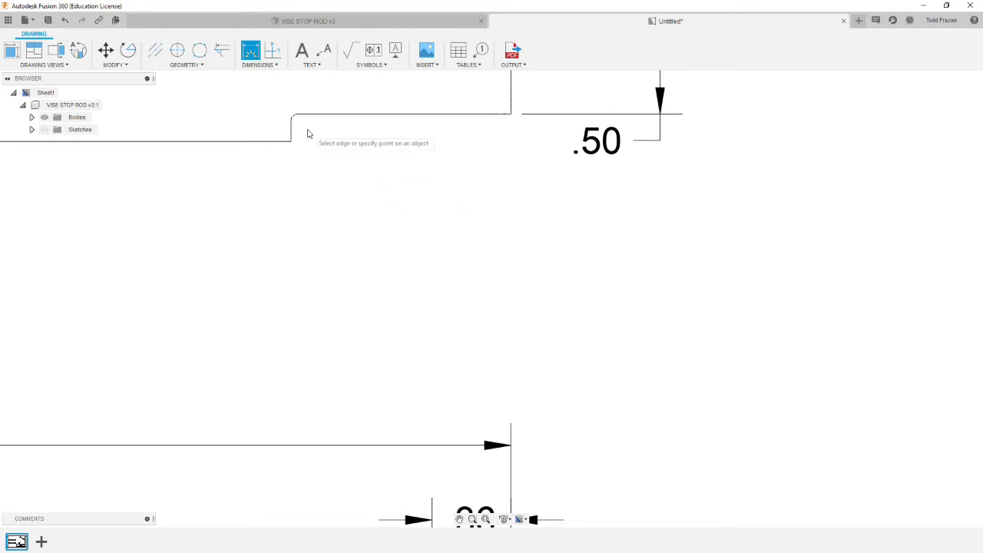
scroll(307, 133, up, 5)
click(258, 92)
scroll(353, 253, down, 3)
scroll(354, 256, down, 3)
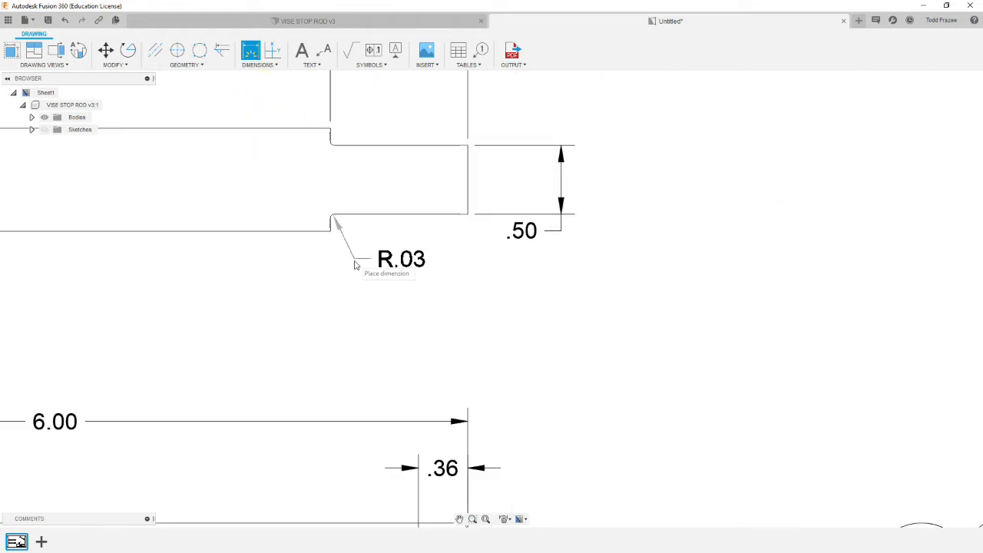
click(400, 278)
click(435, 277)
key(Escape)
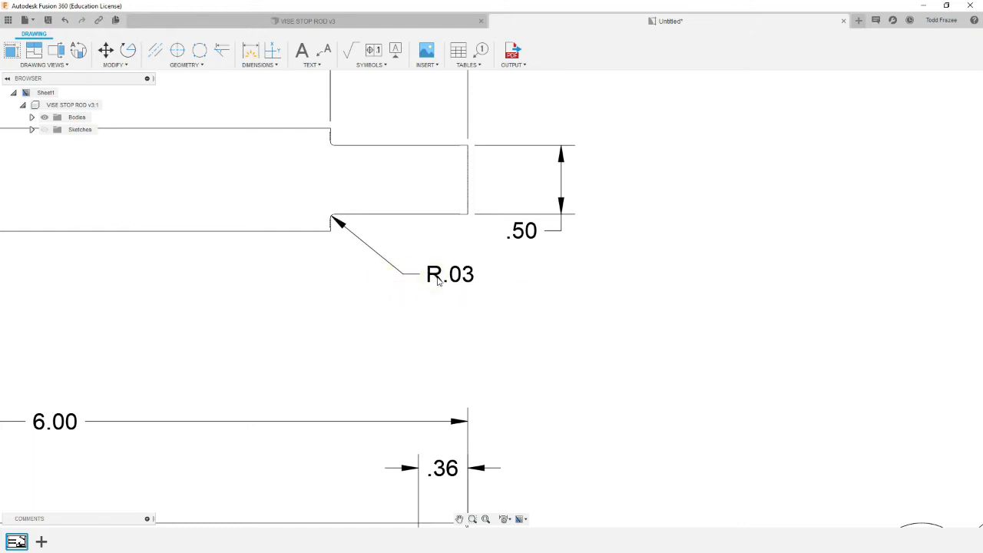
Step: Add a 2X prefix to the shoulder fillet's radius dimension
double_click(440, 280)
double_click(436, 283)
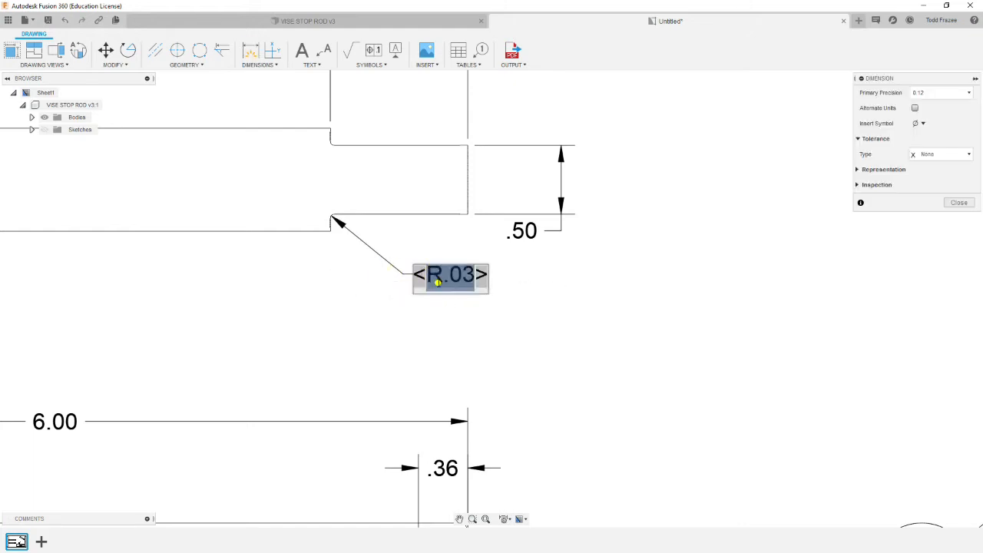
key(Left)
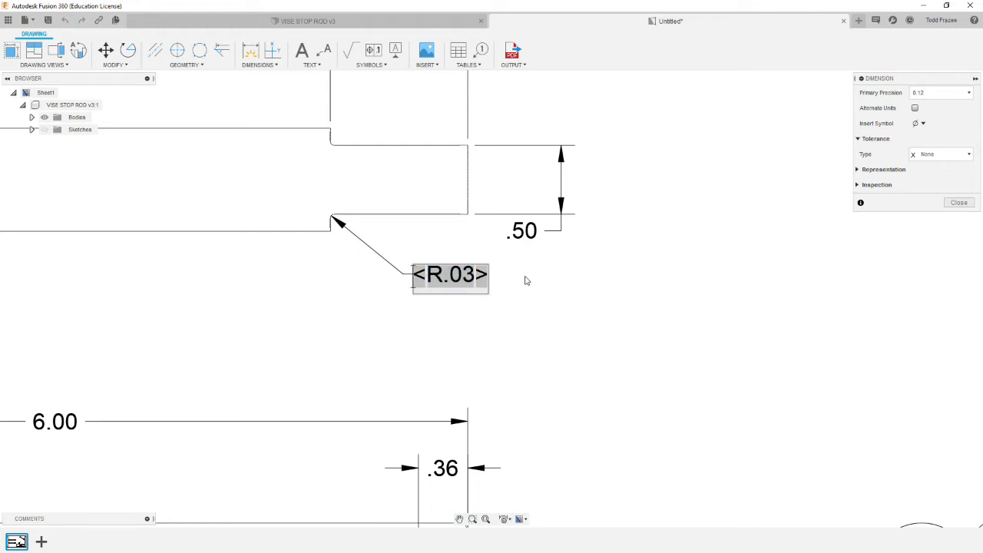
text(2)
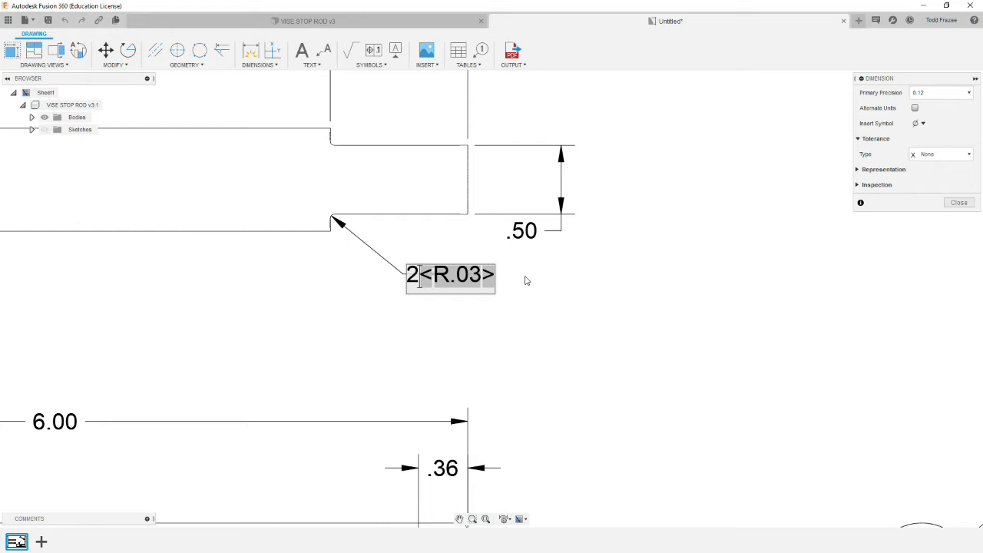
text(X)
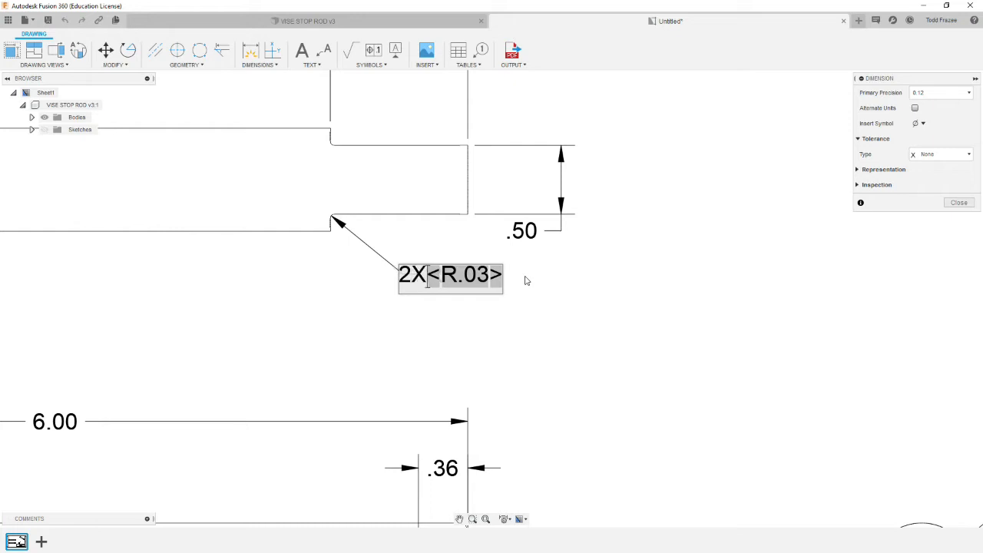
click(491, 327)
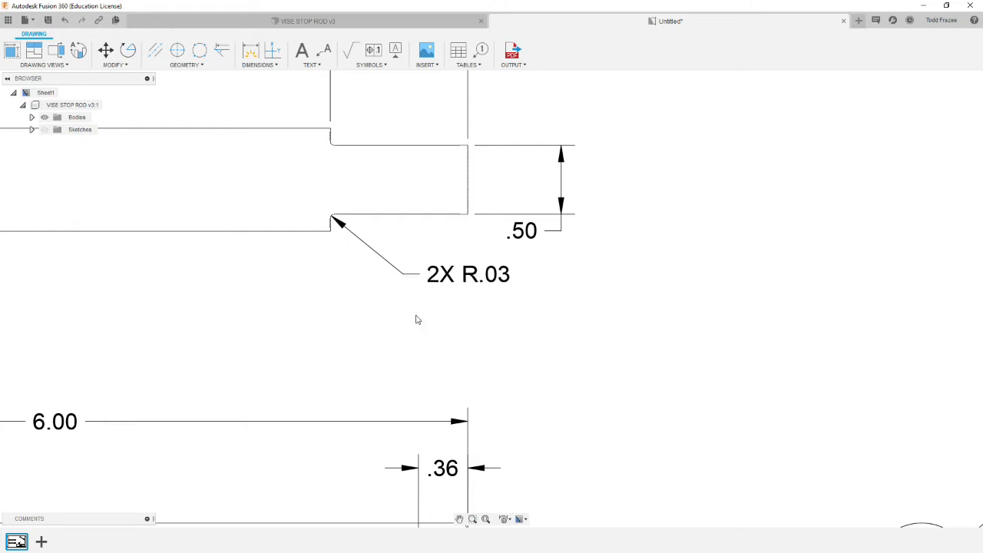
Step: Add a centerline between the rod's two long edges in the top view
scroll(417, 254, down, 5)
scroll(343, 371, up, 4)
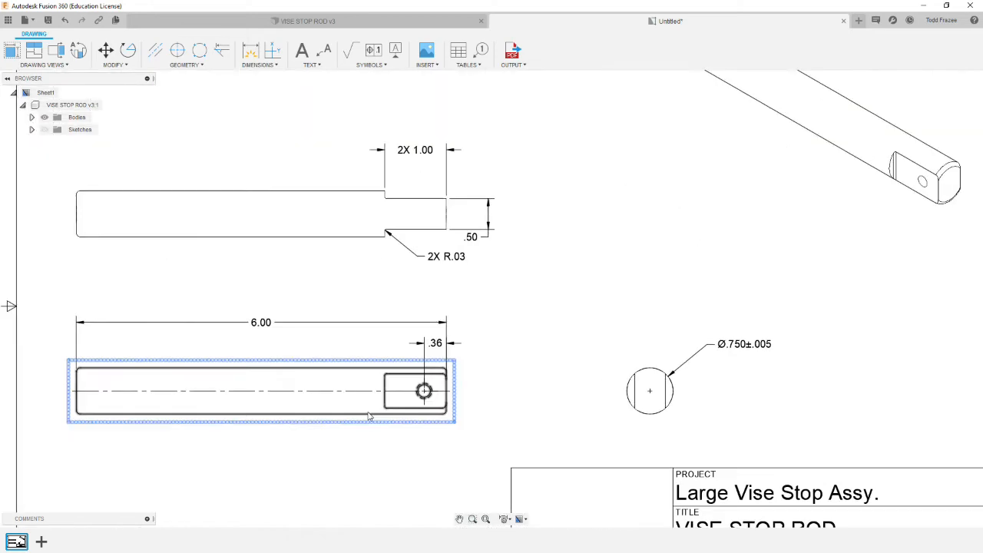
scroll(470, 461, up, 2)
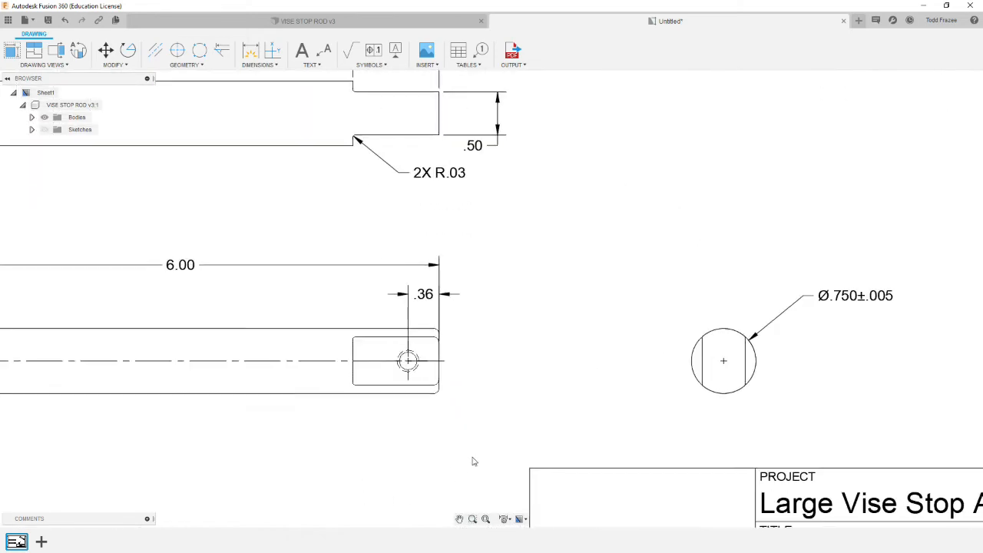
scroll(473, 461, down, 2)
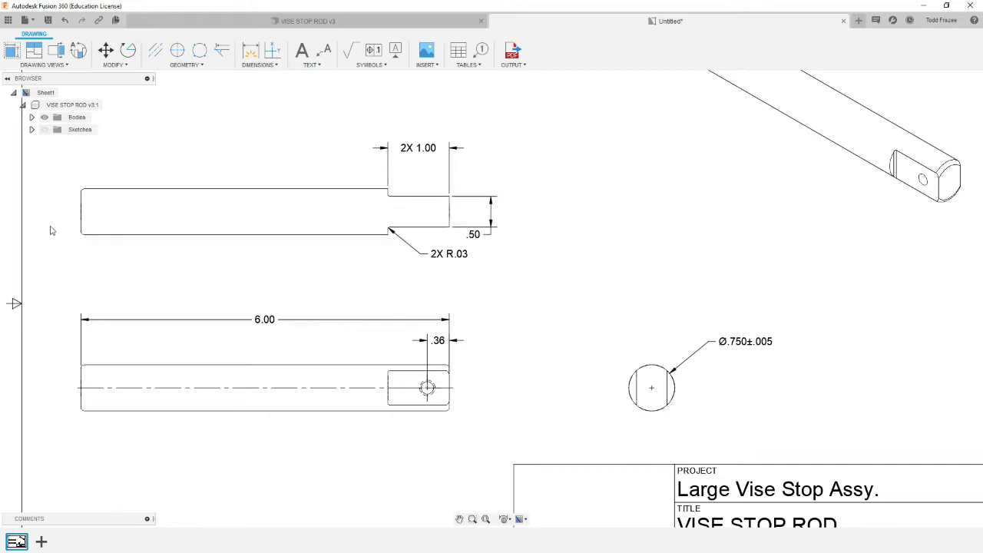
click(155, 50)
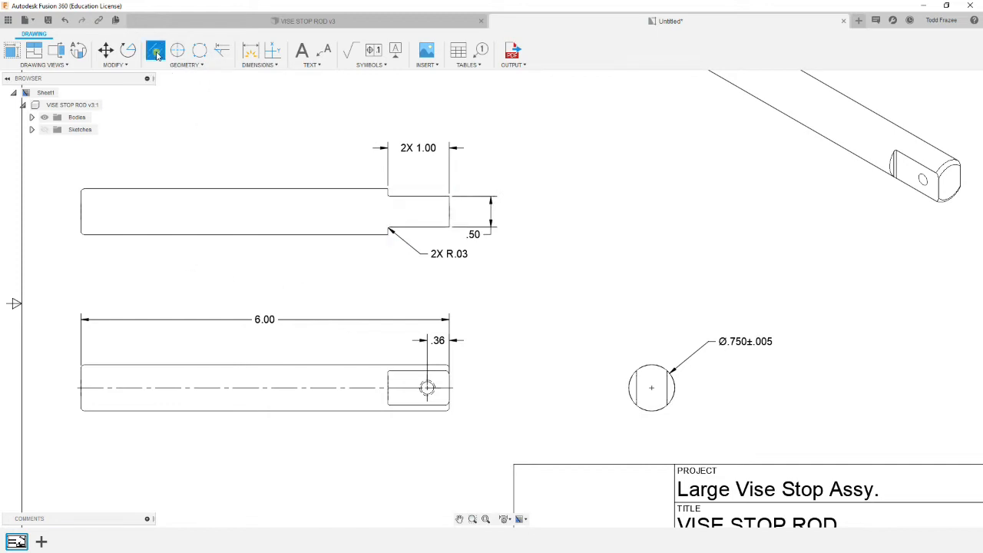
click(238, 190)
click(229, 234)
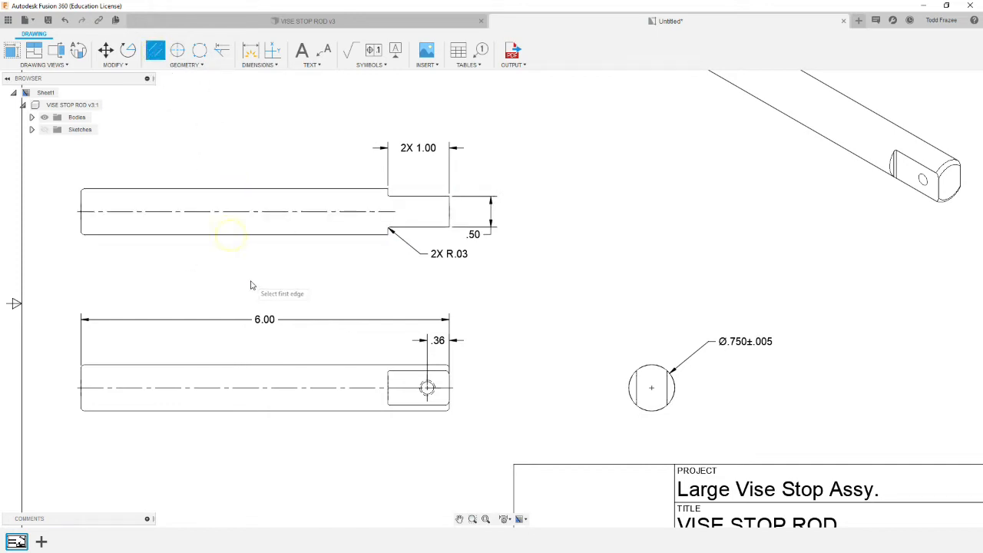
key(Escape)
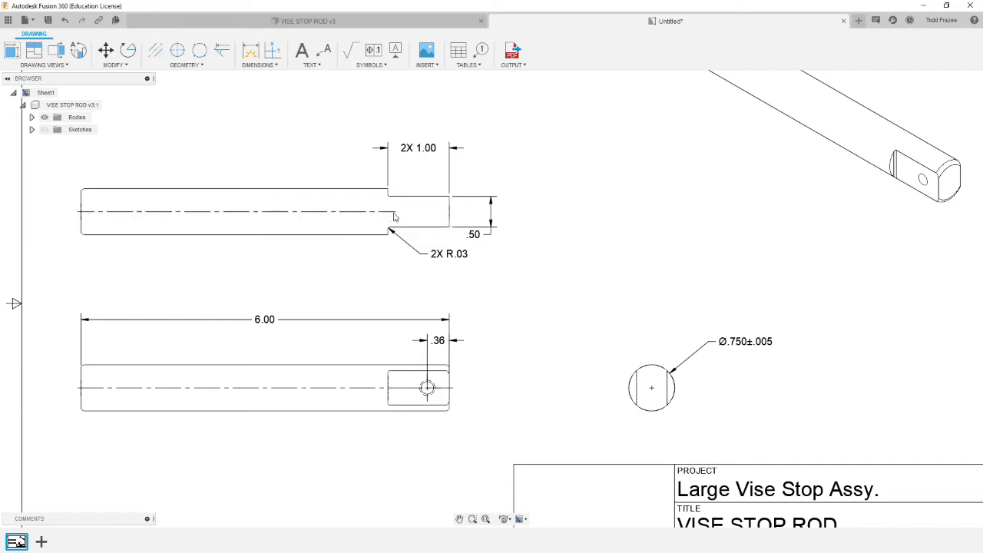
Step: Extend the top view's centerline through the reduced end to slightly beyond the rod's end
click(393, 212)
drag(394, 211, 467, 213)
click(543, 257)
Step: Dimension the distance from the centerline to the reduced end's lower edge in the top view, placing it outside the existing thickness dimension
click(250, 50)
click(439, 214)
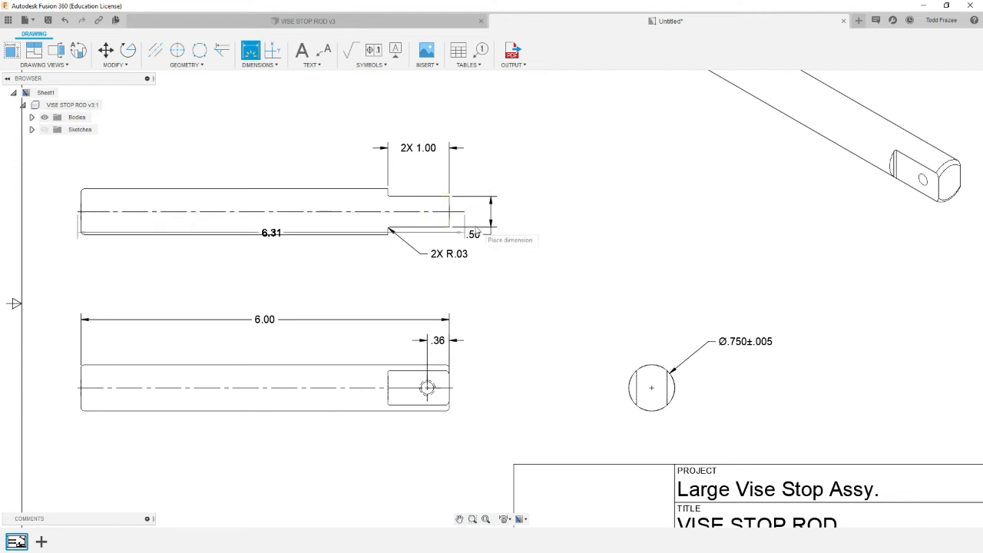
click(436, 229)
click(434, 227)
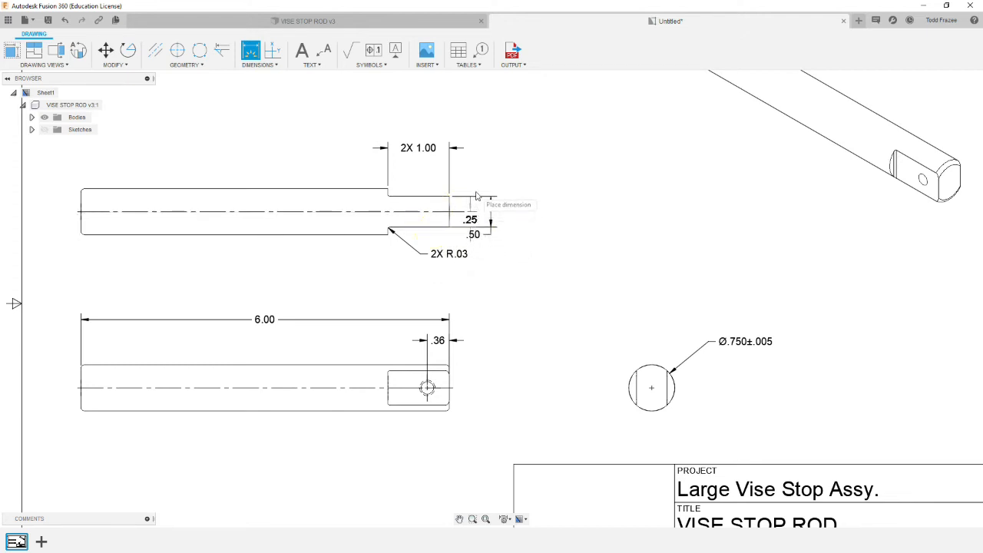
click(531, 194)
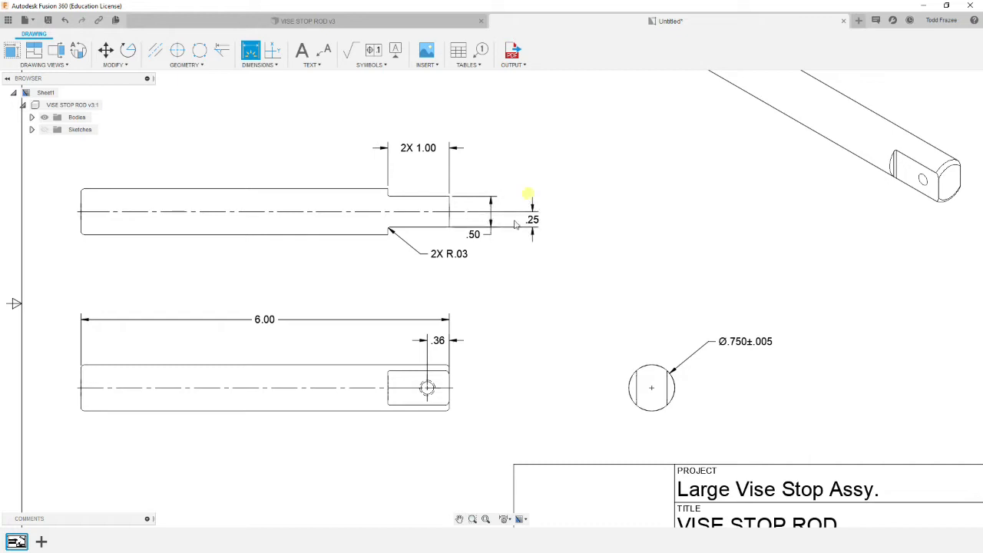
key(Escape)
Step: Move the reduced end's full thickness dimension farther out from the top view, with its text above the extension lines
click(475, 235)
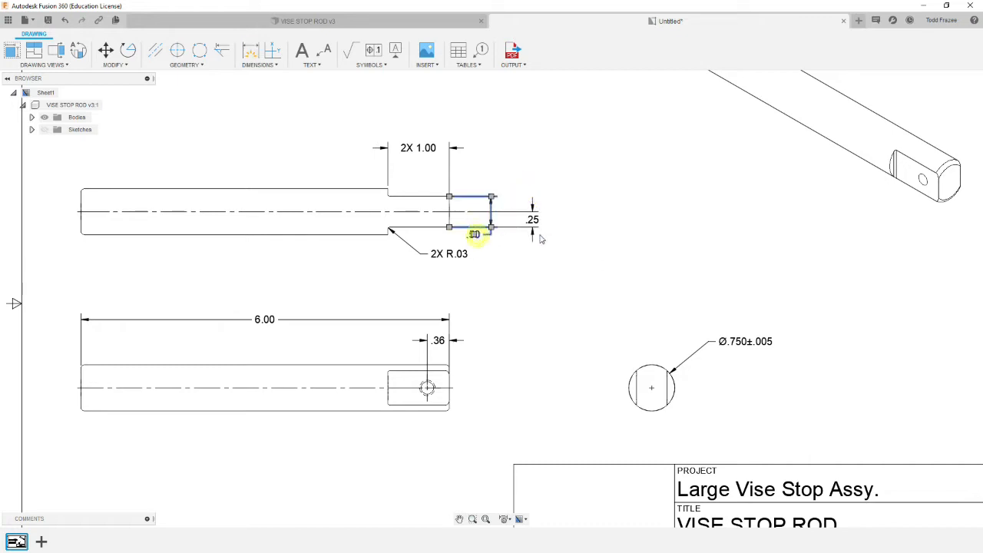
click(474, 235)
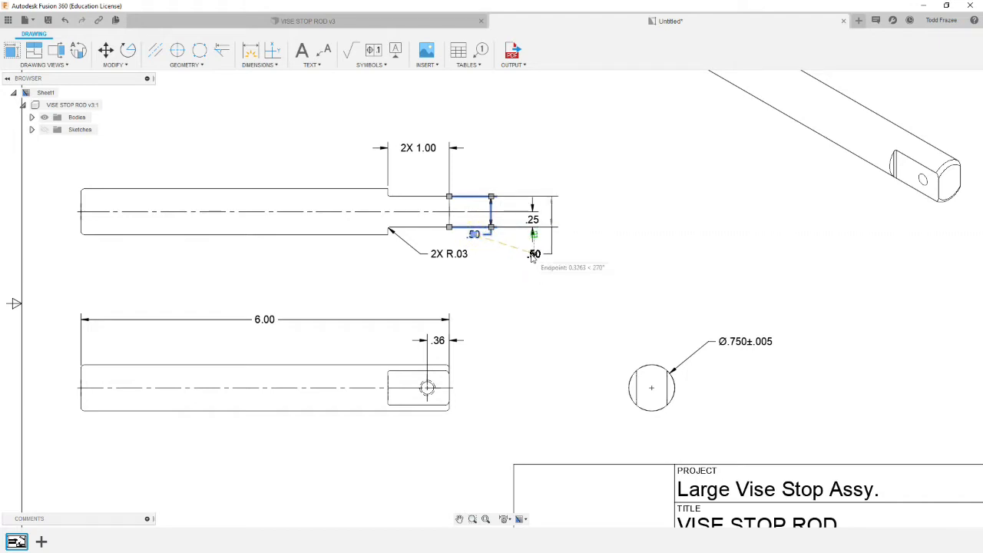
click(558, 169)
click(533, 208)
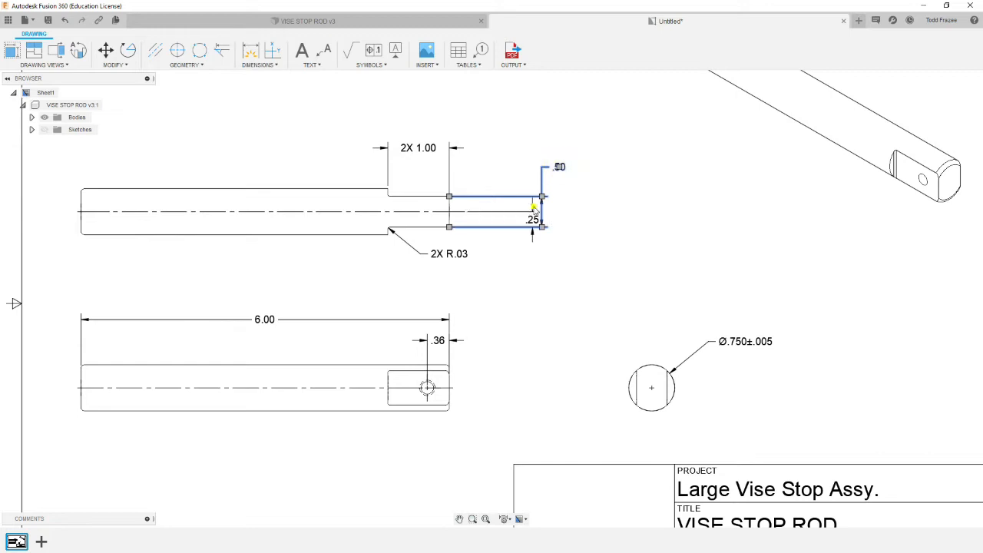
key(Escape)
Step: Move the centerline-to-edge dimension between the rod's end and the full thickness dimension, with its text below the lower edge
click(532, 220)
click(532, 221)
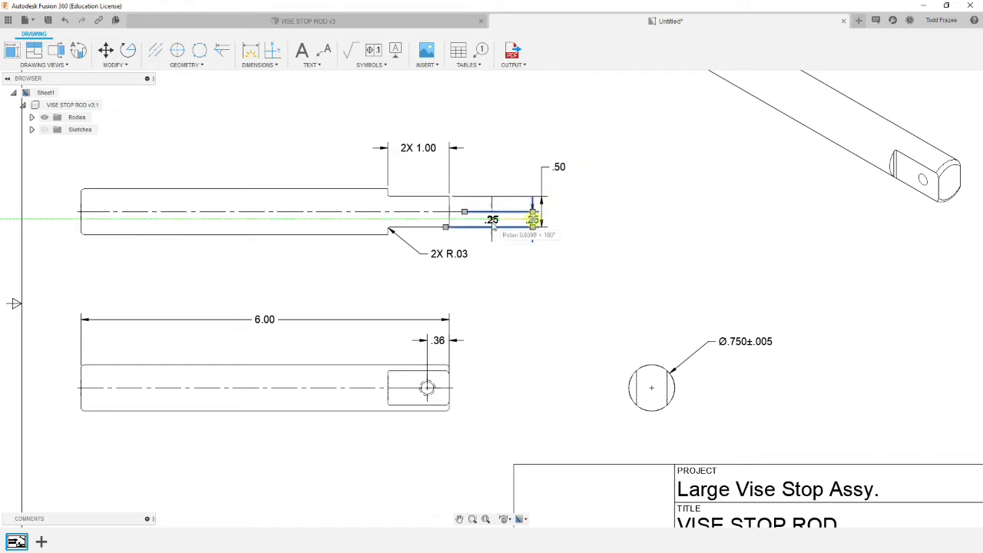
click(488, 243)
click(520, 276)
click(559, 167)
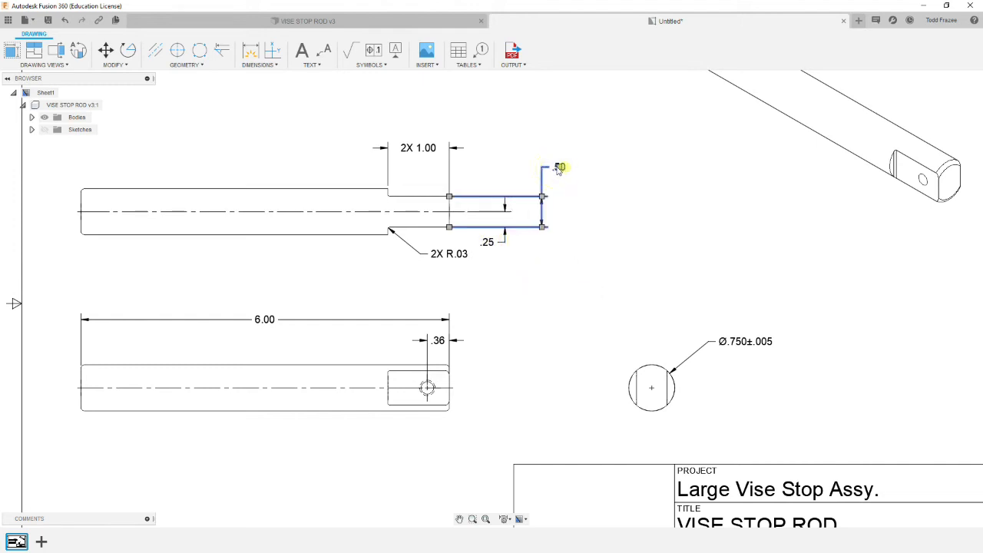
click(601, 247)
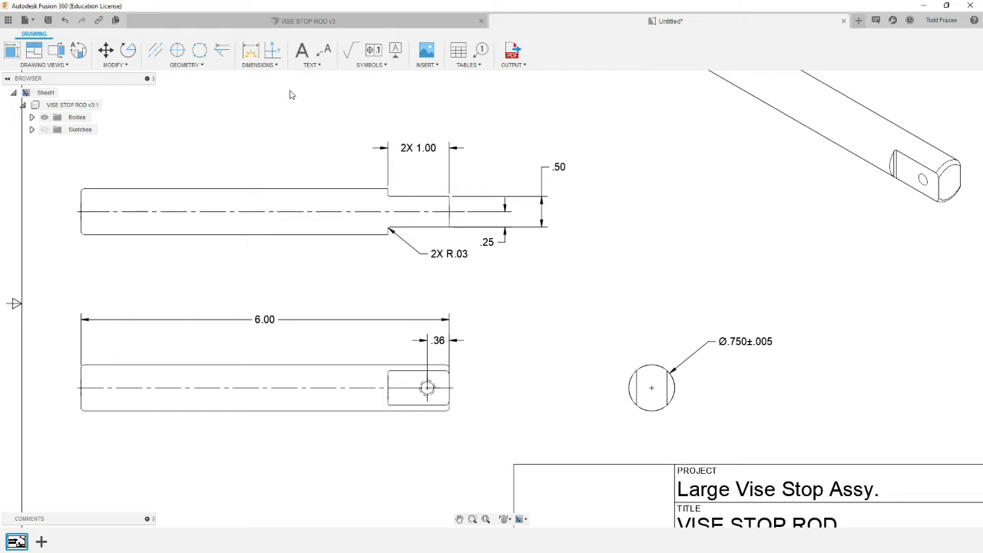
Step: Add a radius dimension to the front view's lower-right corner, placing it below and to the right of the rod
click(251, 51)
scroll(441, 437, up, 1)
scroll(442, 437, up, 4)
click(452, 317)
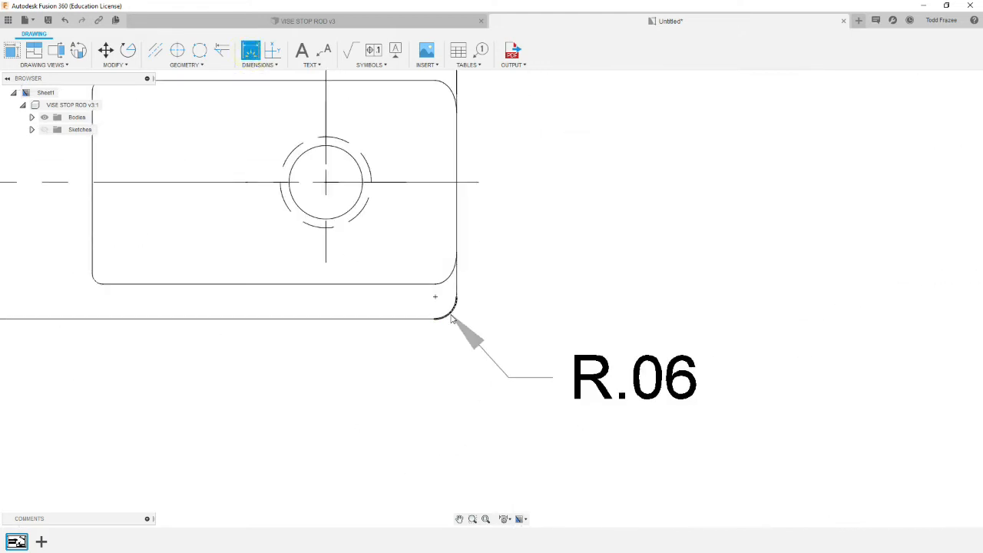
click(453, 318)
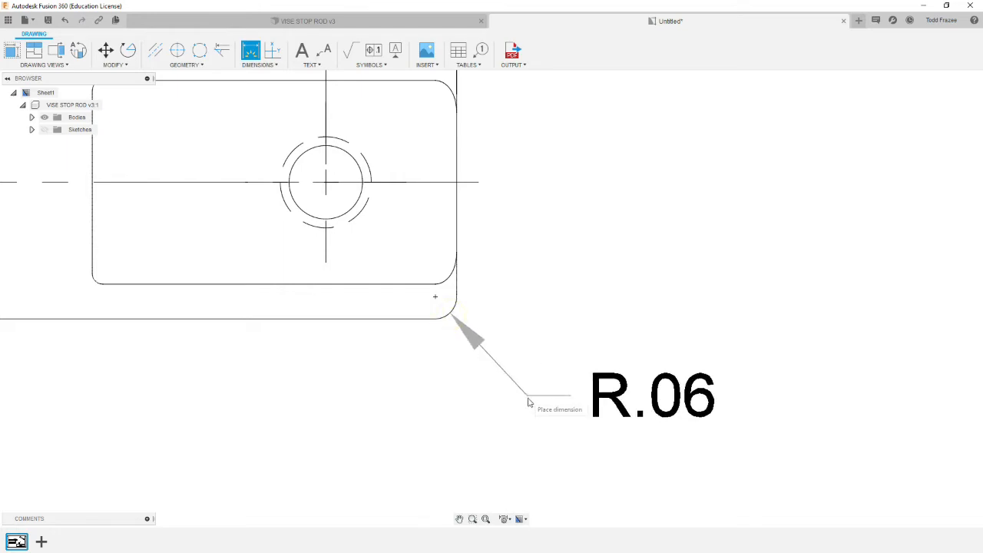
click(537, 421)
Step: Check the rod's opposite corner radius and add the suffix TYP to the lower-right corner's radius dimension
scroll(346, 423, down, 5)
scroll(230, 421, down, 3)
scroll(146, 406, up, 8)
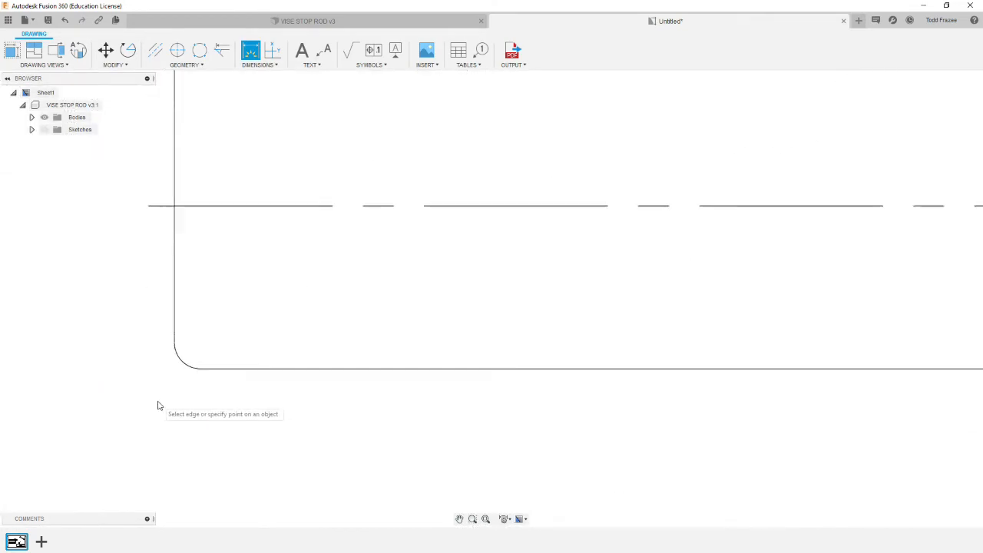
scroll(185, 368, down, 2)
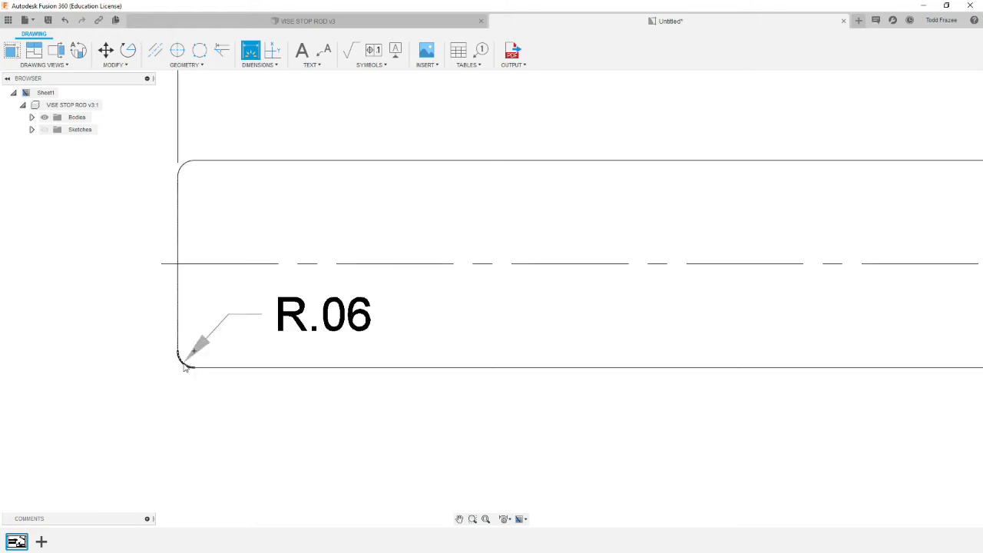
scroll(661, 448, down, 5)
scroll(778, 446, down, 2)
scroll(889, 450, up, 7)
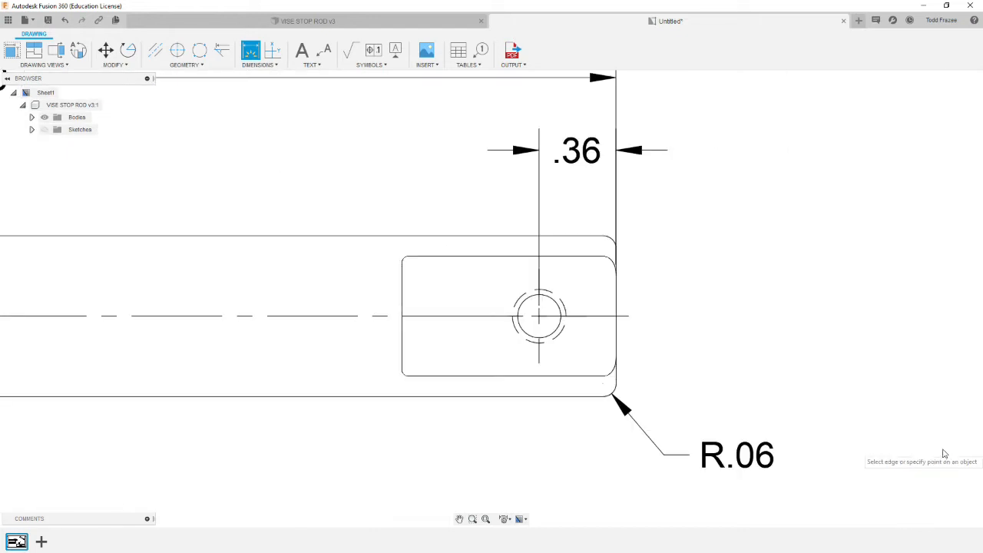
key(Escape)
click(764, 464)
double_click(764, 466)
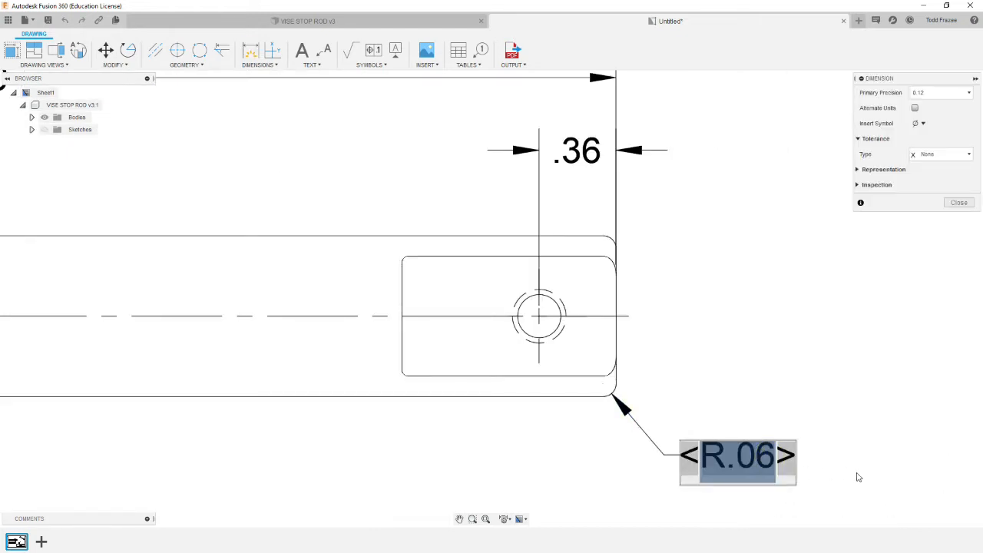
key(End)
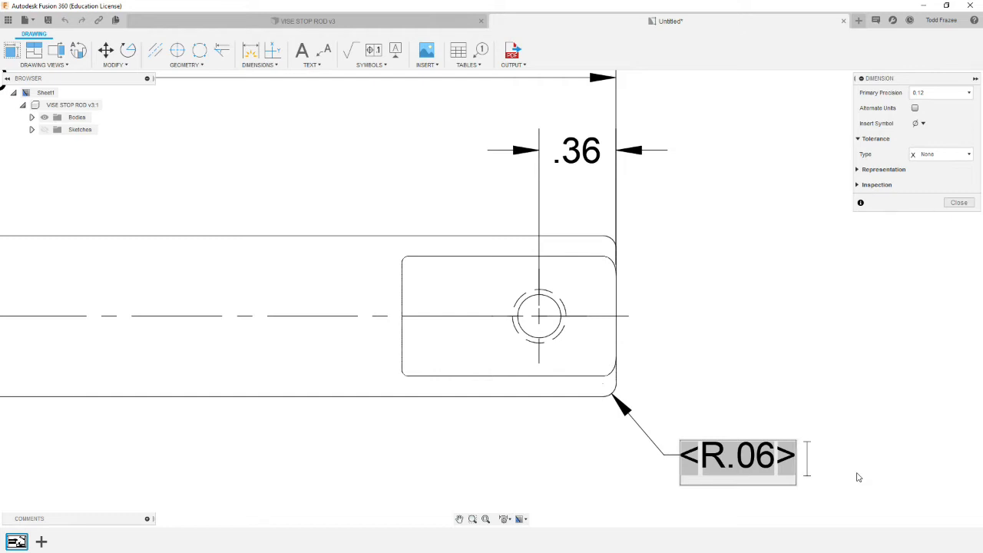
text(TYO)
key(BackSpace)
text(P)
click(801, 340)
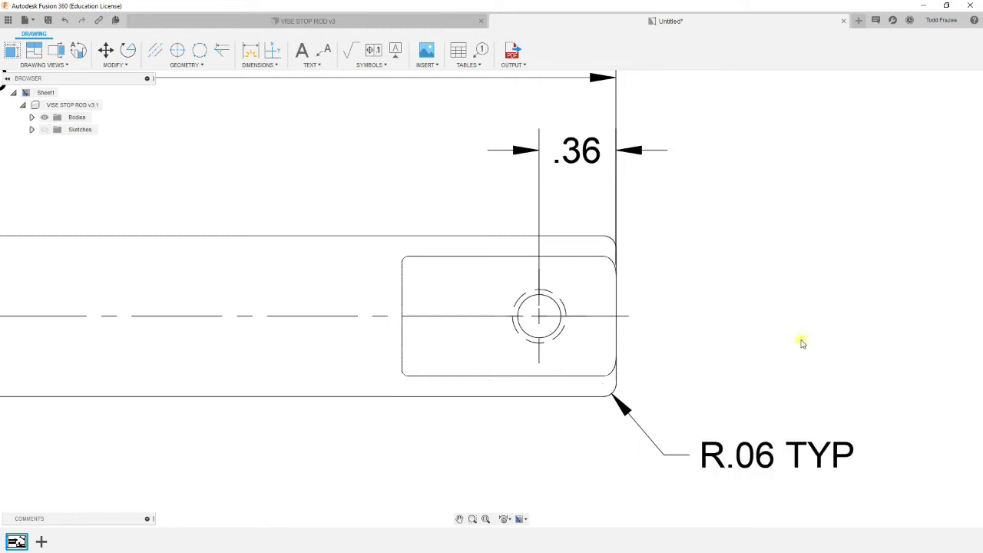
Step: Add a leader note reading "1/4-20 UNC THRU" to the front view's threaded hole, placed above and to the right of it
scroll(724, 377, down, 5)
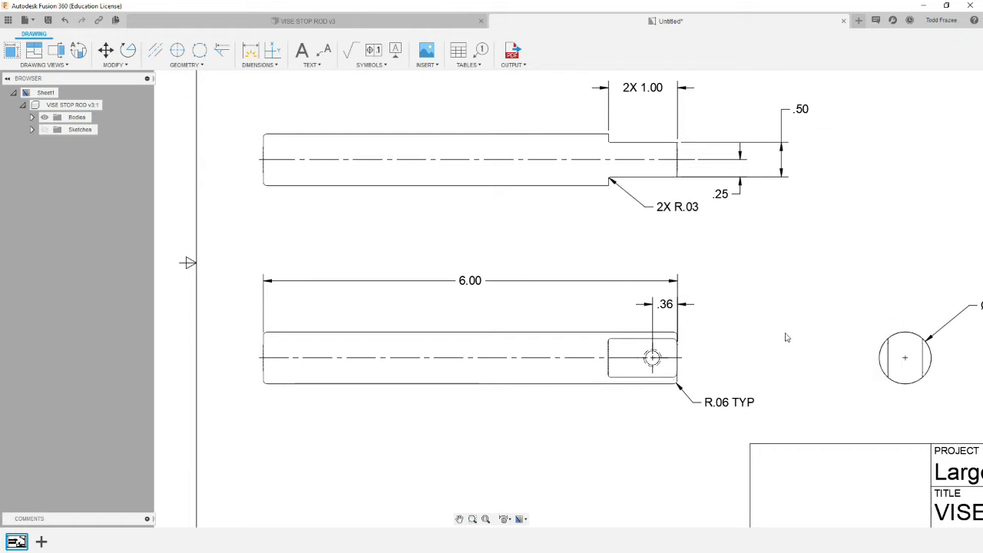
scroll(786, 338, down, 5)
scroll(913, 292, up, 3)
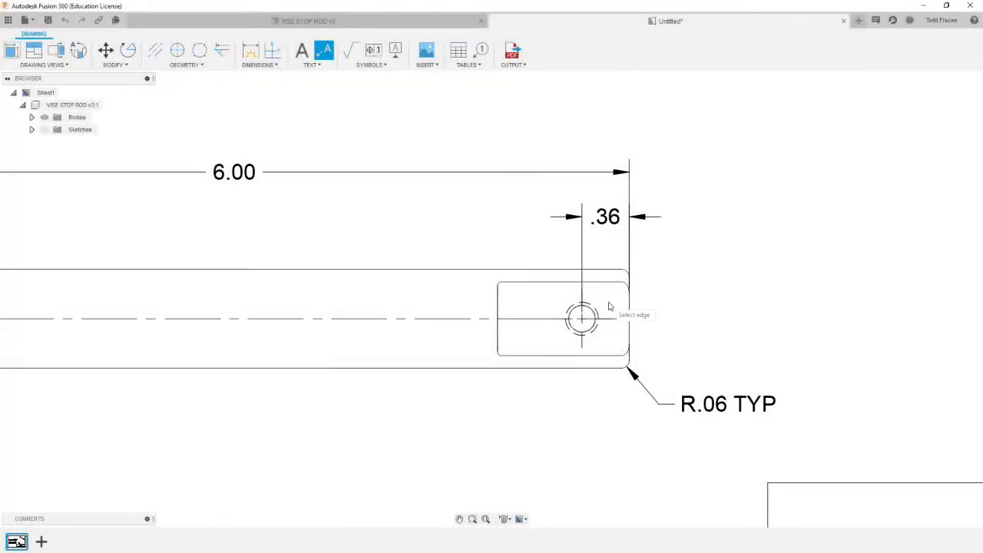
click(598, 310)
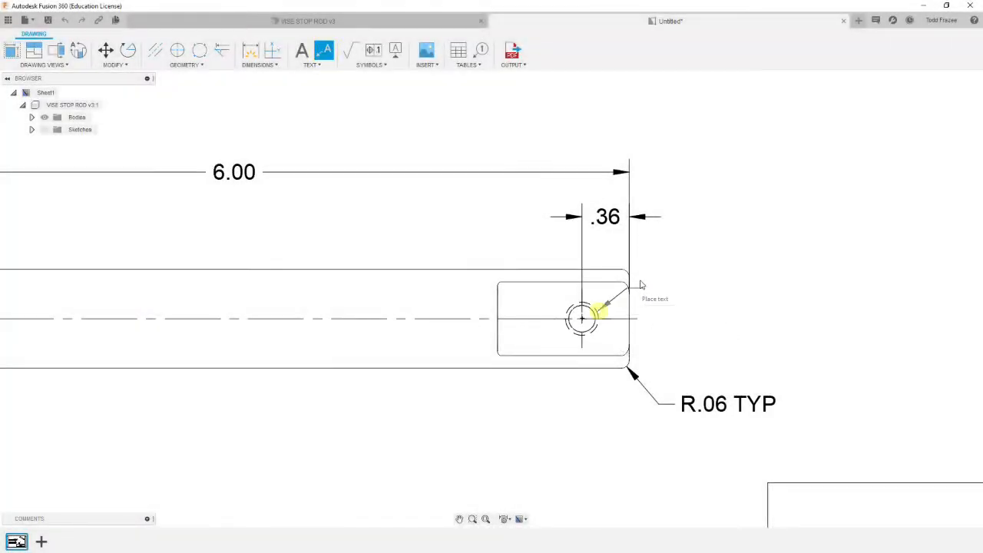
click(725, 237)
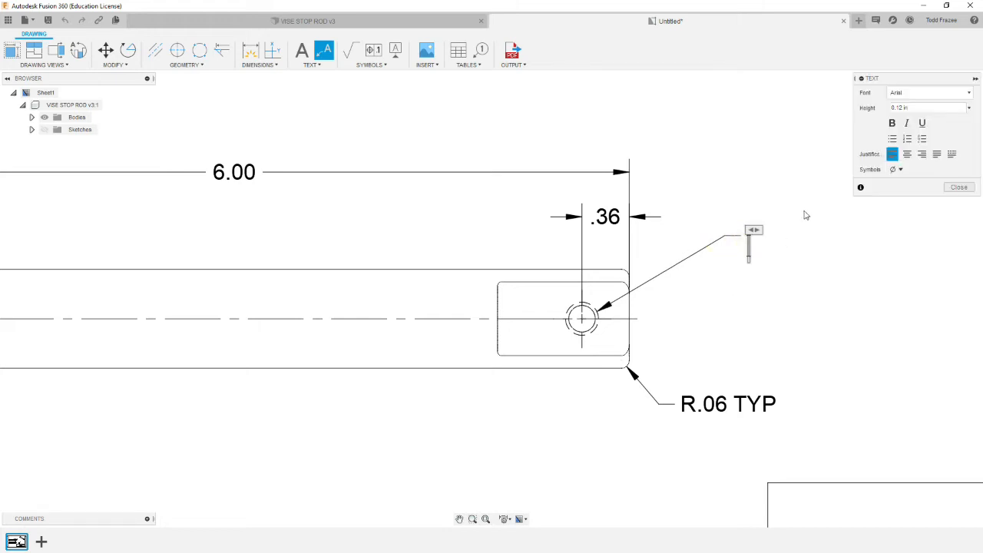
text(1/2)
key(BackSpace)
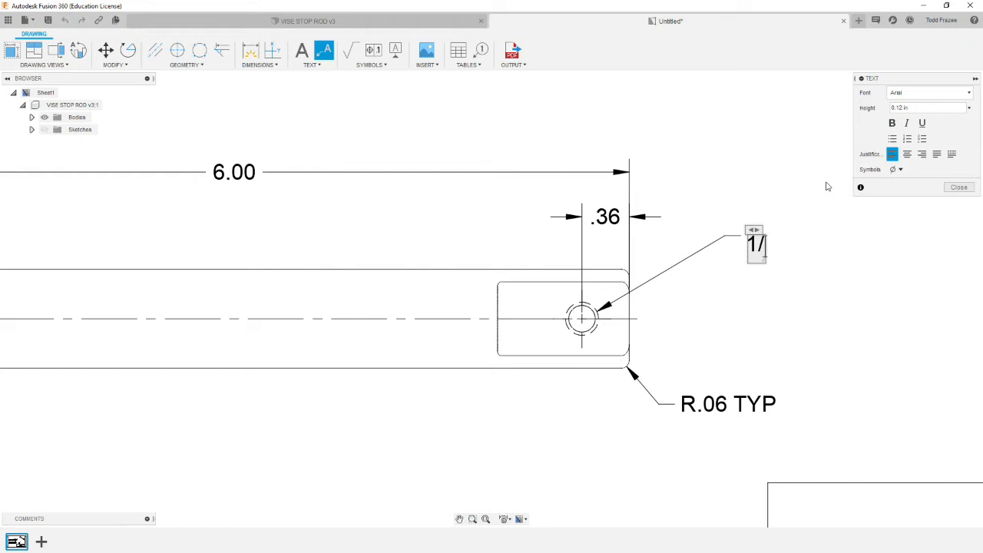
text(4-20)
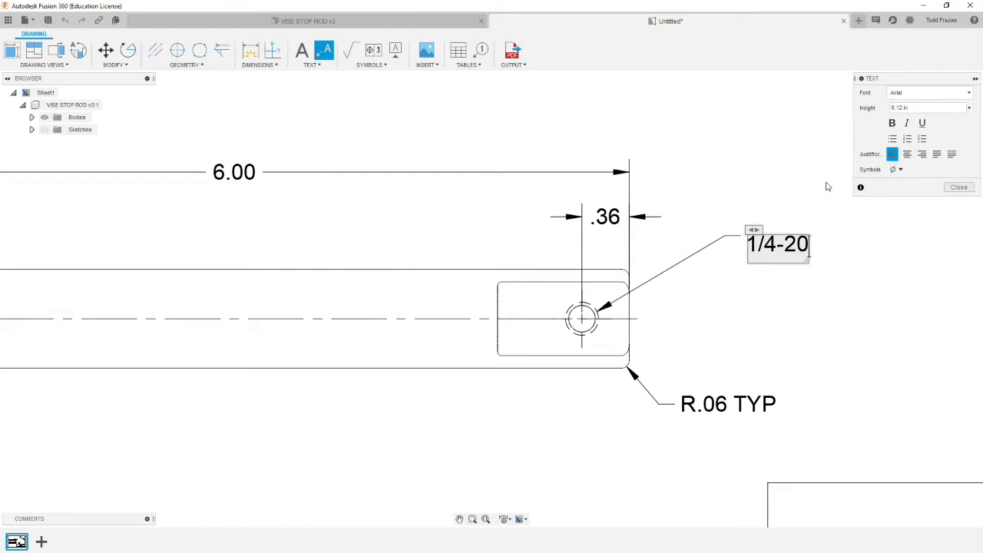
text( UN)
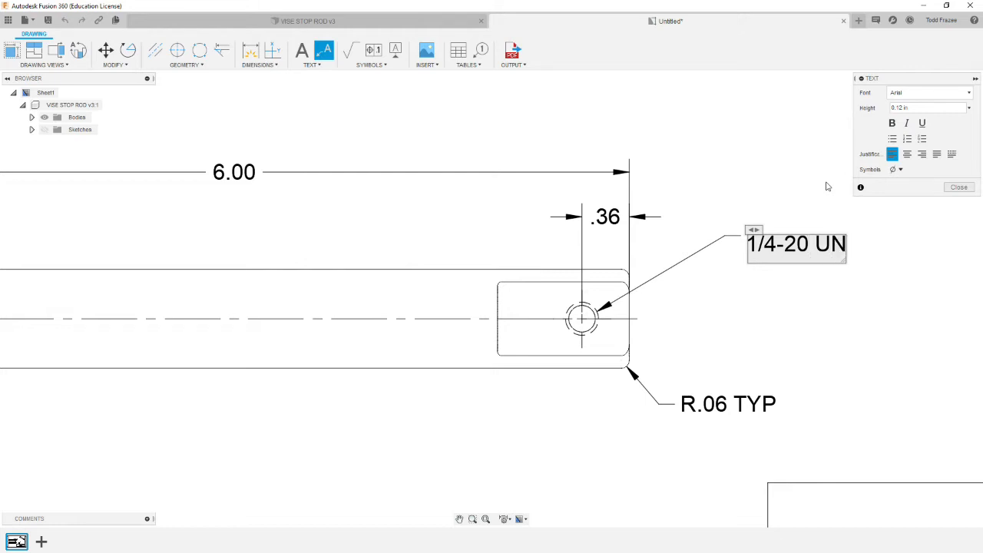
text(C)
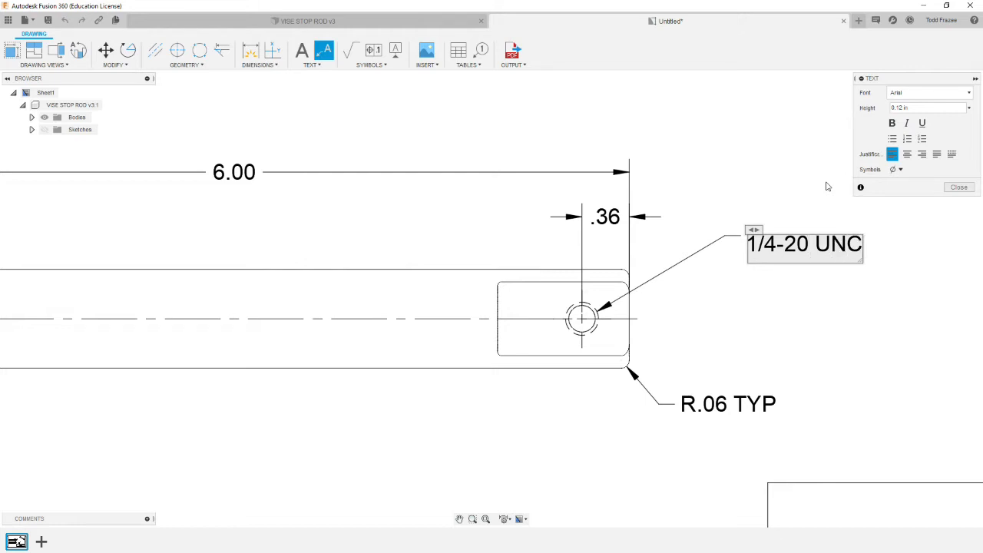
text( t)
key(BackSpace)
text(Thr)
key(BackSpace)
key(BackSpace)
text(HRU)
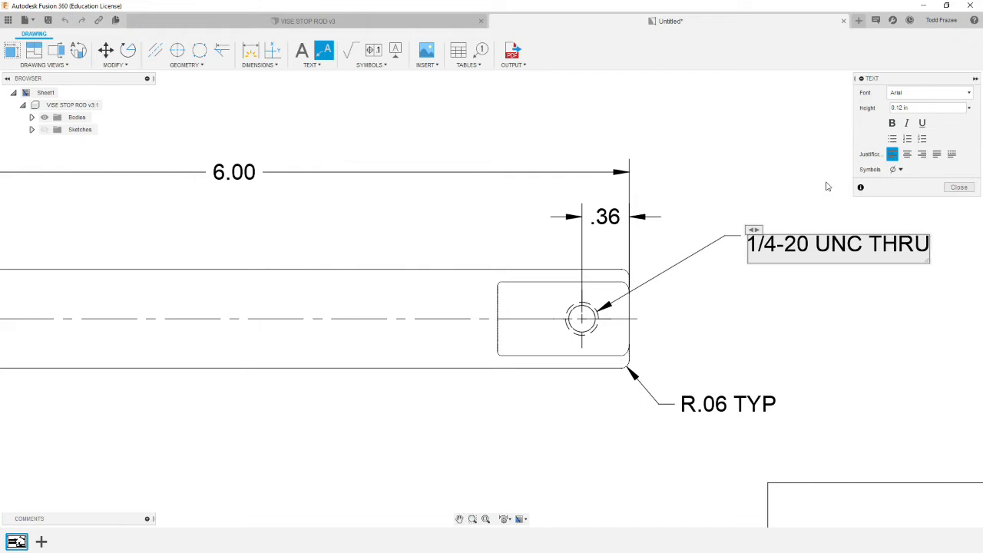
click(824, 328)
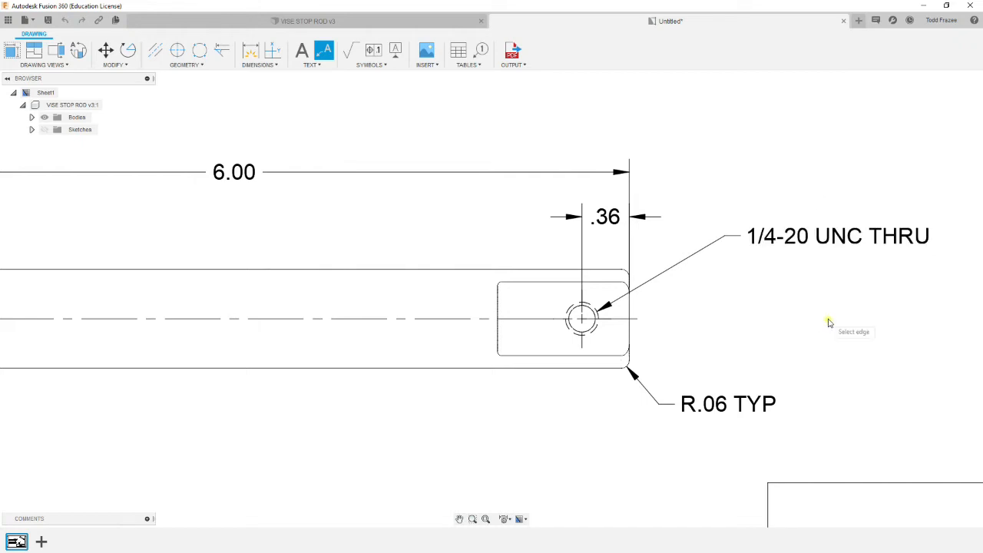
Step: Review the views, dimensions and title block across the whole sheet and leave the Leader command
scroll(653, 313, down, 5)
scroll(657, 315, down, 5)
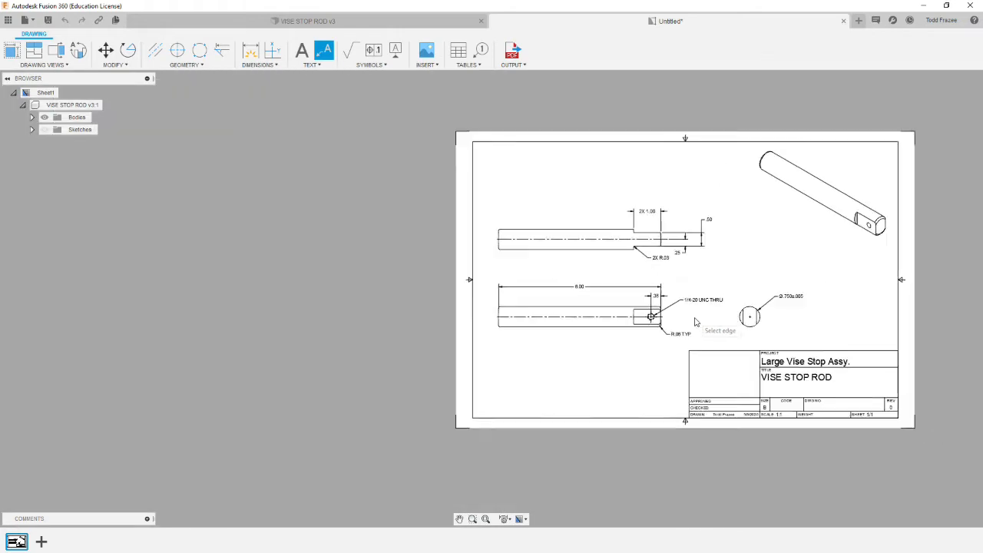
scroll(847, 376, up, 2)
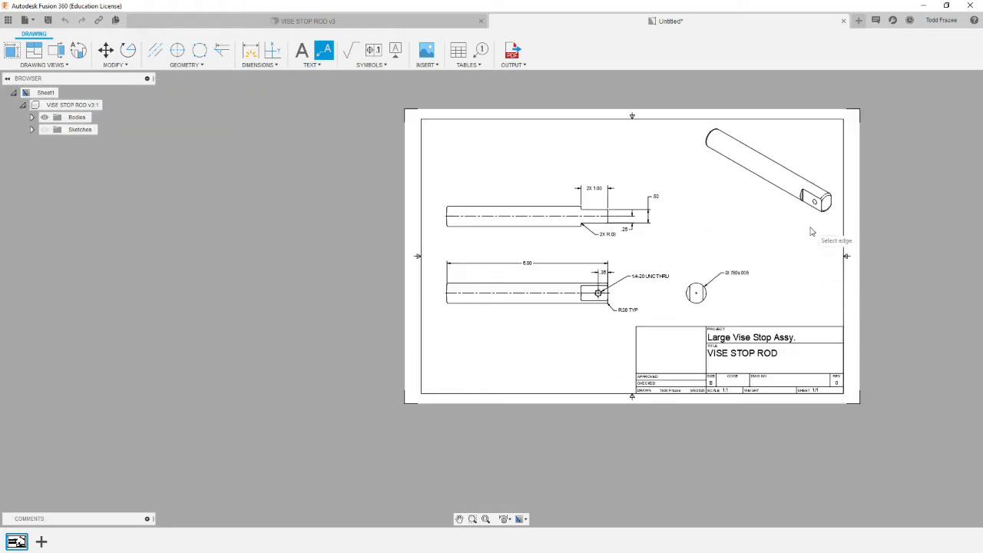
scroll(810, 232, down, 3)
scroll(752, 253, up, 2)
scroll(648, 235, up, 2)
scroll(657, 236, up, 1)
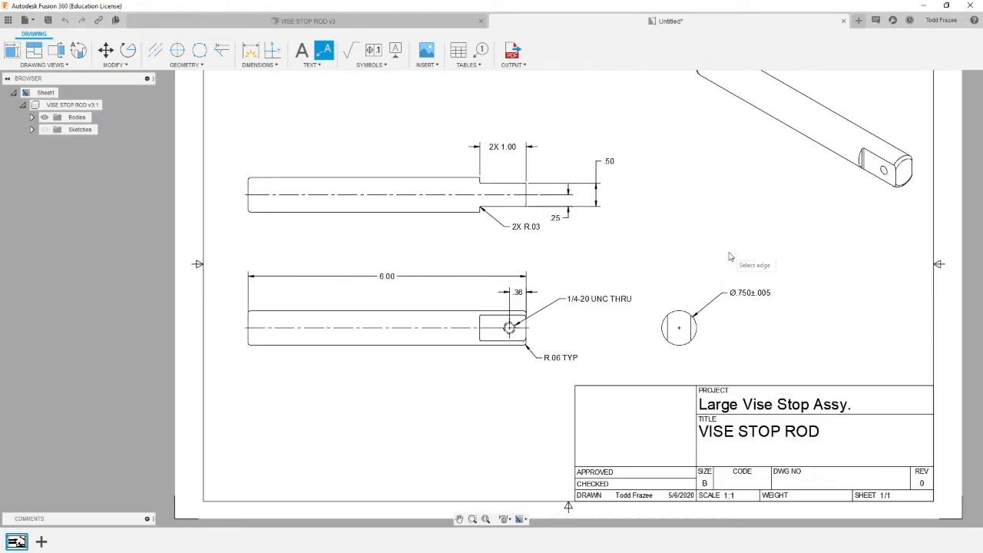
scroll(716, 248, up, 1)
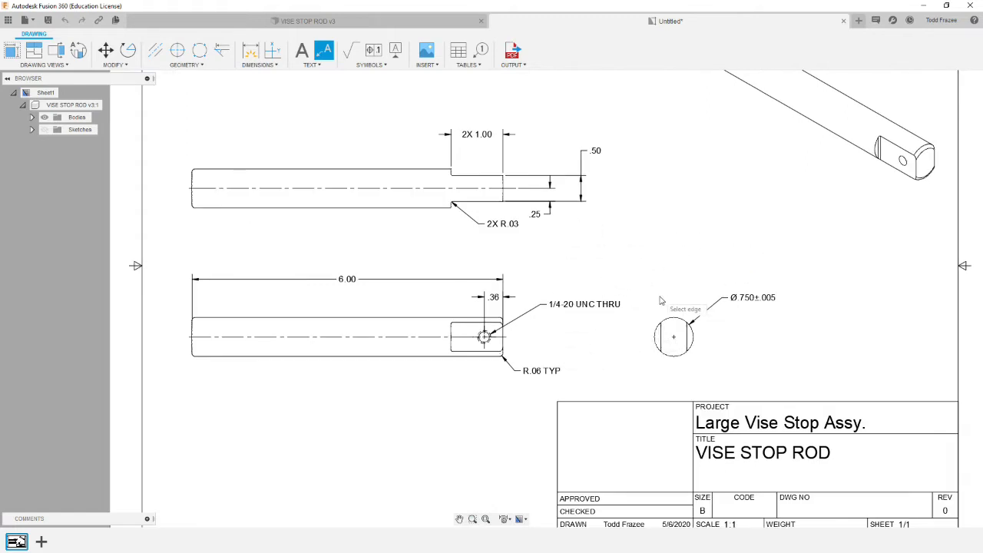
key(Escape)
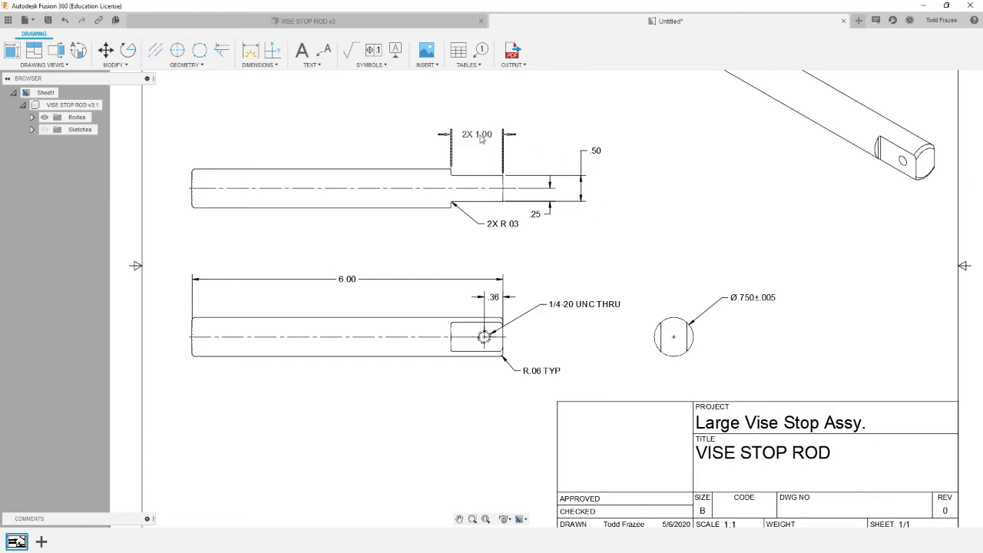
Step: Turn on alternate units for the side view's diameter dimension to add millimetres beside the inch value
click(745, 301)
right_click(740, 298)
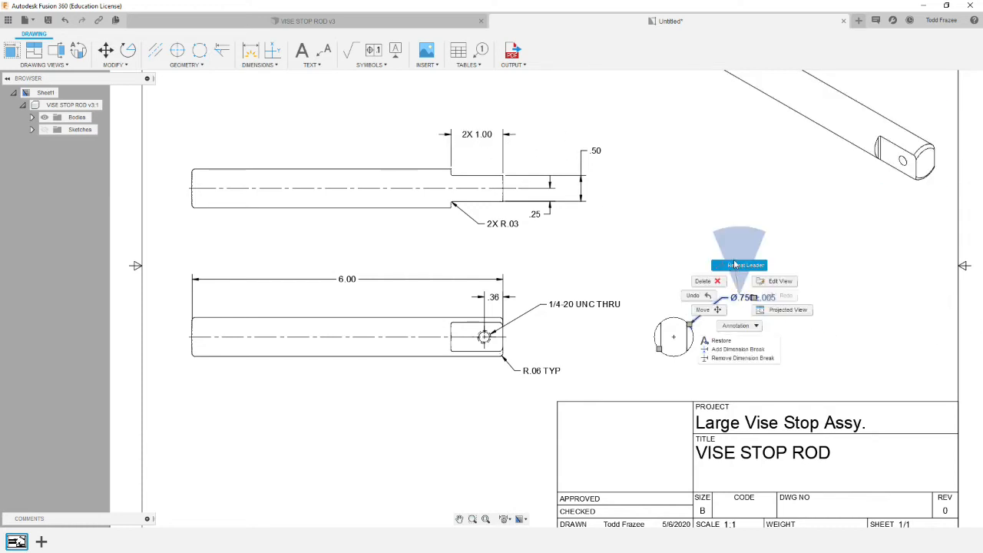
key(Escape)
double_click(744, 300)
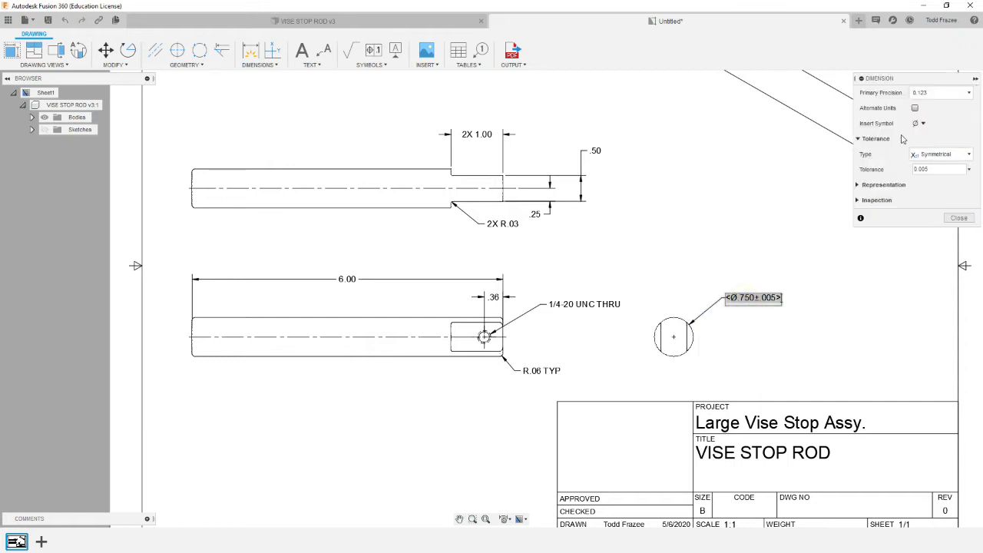
click(914, 109)
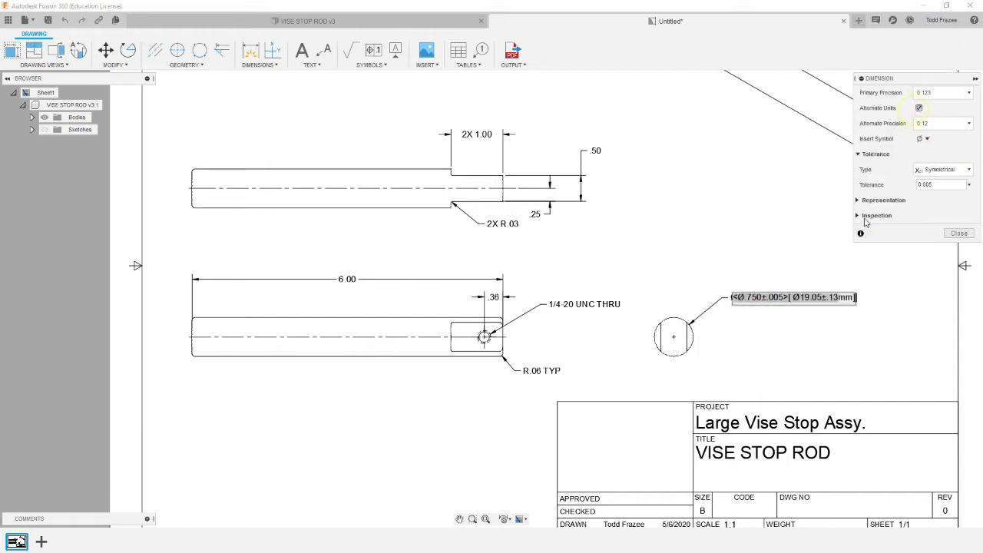
click(956, 233)
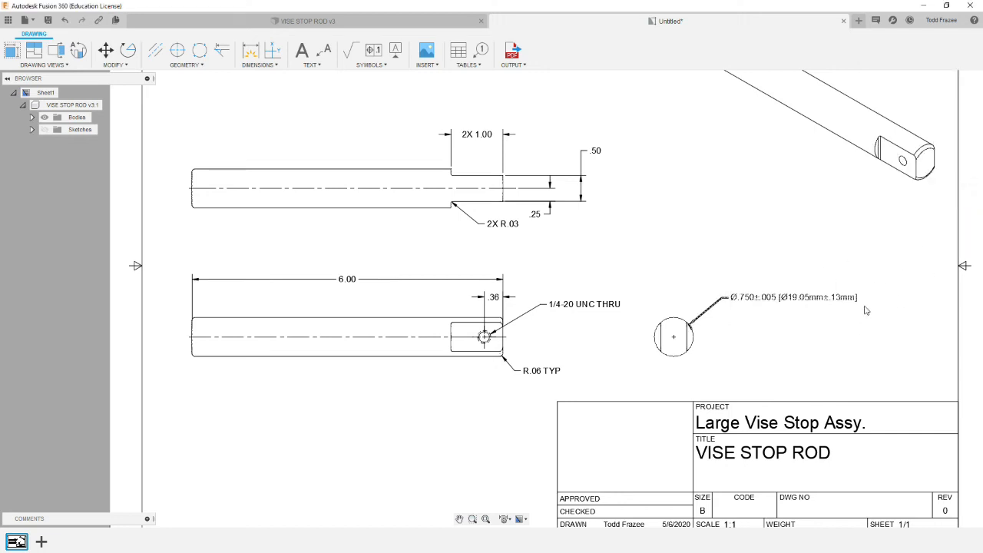
click(794, 361)
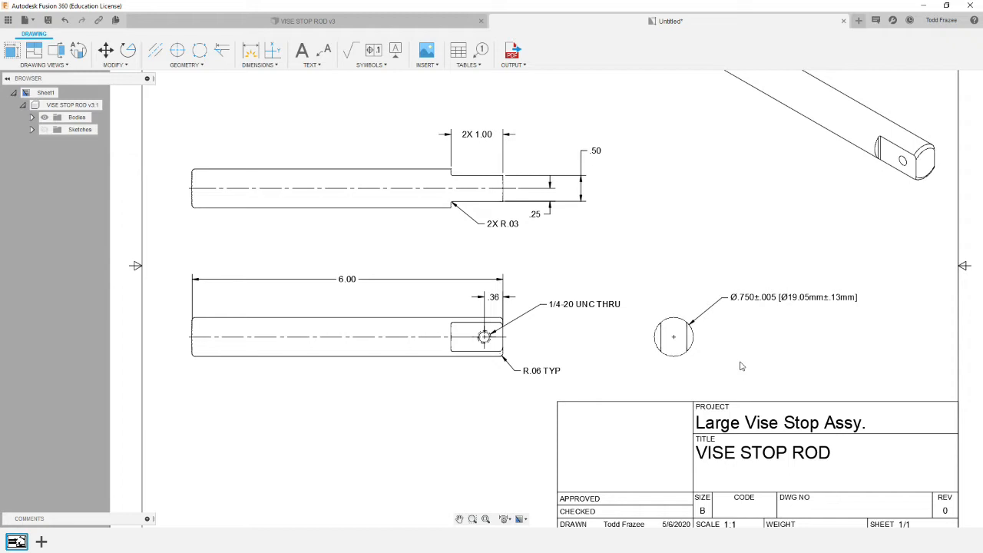
Step: Add an underlined text label reading "VISE STOP ROD" below the front view
click(302, 50)
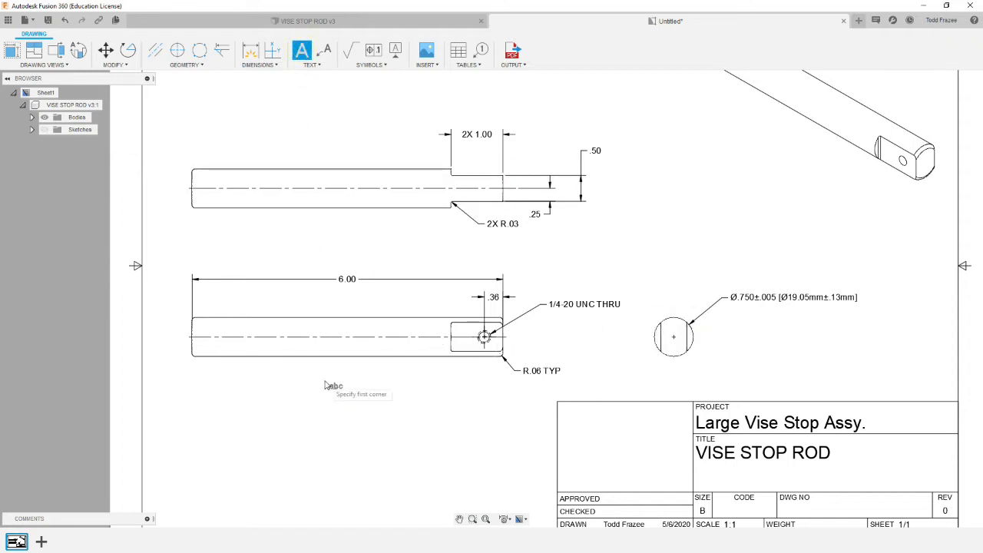
click(388, 379)
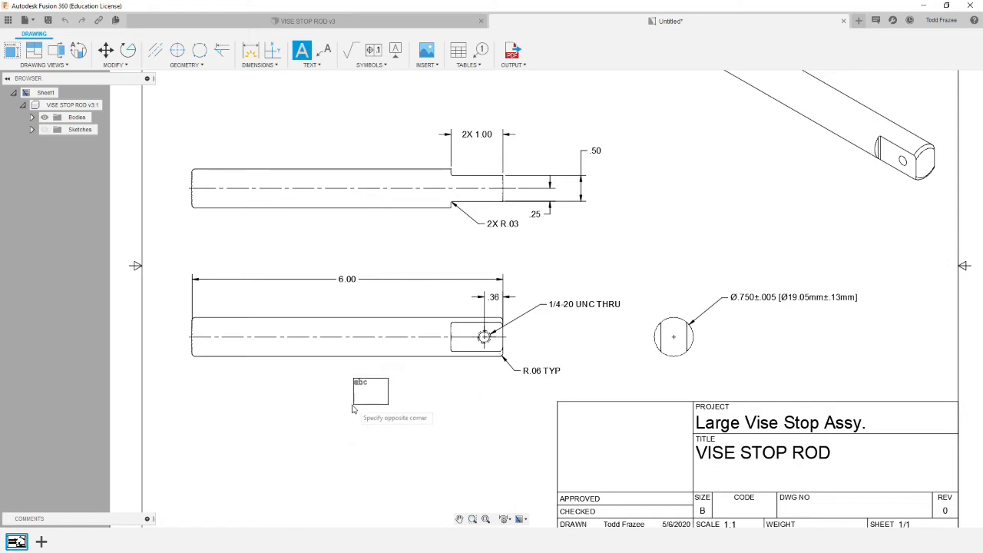
click(273, 388)
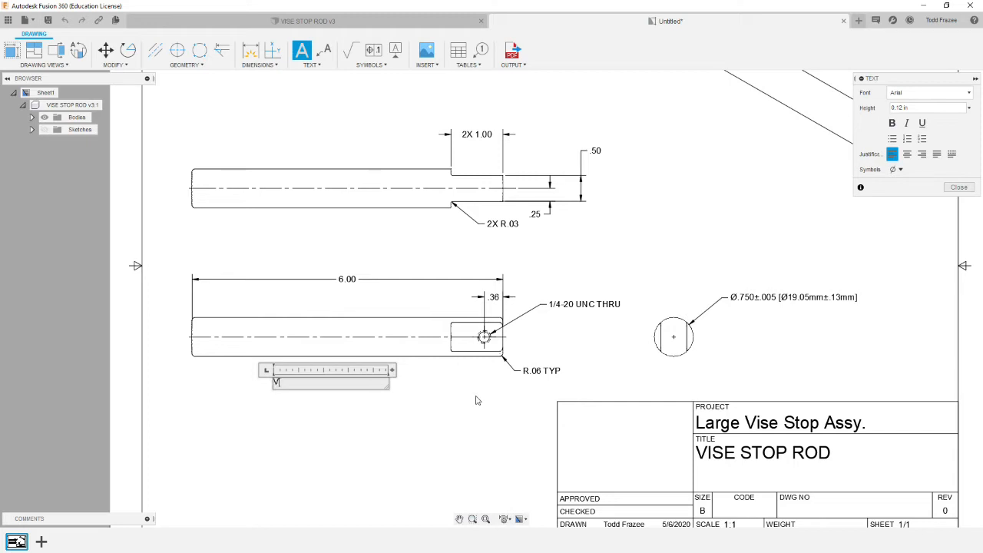
text(VISE STOP ROD)
key(ctrl+a)
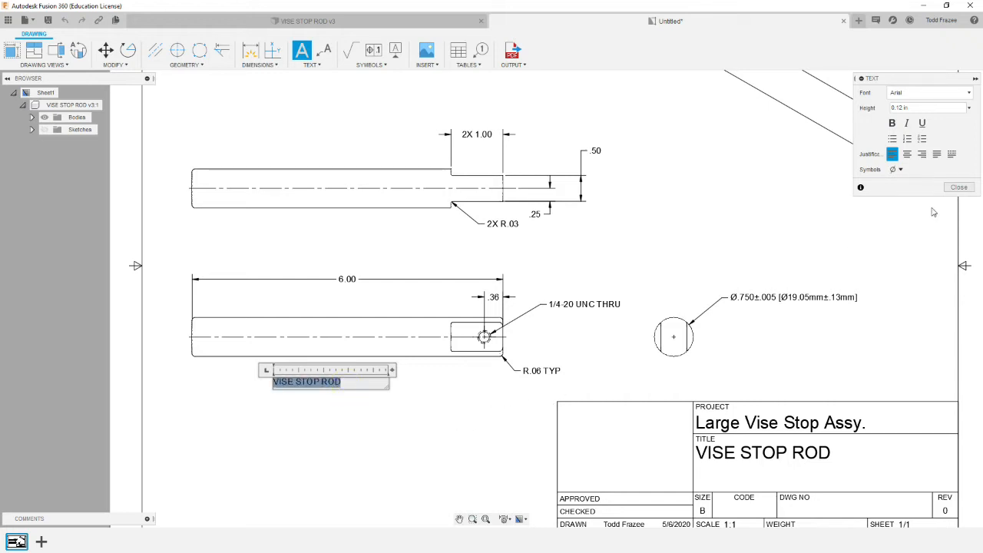
click(922, 124)
click(451, 427)
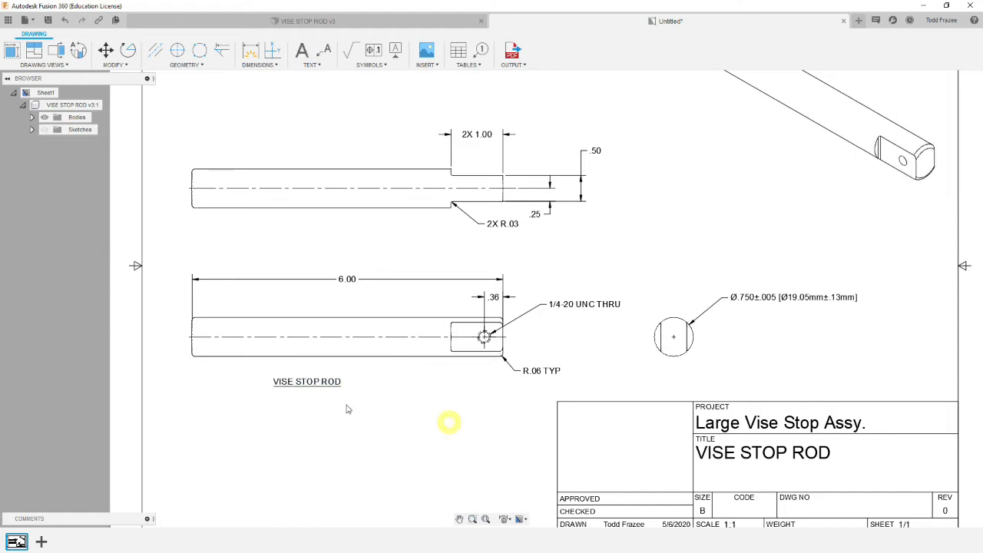
Step: Move the front view's label to the right and slightly down, clear of the rod and the corner radius dimension
click(301, 386)
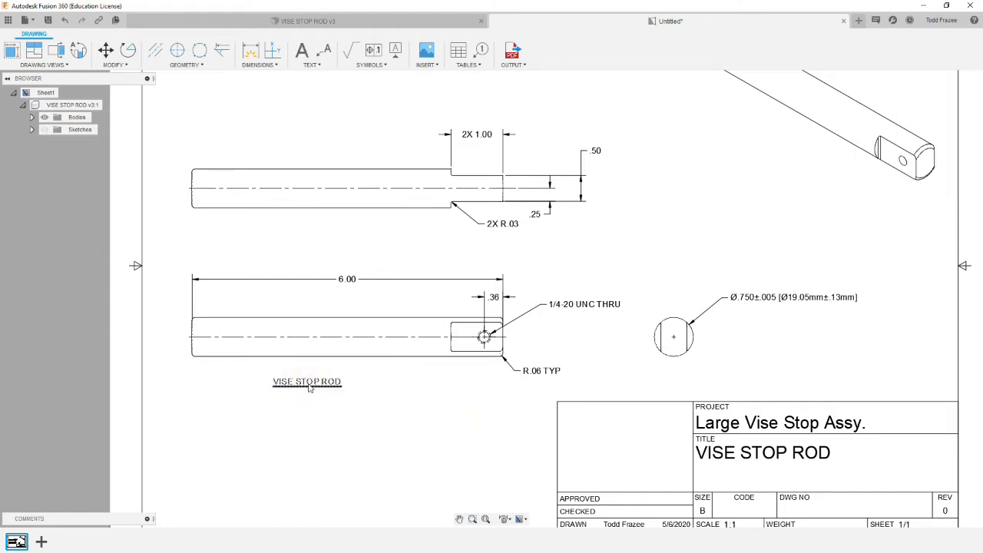
click(273, 378)
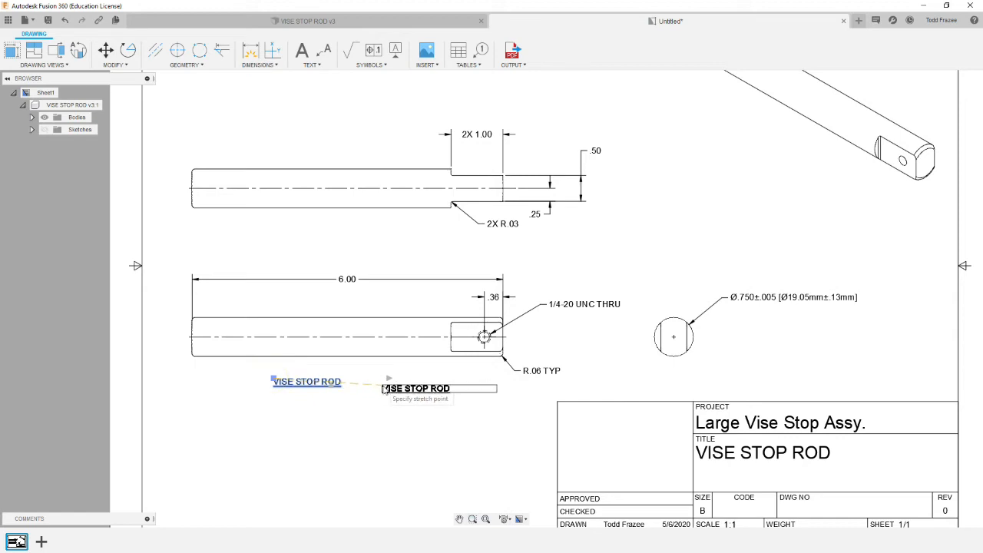
click(394, 395)
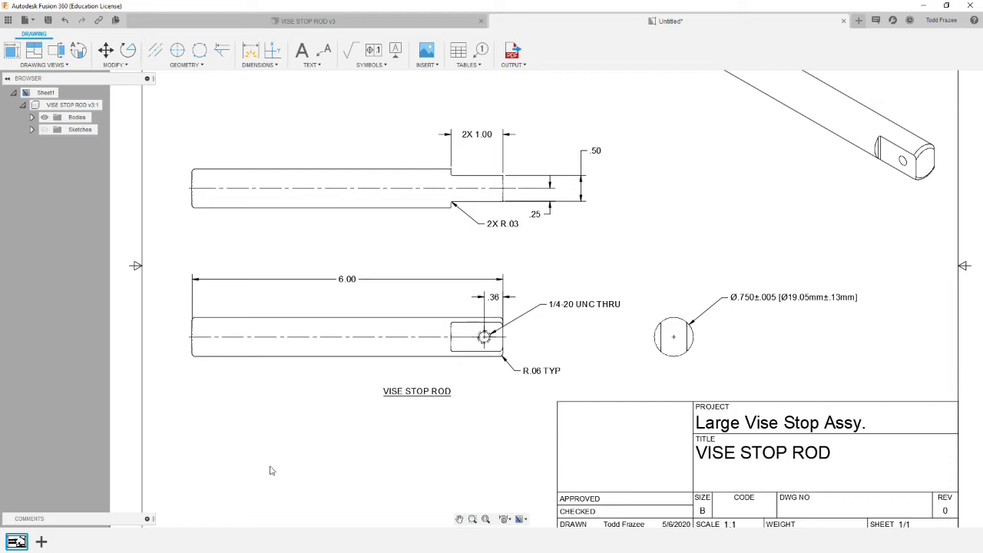
Step: Add a two-line text label reading "VISE STOP ROD" and "3D REF VIEW" below the isometric view
click(301, 52)
click(762, 171)
click(859, 209)
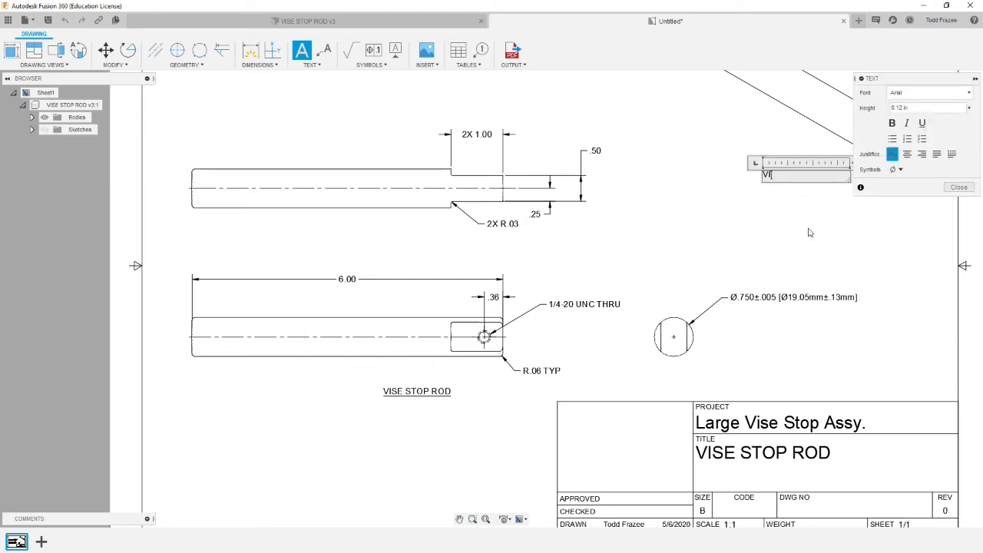
text(VISE STO)
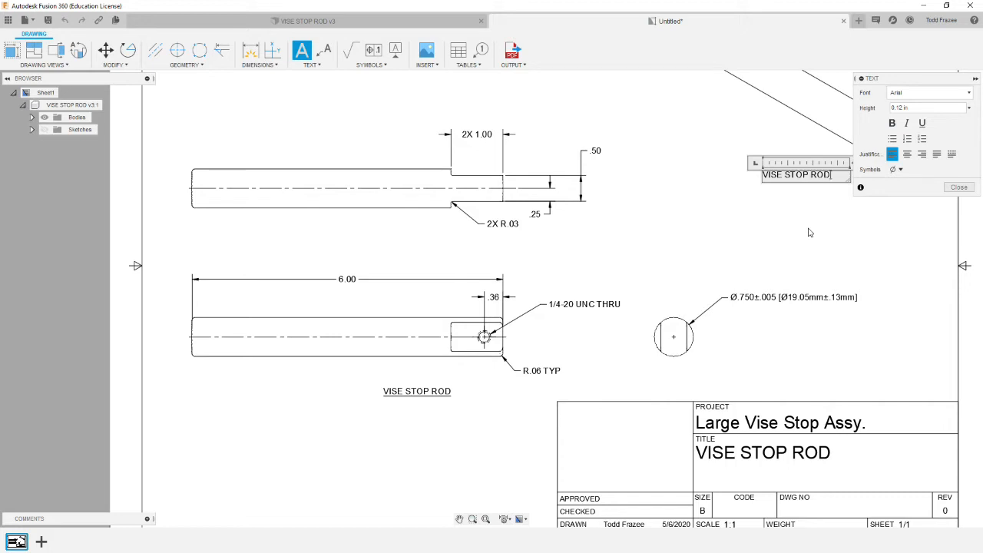
text(P ROD)
key(Return)
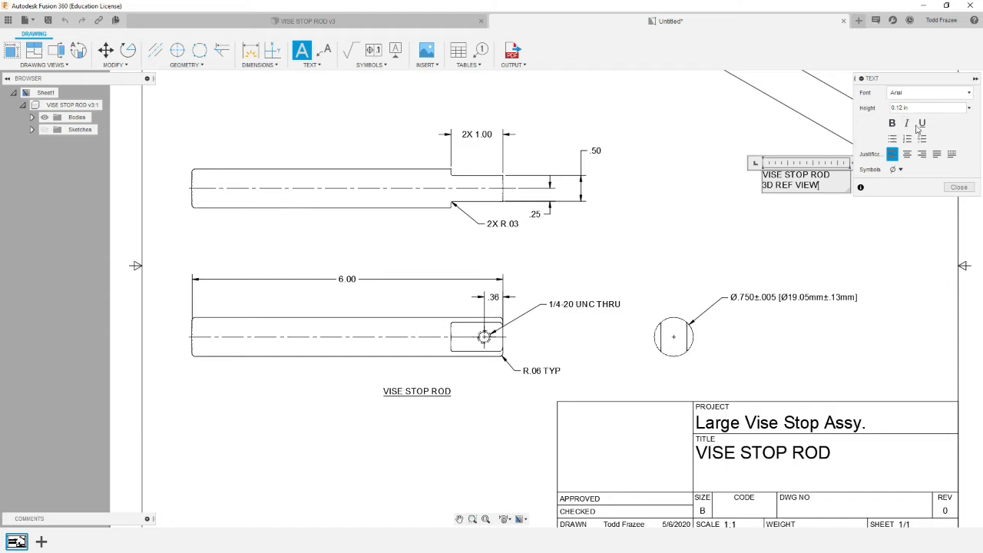
Step: Underline and centre-justify both lines of the isometric view's label, and shift it slightly down and to the left
key(ctrl+a)
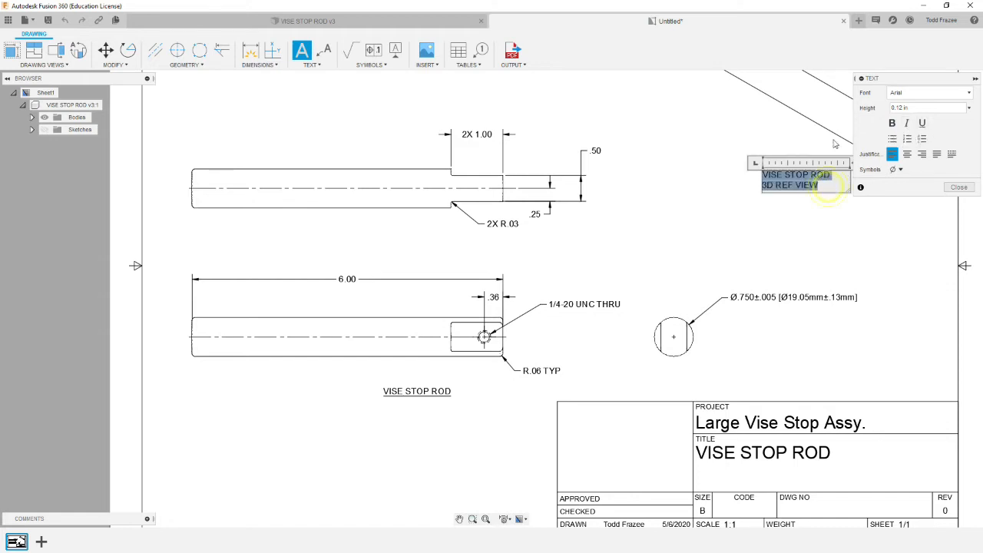
click(922, 123)
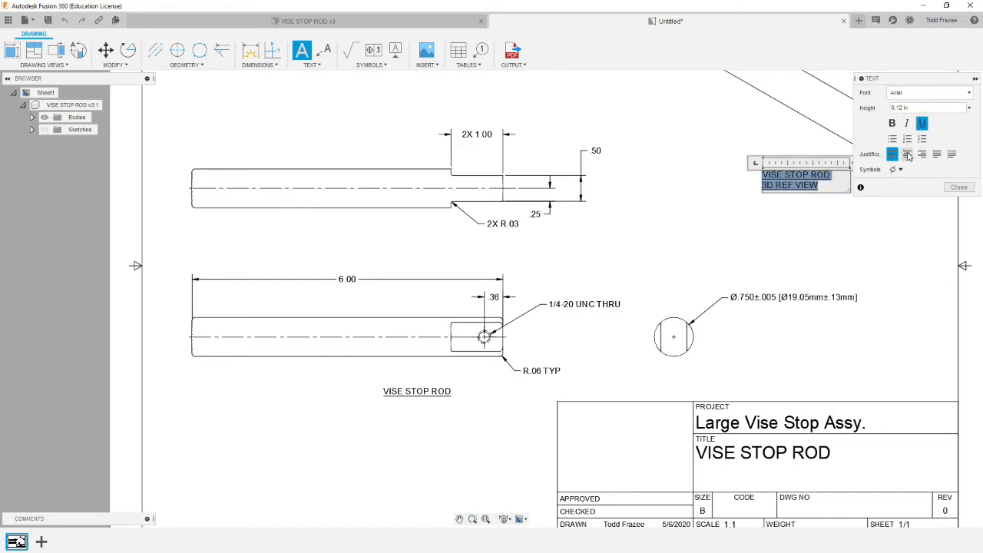
click(907, 154)
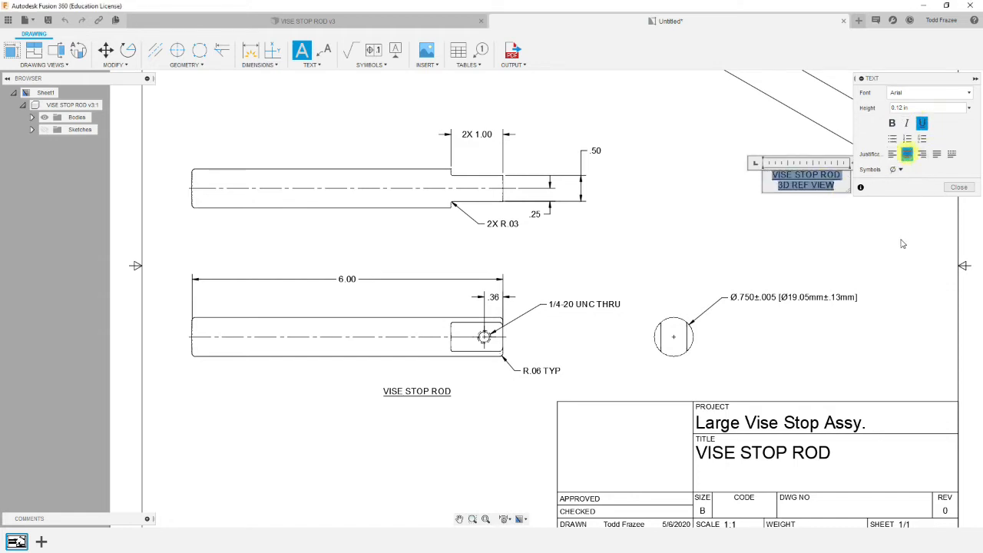
click(958, 189)
click(762, 172)
click(733, 184)
key(Escape)
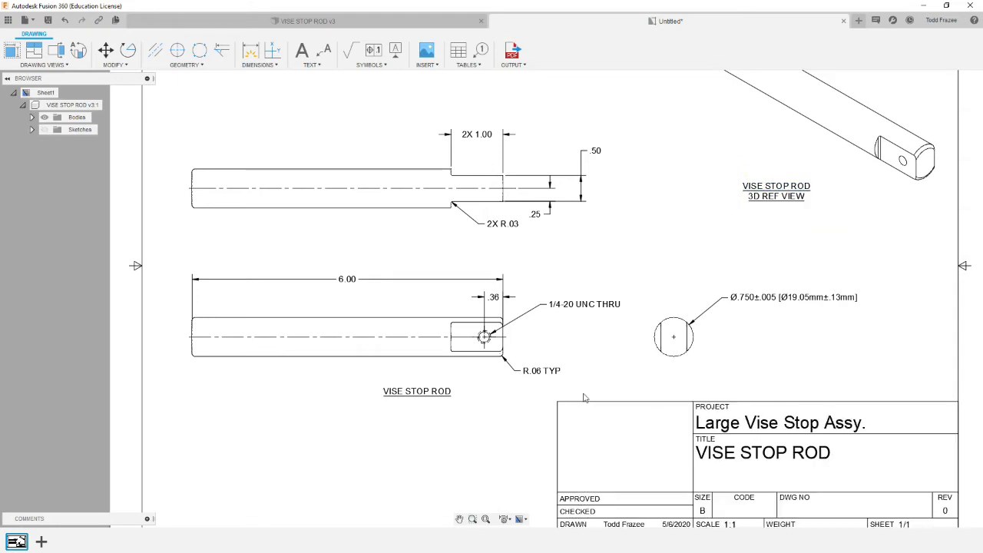
Step: Review the labelled views, dimensions and title block across the whole sheet
scroll(581, 396, down, 4)
scroll(584, 396, up, 2)
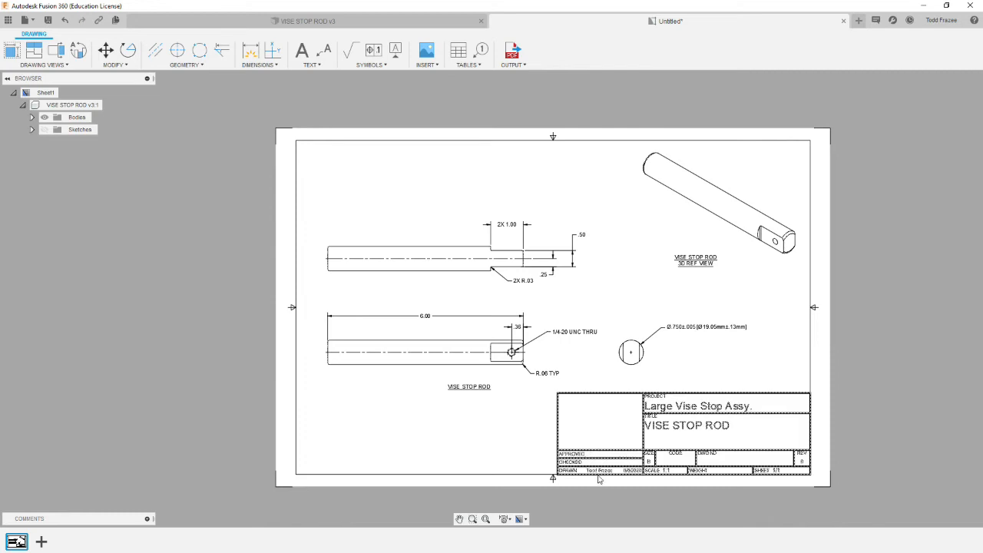
scroll(653, 470, up, 4)
scroll(450, 438, down, 1)
scroll(430, 433, down, 3)
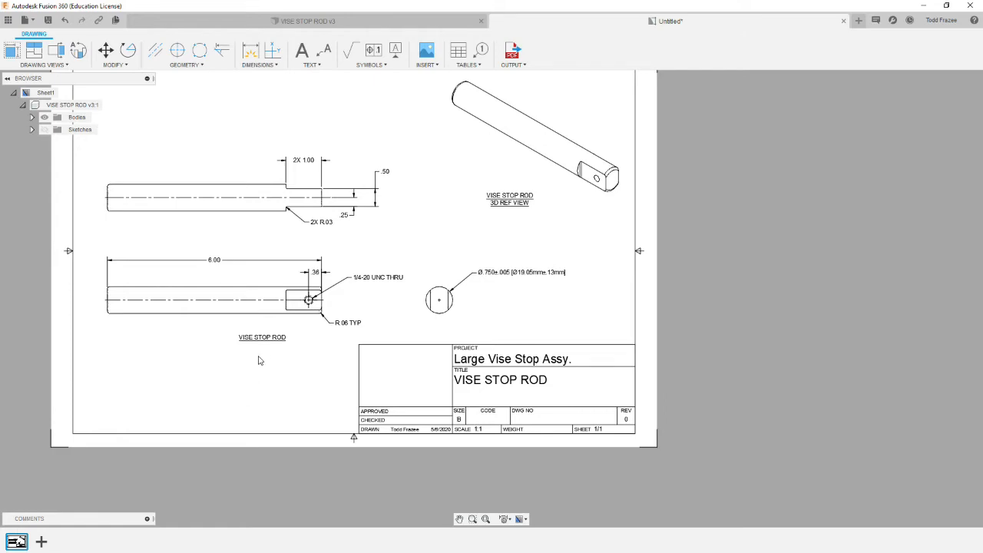
scroll(224, 226, up, 5)
scroll(403, 345, down, 2)
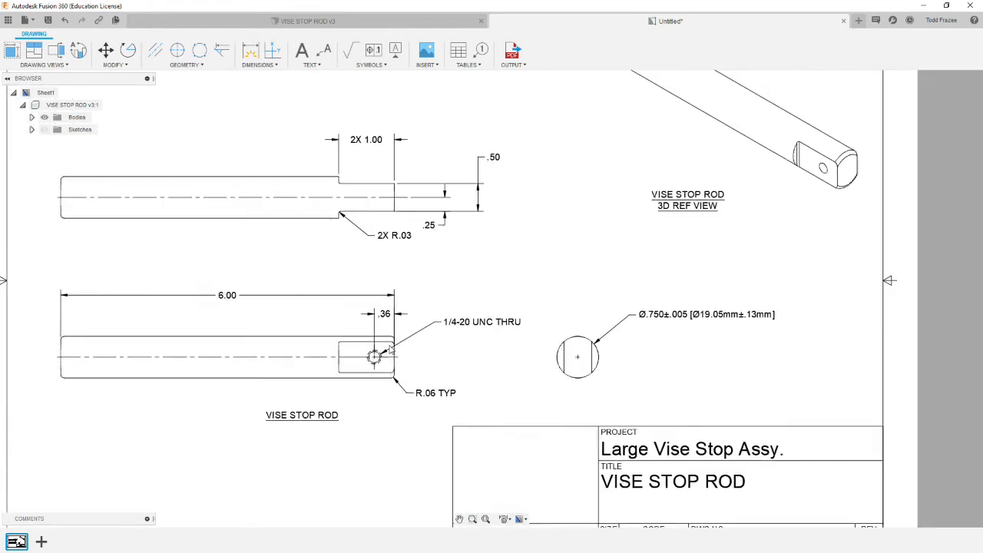
Step: Set the primary precision of the front view's overall length dimension to three decimals (0.123)
scroll(298, 312, up, 1)
click(242, 298)
double_click(242, 300)
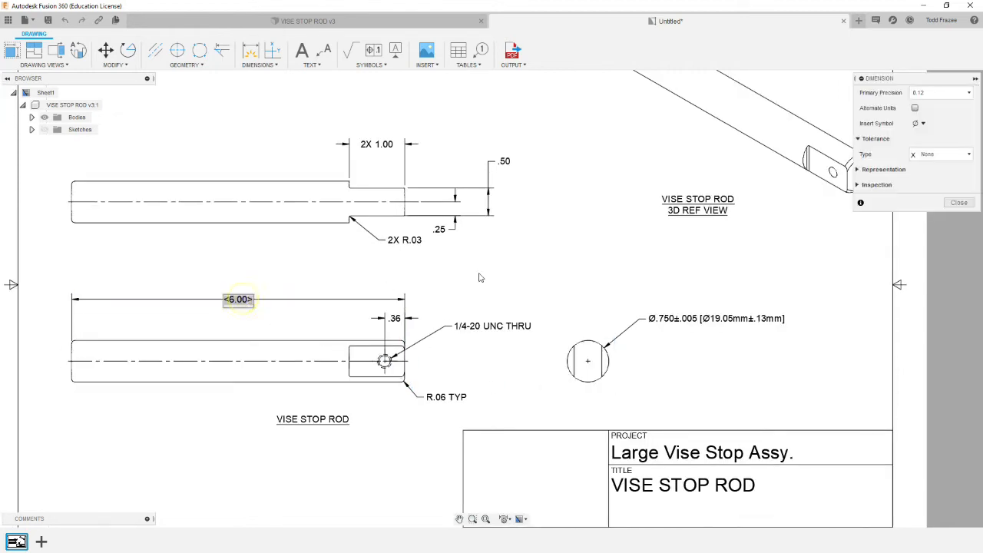
click(966, 96)
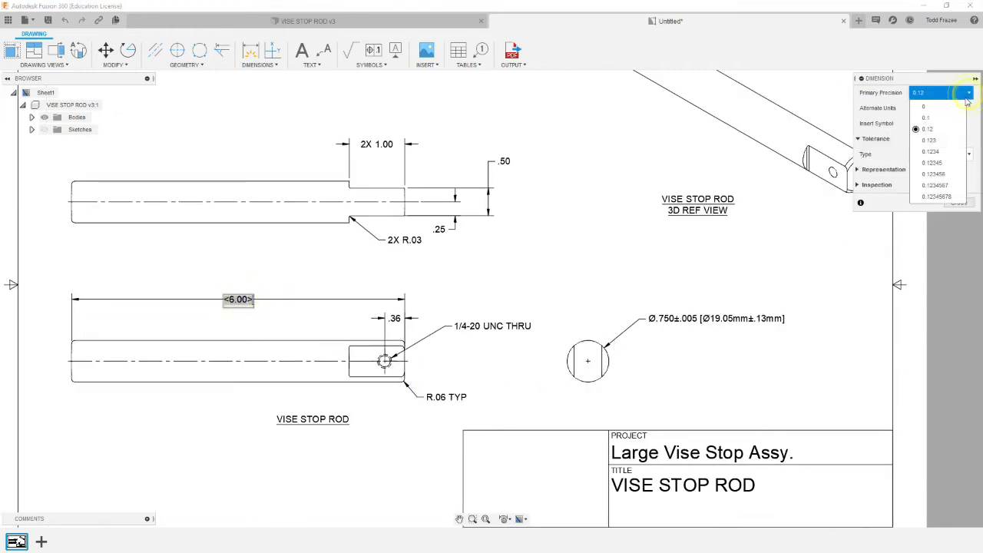
click(929, 140)
click(507, 280)
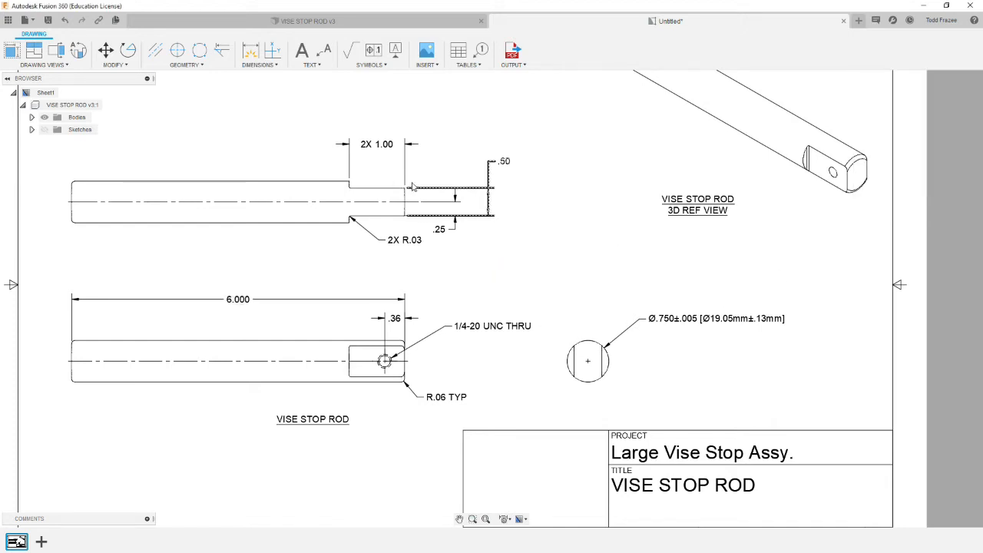
Step: Set the primary precision of the top view's 2X flat length dimension to three decimals (0.123)
double_click(376, 144)
click(945, 92)
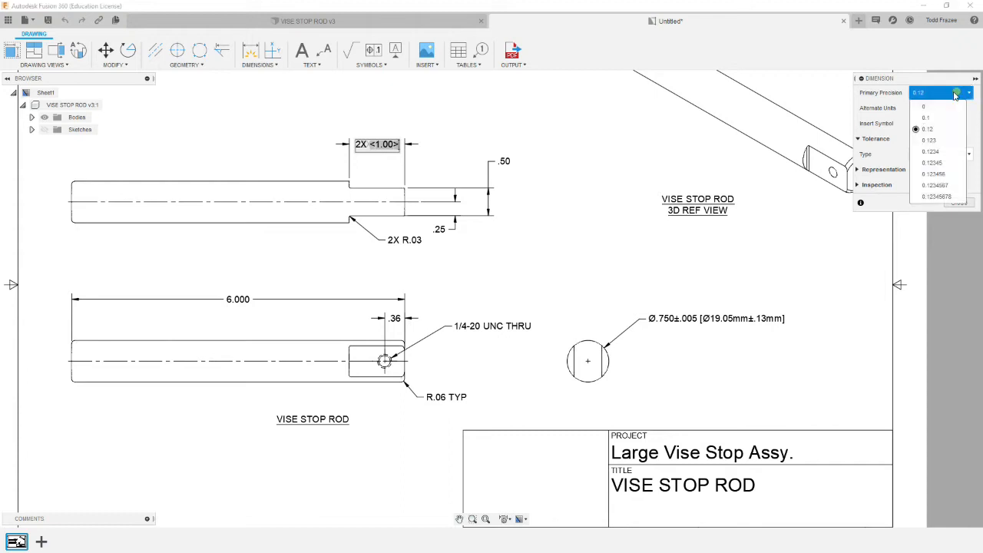
click(942, 140)
click(574, 244)
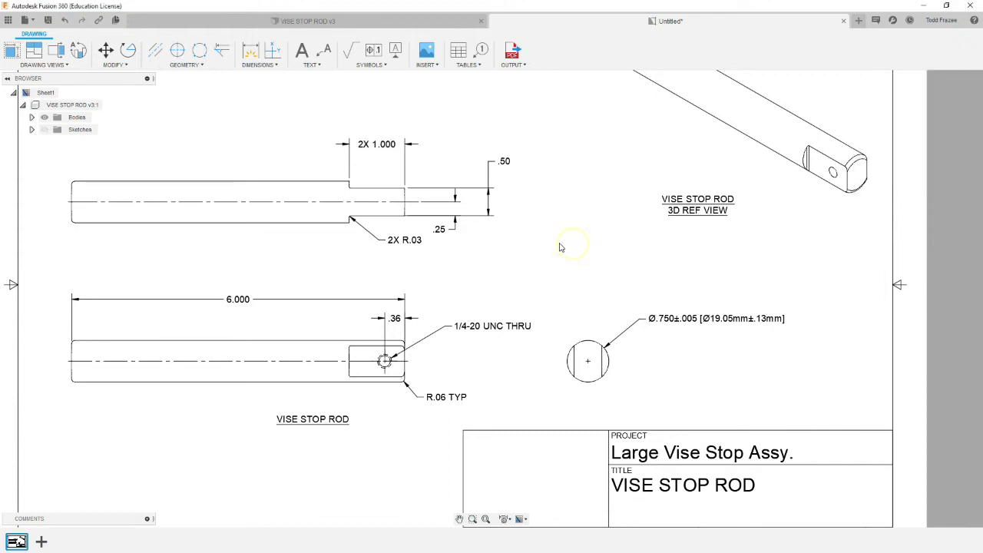
Step: Set the primary precision of the top view's centerline-to-flat dimension to three decimals (0.123)
double_click(439, 228)
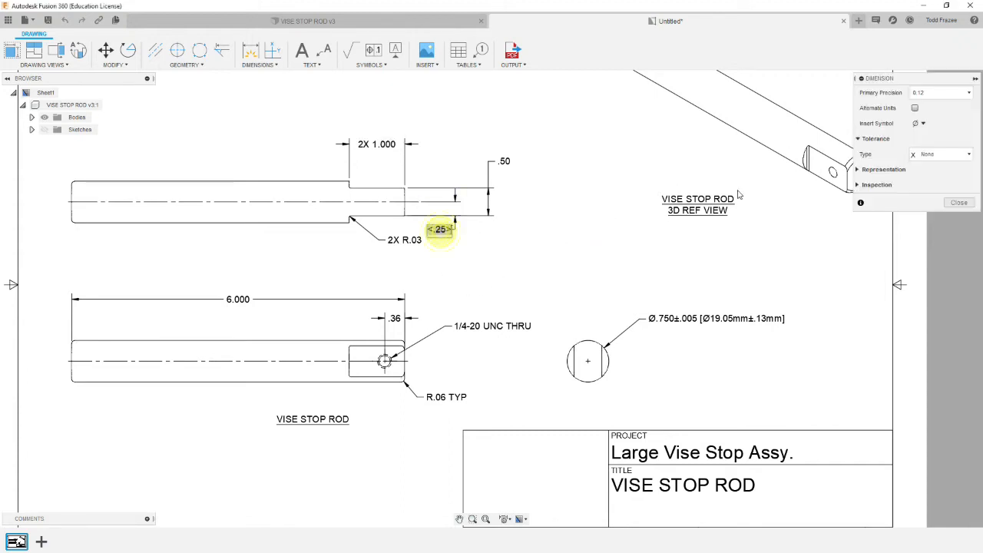
click(921, 92)
click(931, 136)
click(530, 248)
Step: Set the primary precision of the top view's full flat thickness dimension to three decimals (0.123)
double_click(503, 161)
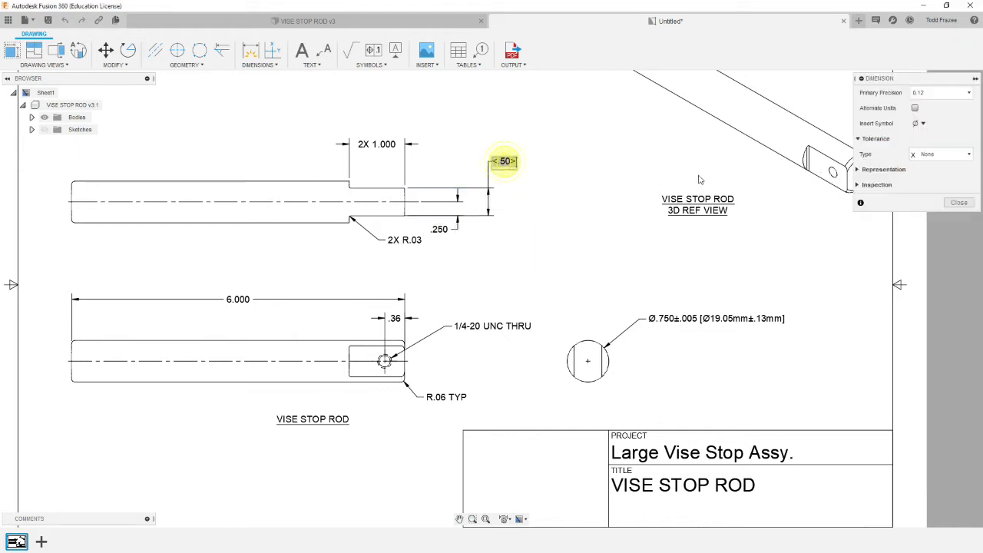
click(943, 92)
click(938, 140)
click(540, 263)
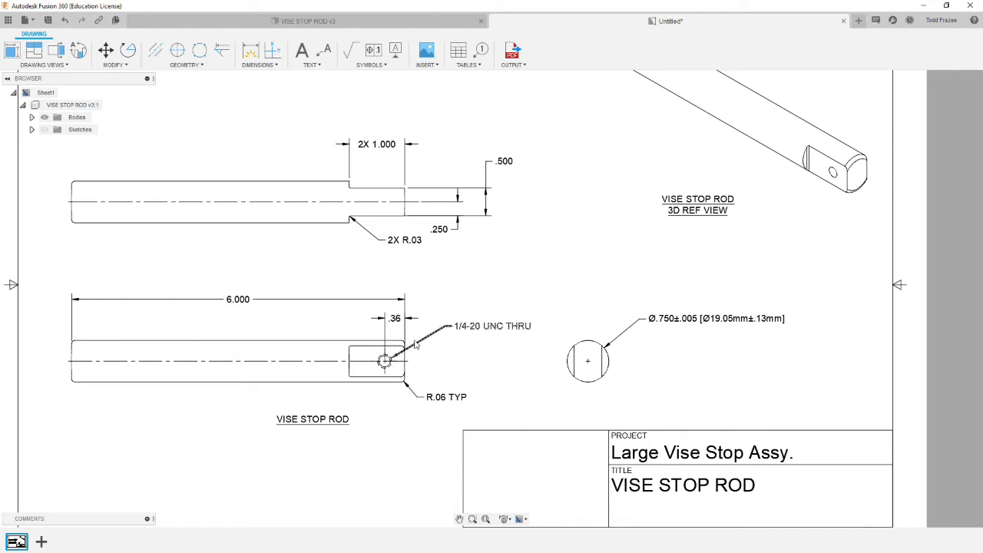
Step: Set the primary precision of the front view's hole-to-end distance dimension to three decimals (0.123)
double_click(395, 320)
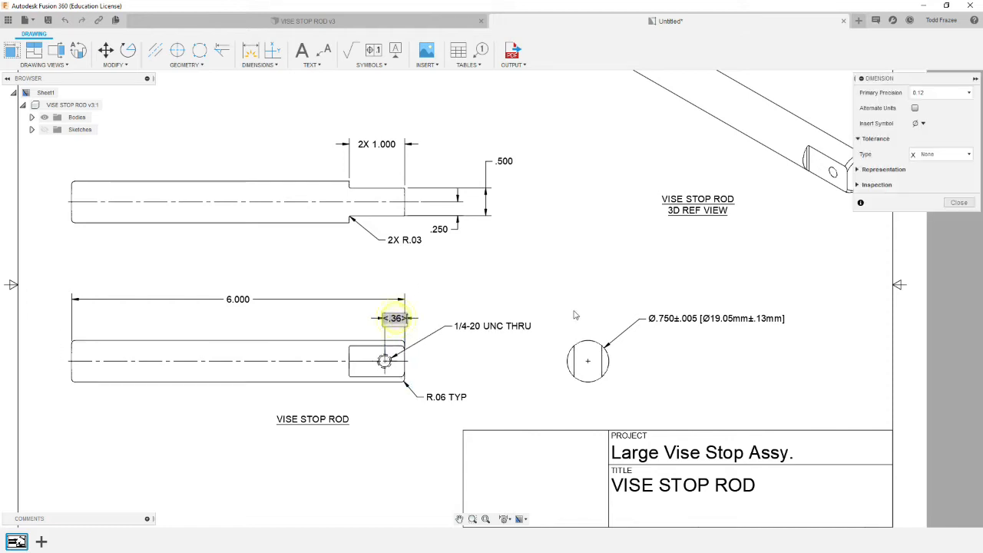
click(969, 93)
click(929, 138)
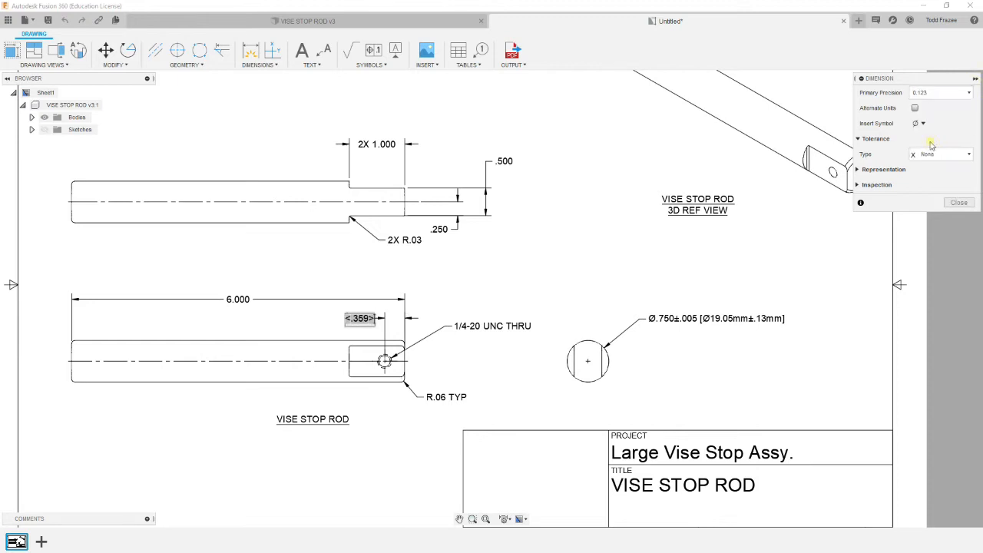
click(502, 282)
click(404, 472)
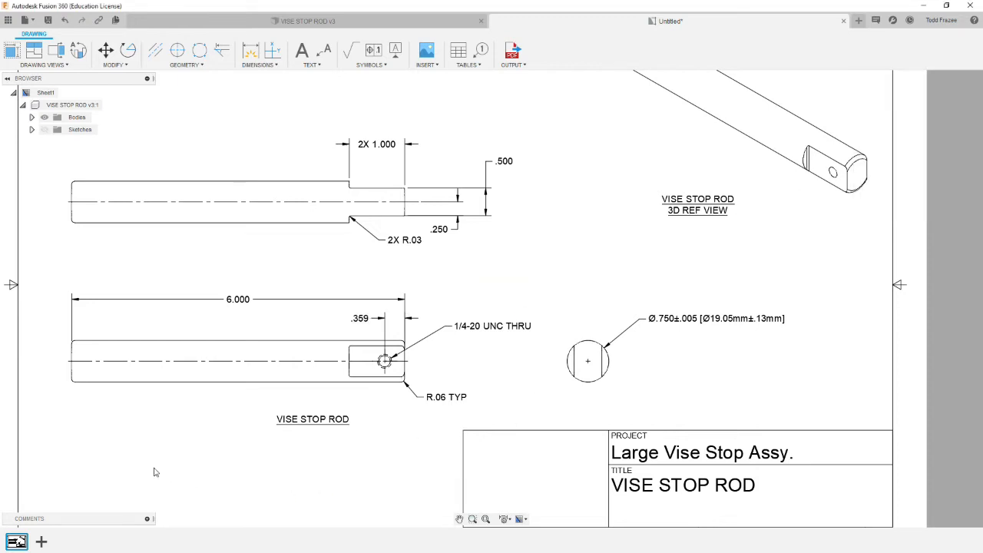
scroll(256, 423, down, 3)
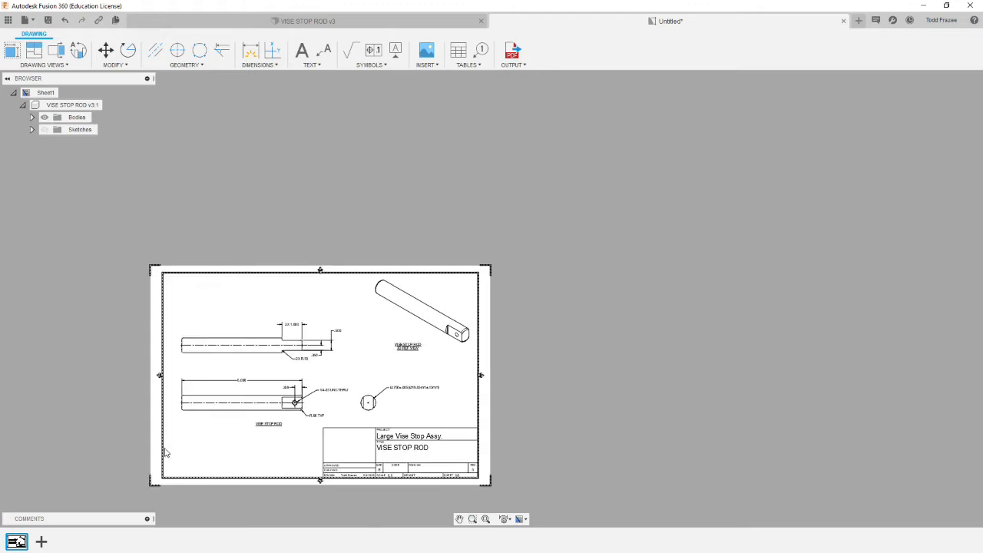
Step: Save the drawing as VISE STOP ROD Drawing in the offered project folder and close both the drawing and the rod model
scroll(169, 452, up, 2)
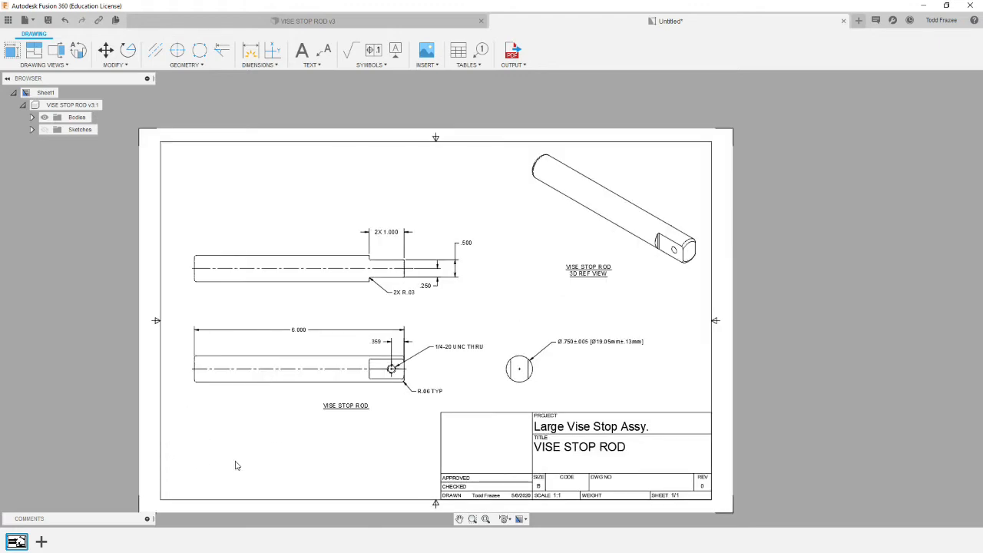
scroll(240, 464, up, 1)
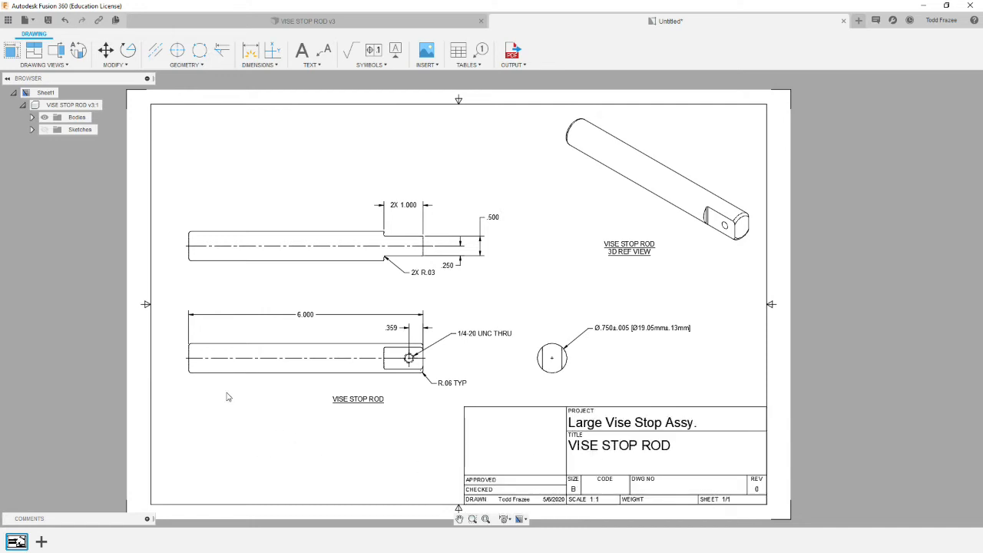
click(48, 20)
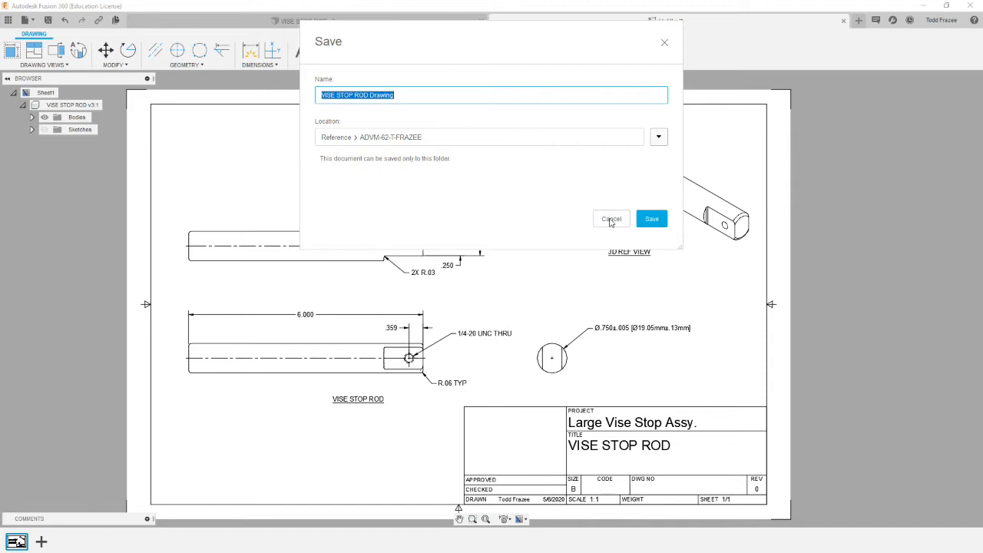
click(652, 220)
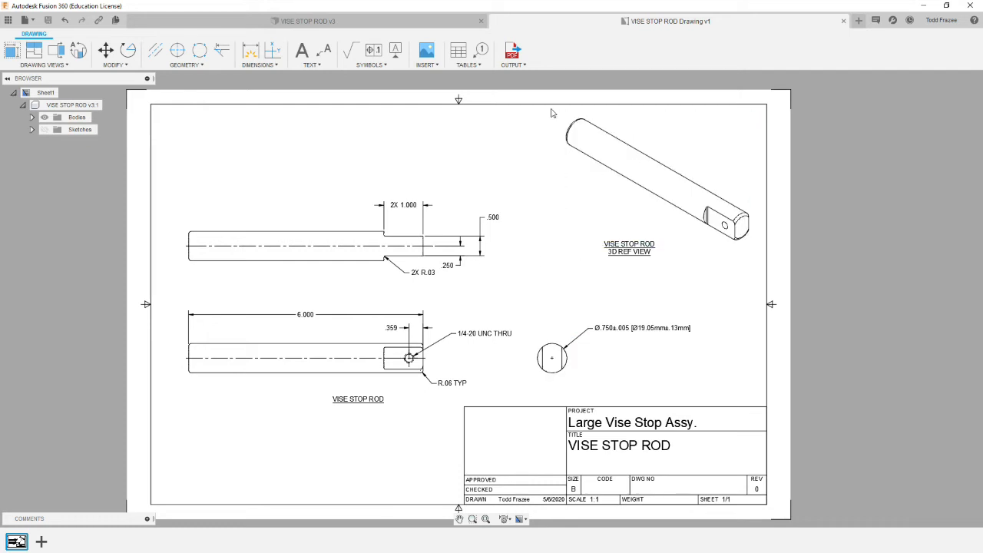
click(842, 20)
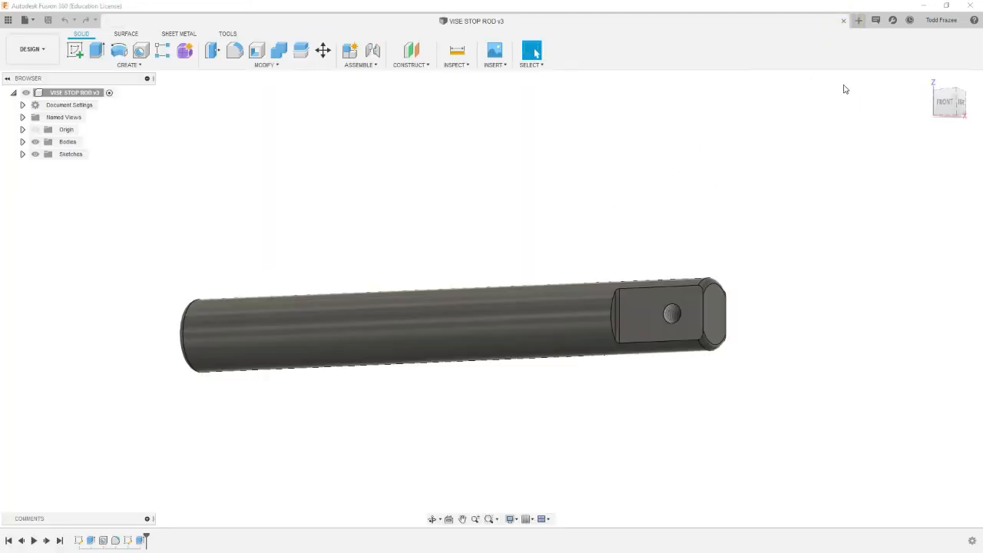
click(841, 23)
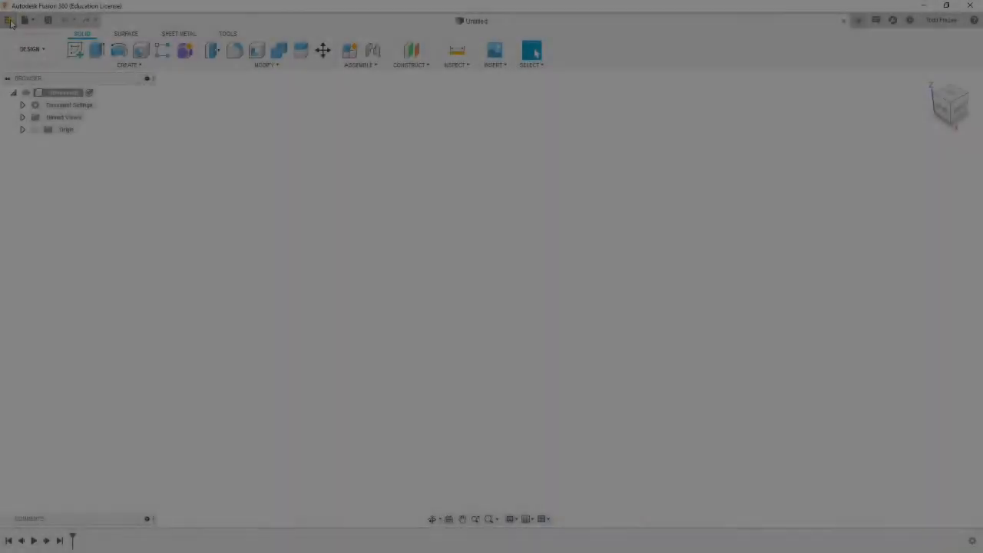
Step: Open the VISE STOP BAR design from the project's files
click(9, 21)
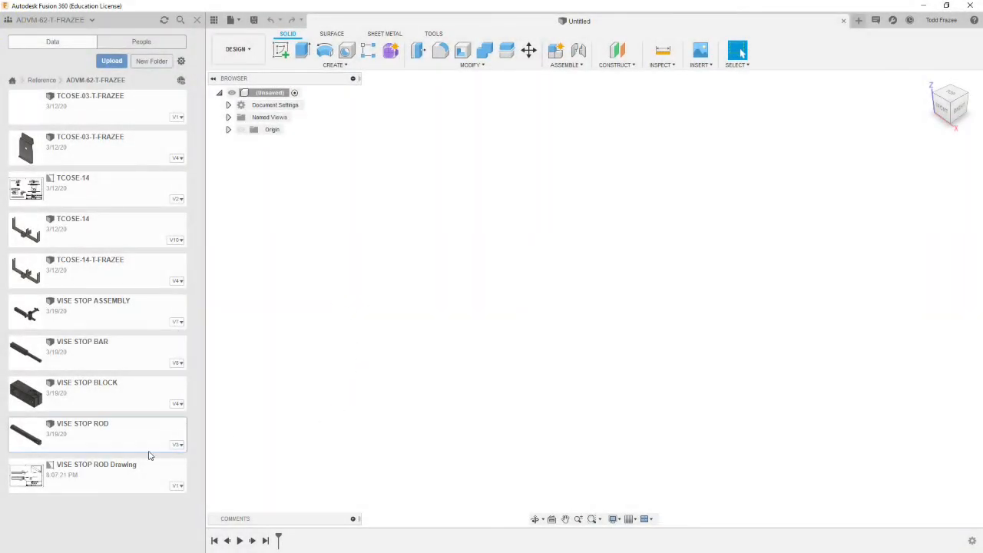
double_click(89, 345)
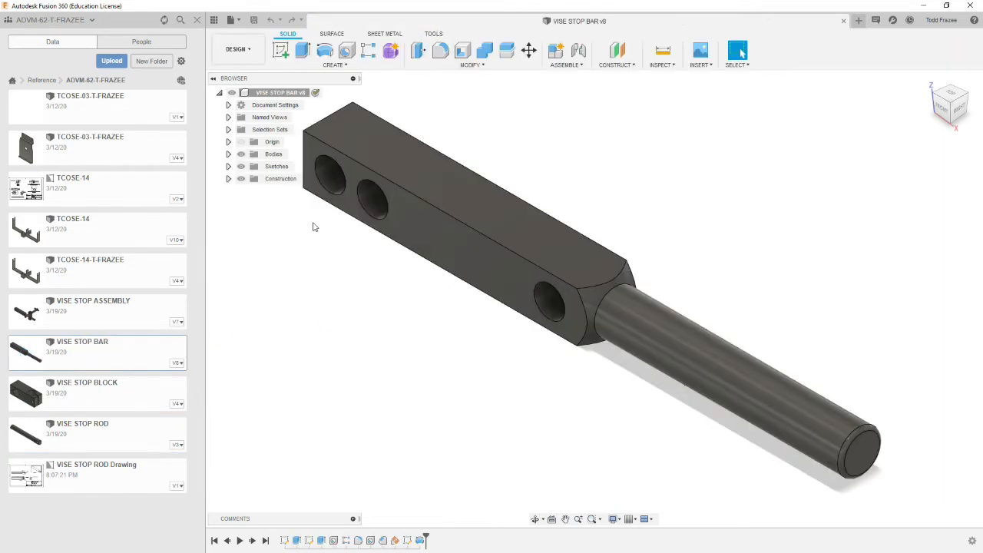
click(197, 20)
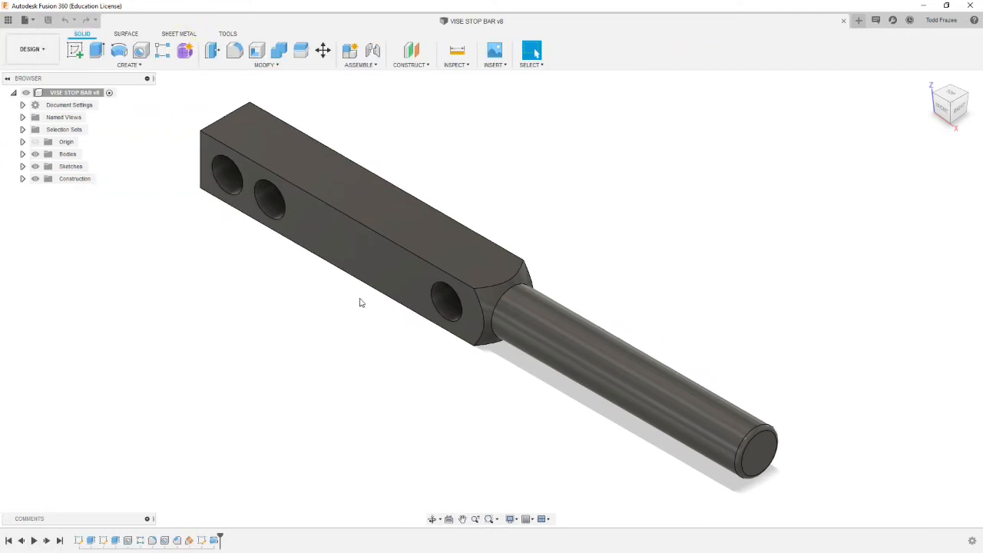
Step: Create a new drawing of the full VISE STOP BAR design from scratch, using ASME, inches and sheet size B (17in x 11in)
click(32, 49)
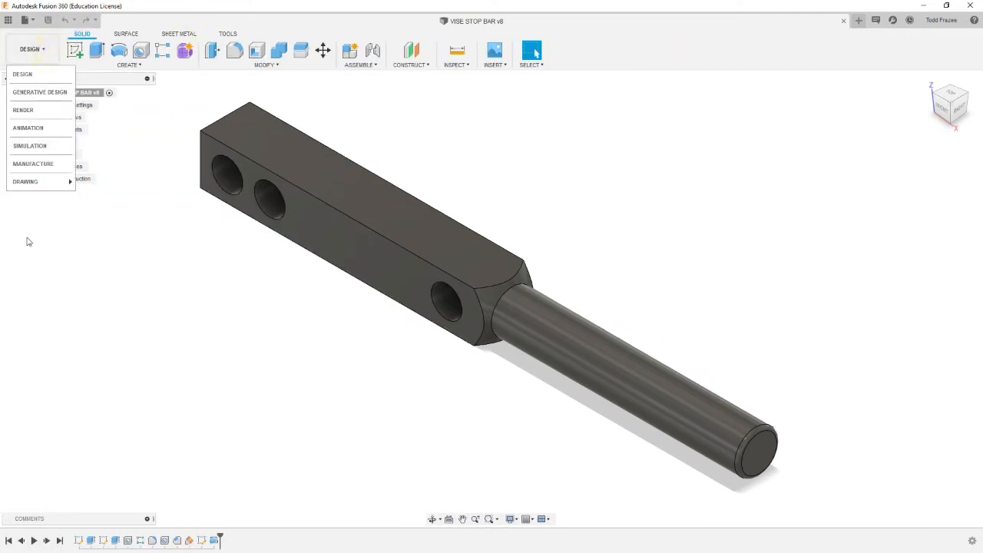
click(40, 187)
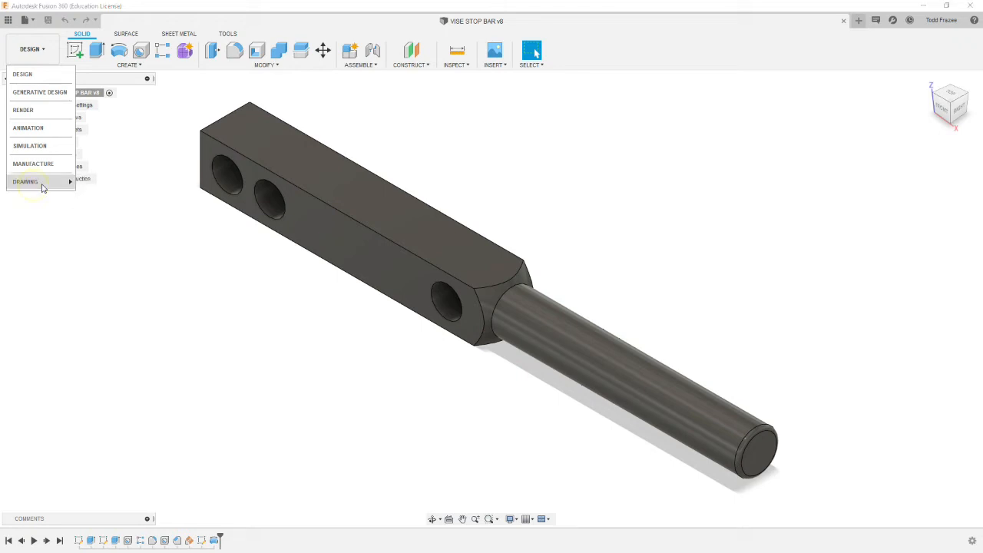
mouse_move(72, 184)
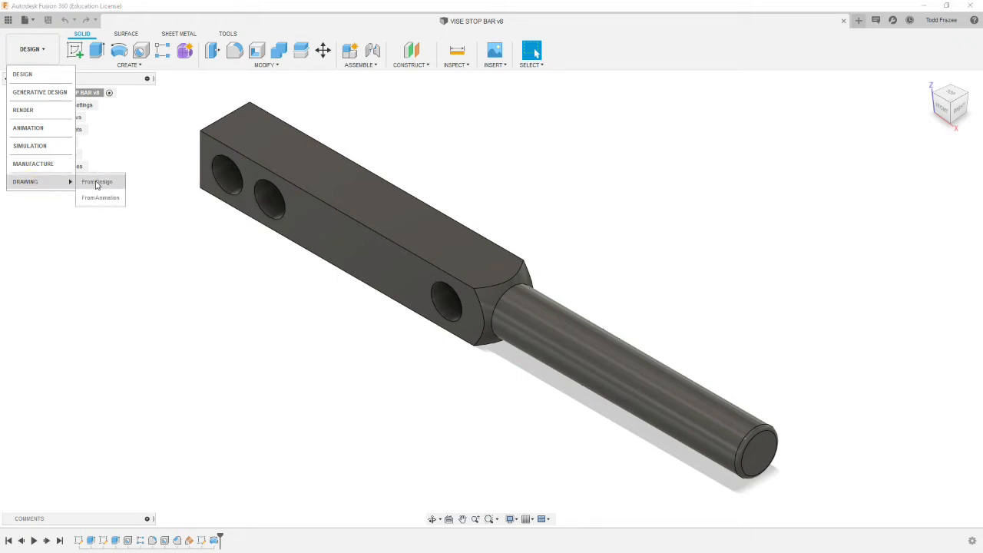
click(97, 183)
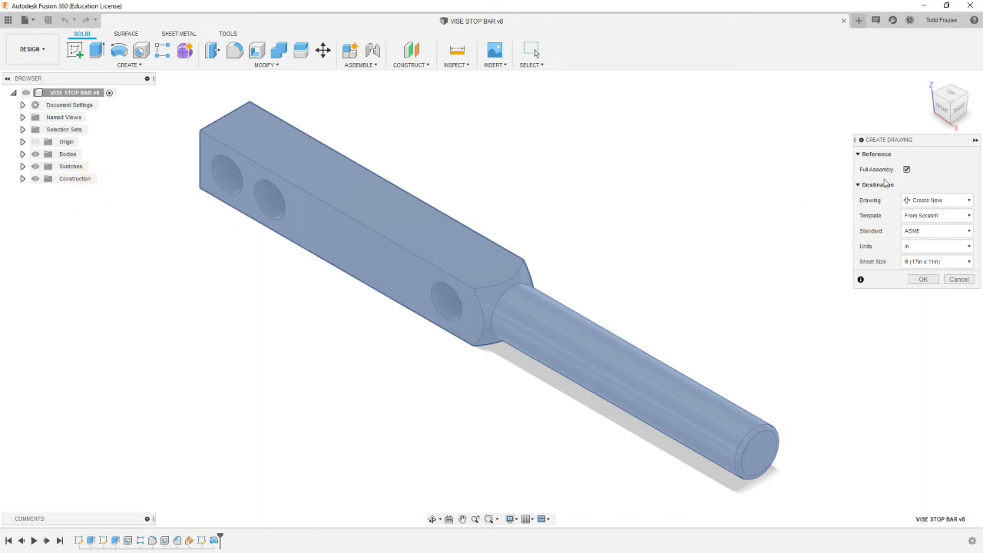
click(923, 279)
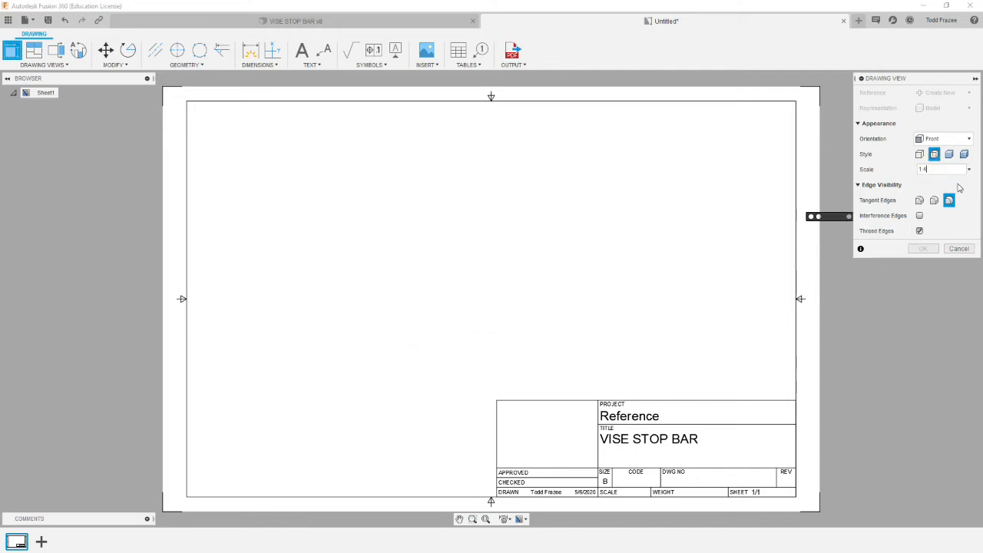
Step: Place the bar's front base view at 1:1 scale on the lower left of the sheet, above the title block's level
key(Return)
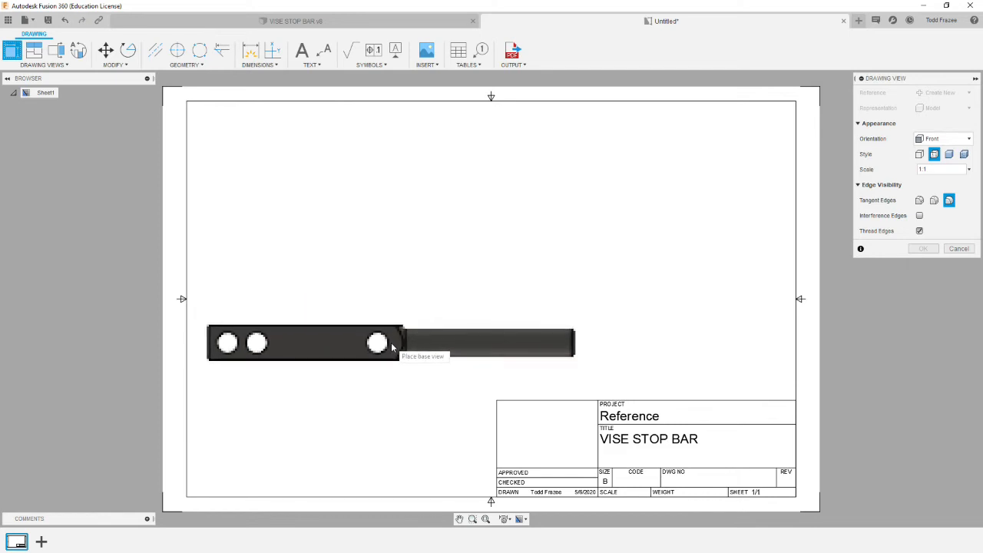
click(393, 343)
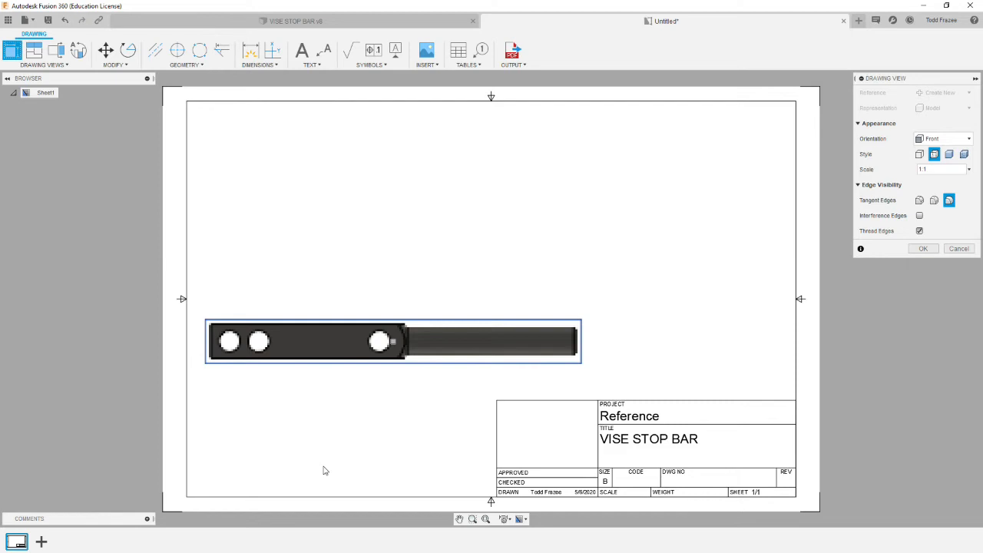
click(926, 254)
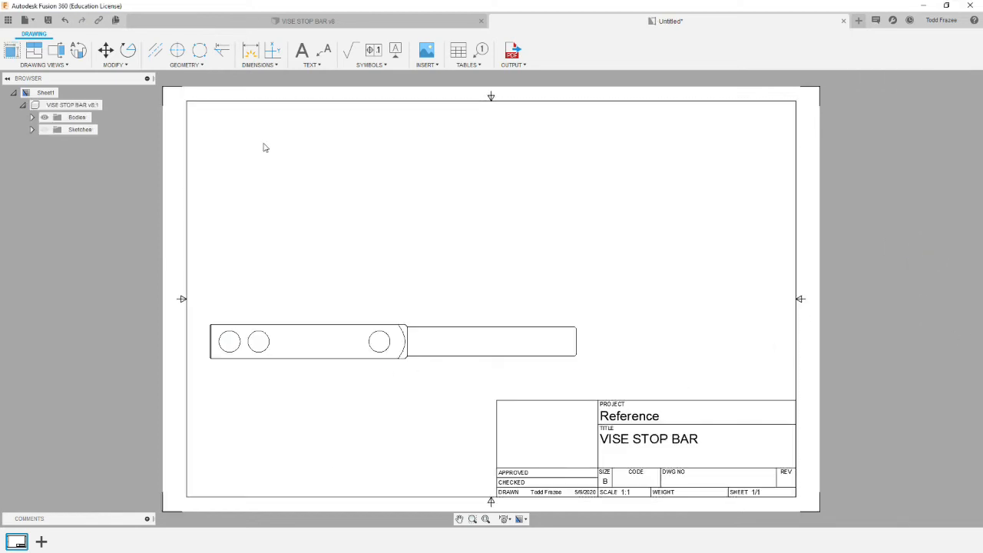
Step: Project a top view, a right side view and an isometric view at the sheet's upper right from the front base view
click(34, 51)
click(323, 332)
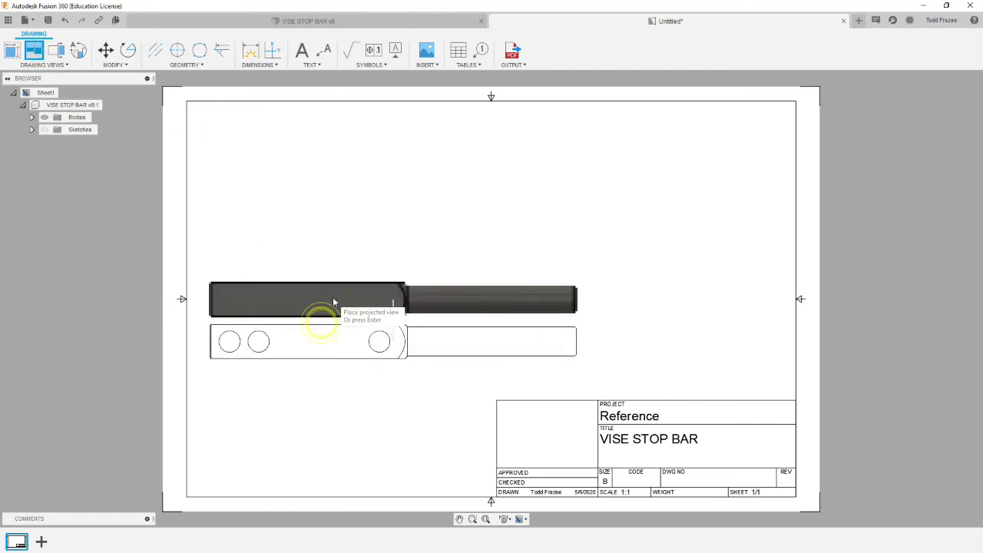
click(330, 237)
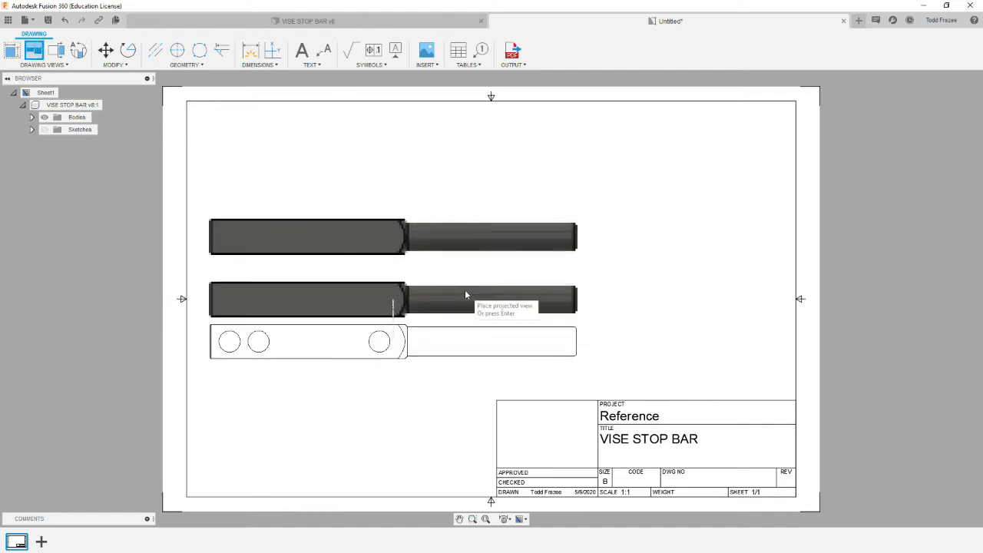
click(678, 339)
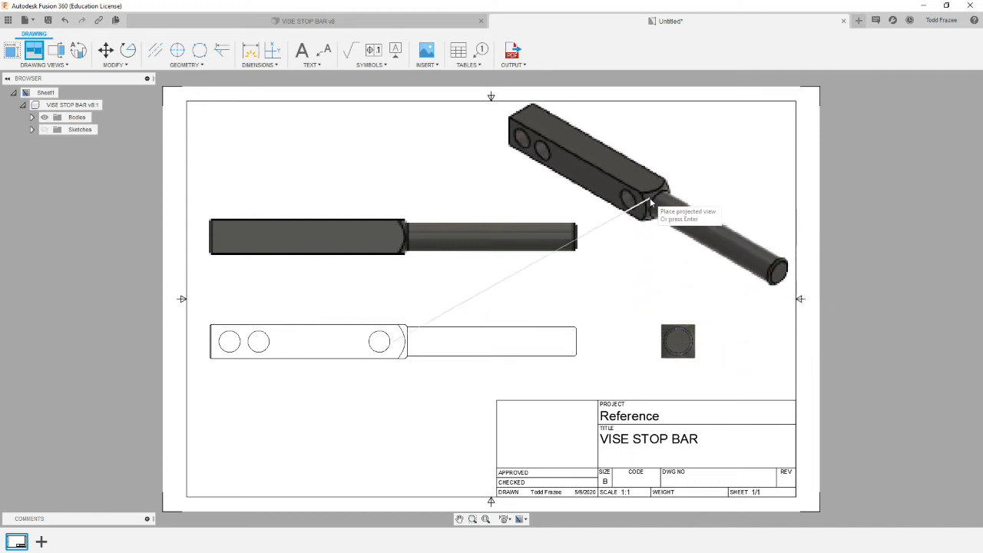
click(650, 200)
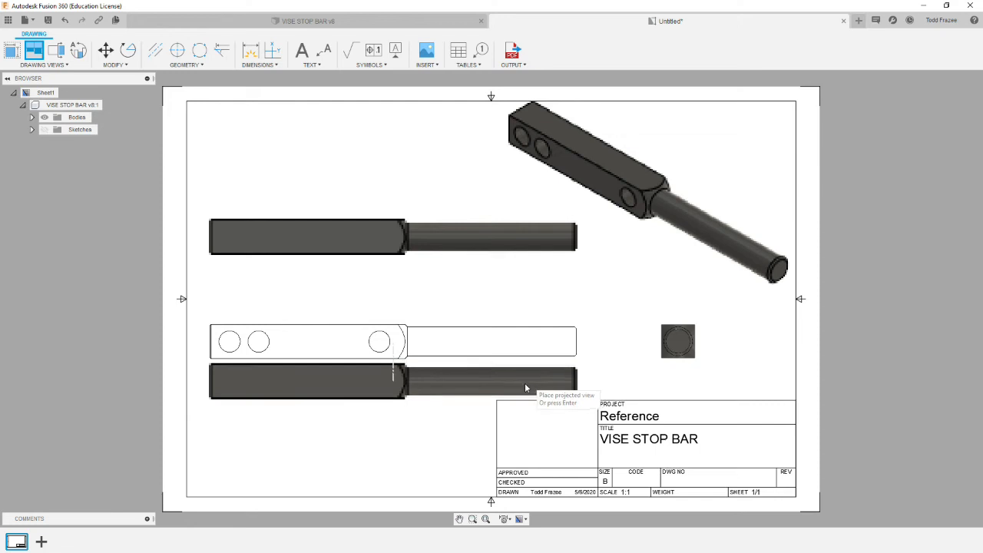
key(Return)
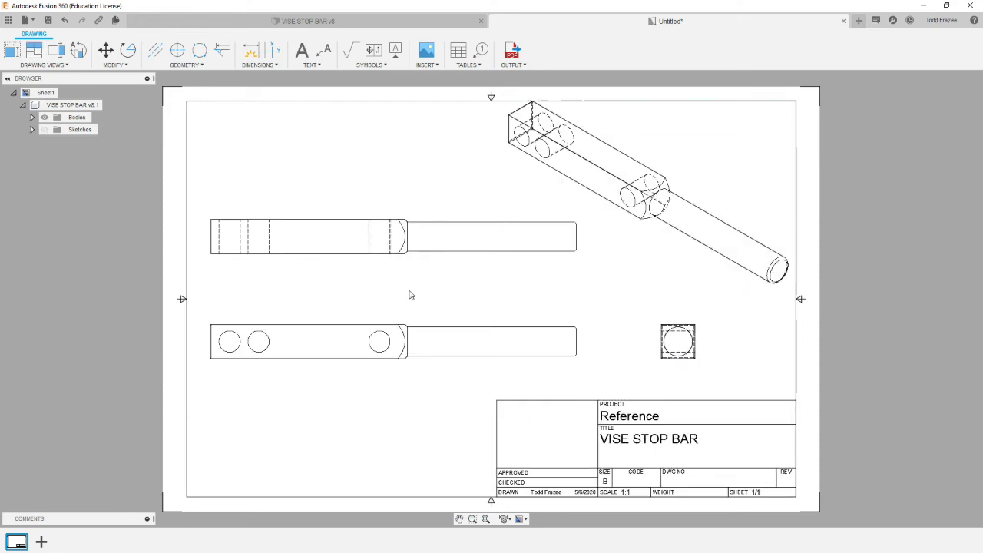
Step: Change the front base view's style to visible edges only, removing hidden lines from the linked projected views
click(376, 253)
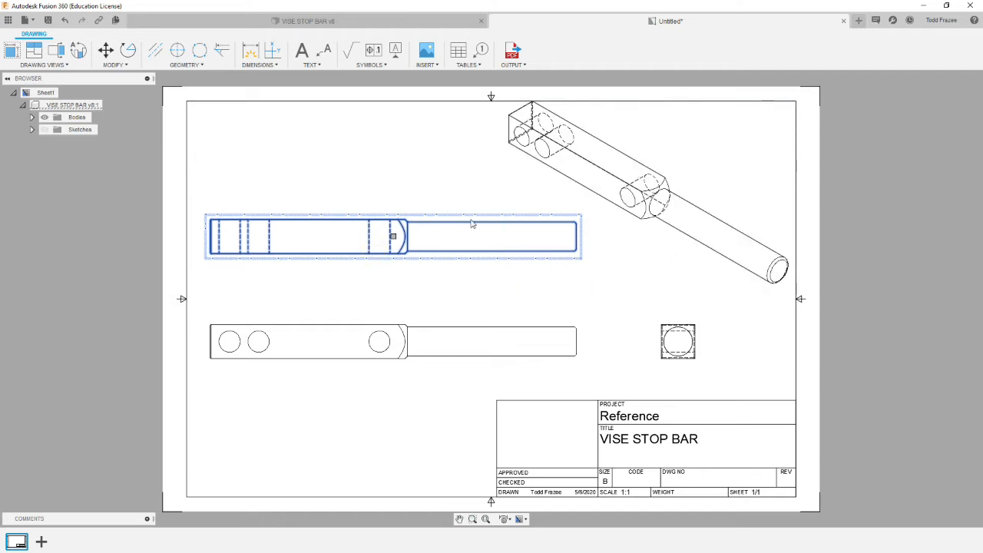
click(350, 328)
right_click(346, 328)
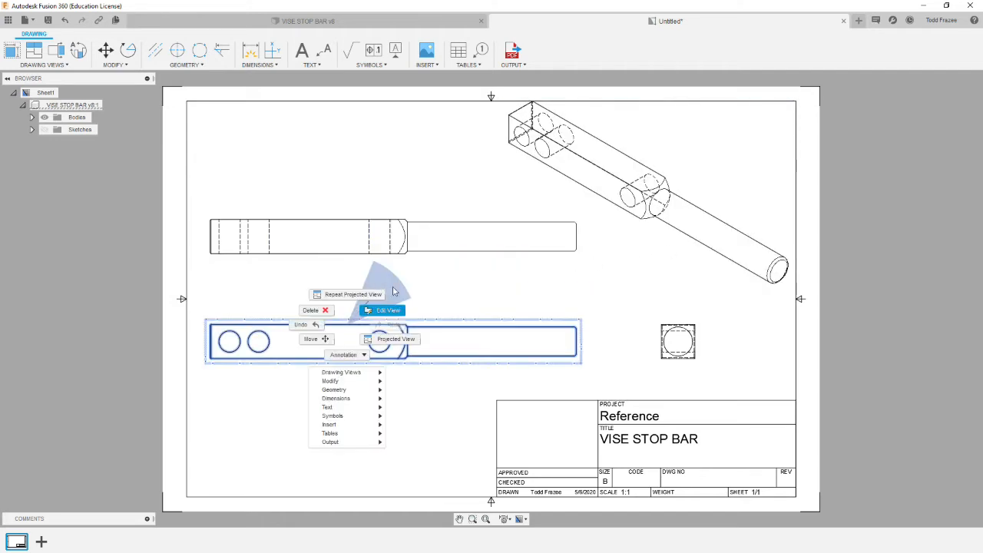
click(391, 309)
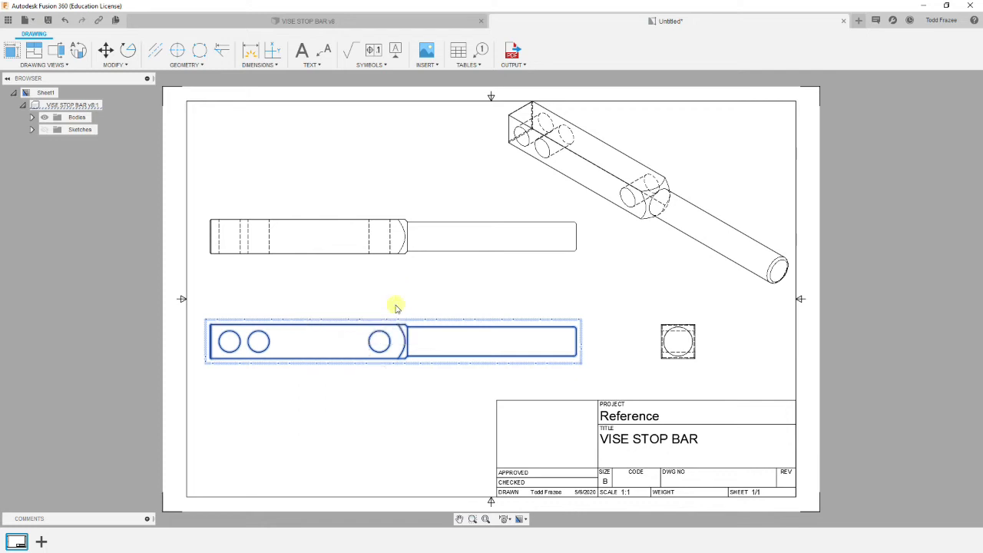
click(919, 123)
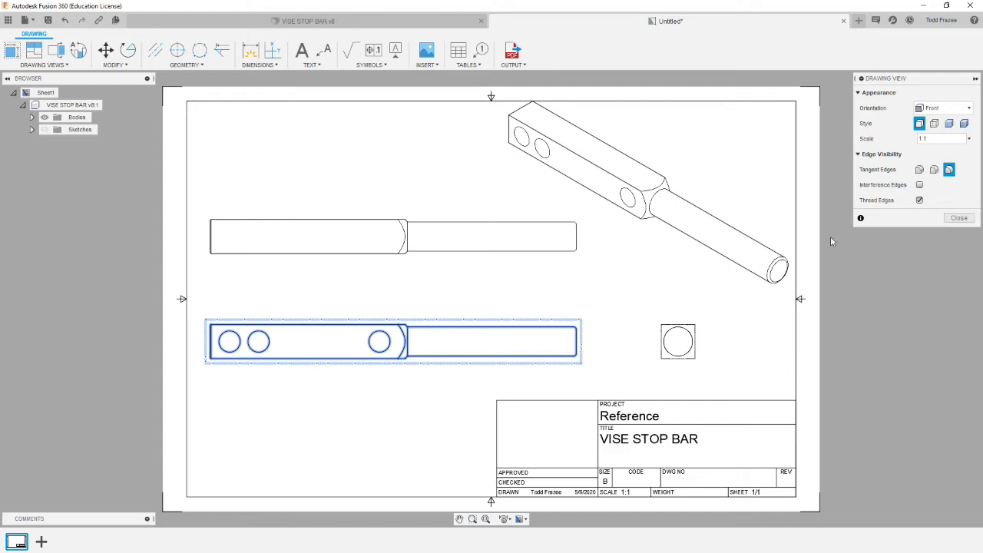
click(962, 220)
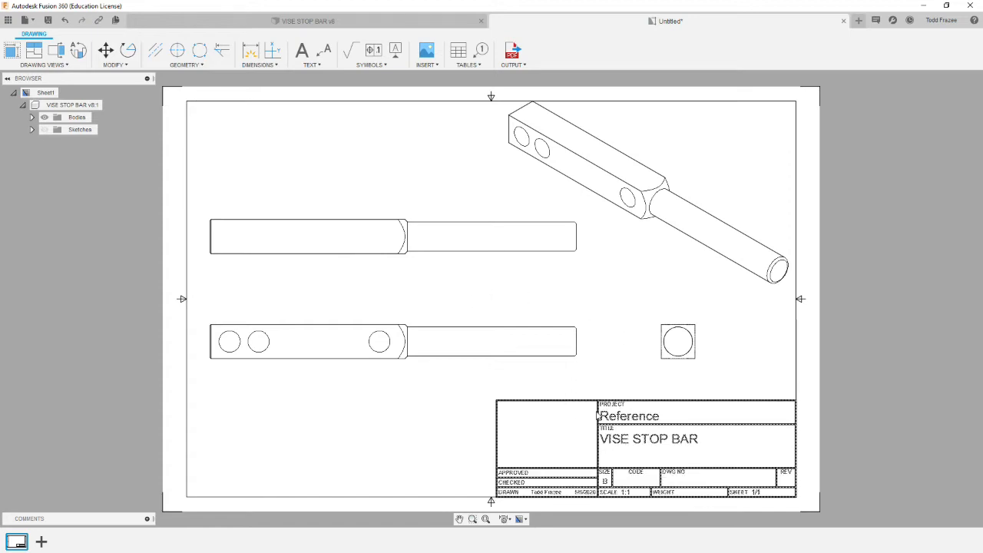
click(367, 411)
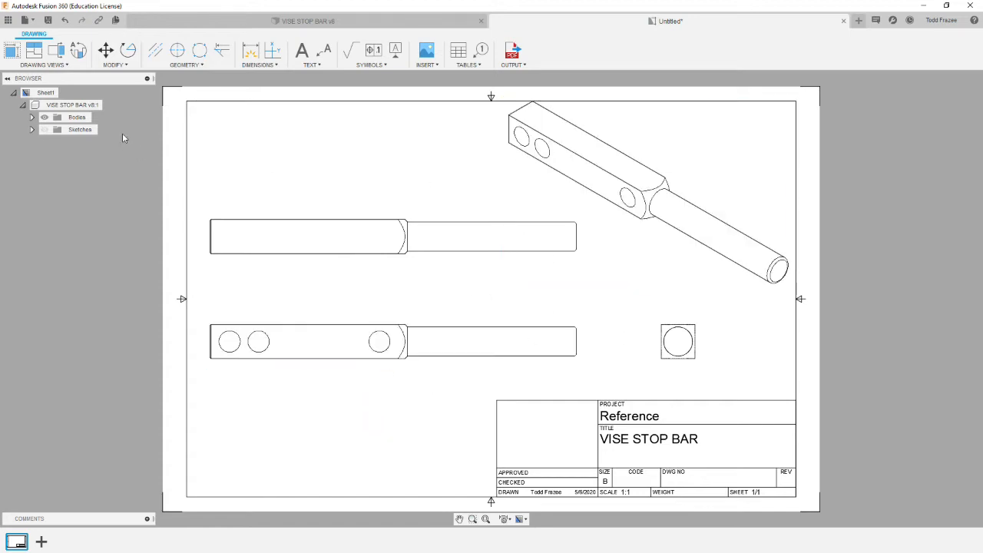
Step: Add center marks to the front view's three holes and to the circle in the right side view
click(177, 50)
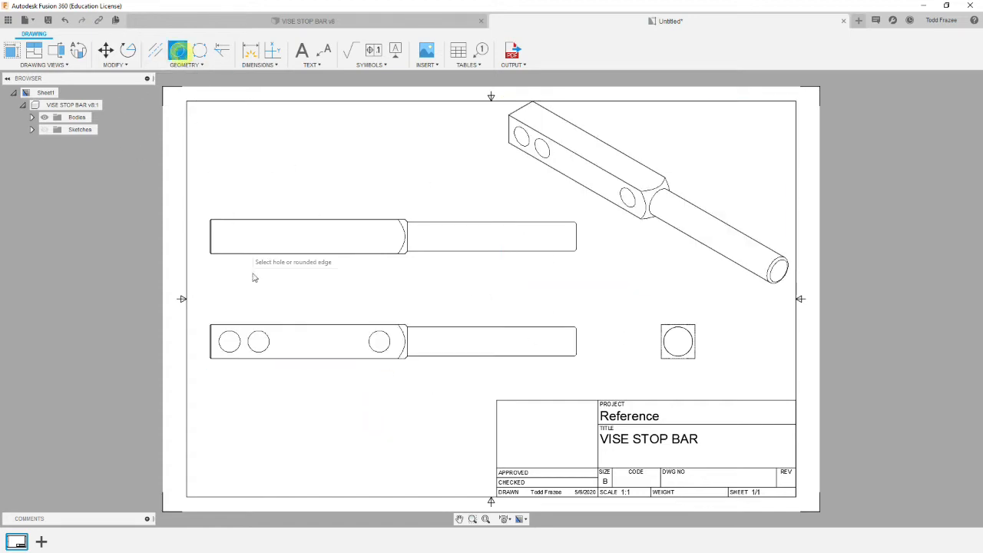
click(227, 346)
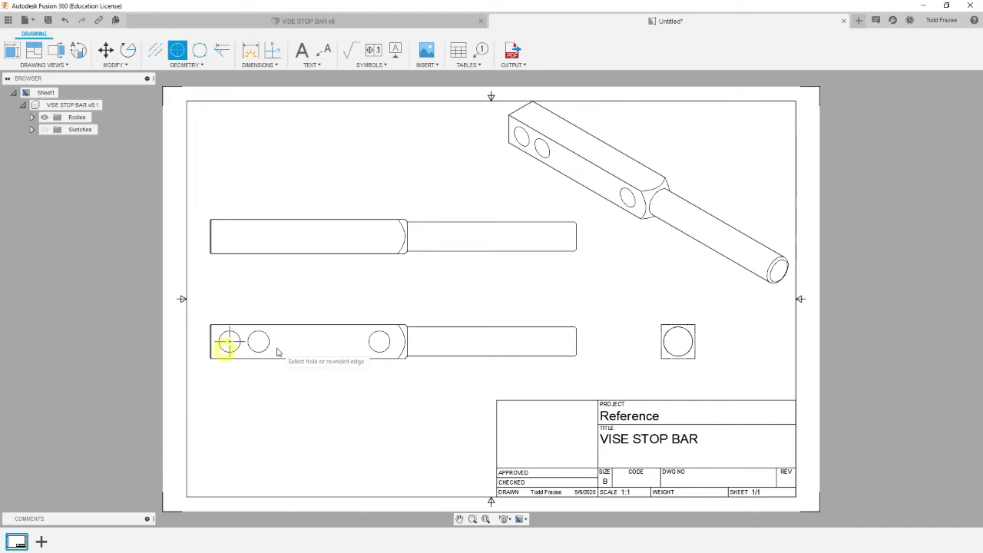
click(370, 342)
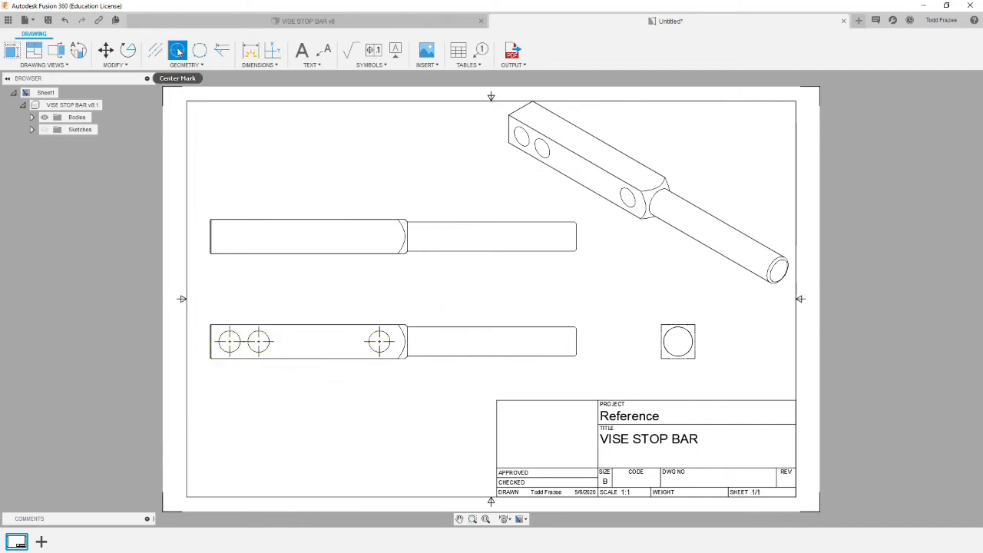
click(687, 353)
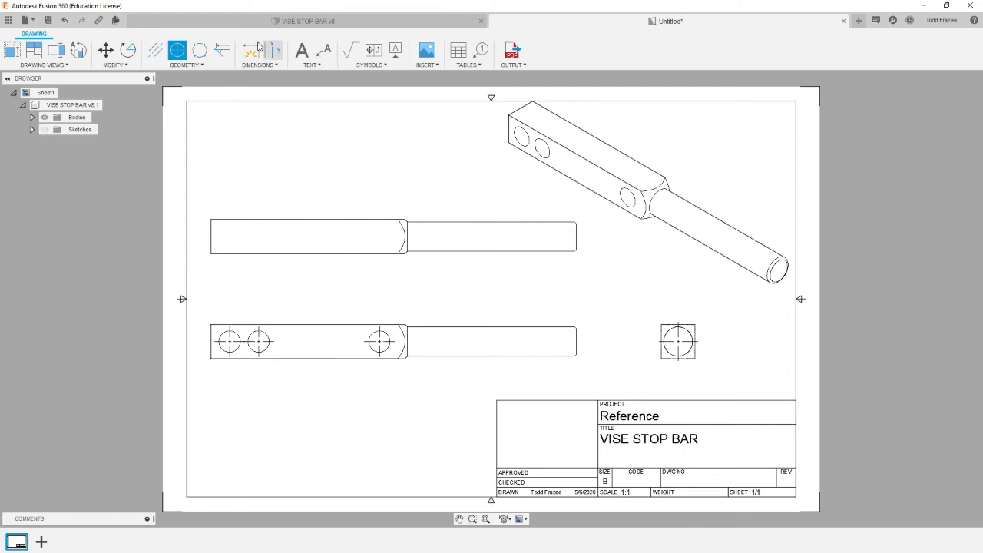
Step: Add a centerline between the long upper and lower edges of the square section in the front view
click(150, 55)
click(284, 358)
click(313, 326)
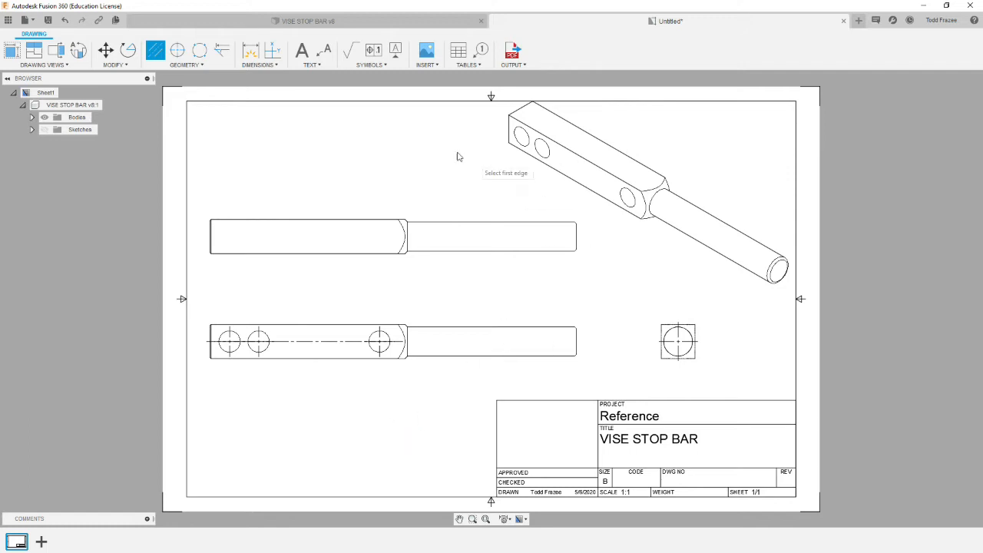
Step: Dimension the bar's overall length above the top view
click(250, 51)
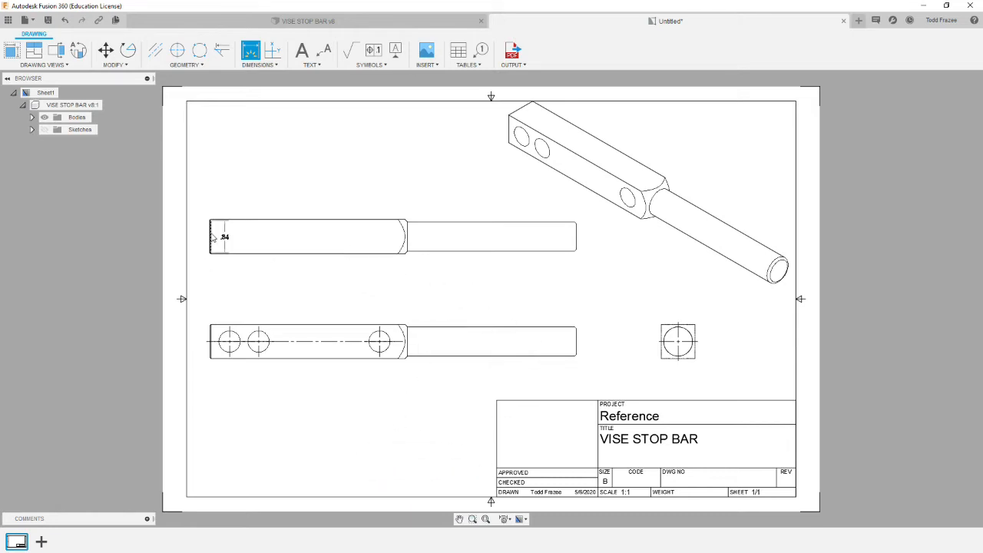
click(576, 235)
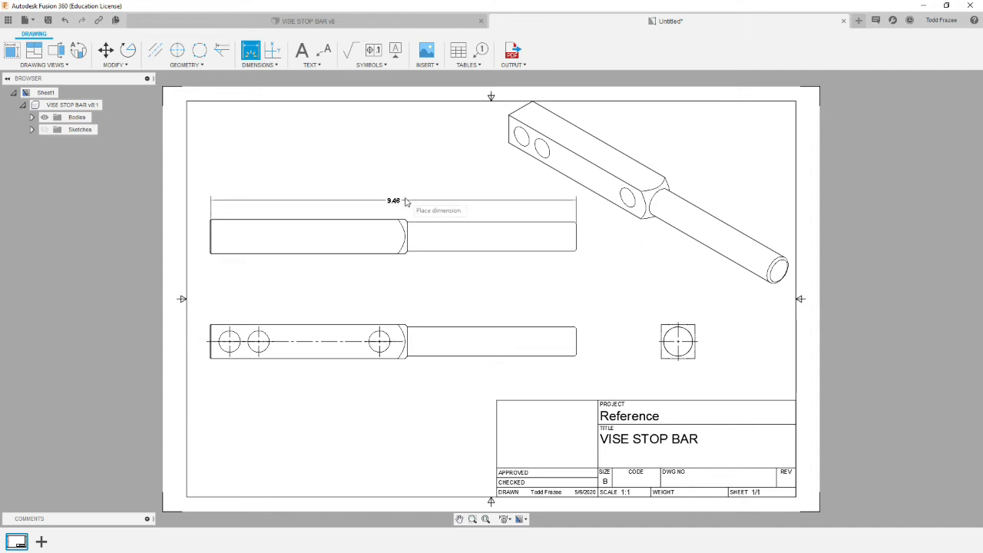
click(405, 203)
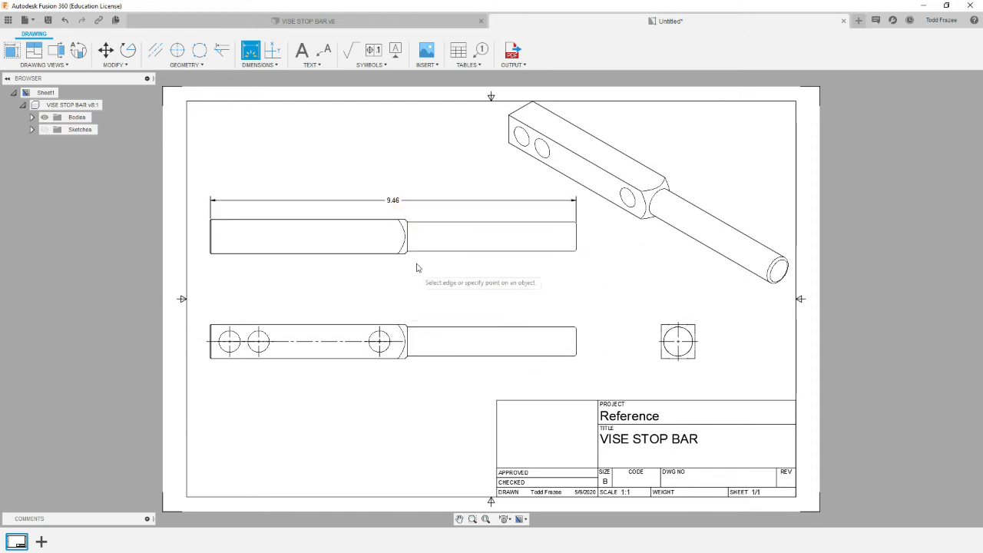
key(Escape)
Step: Add a diameter dimension to the circle in the right side view, placed up and to the left of the view
click(245, 54)
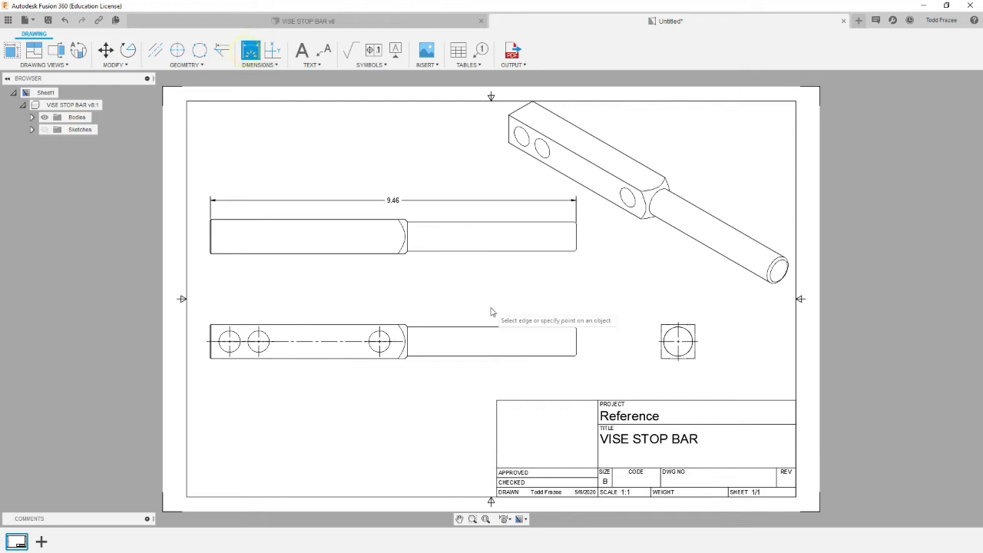
scroll(682, 371, up, 2)
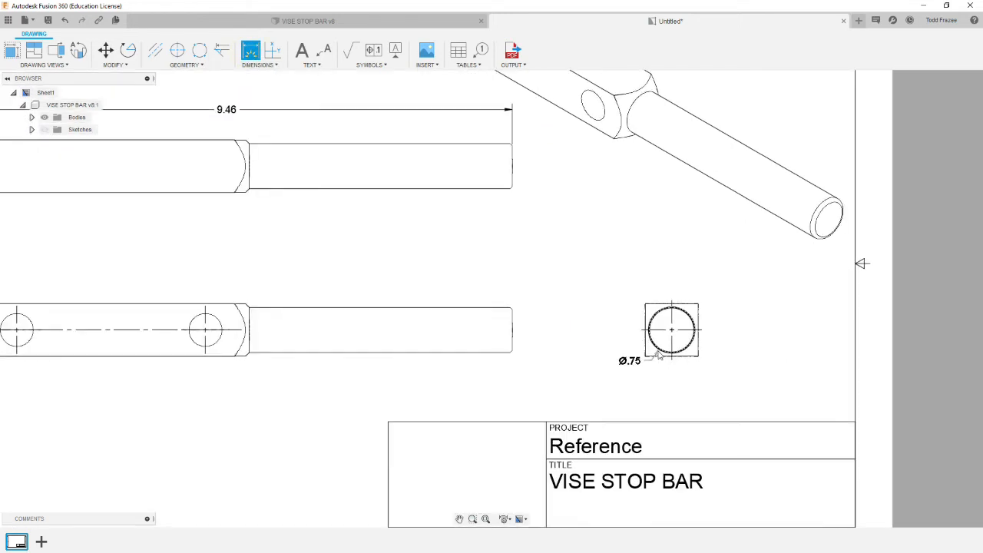
click(658, 354)
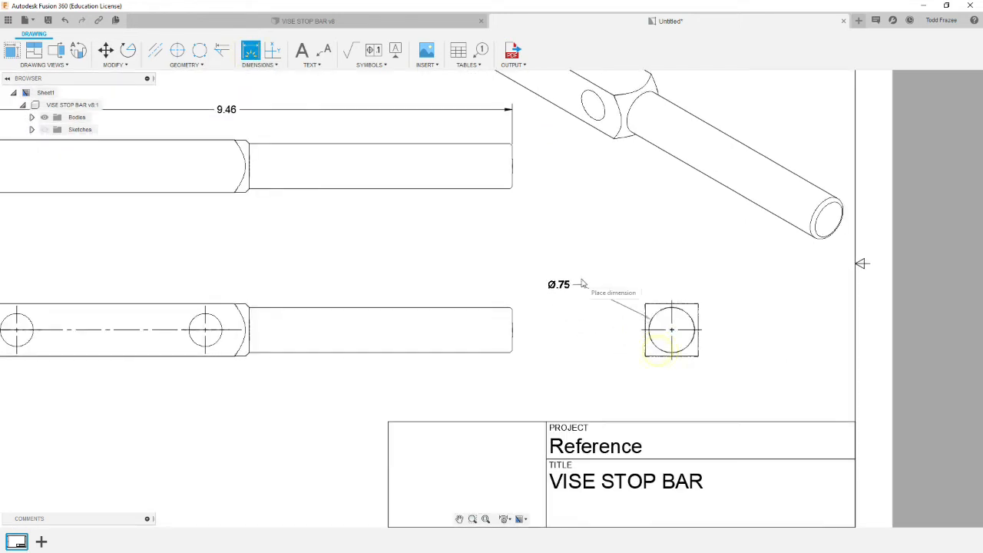
click(612, 265)
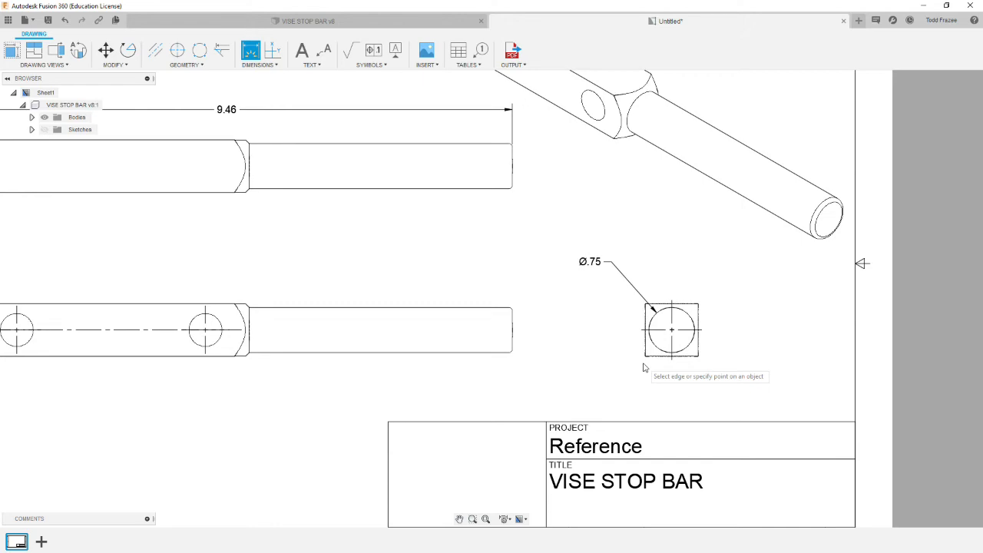
Step: Dimension the square section's height to the left of both the top view and the front view
scroll(345, 368, down, 5)
scroll(239, 341, up, 5)
scroll(239, 341, up, 2)
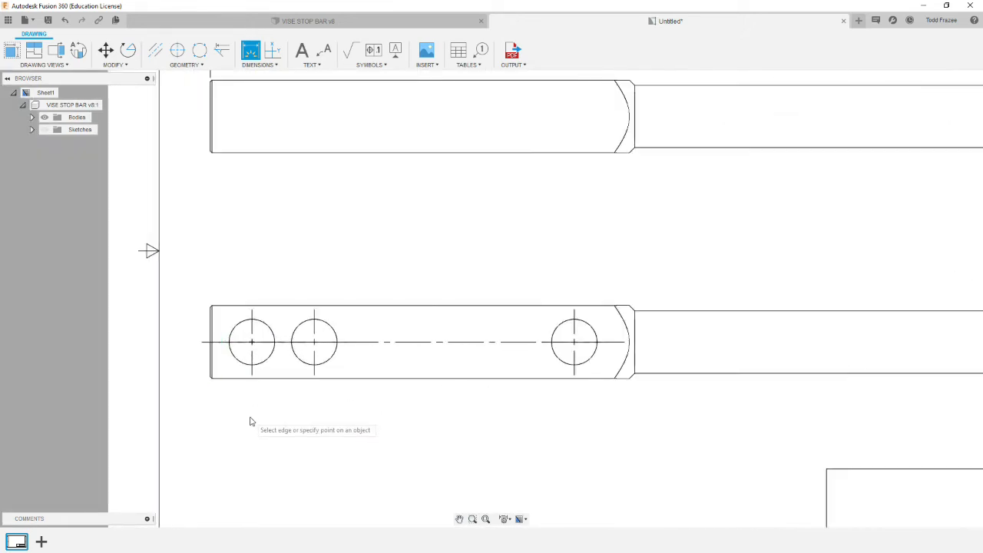
scroll(292, 384, down, 1)
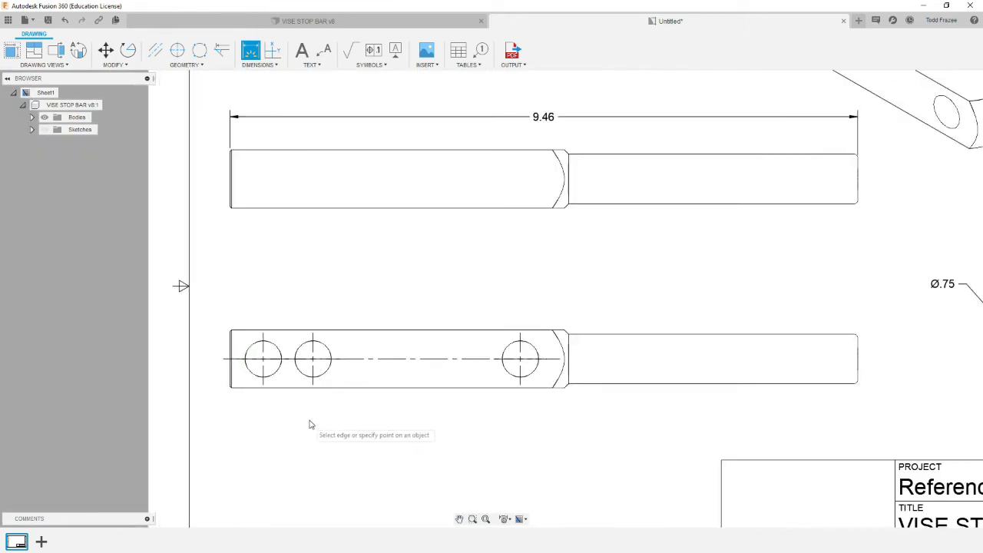
click(257, 154)
click(252, 208)
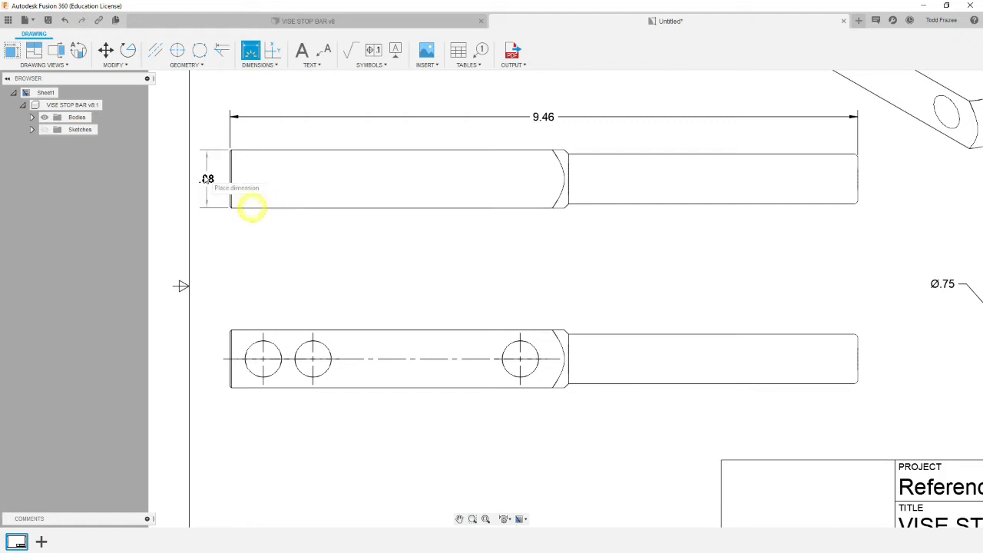
click(206, 178)
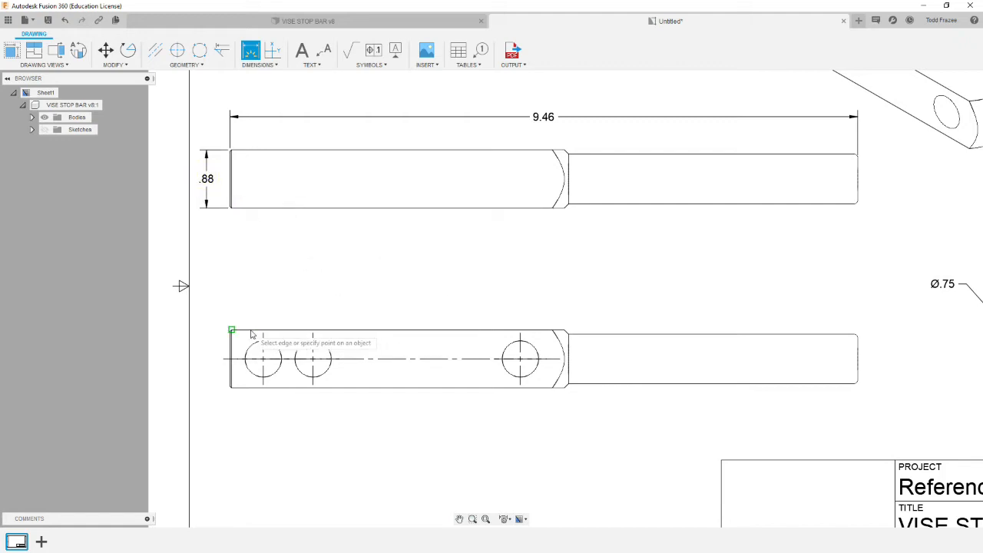
click(250, 388)
click(219, 373)
Step: Edit the isometric view and set its scale to 1:2
scroll(484, 423, down, 3)
scroll(430, 345, up, 3)
scroll(430, 345, down, 2)
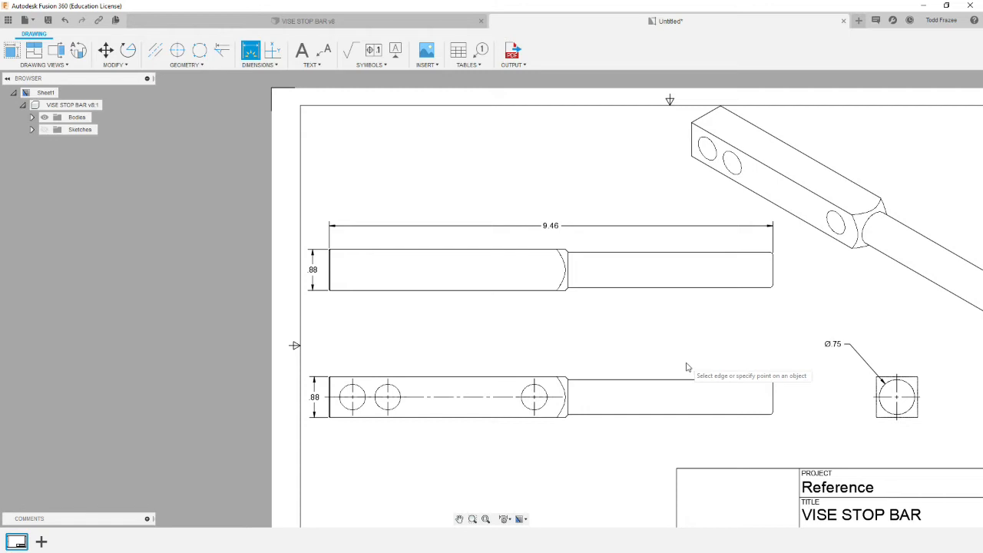
scroll(687, 368, down, 3)
scroll(752, 375, up, 3)
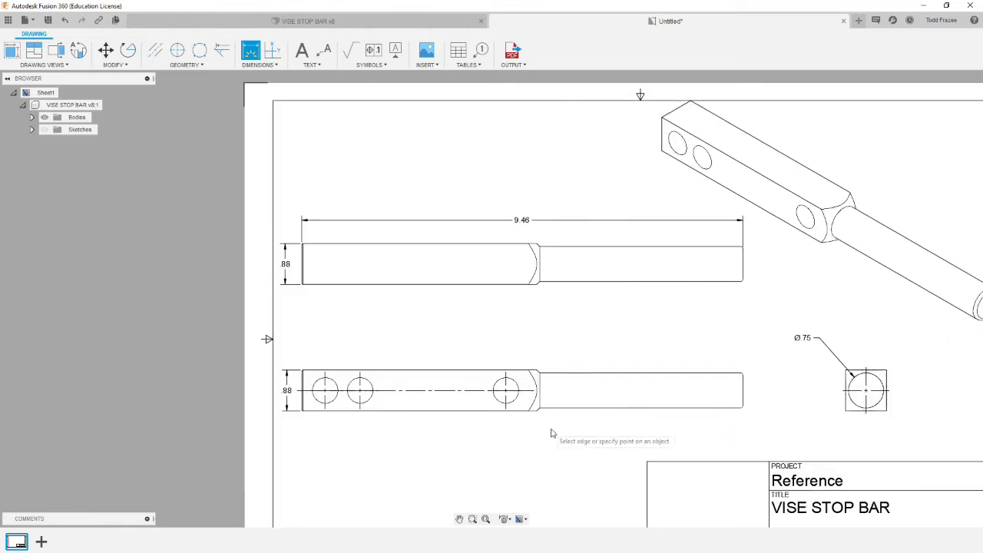
scroll(602, 411, down, 2)
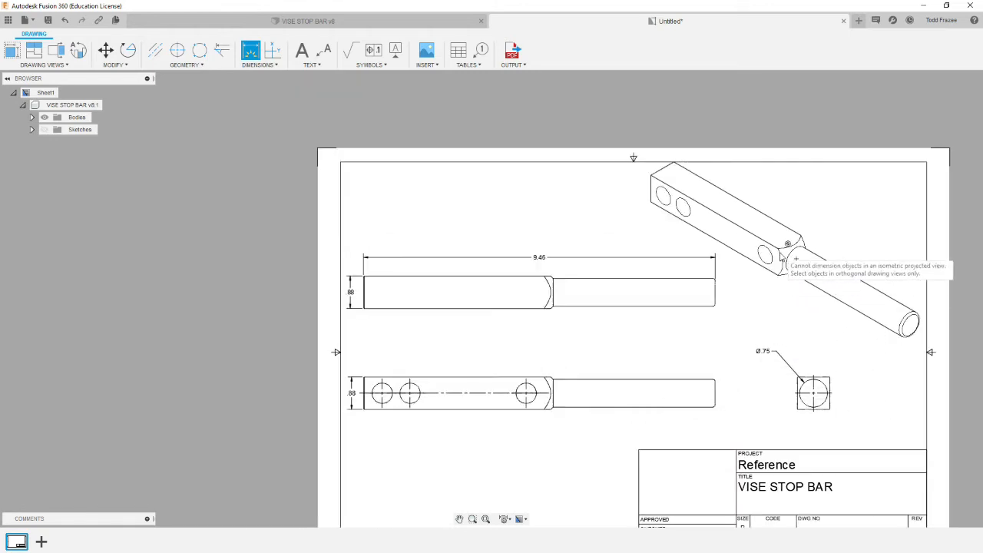
click(796, 233)
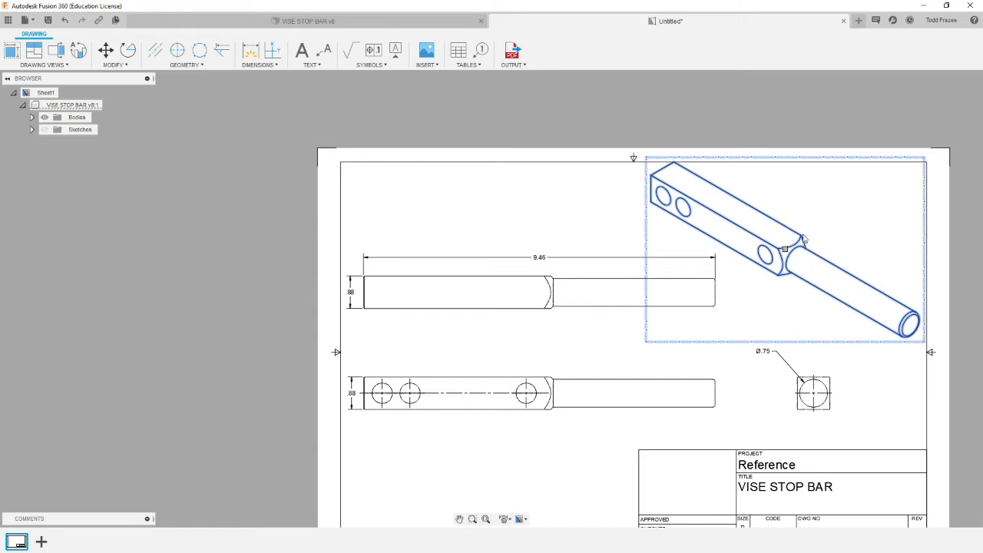
right_click(770, 239)
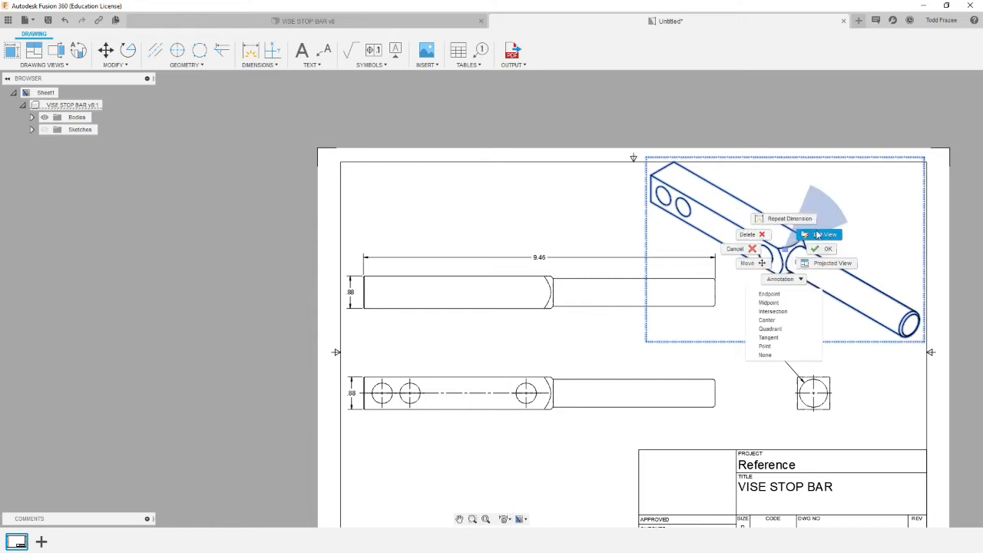
click(818, 235)
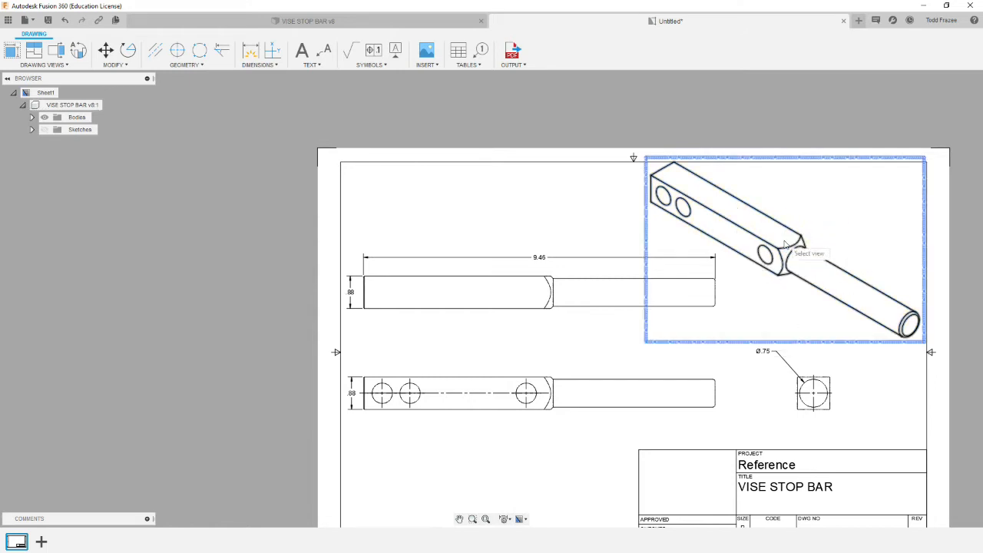
click(785, 244)
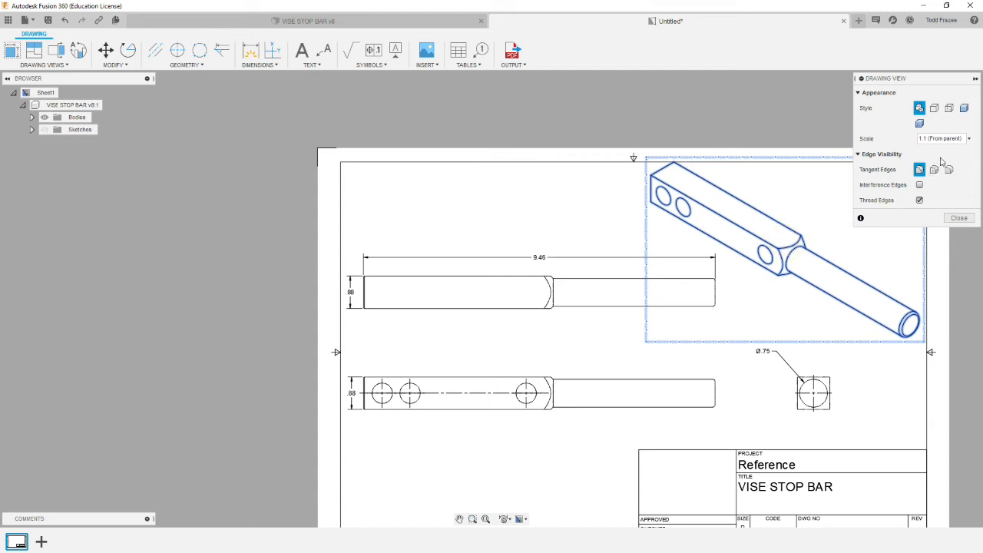
click(969, 139)
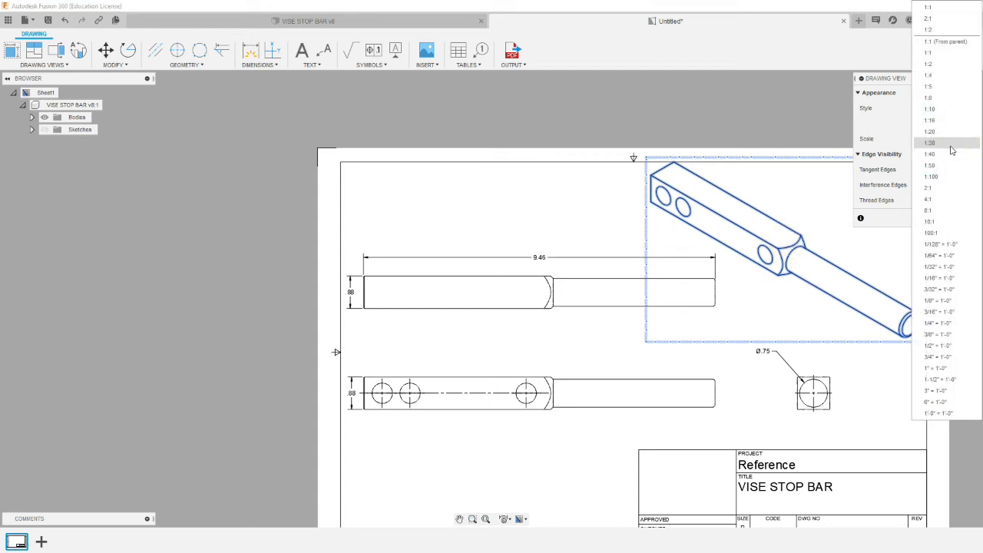
click(946, 65)
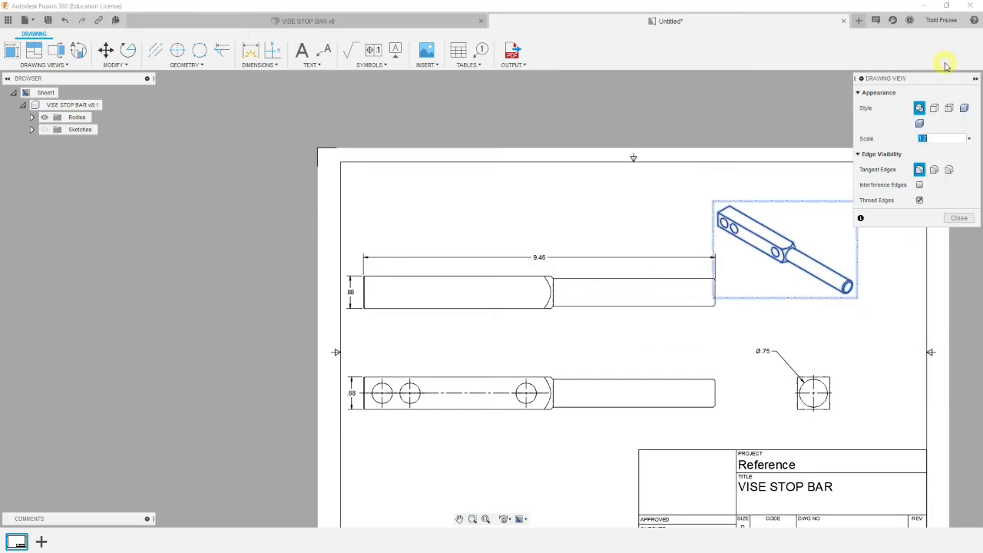
click(958, 218)
Step: Move the isometric view up and to the right, into the sheet's upper right corner
click(813, 205)
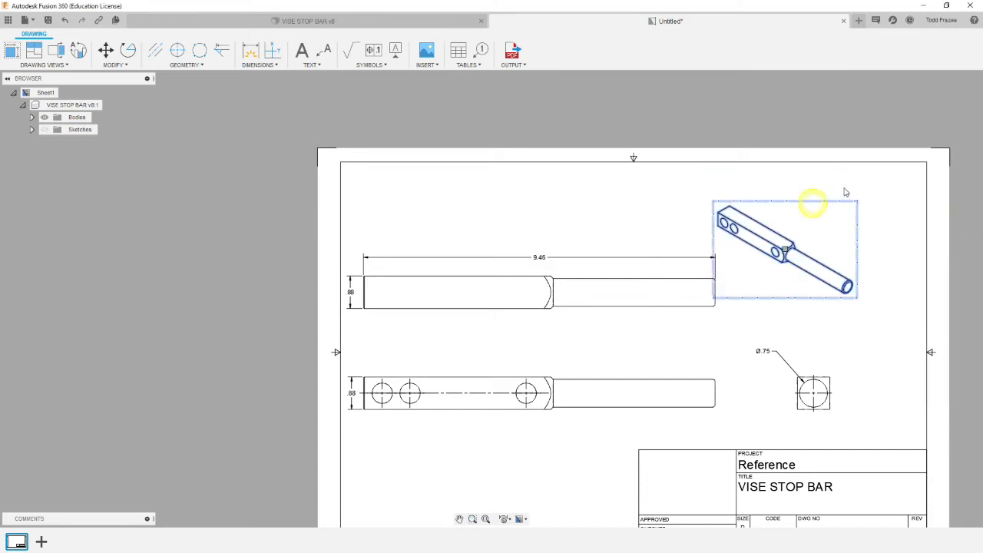
click(784, 249)
click(832, 232)
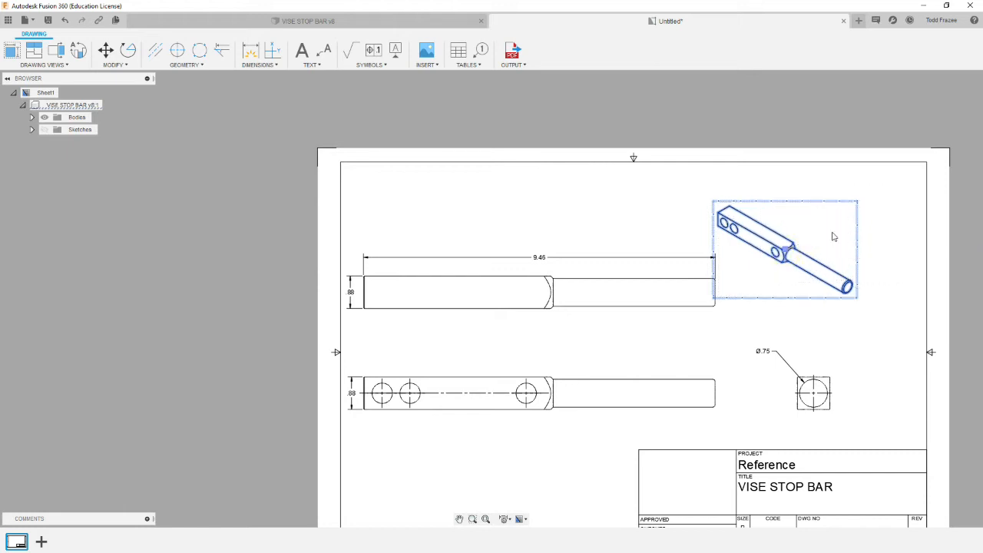
click(835, 331)
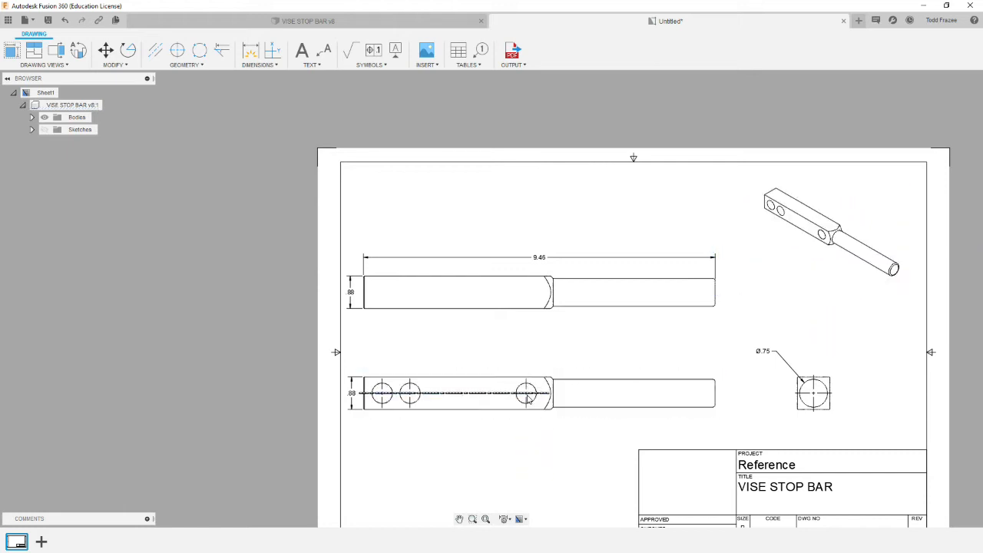
Step: Move the front view about 0.7 in horizontally to the right, keeping the aligned top view with it
click(563, 394)
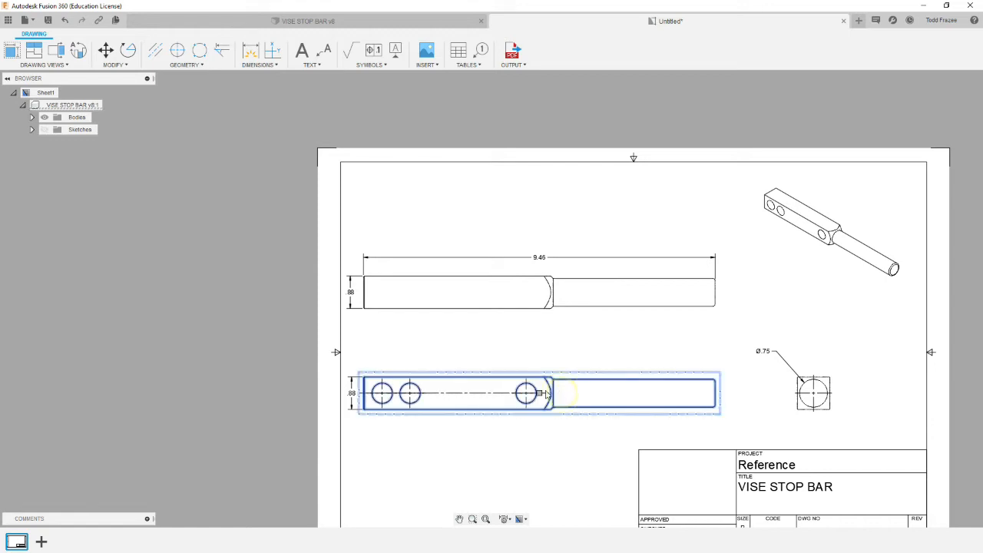
click(539, 392)
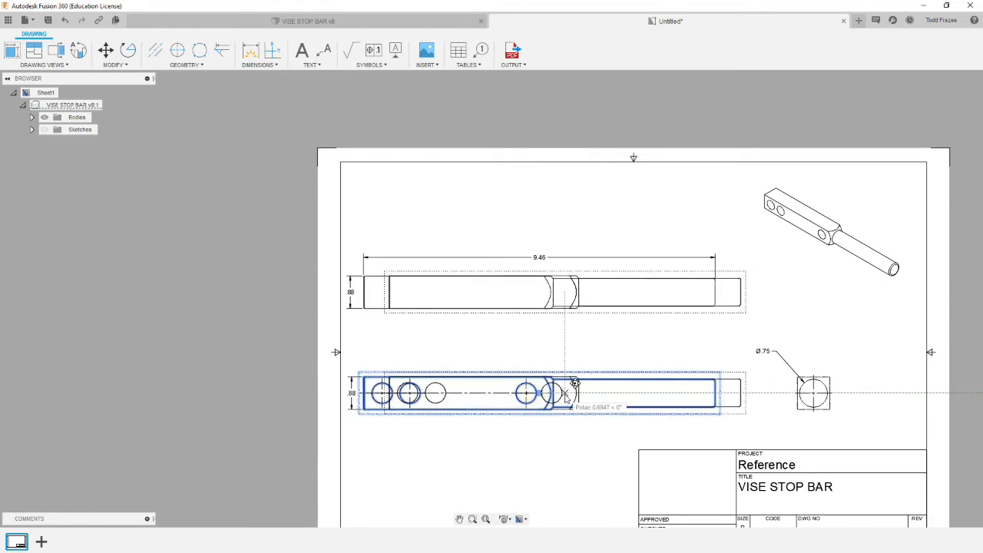
click(562, 395)
click(523, 463)
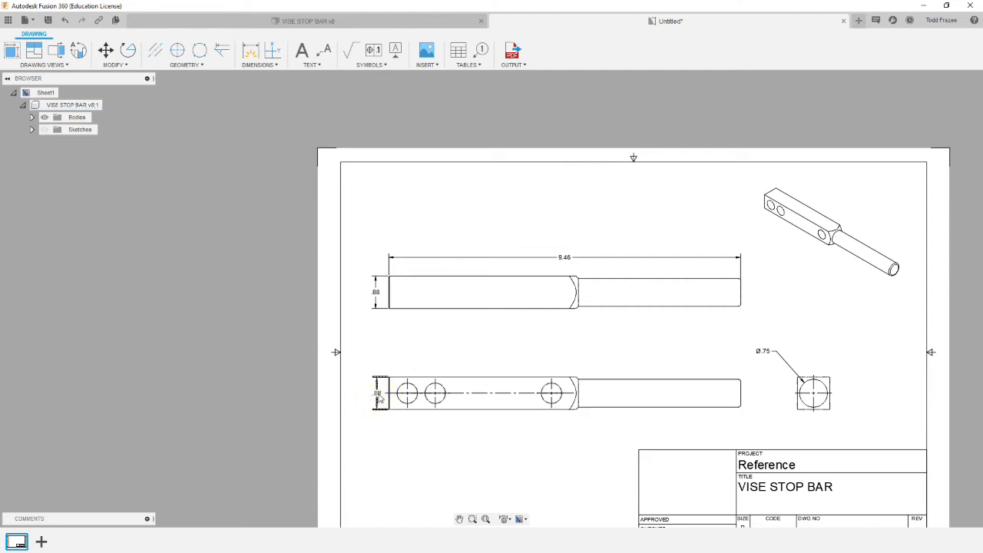
Step: Move the front view's height dimension about 0.72 in farther left, away from the bar
click(377, 394)
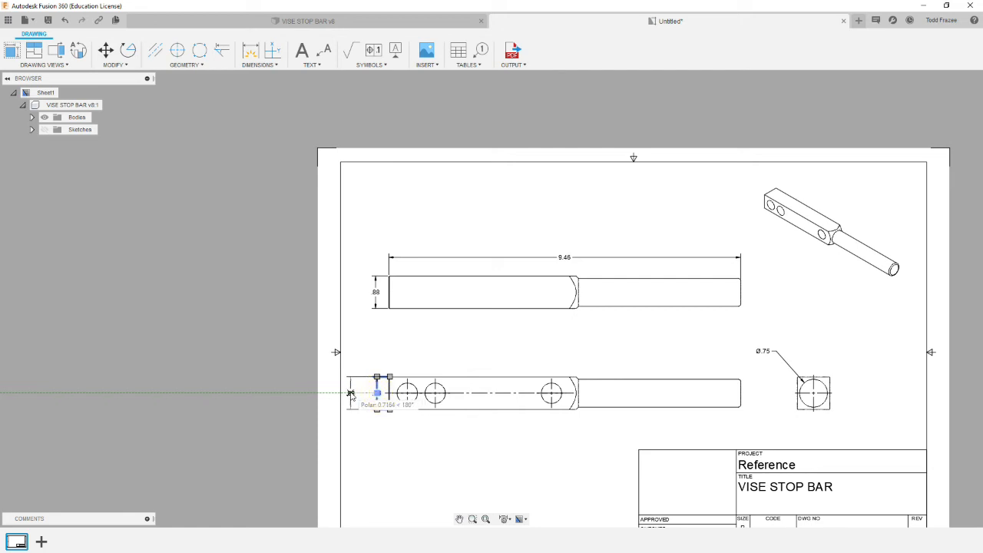
click(350, 394)
click(471, 478)
Step: Move the top view's height dimension farther left, roughly in line with the front view's height dimension
click(378, 294)
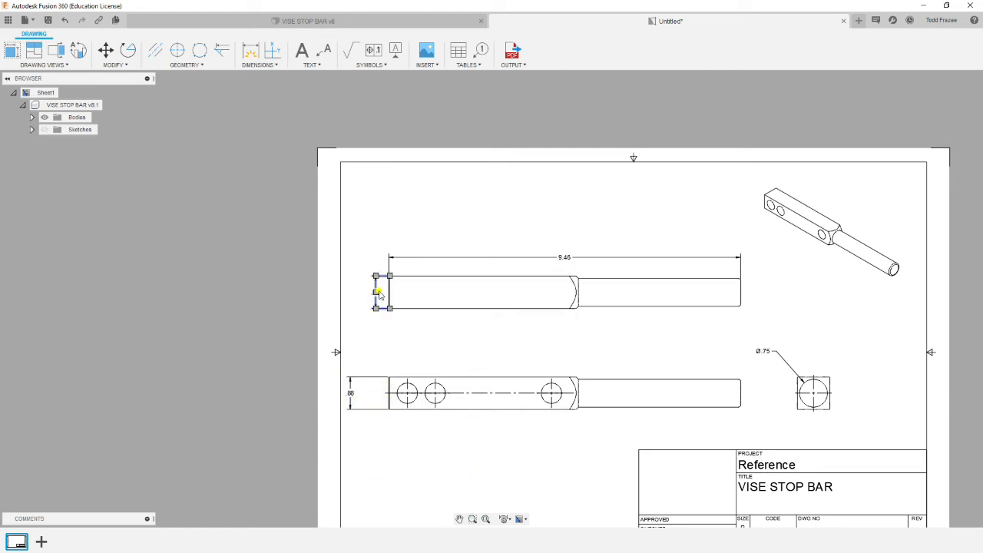
click(376, 291)
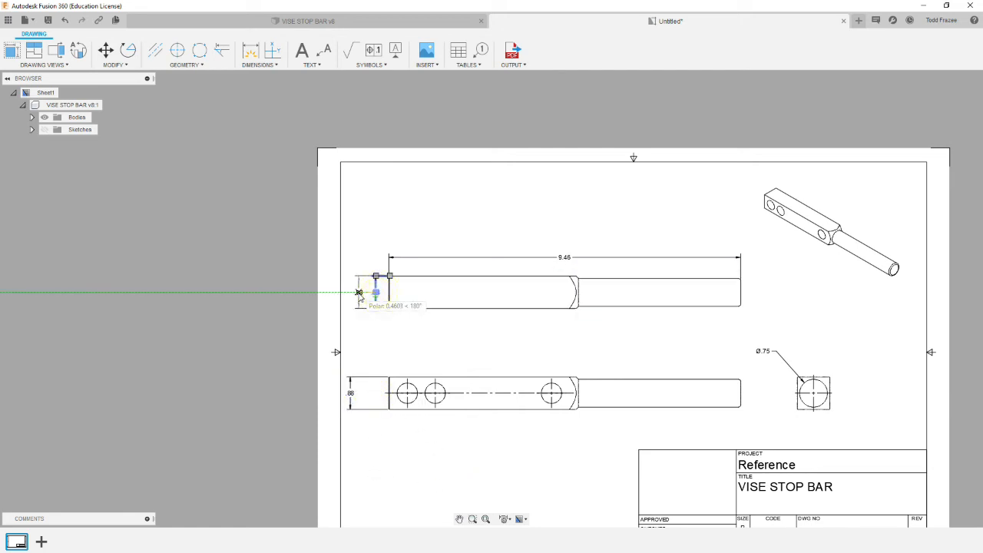
click(358, 293)
click(354, 291)
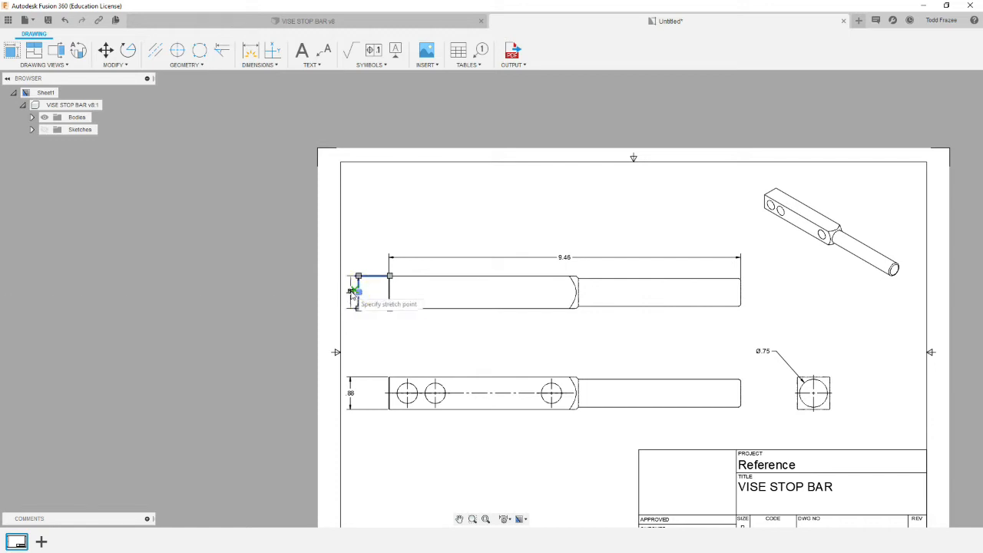
click(352, 290)
click(375, 344)
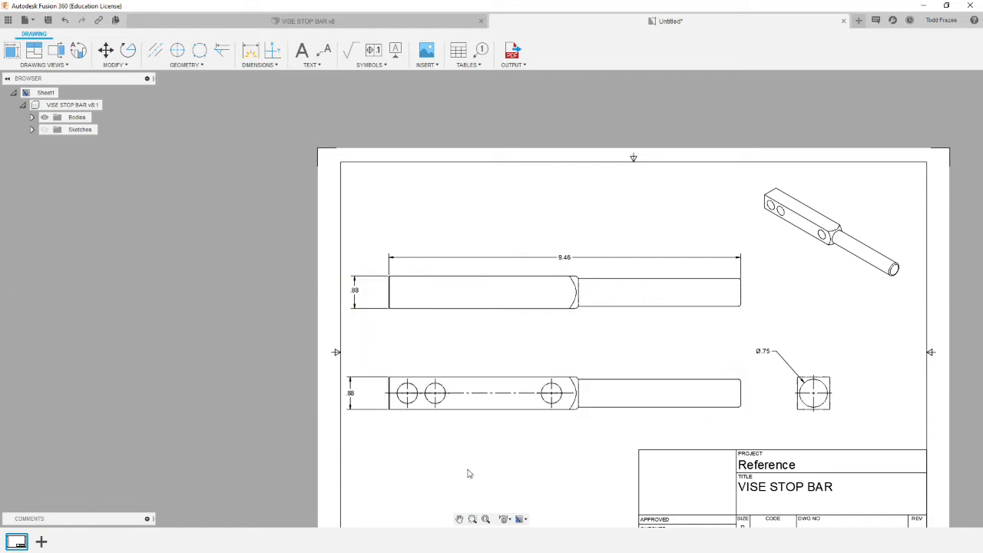
Step: Dimension the height from the front view's lower edge to the holes' horizontal centerline, placing it between the bar and the overall height dimension
scroll(384, 441, up, 2)
scroll(396, 444, up, 1)
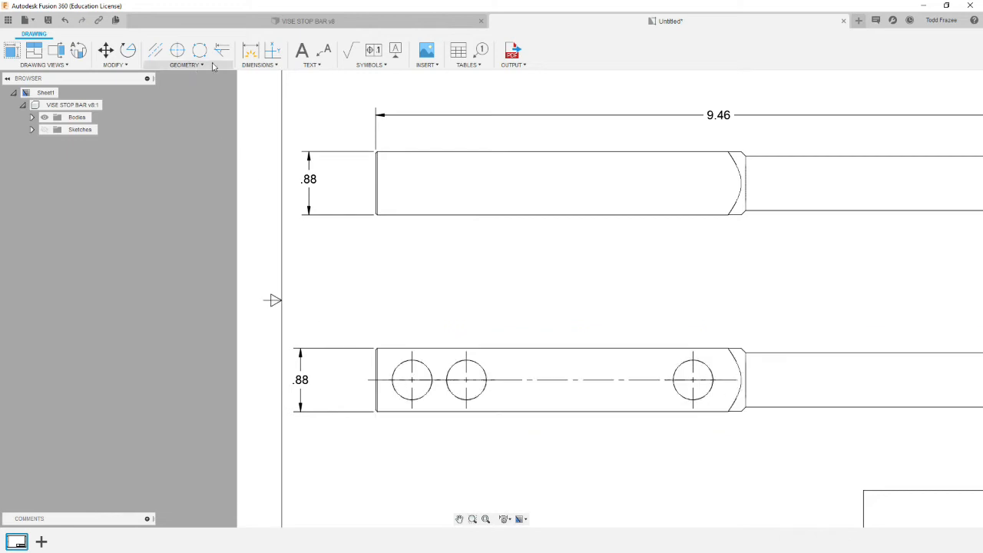
click(251, 52)
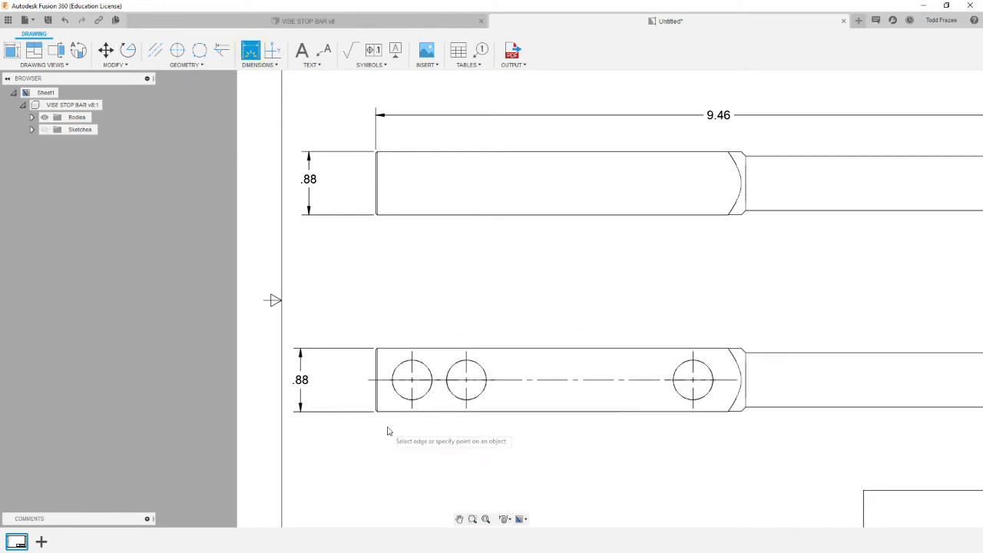
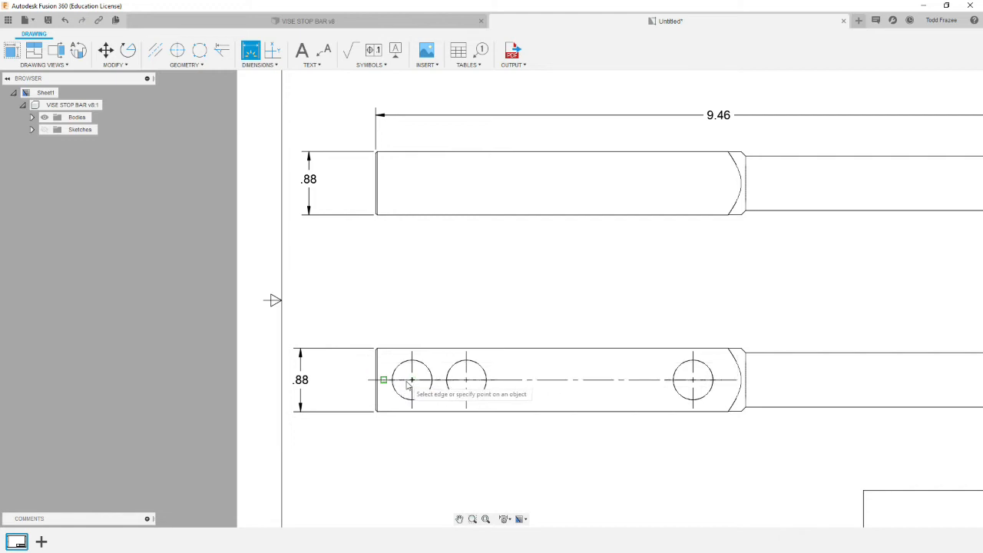
click(505, 384)
click(414, 411)
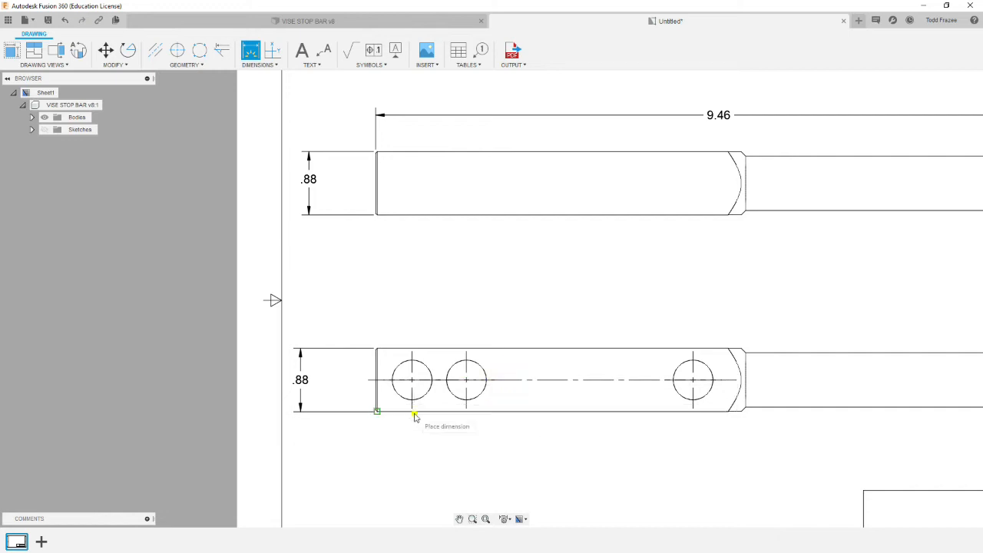
click(340, 394)
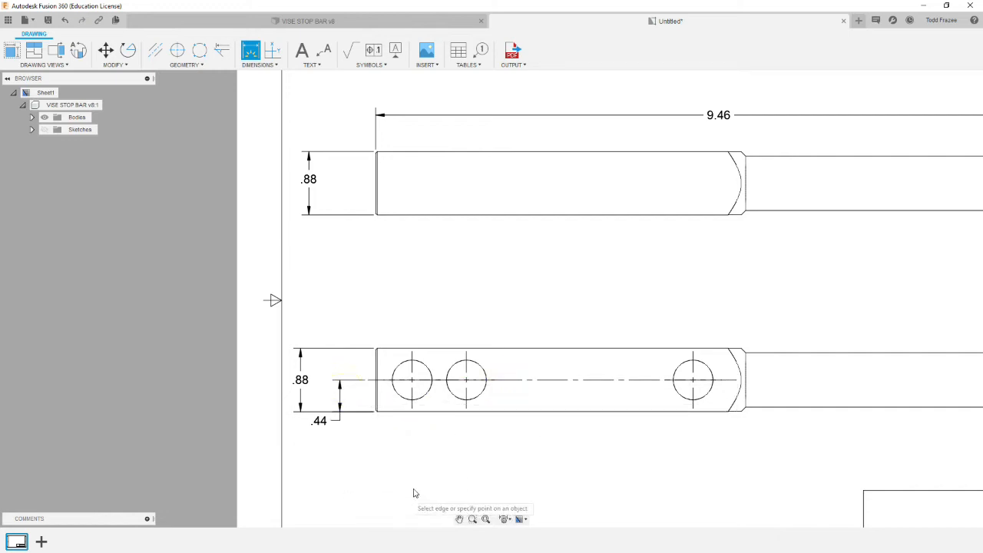
Step: Dimension the horizontal distance from the front view's left end to the first hole's center, placing it above the view
scroll(533, 435, down, 5)
scroll(516, 453, up, 4)
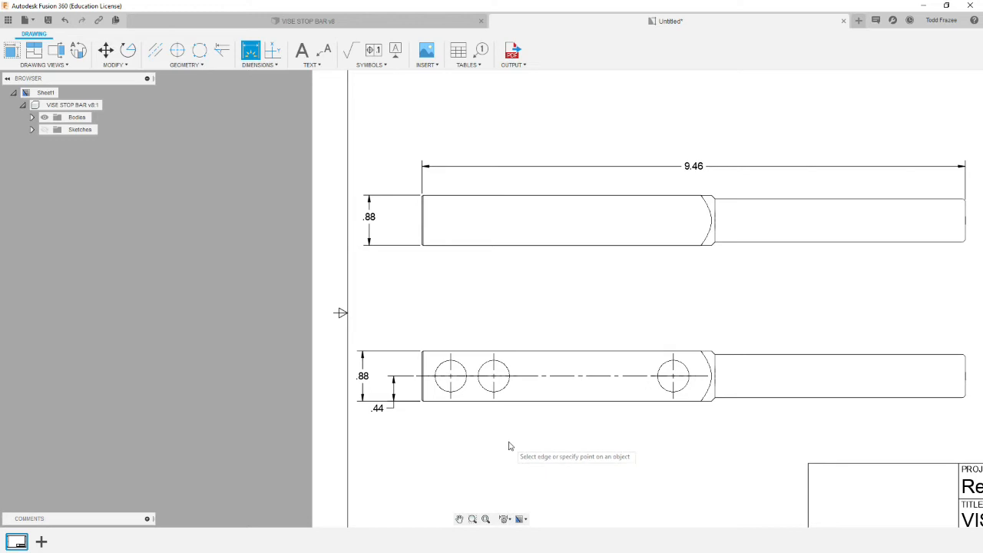
click(422, 370)
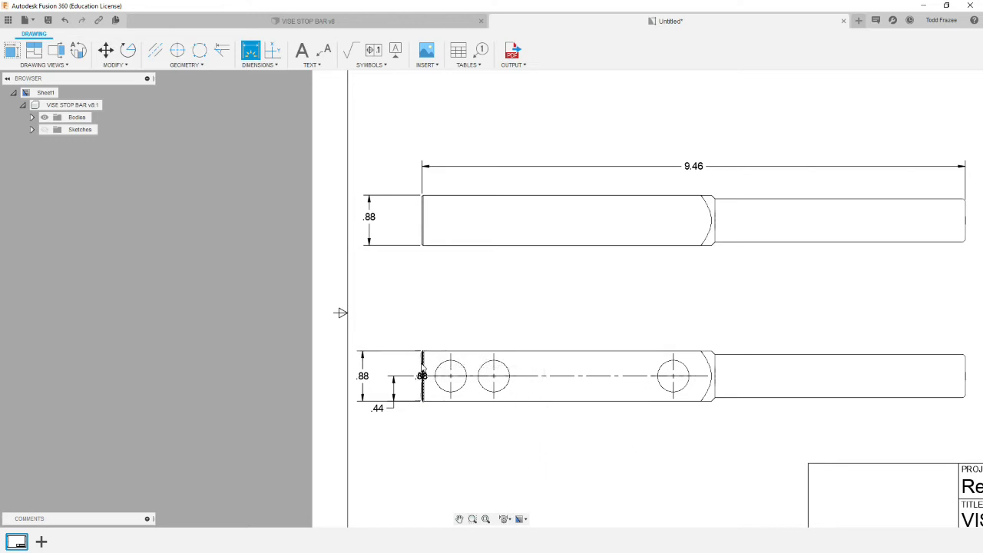
scroll(421, 372, up, 5)
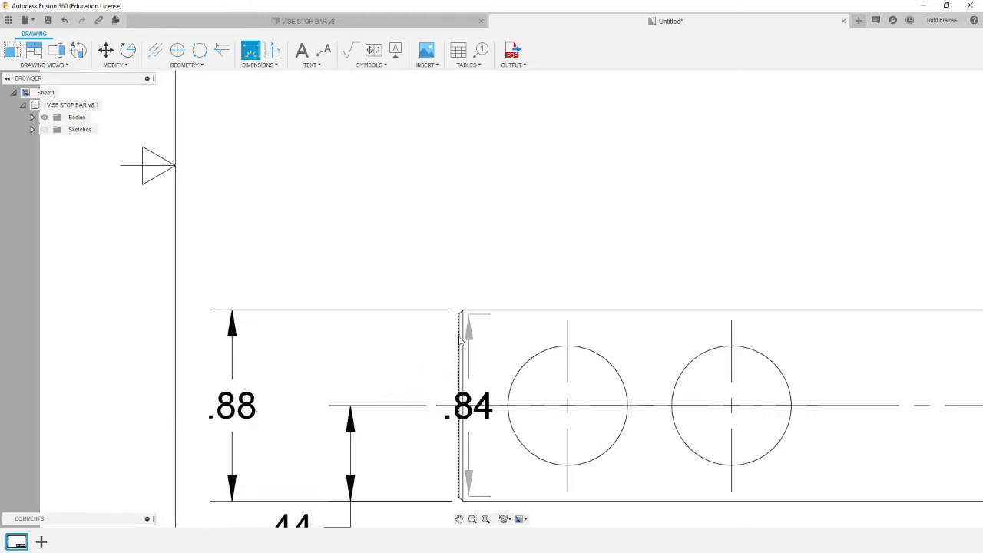
click(568, 361)
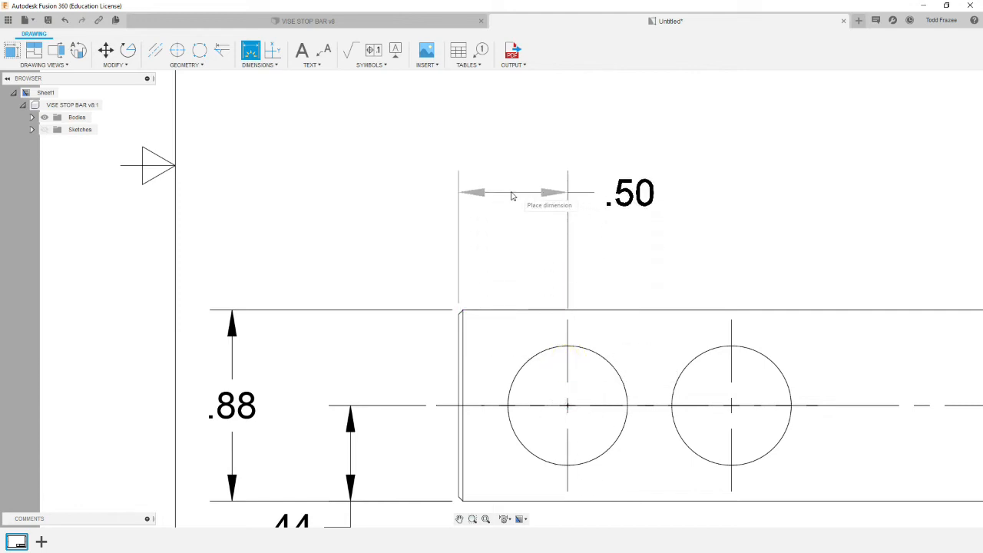
click(438, 189)
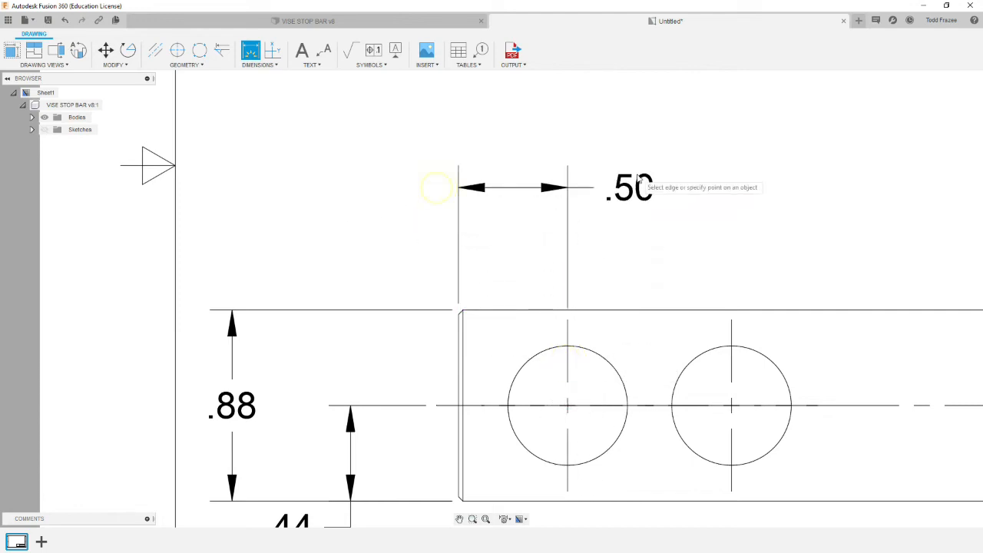
Step: Dimension from the front view's left end to the second hole's center, stacking it above the first hole's dimension
click(458, 343)
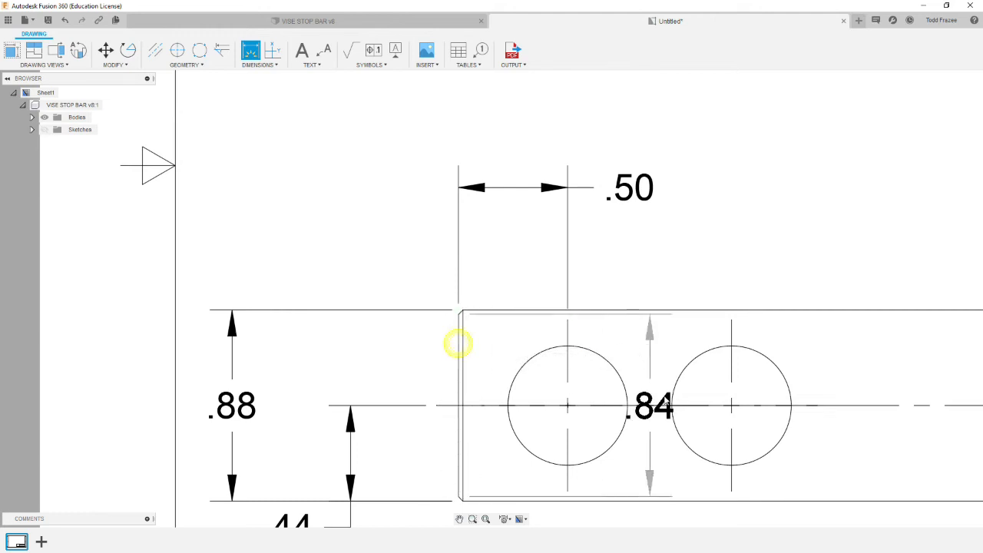
click(732, 405)
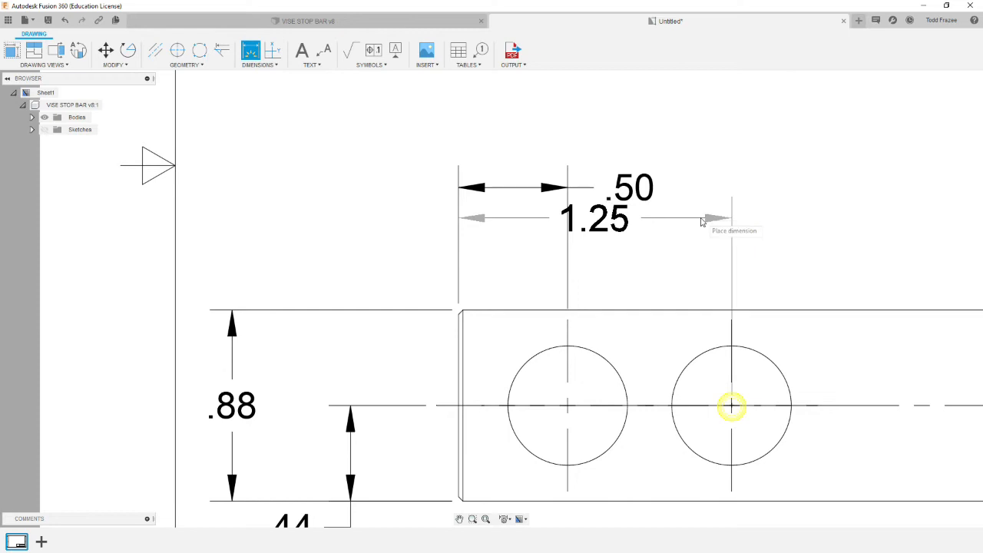
click(624, 116)
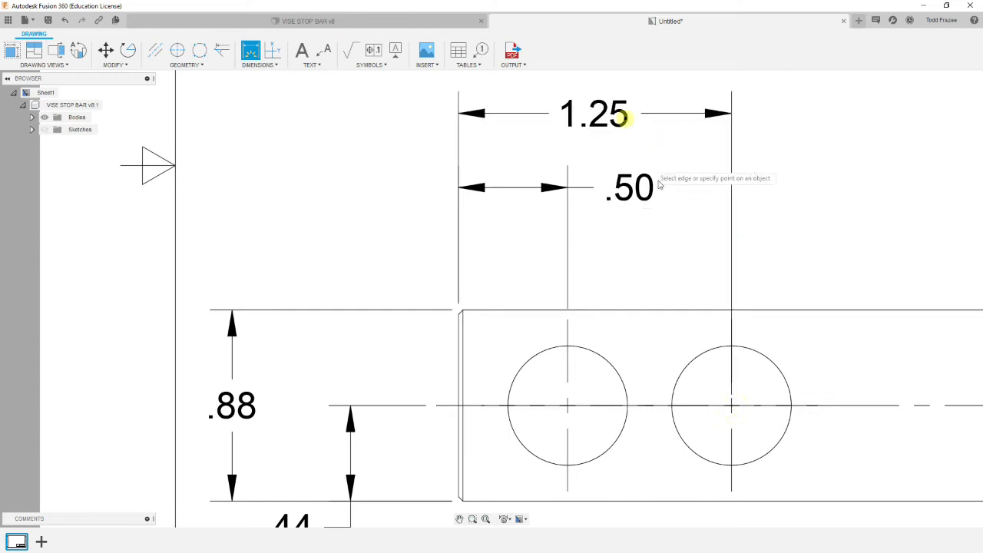
Step: Dimension from the front view's left end to the third hole's center, stacking it above the second hole's dimension
click(458, 391)
scroll(561, 412, down, 5)
scroll(819, 392, up, 3)
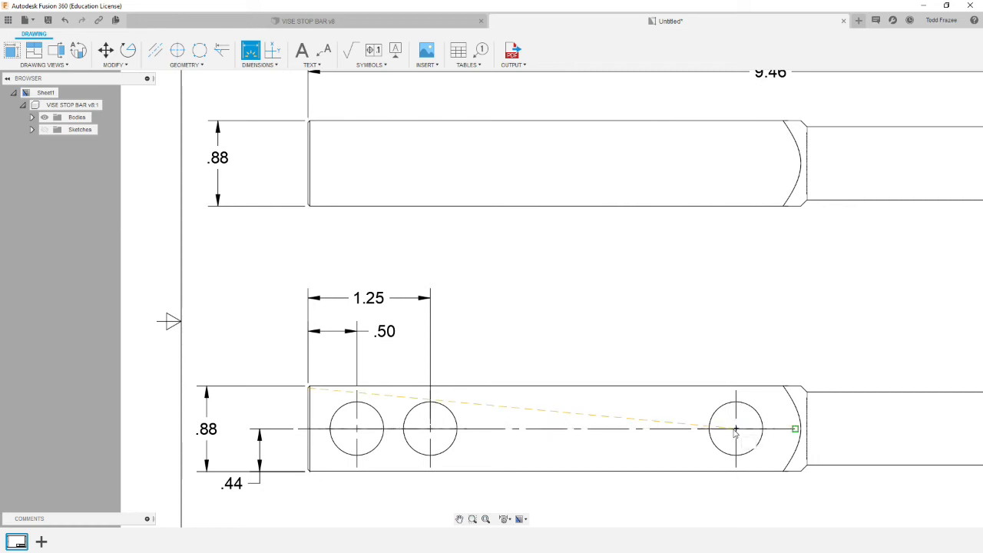
click(736, 430)
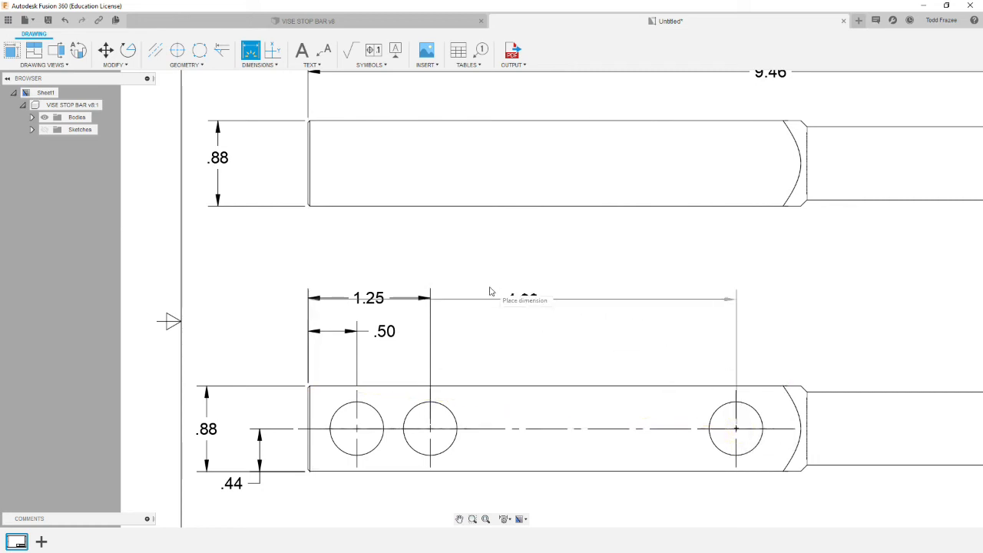
click(421, 274)
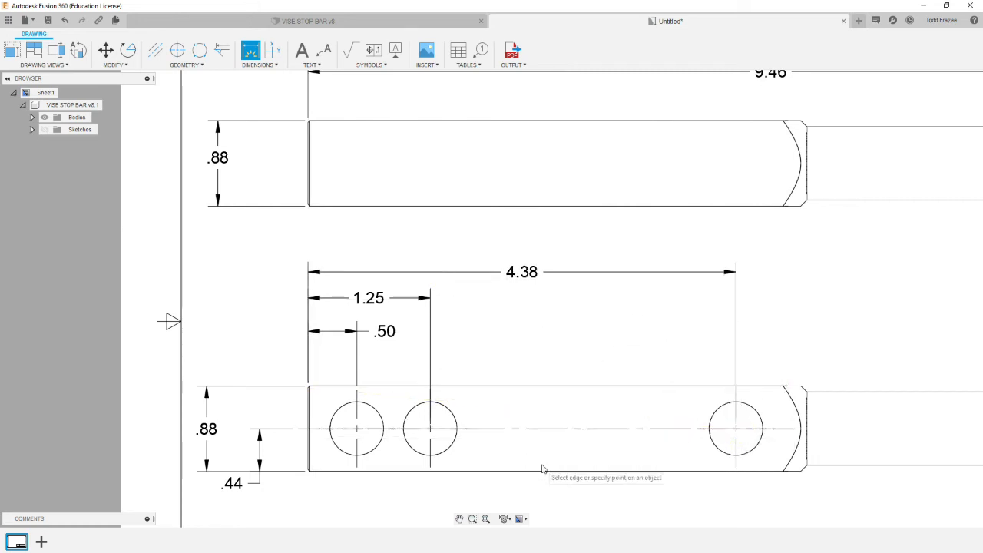
Step: Dimension the length of the square section from the front view's left end to the shoulder, placing it above the hole location dimensions
scroll(309, 412, up, 8)
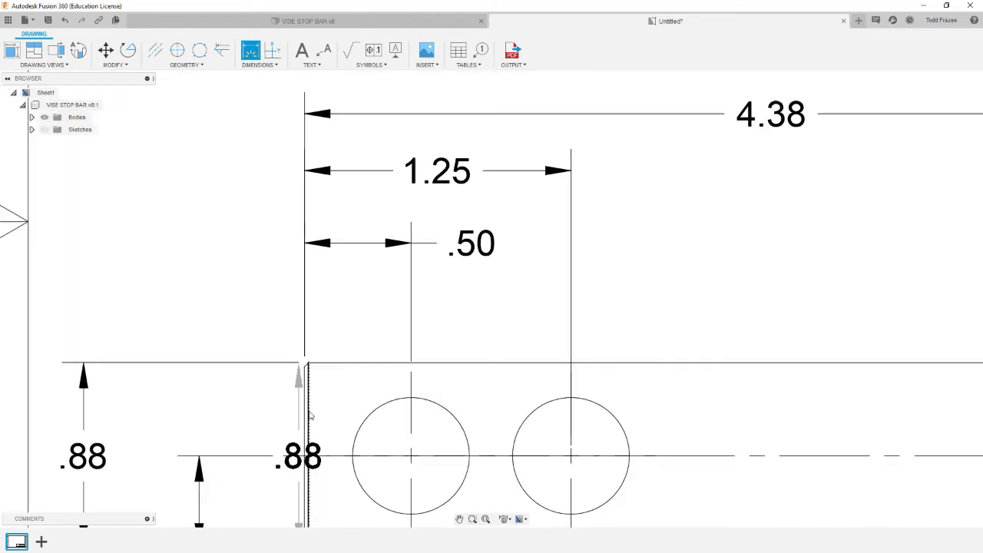
scroll(290, 386, down, 10)
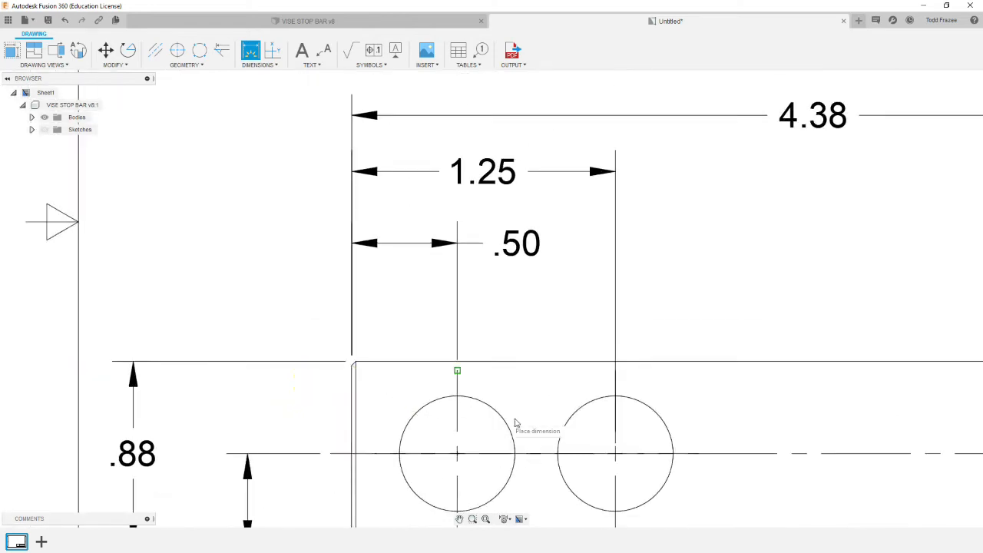
scroll(967, 427, up, 2)
scroll(967, 427, up, 2)
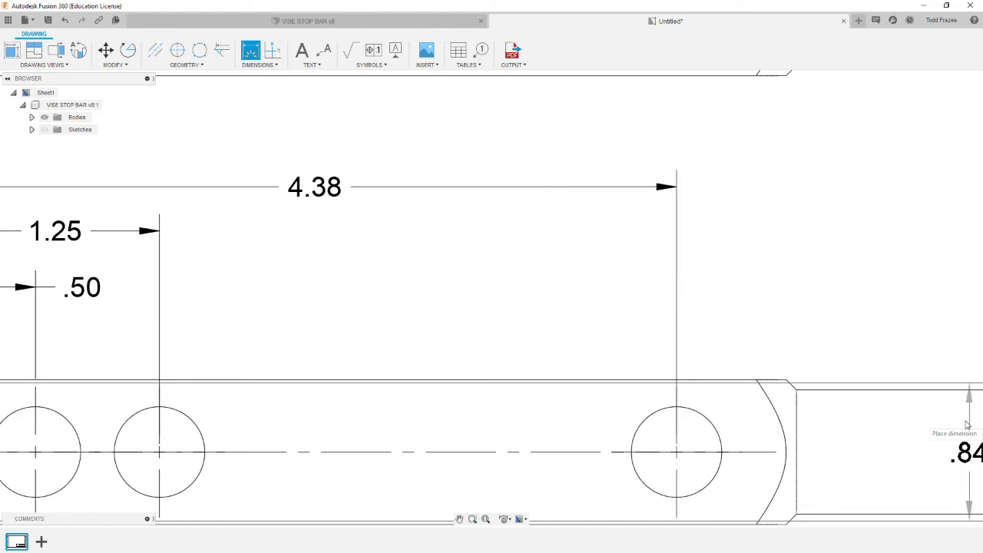
click(799, 399)
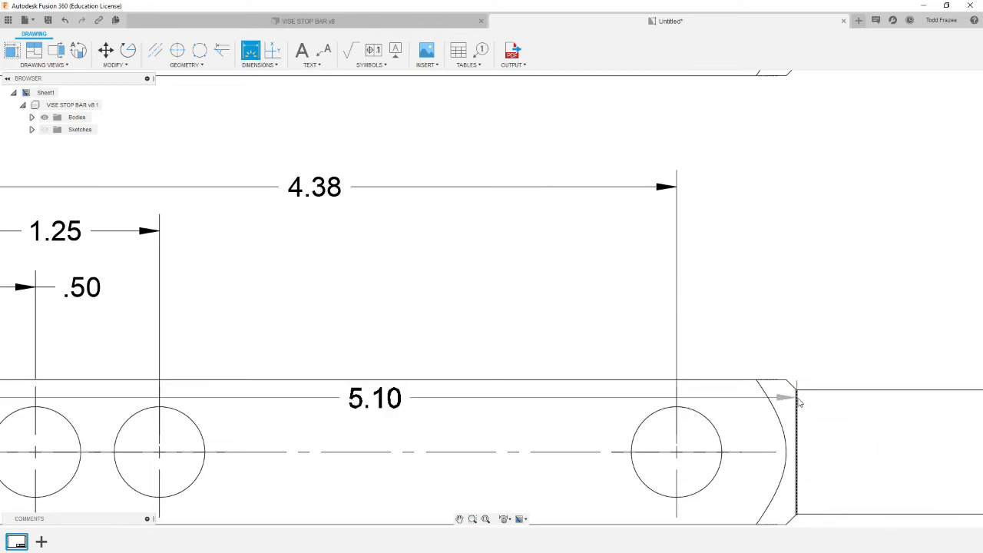
scroll(791, 399, down, 5)
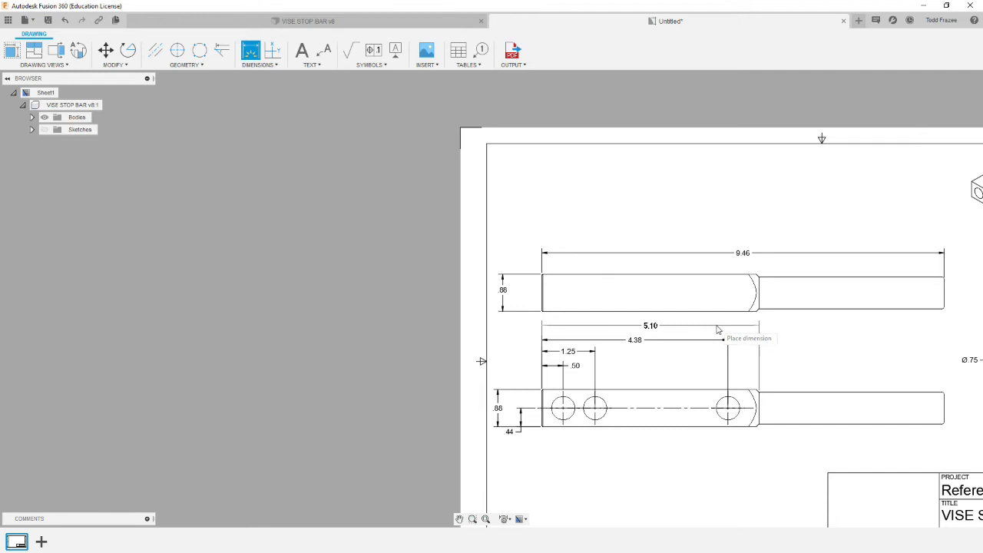
click(718, 334)
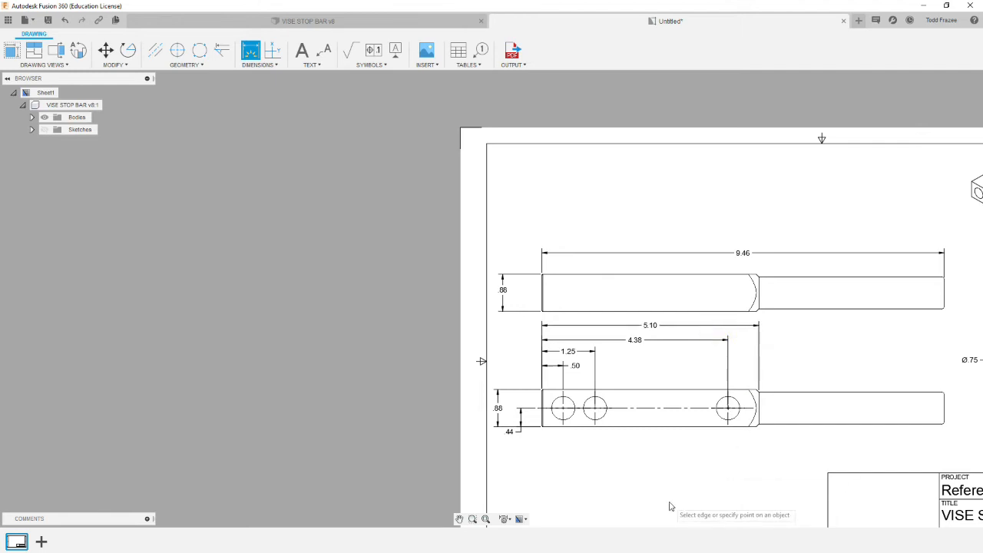
Step: Move the first and second holes' location dimensions down, closer to the front view
scroll(692, 492, down, 4)
scroll(845, 464, up, 2)
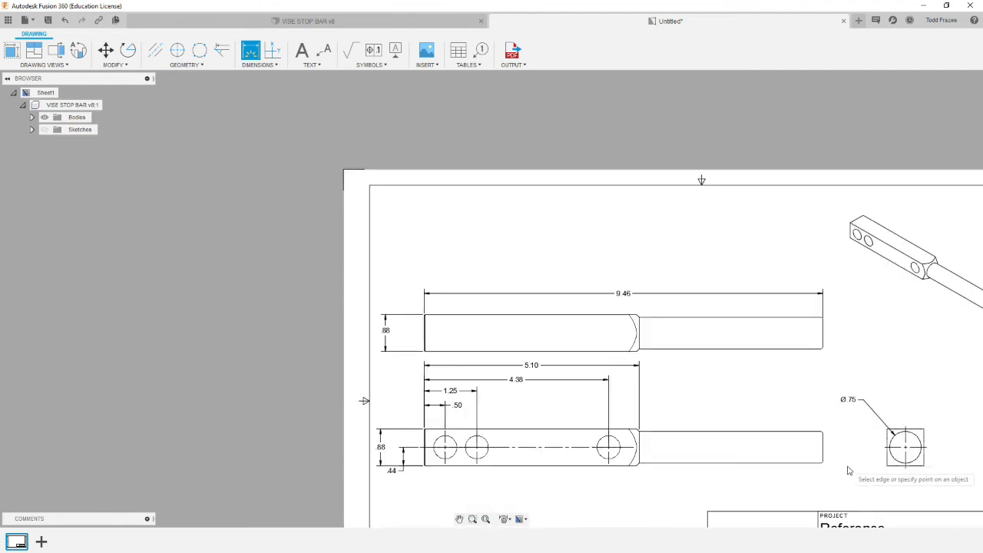
scroll(849, 461, down, 1)
scroll(849, 460, up, 3)
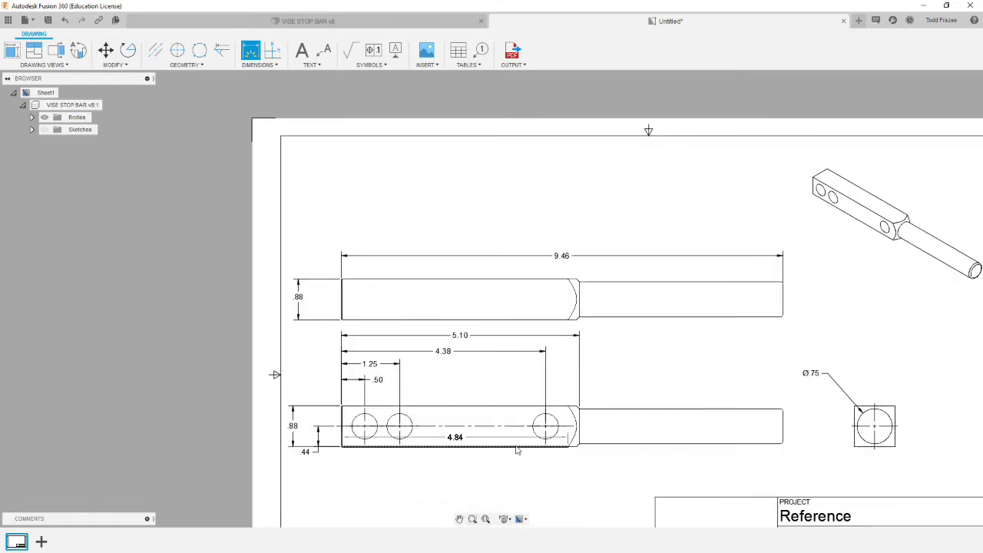
key(Escape)
click(377, 379)
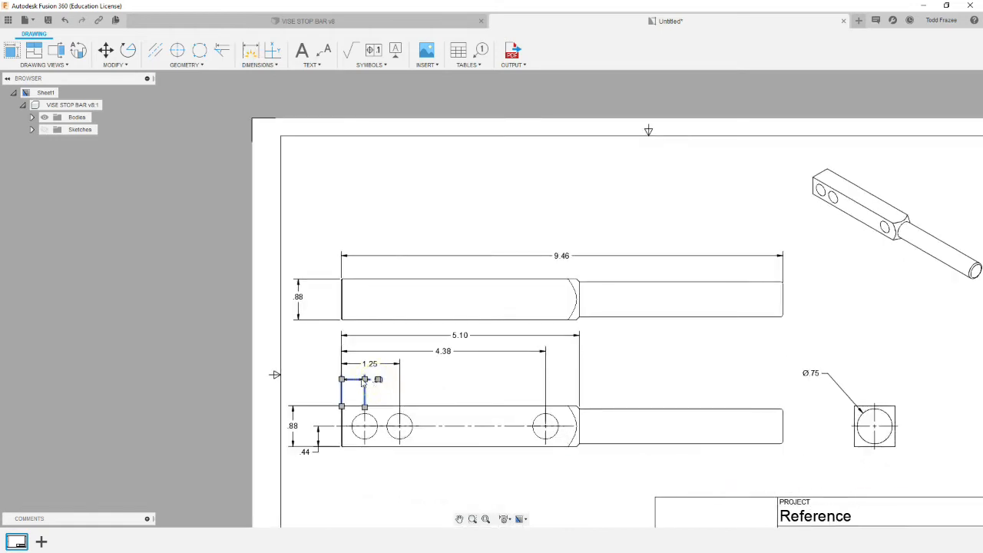
mouse_move(365, 379)
mouse_down()
mouse_move(364, 395)
mouse_move(370, 369)
mouse_move(372, 377)
mouse_up()
click(367, 367)
Step: Move the third hole's location dimension and the square section's length dimension down to even out the stacked spacing
click(442, 356)
click(445, 352)
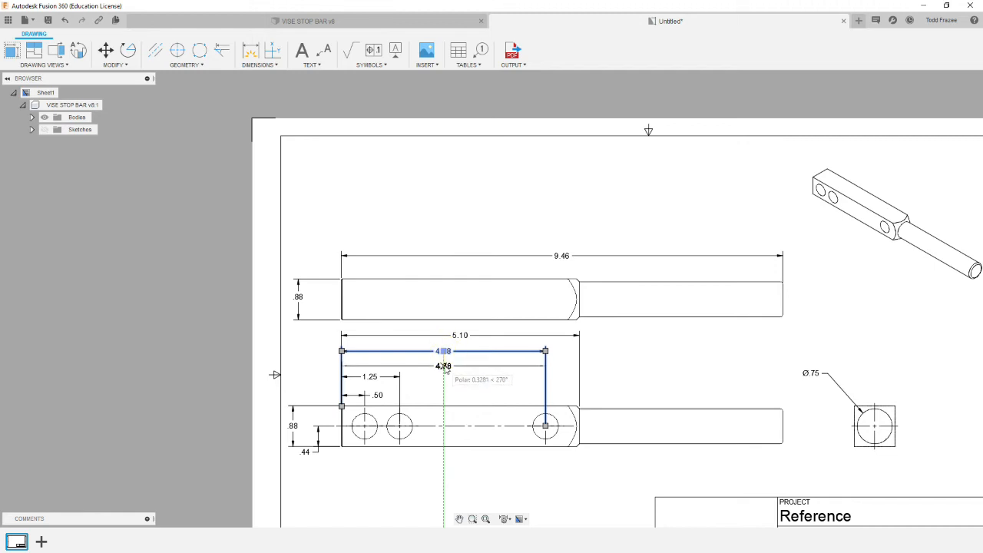
click(455, 364)
click(459, 336)
click(459, 336)
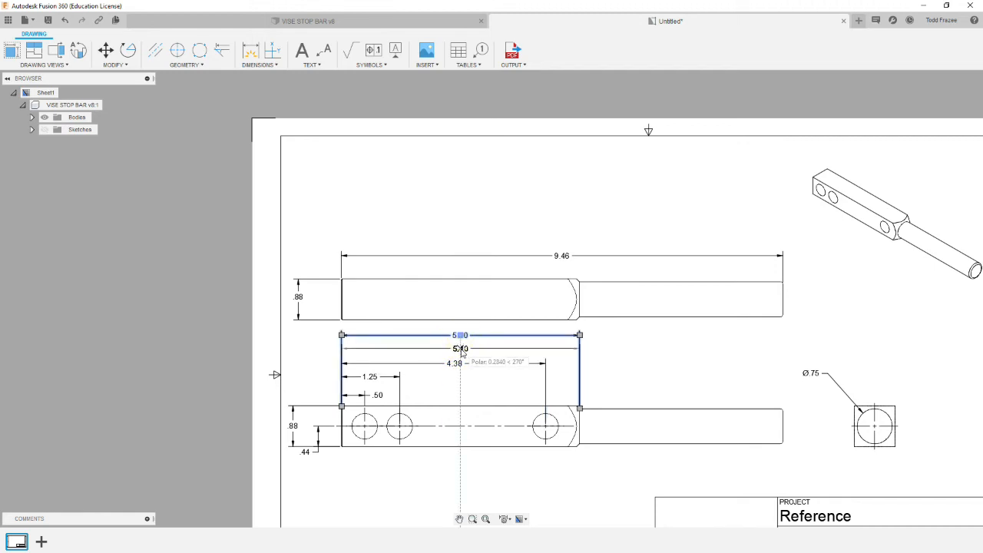
click(459, 346)
click(546, 516)
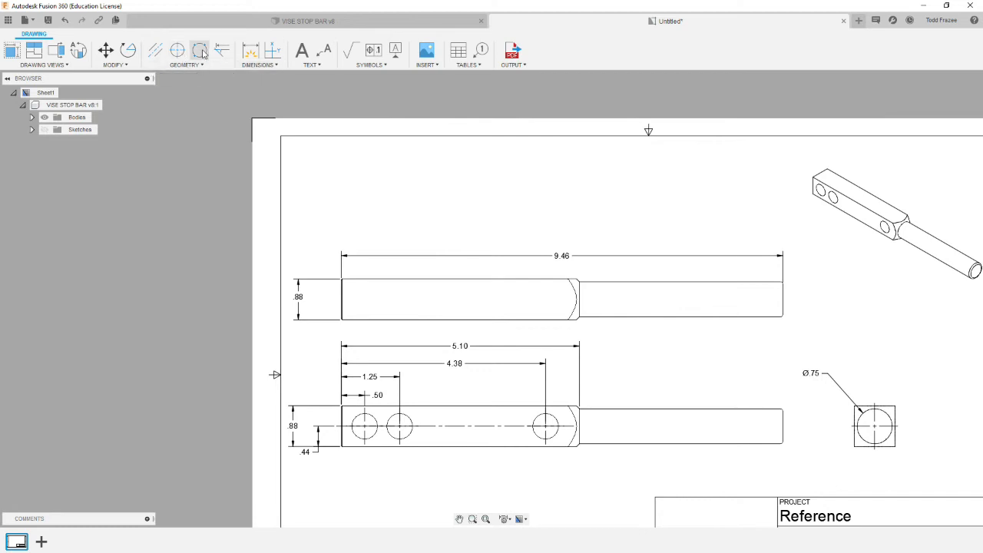
Step: Add a diameter dimension to the front view's second hole, placing its text below and to the right of the hole
click(250, 50)
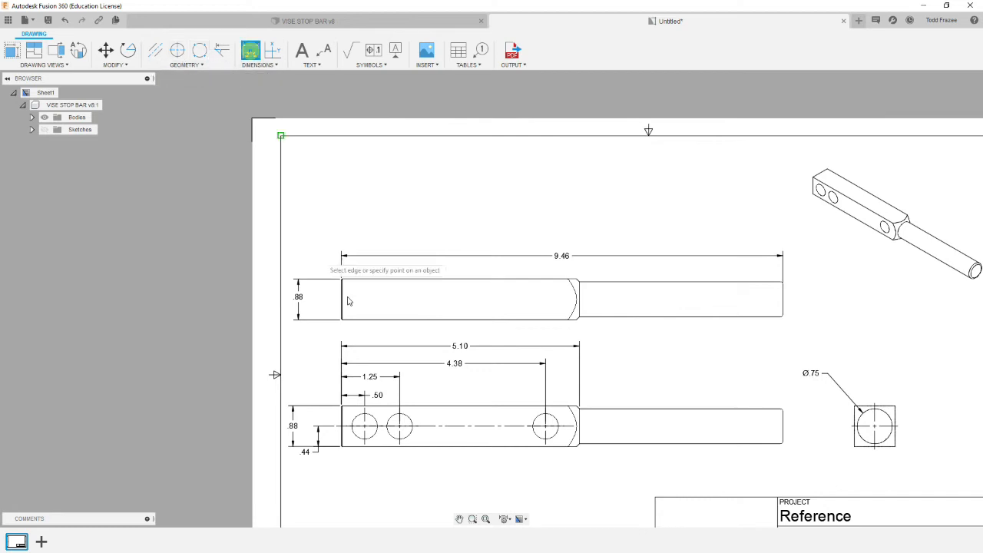
scroll(441, 468, down, 2)
scroll(442, 468, up, 4)
click(386, 415)
click(386, 415)
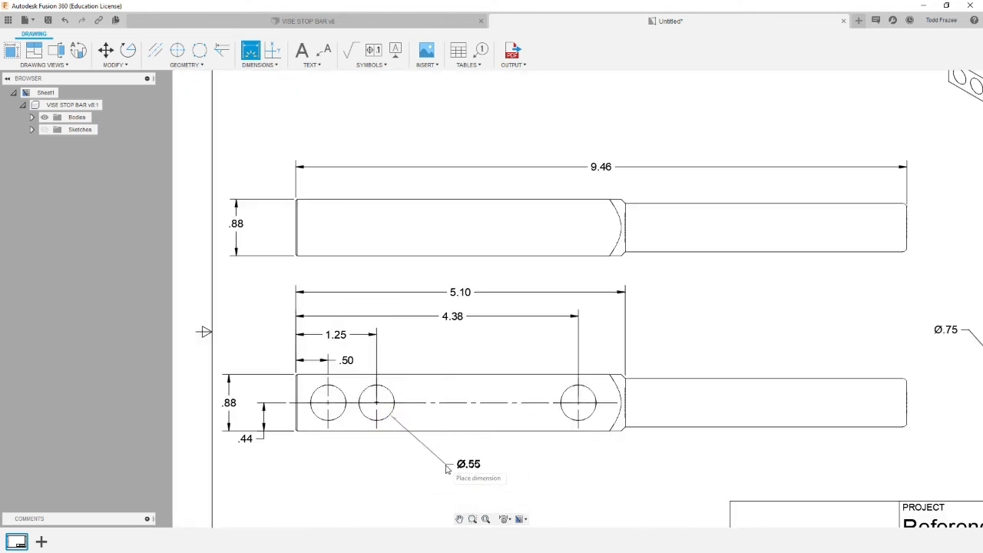
click(451, 463)
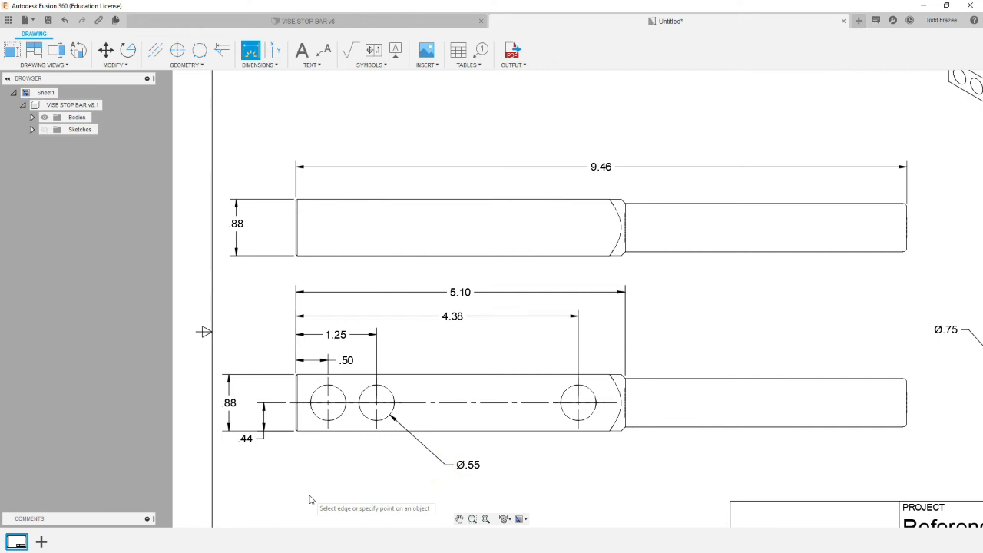
Step: Add the prefix 3X before the hole's diameter dimension text
key(Escape)
double_click(470, 464)
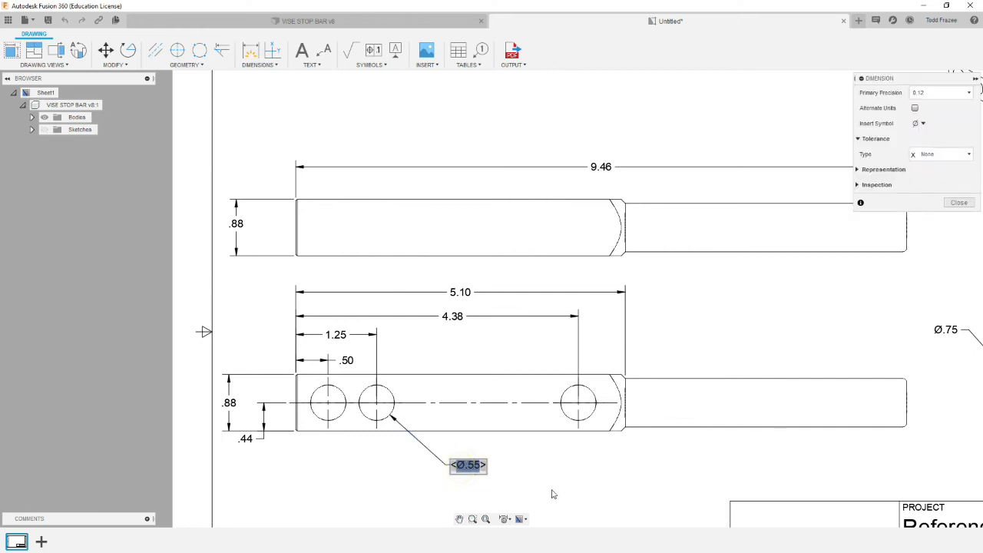
key(Home)
text(3X)
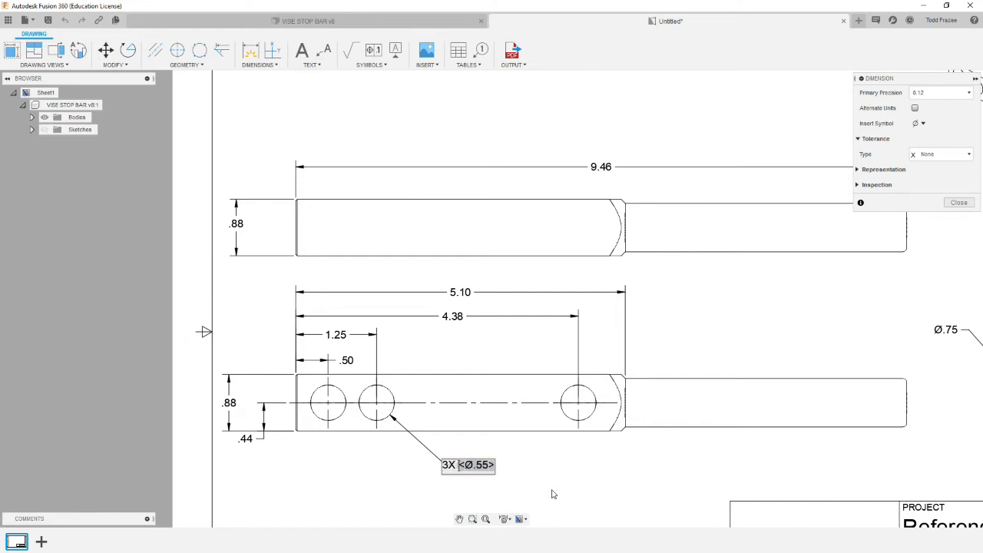
click(620, 484)
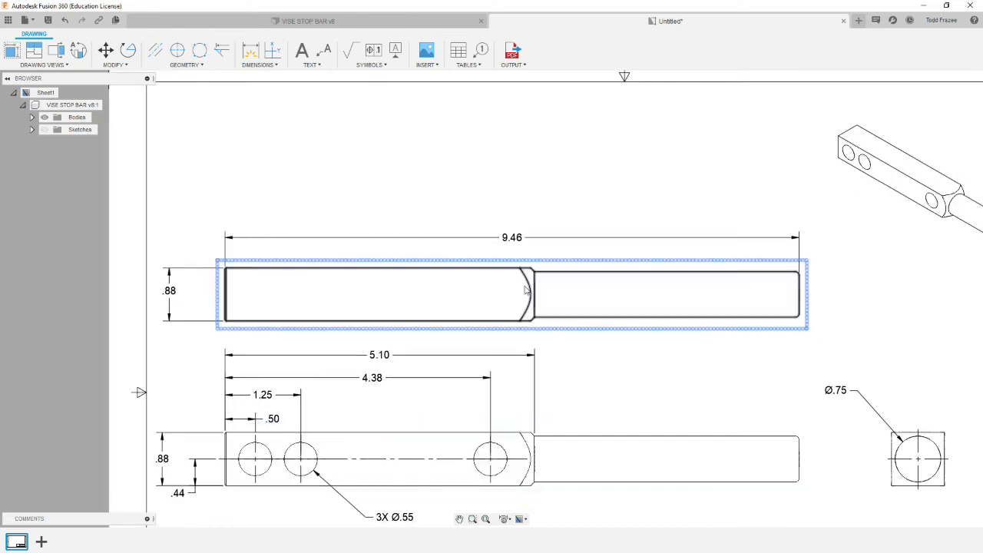
Step: Add a radius dimension to the rounded lower corner at the front view's rod end, placing its text below and to the right
key(d)
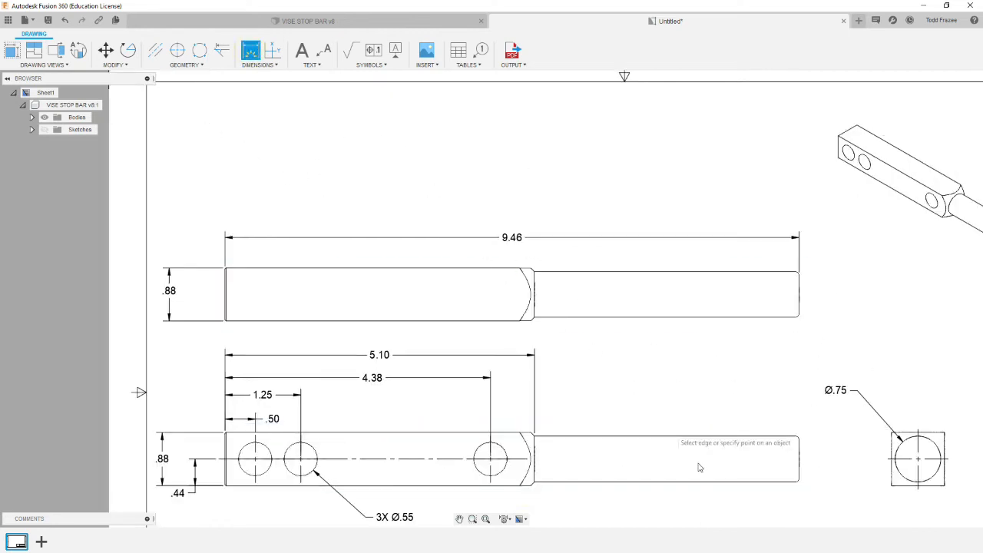
scroll(807, 491, up, 5)
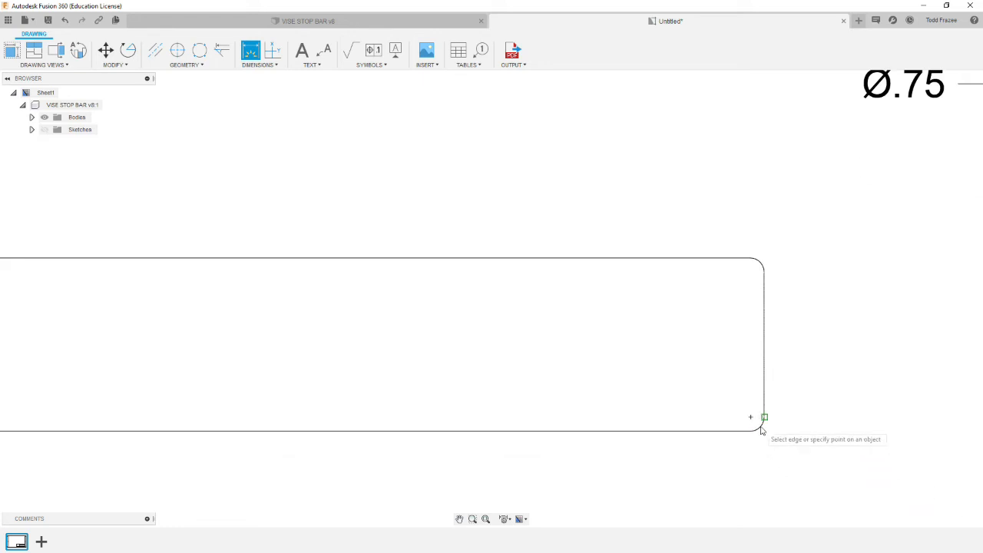
scroll(761, 430, up, 3)
click(759, 428)
scroll(764, 453, down, 3)
scroll(762, 452, down, 4)
click(784, 470)
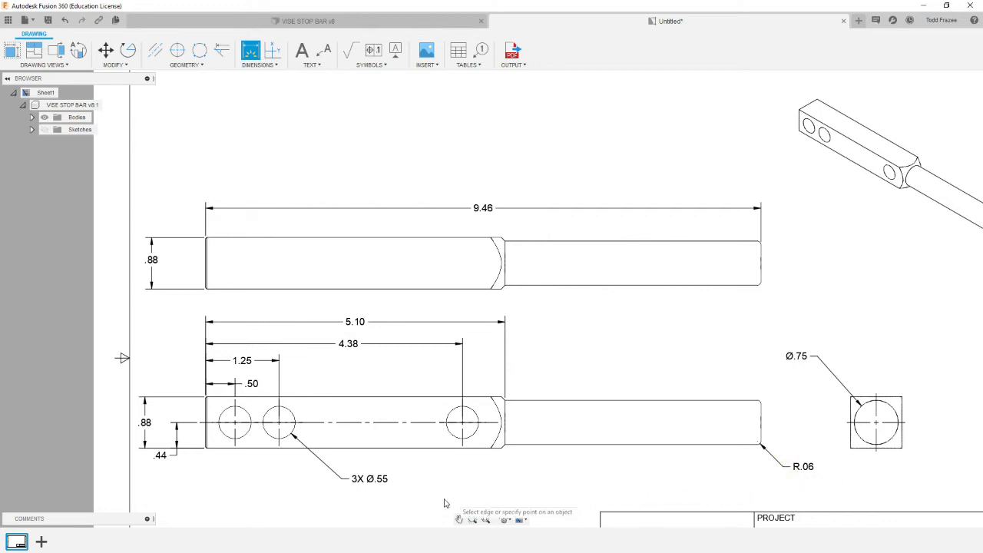
scroll(198, 463, up, 6)
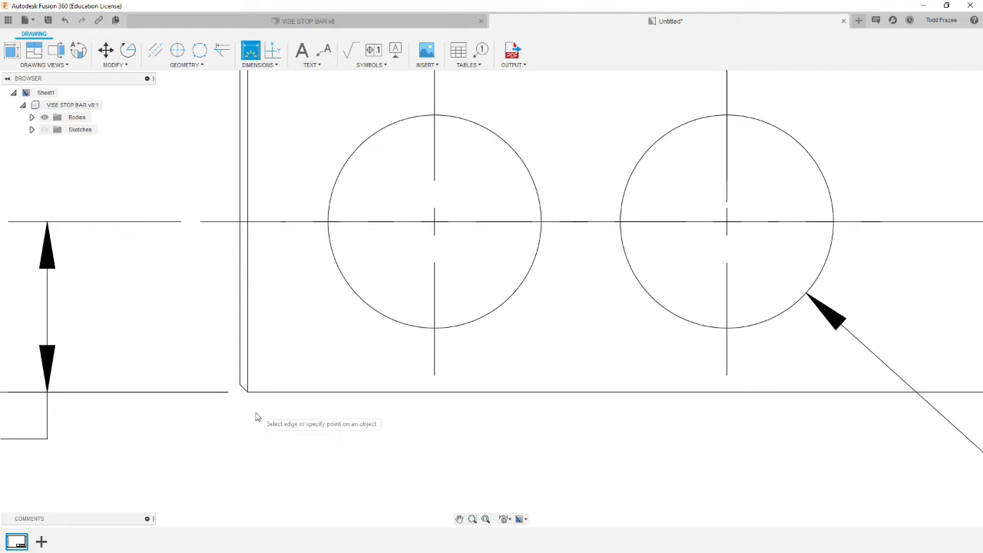
scroll(237, 405, up, 3)
scroll(237, 405, up, 2)
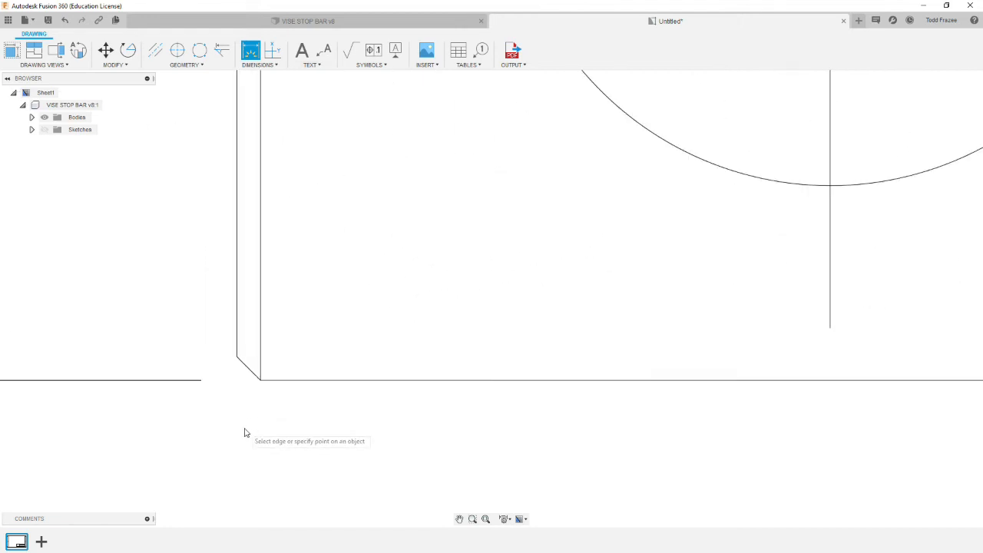
key(Escape)
click(250, 51)
click(261, 380)
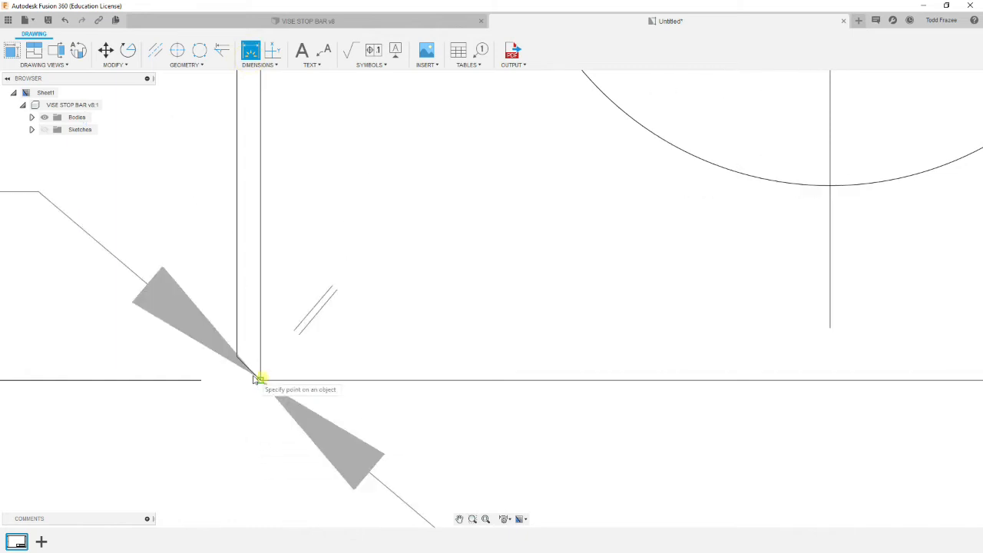
scroll(234, 381, down, 2)
scroll(234, 382, down, 3)
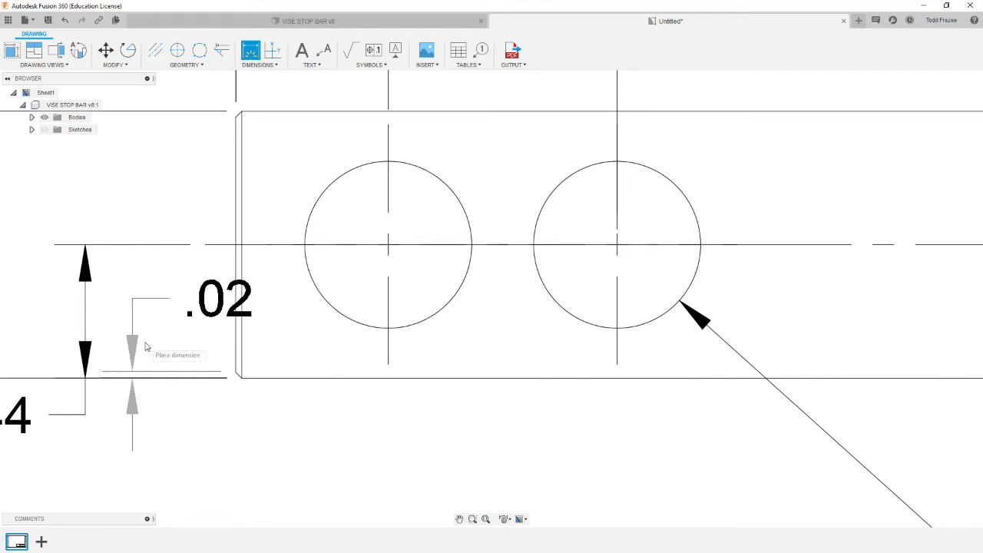
key(Escape)
click(370, 224)
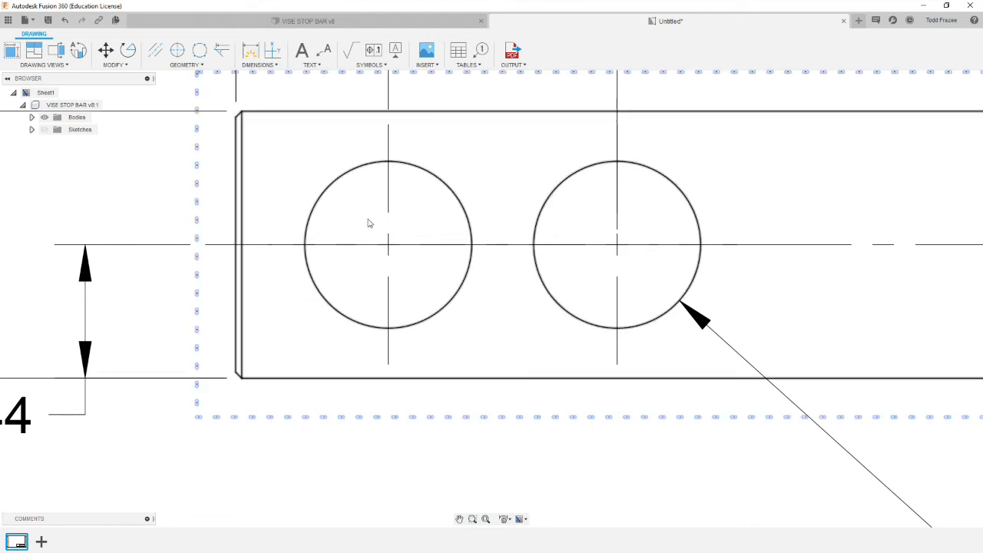
Step: Attach a leader note reading .02X.02 to the front view's lower-left chamfer, with its text below and to the left
click(325, 51)
click(234, 388)
click(201, 460)
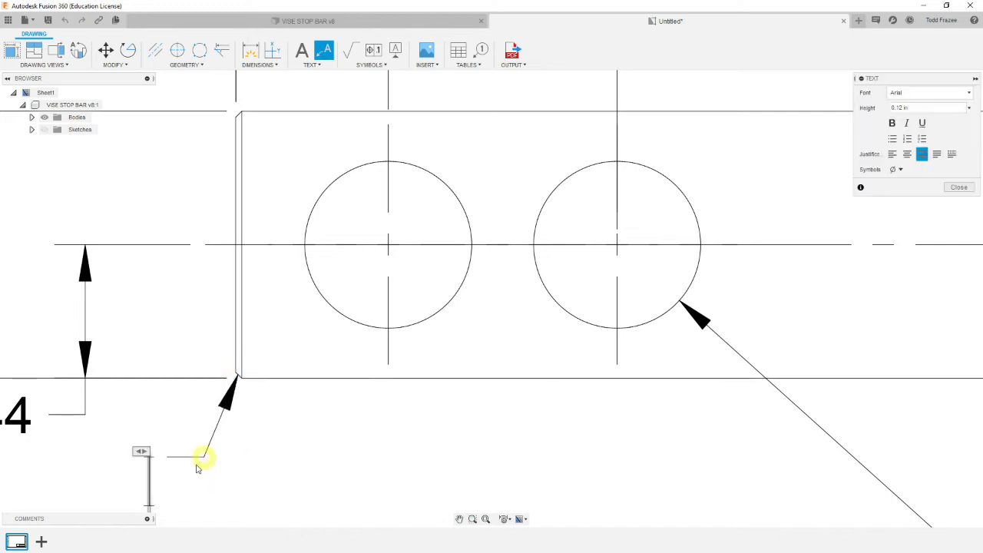
click(924, 107)
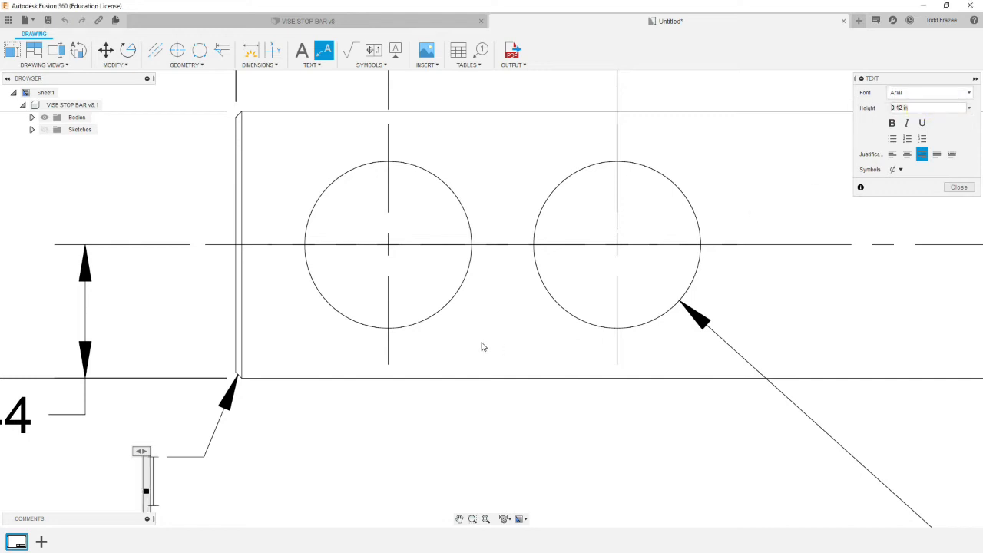
text(.02)
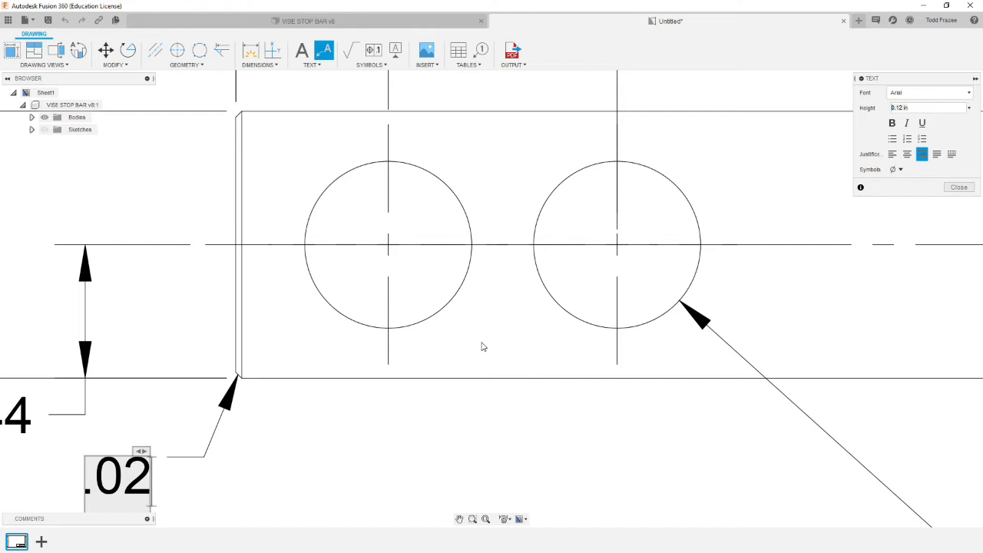
text(X)
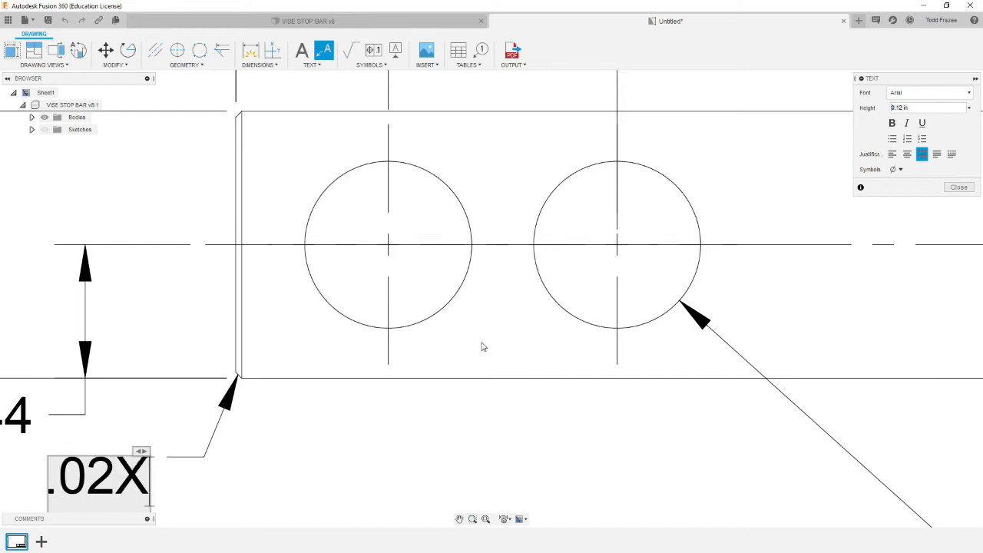
text(.02)
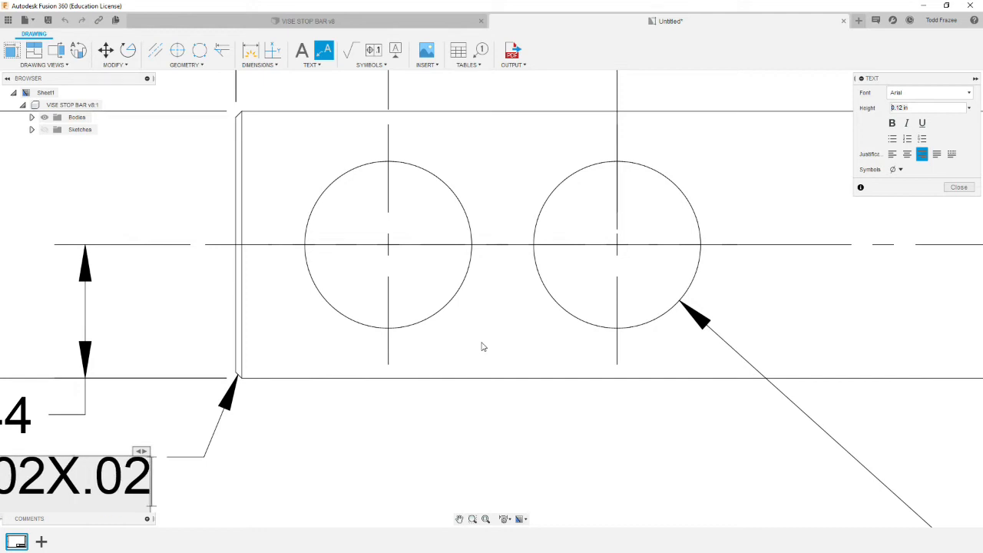
Step: Append X45° to the chamfer's leader note, including the degree symbol, and finish the note
scroll(526, 321, down, 2)
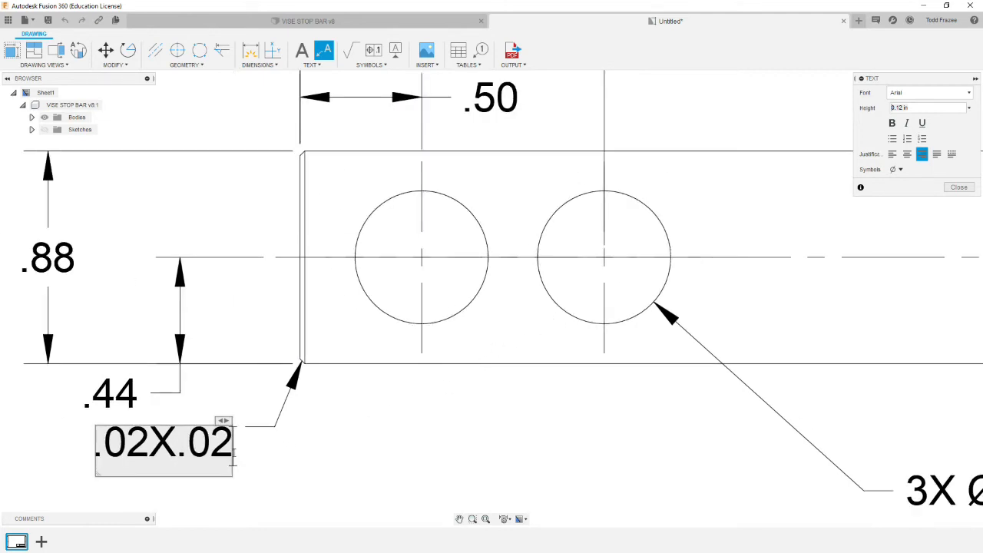
scroll(176, 431, down, 2)
scroll(176, 430, up, 2)
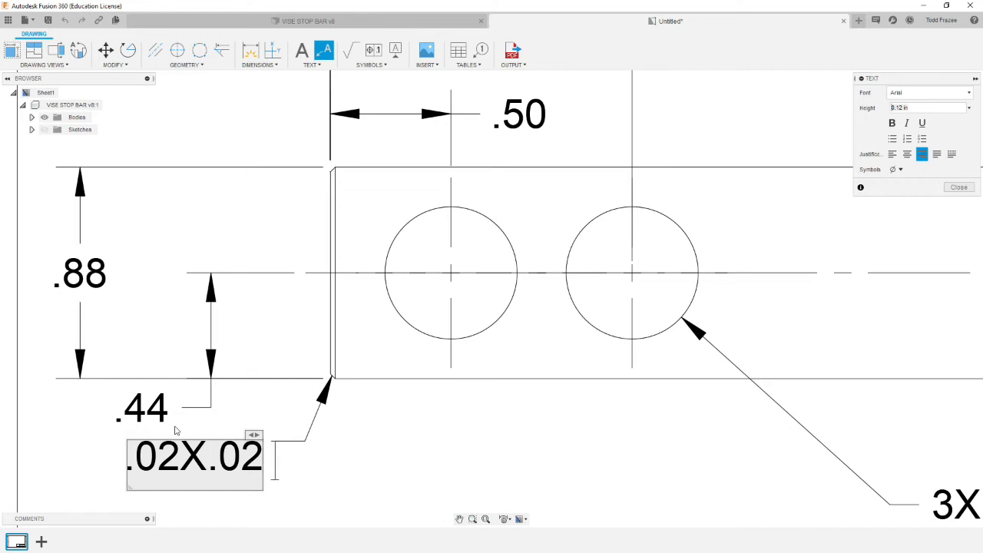
text(X45)
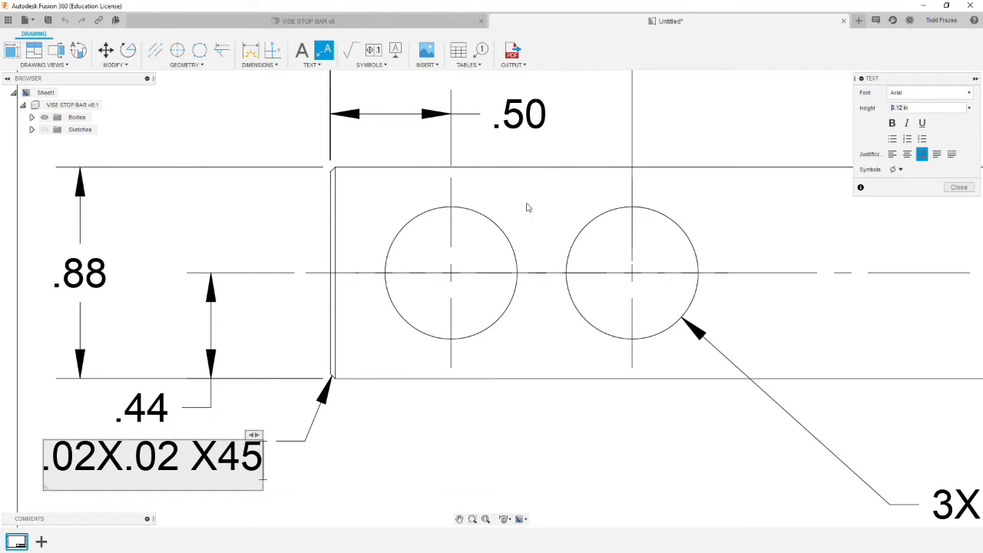
click(903, 170)
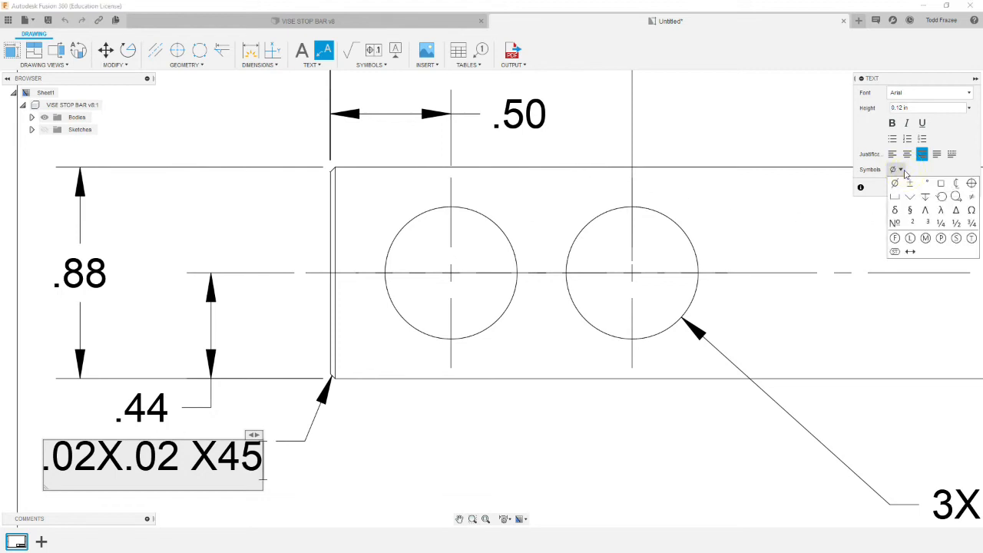
click(926, 182)
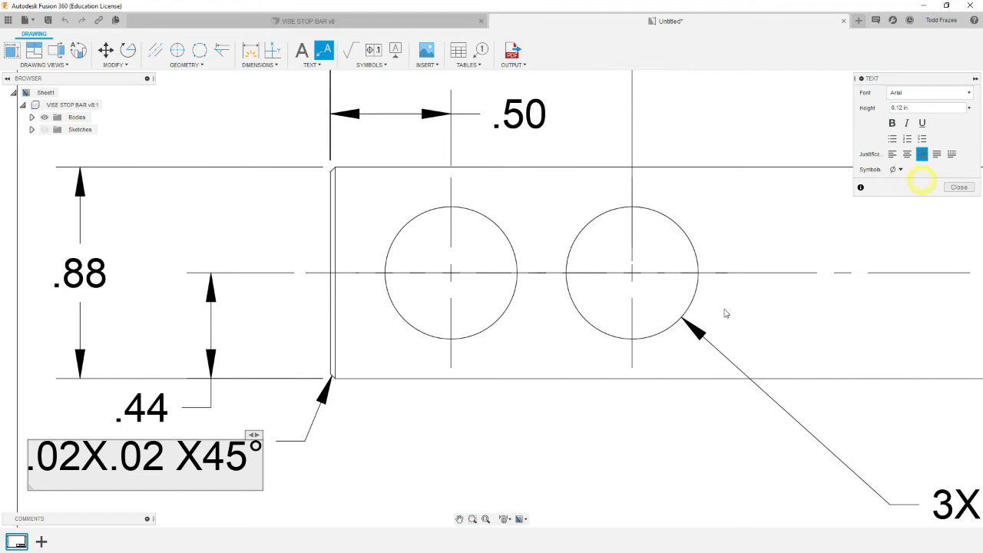
click(388, 469)
Step: Move the chamfer's leader note down, clear of the holes' .44 height dimension
scroll(372, 465, down, 5)
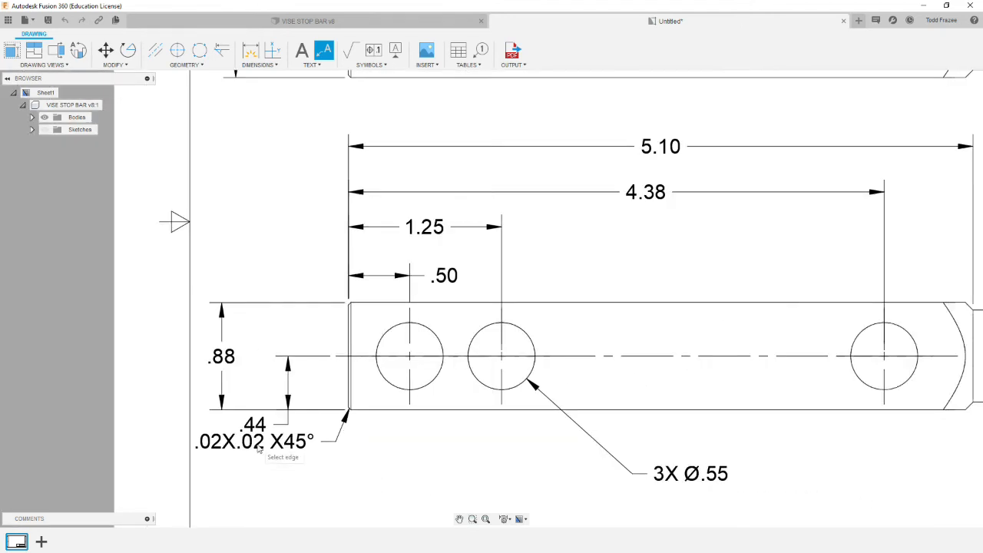
click(262, 442)
mouse_move(315, 440)
mouse_down()
mouse_move(324, 465)
mouse_move(312, 465)
mouse_up()
scroll(386, 400, down, 5)
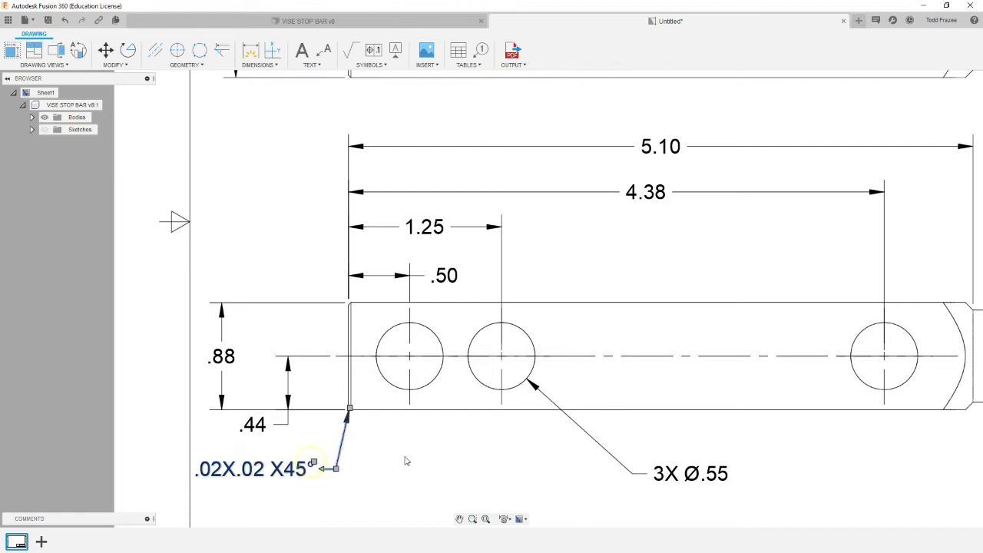
scroll(727, 381, down, 2)
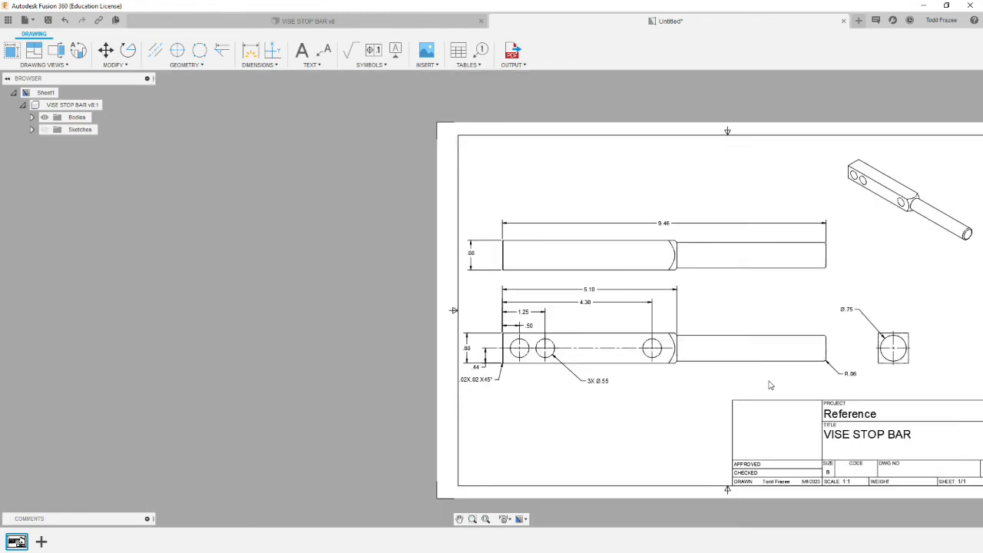
Step: Append THRU after the diameter value in the front view's 3X hole dimension
scroll(799, 381, up, 2)
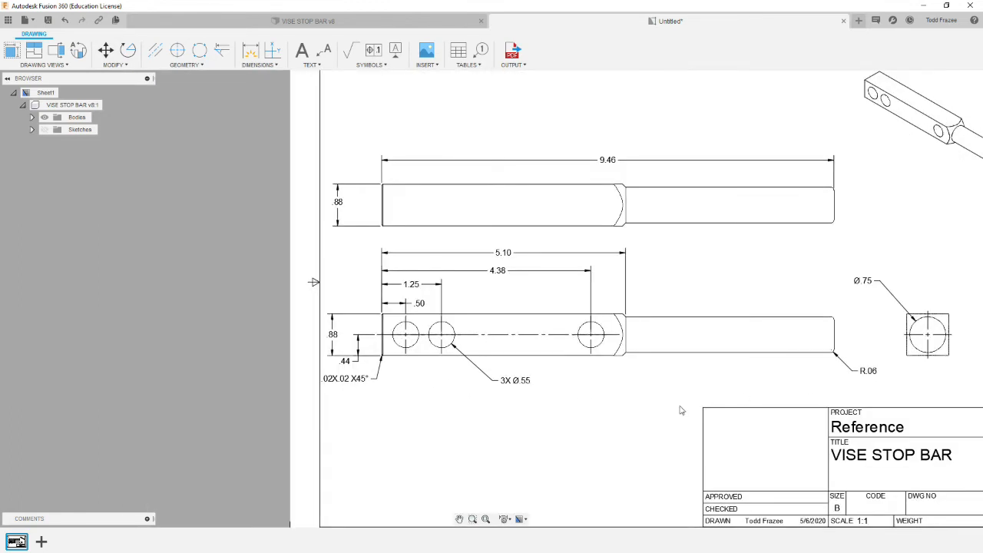
double_click(532, 382)
click(531, 380)
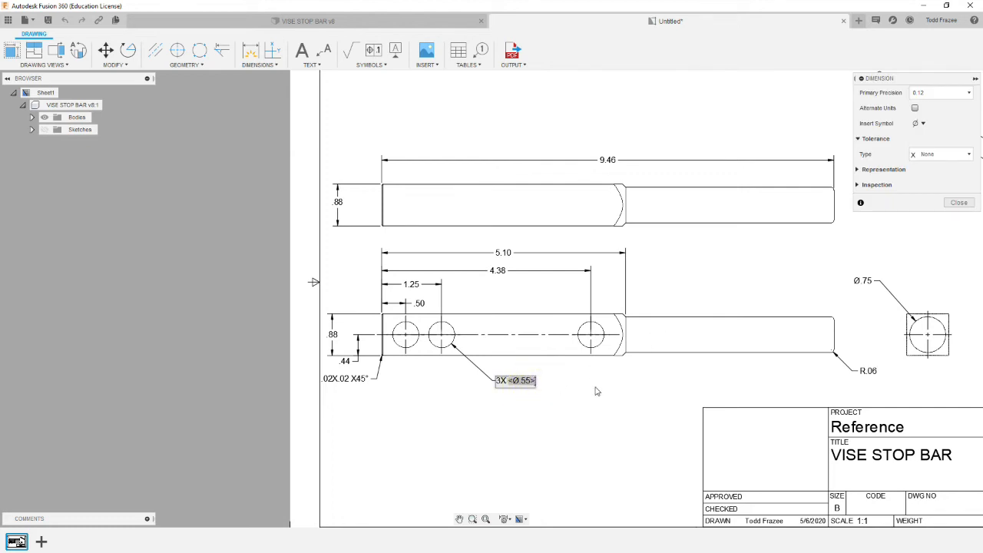
text(THRU)
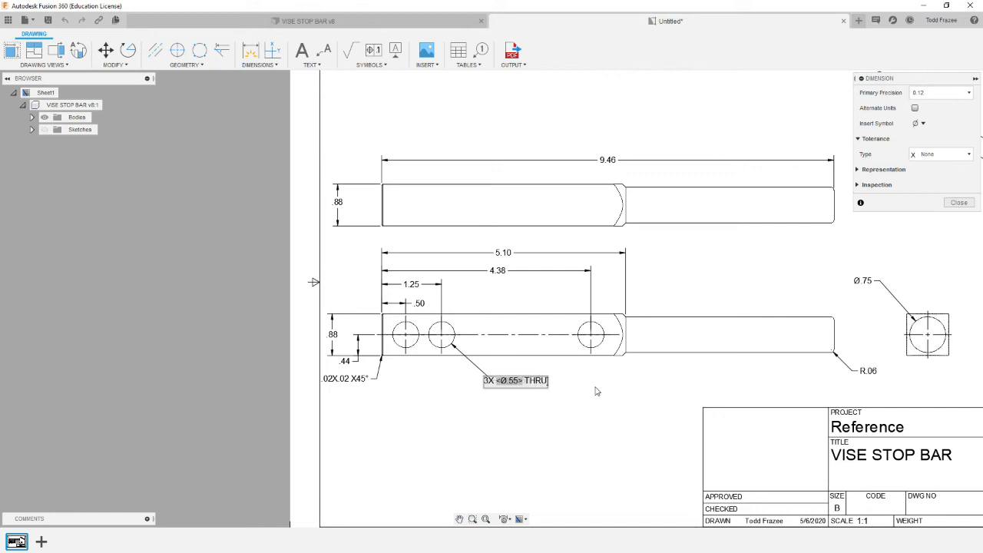
click(602, 408)
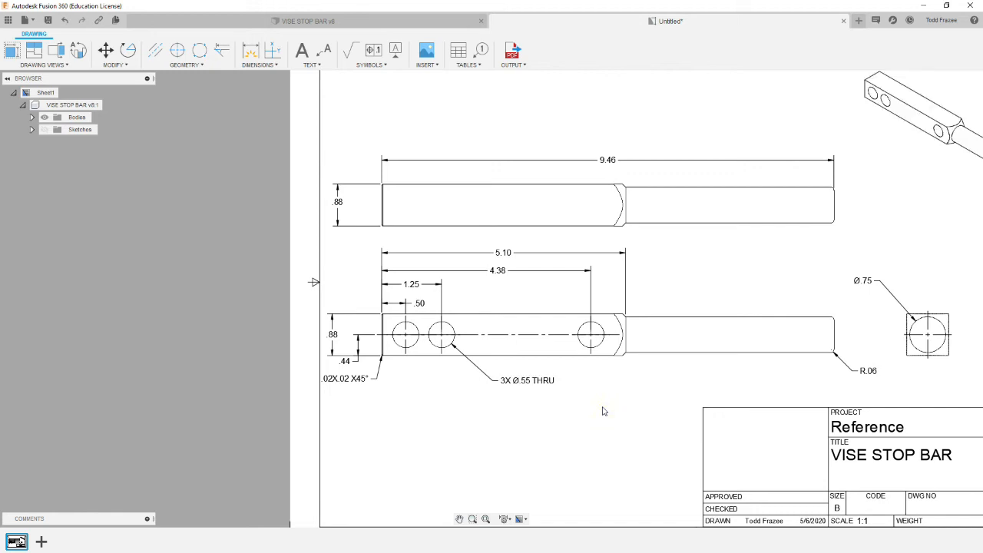
Step: Dimension the lower chamfer edge where the square section meets the round rod in the front view
scroll(622, 398, up, 5)
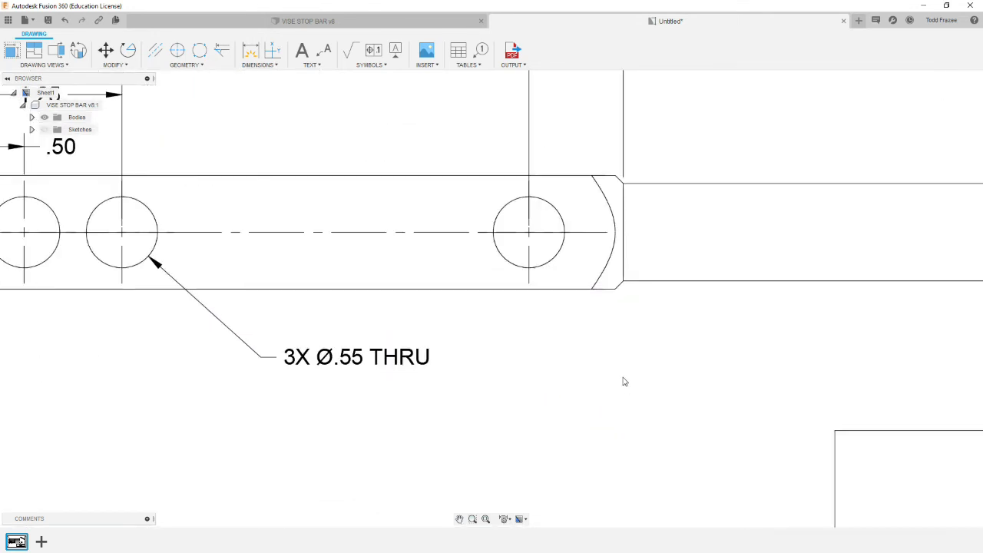
scroll(626, 380, up, 2)
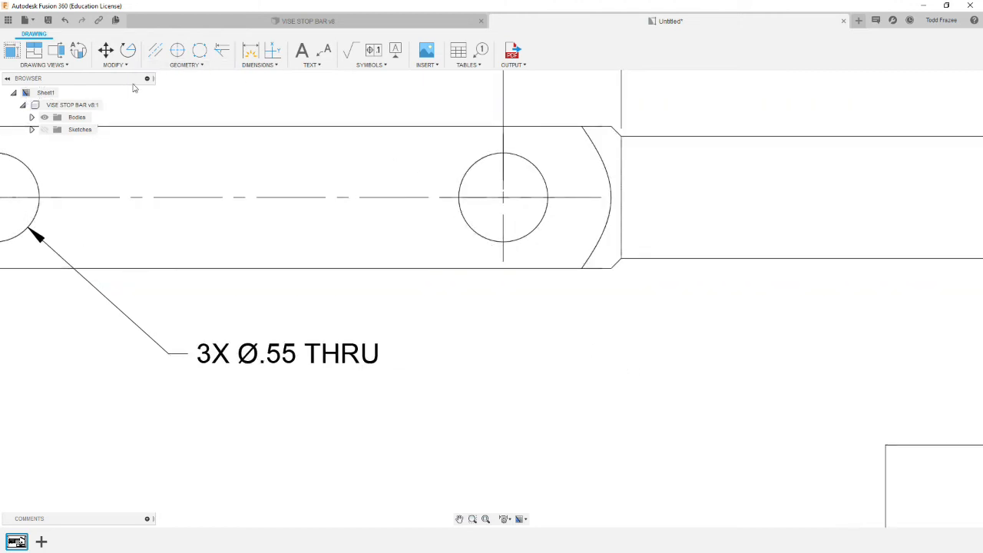
click(250, 51)
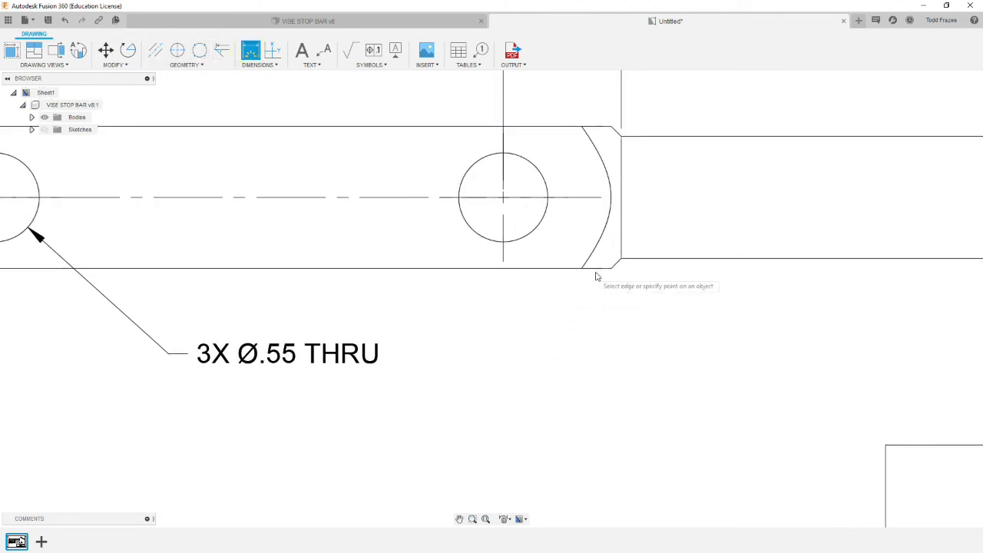
scroll(618, 261, up, 3)
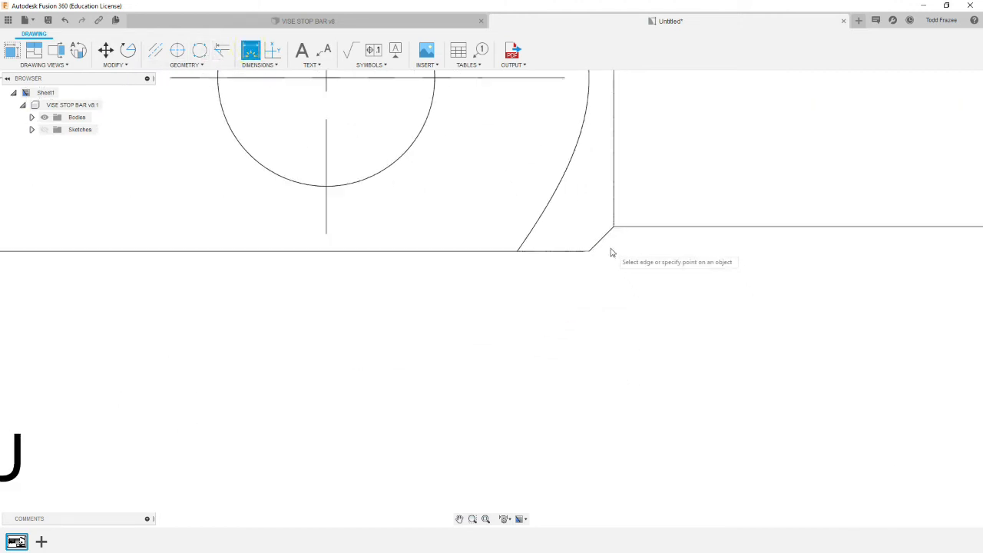
click(604, 240)
scroll(605, 244, down, 2)
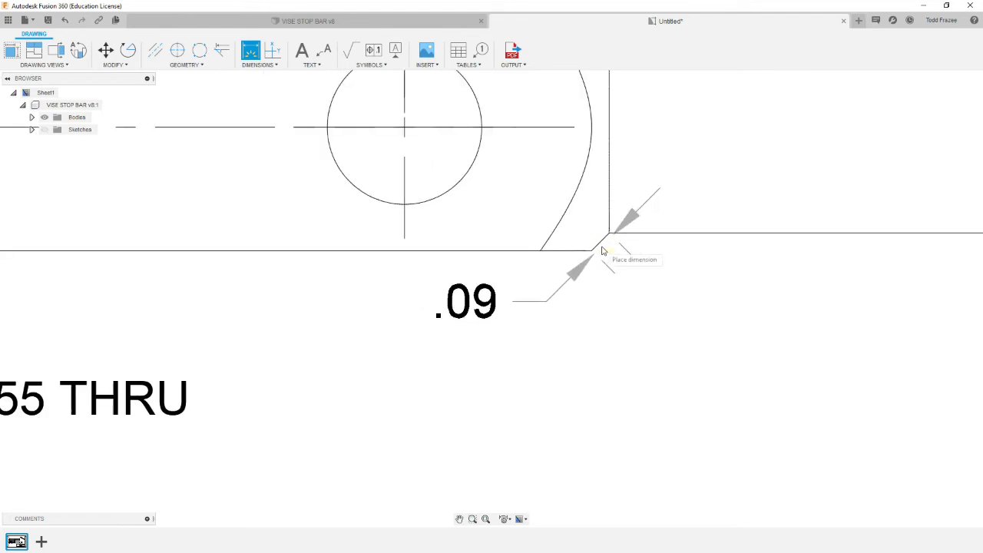
Step: Dimension the angle between the lower chamfer edge and the round shank's lower edge, placing it below the holes view
click(670, 233)
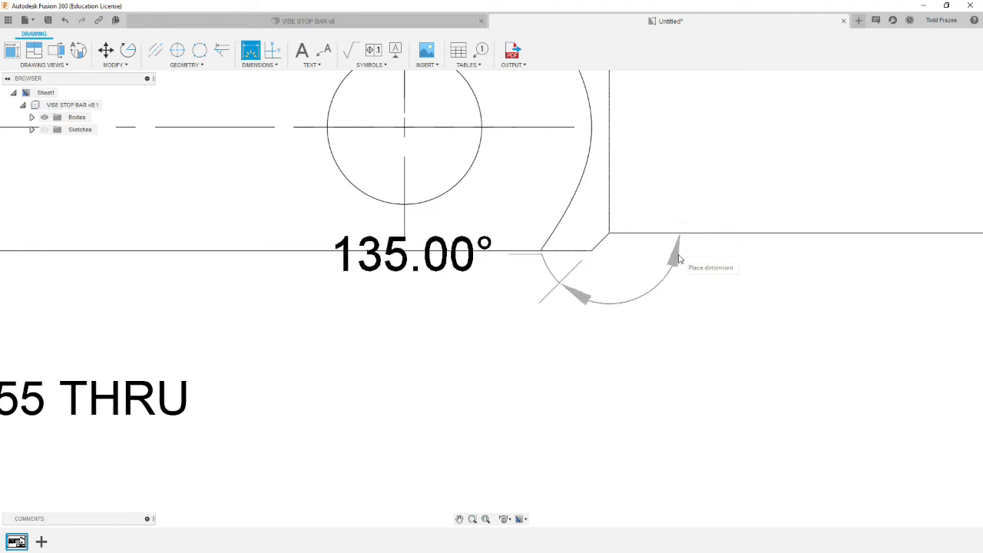
click(725, 332)
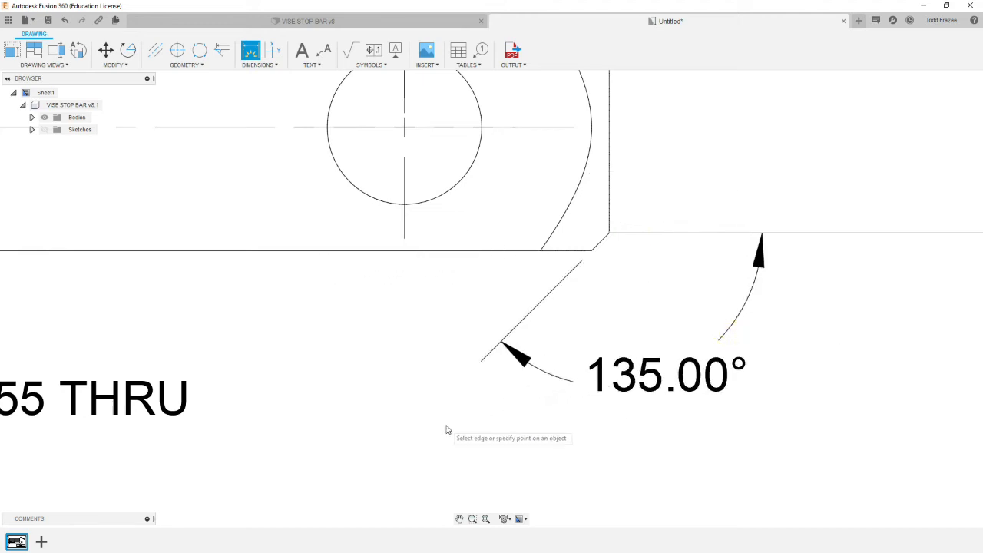
scroll(452, 421, down, 5)
scroll(452, 421, down, 5)
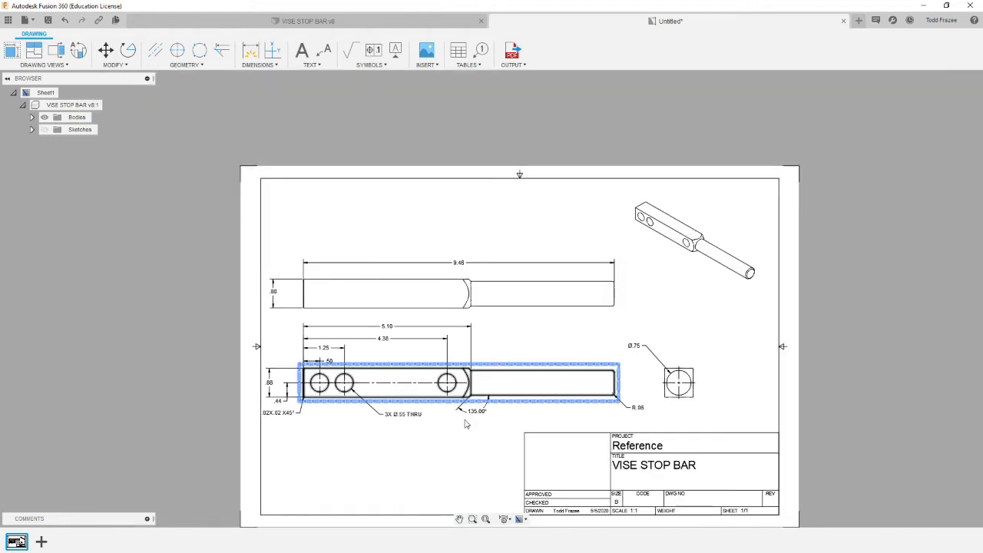
Step: Move the plain upper view of the bar straight up to open more space above the holes view
scroll(475, 405, up, 8)
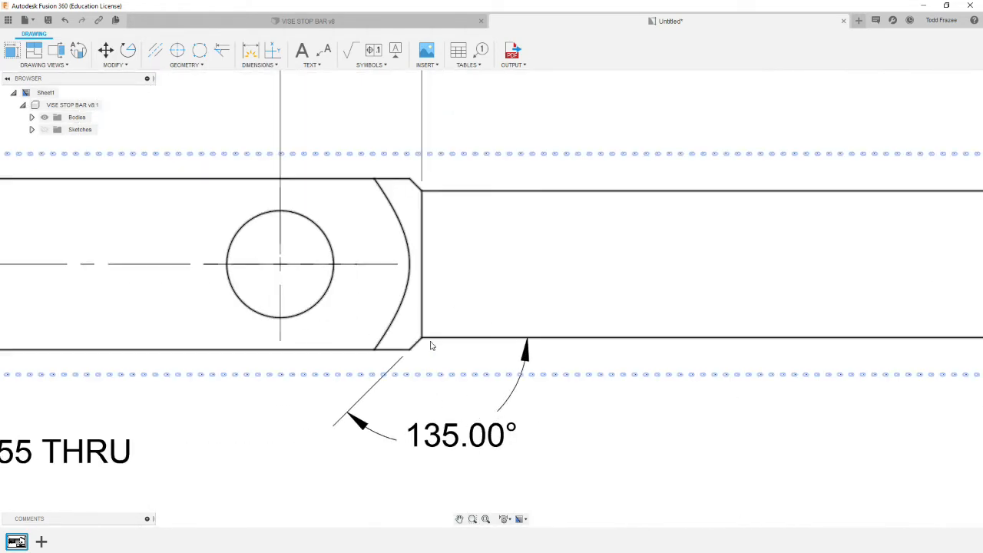
scroll(367, 443, down, 4)
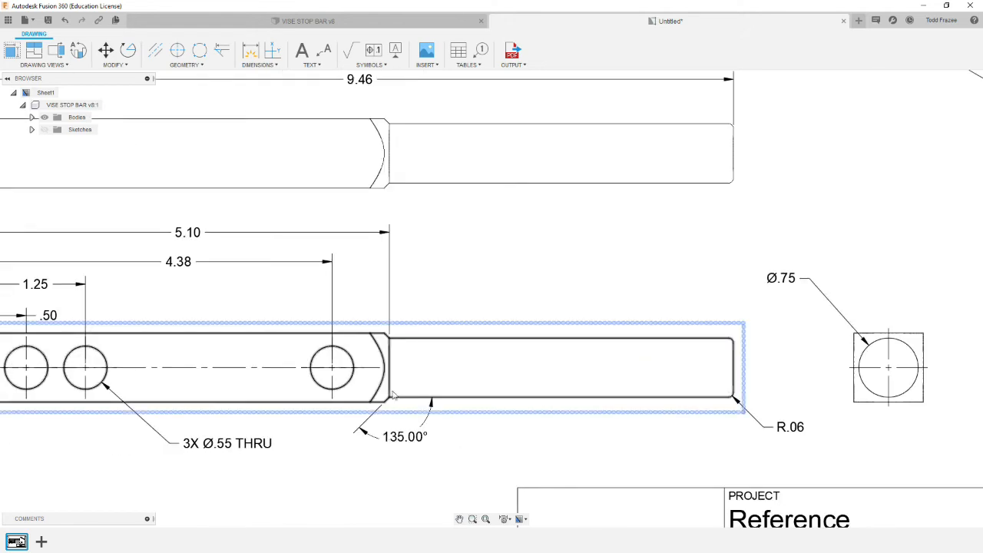
scroll(367, 443, down, 5)
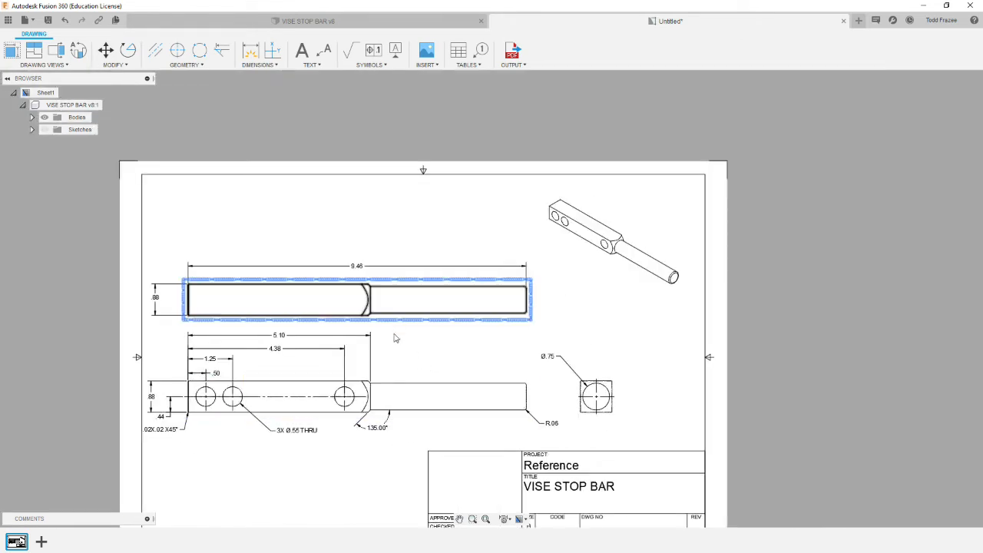
scroll(300, 463, down, 3)
scroll(299, 463, up, 2)
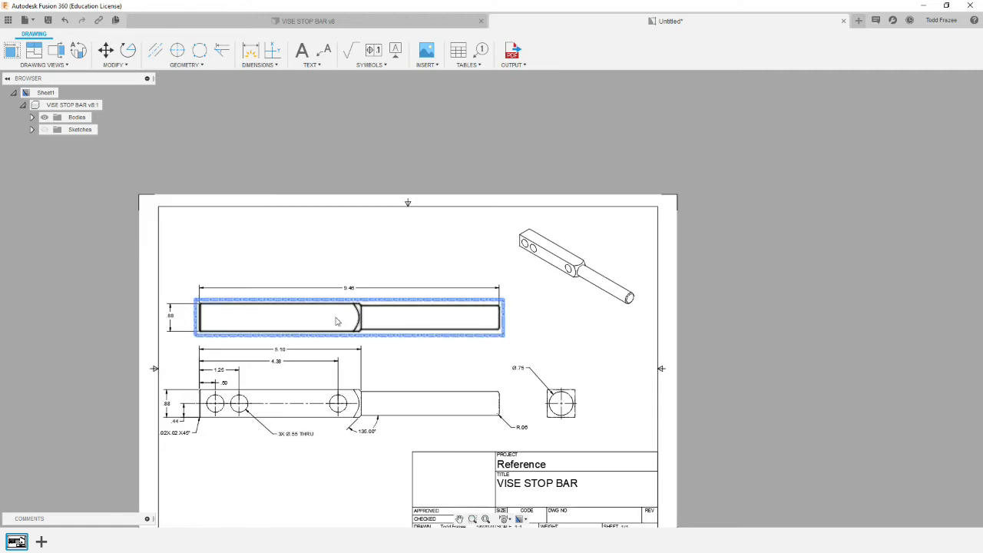
drag(350, 319, 350, 299)
click(289, 505)
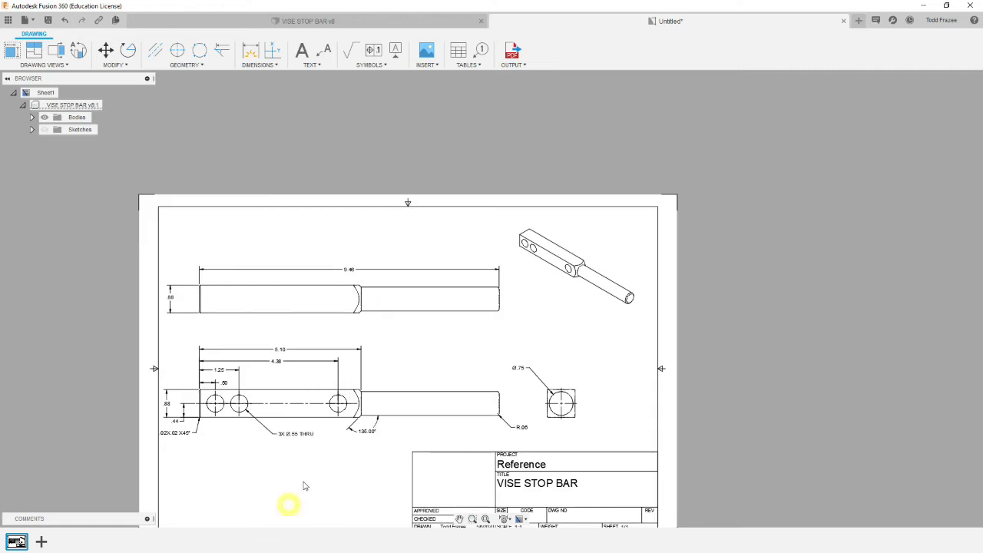
Step: Move the holes view of the bar slightly straight down to widen the gap below the upper view
scroll(288, 473, down, 2)
scroll(290, 474, up, 3)
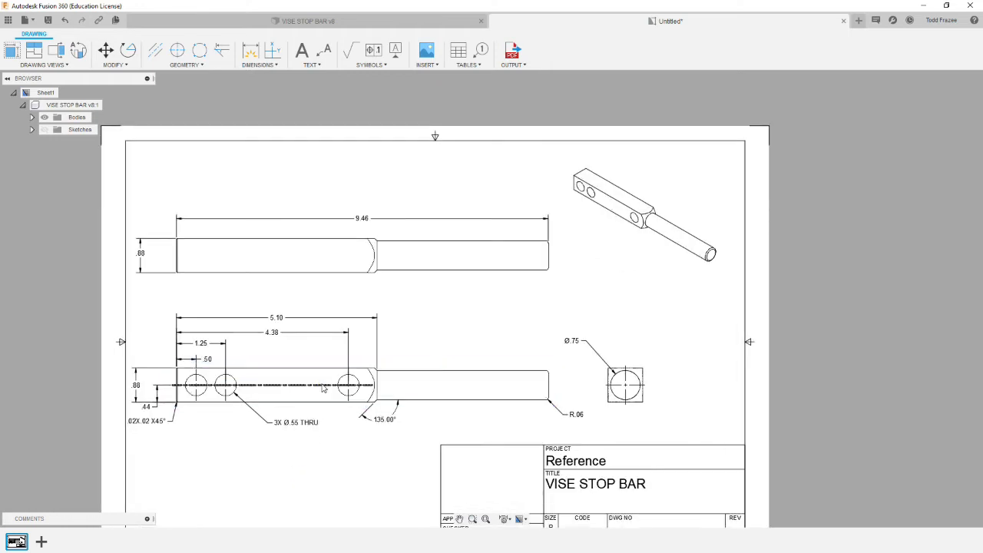
click(318, 386)
drag(374, 388, 371, 378)
click(369, 466)
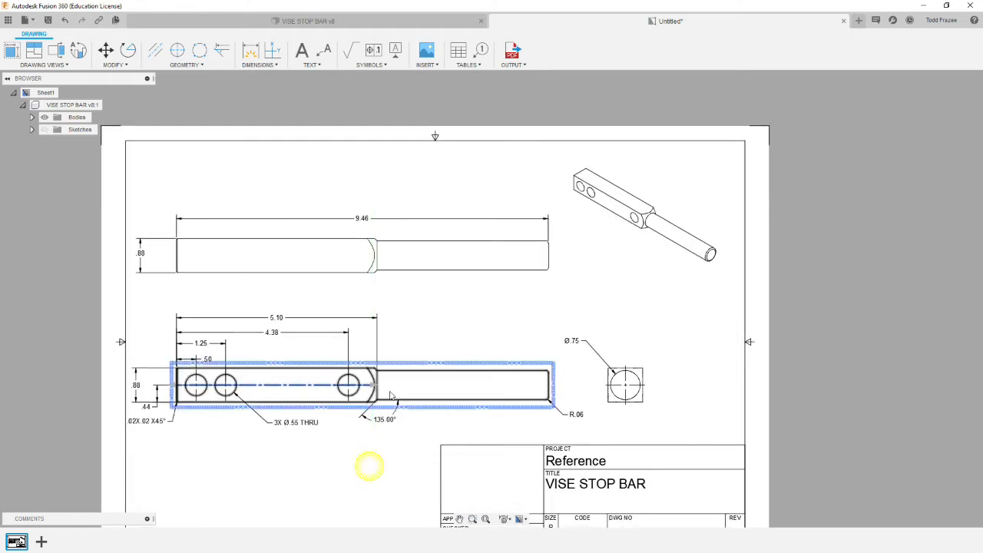
click(380, 385)
click(363, 384)
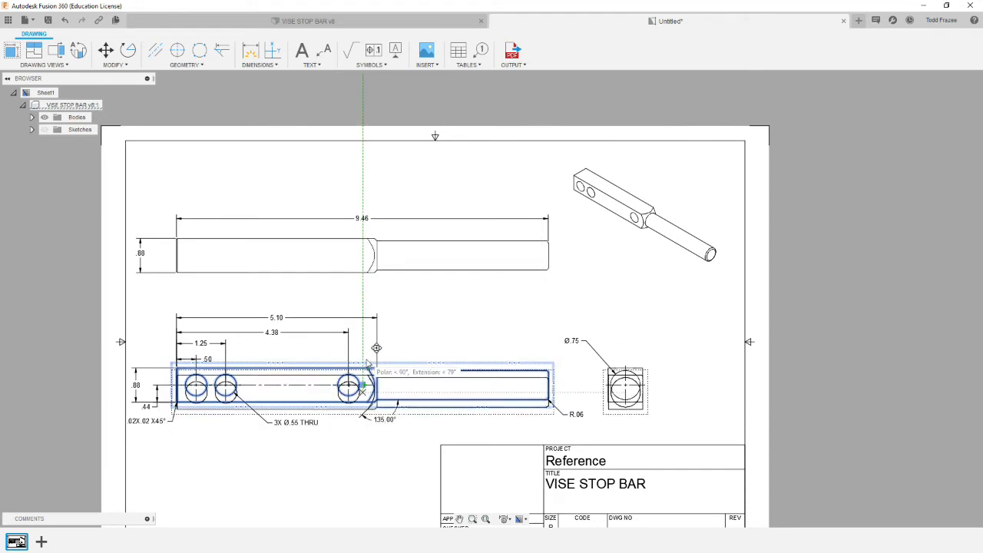
click(362, 392)
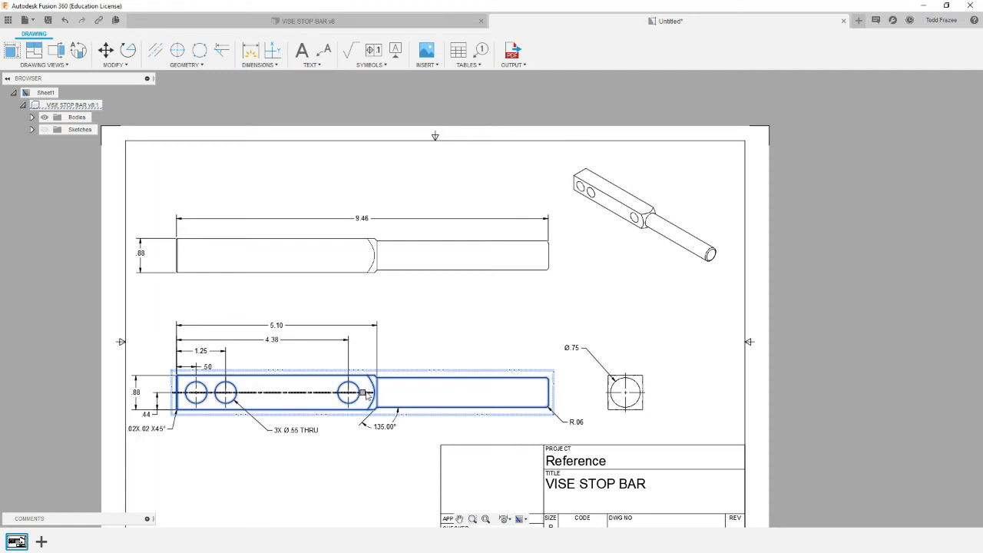
click(366, 375)
click(369, 394)
click(372, 393)
click(370, 371)
click(375, 449)
Step: Change the project name in the title block to "LARGE VISE STOP ASSY"
scroll(338, 489, down, 3)
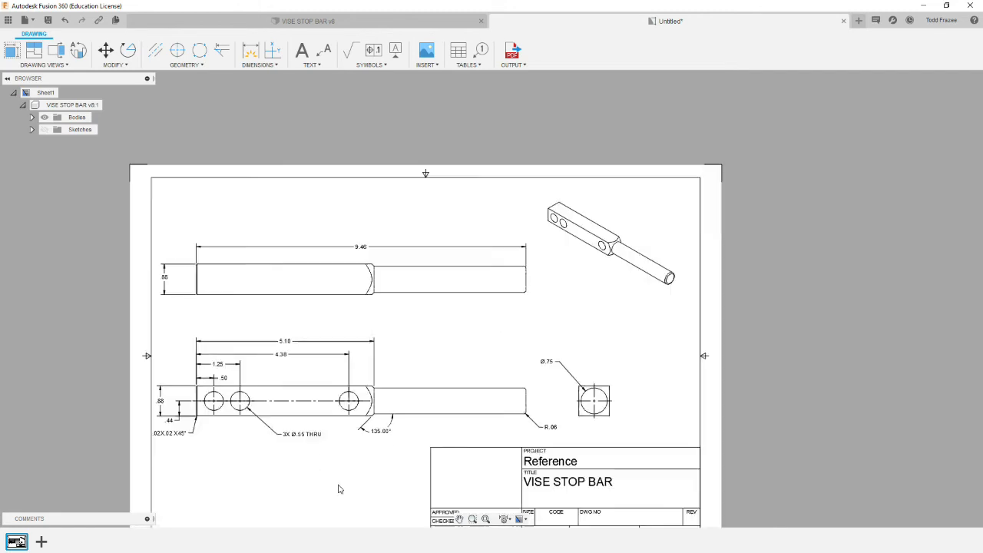
scroll(338, 489, up, 4)
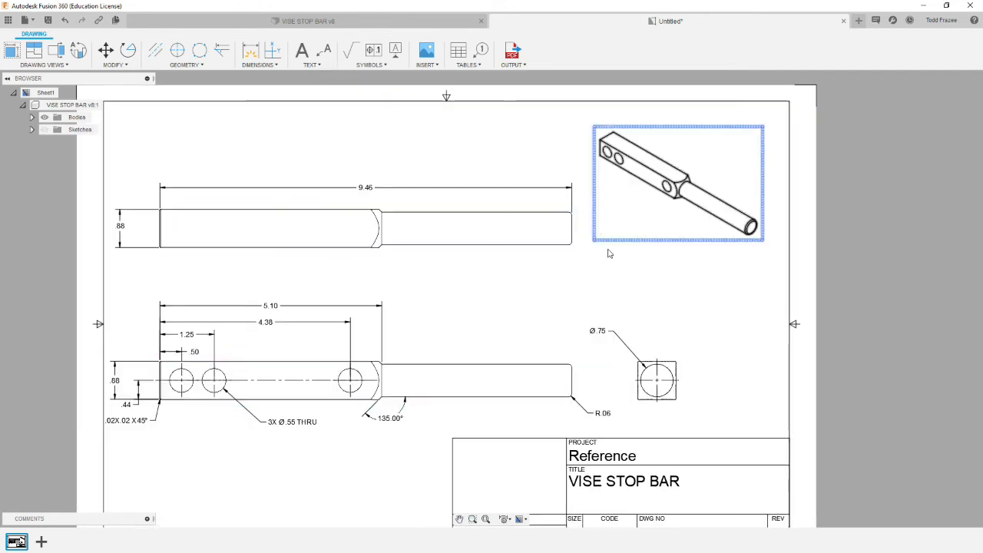
scroll(417, 417, down, 4)
scroll(428, 440, up, 3)
scroll(430, 435, up, 2)
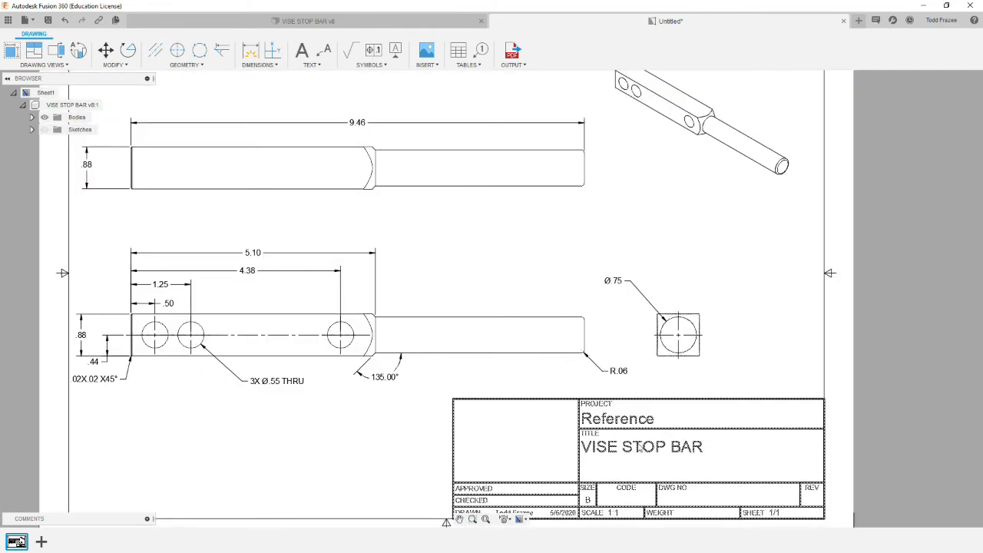
double_click(625, 418)
click(636, 428)
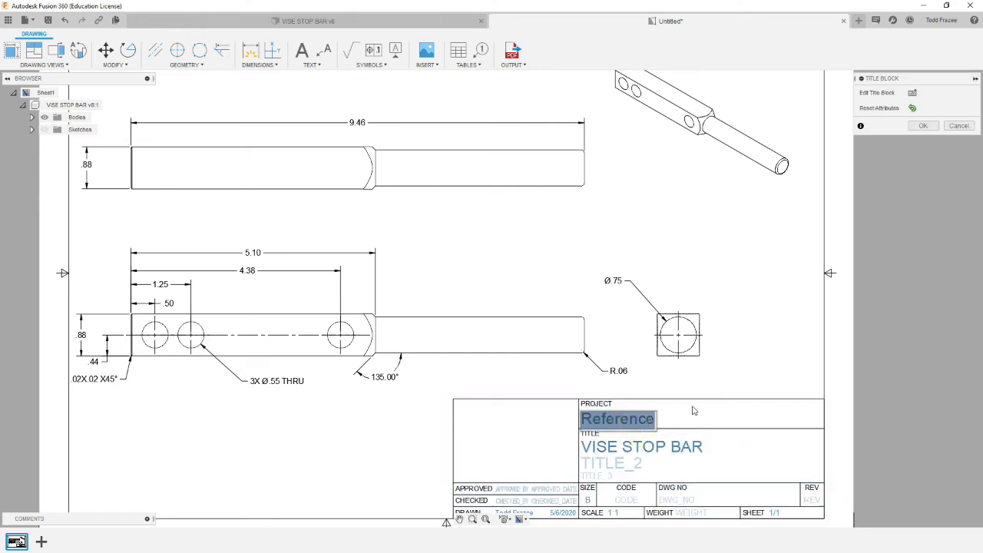
text(lARG)
key(BackSpace)
key(BackSpace)
key(BackSpace)
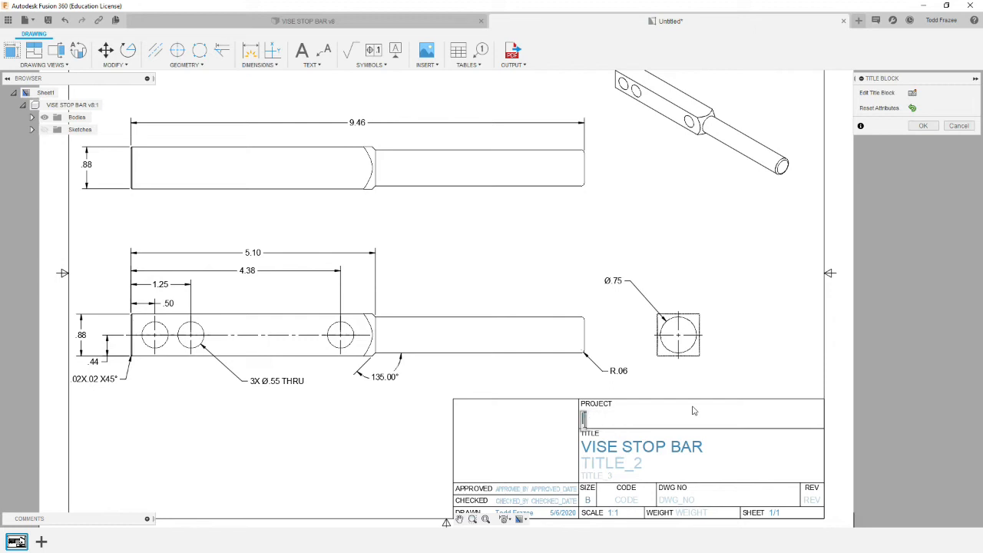
key(BackSpace)
text(LAR)
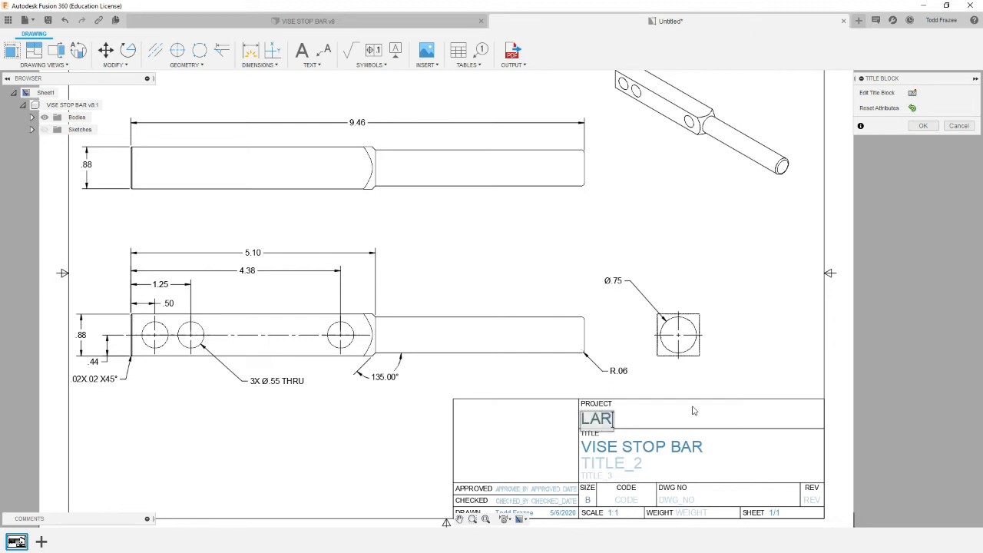
text(GE VISE )
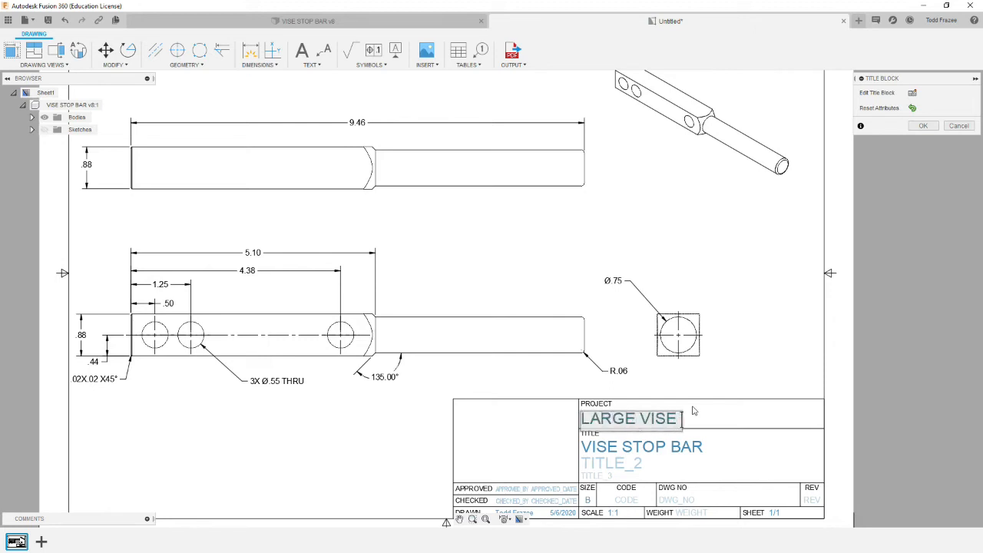
text(STOP ASSY)
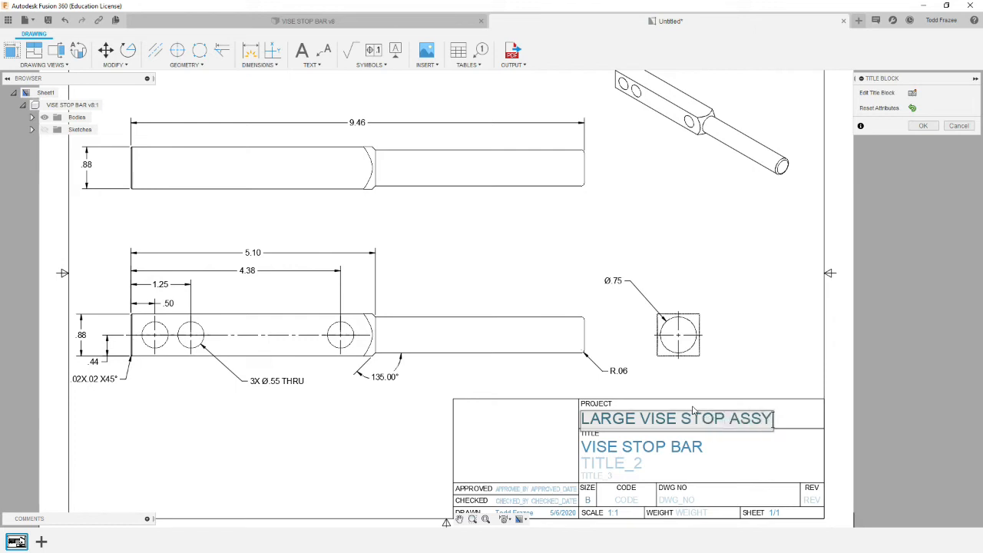
key(Return)
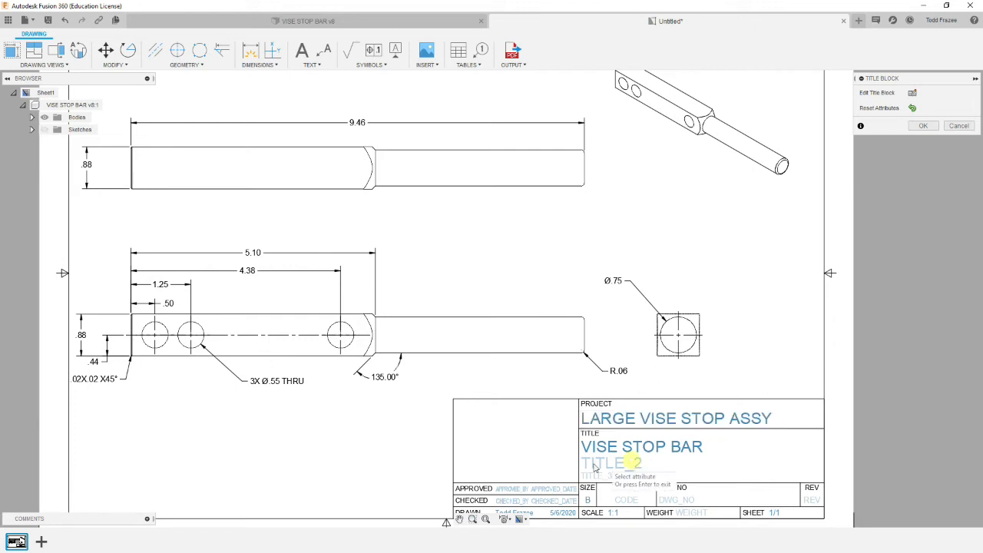
Step: Add the underlined text note "VISE STOP BAR" below the 3X Ø.55 THRU callout of the holes view
scroll(230, 476, down, 1)
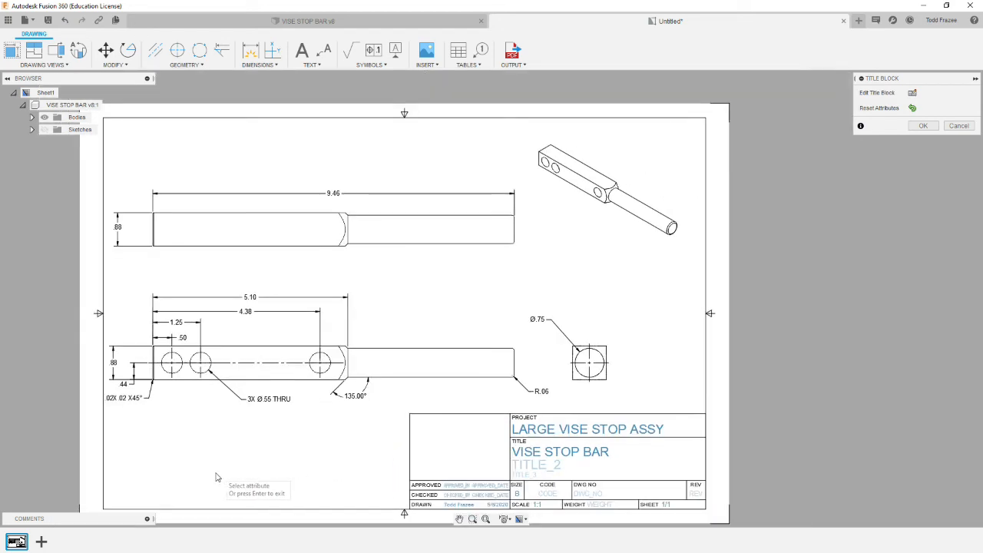
scroll(261, 483, up, 2)
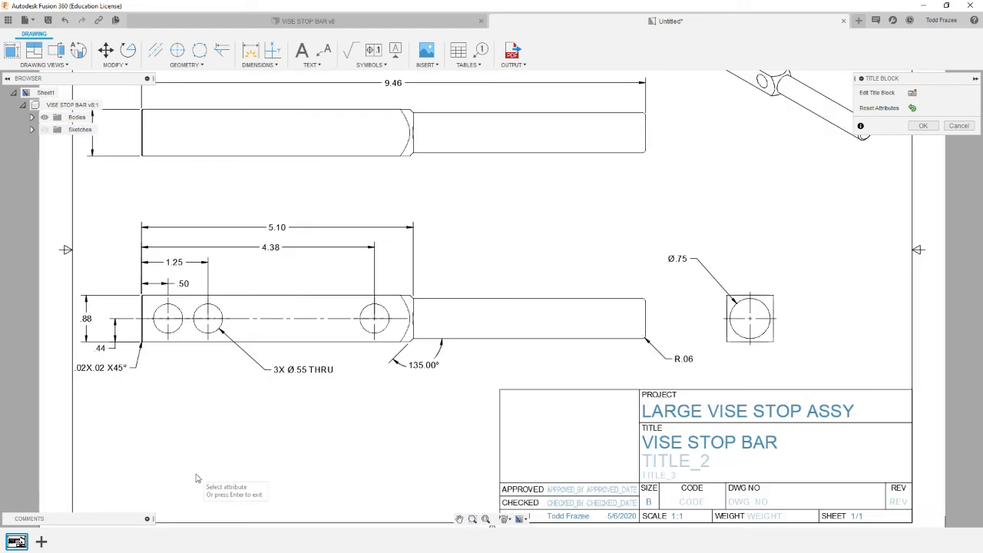
click(302, 51)
click(262, 396)
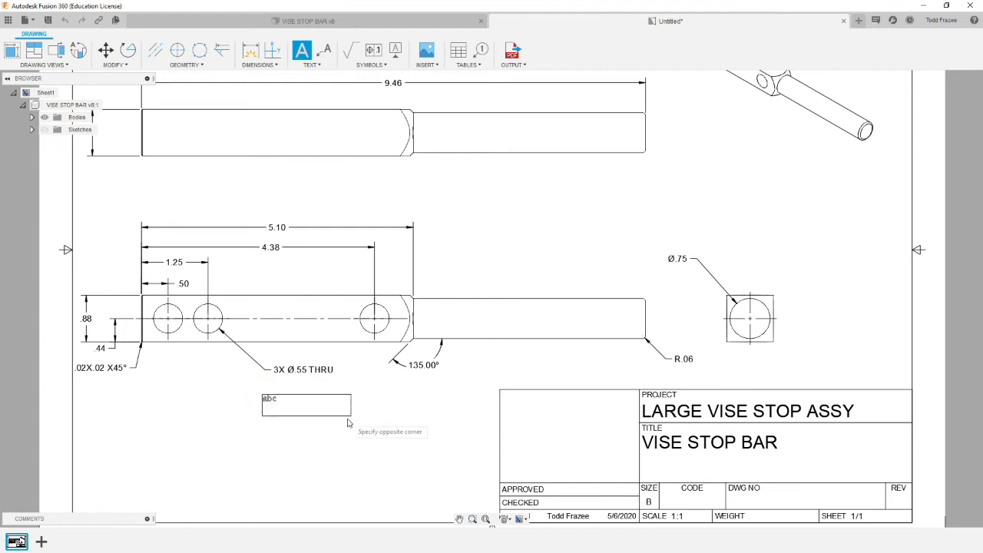
click(339, 416)
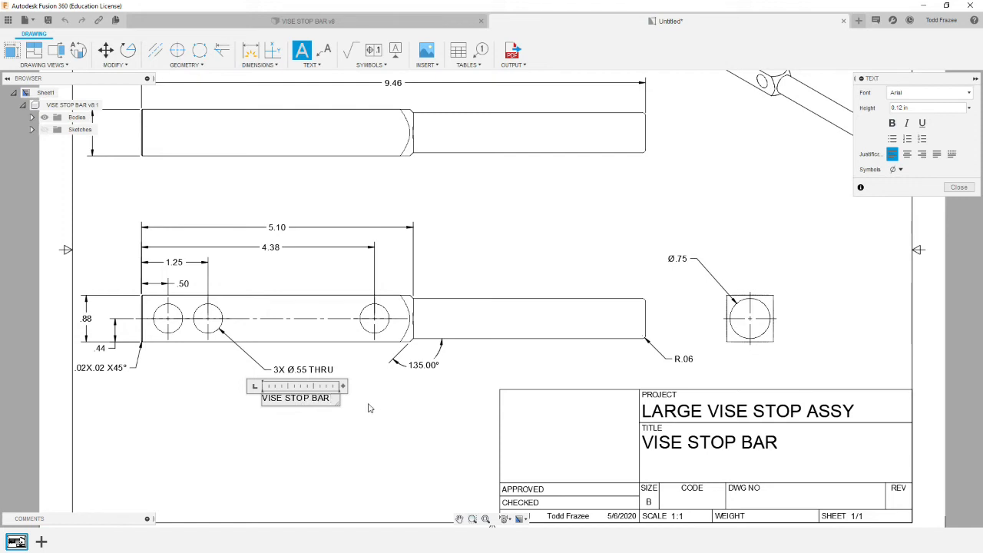
double_click(330, 397)
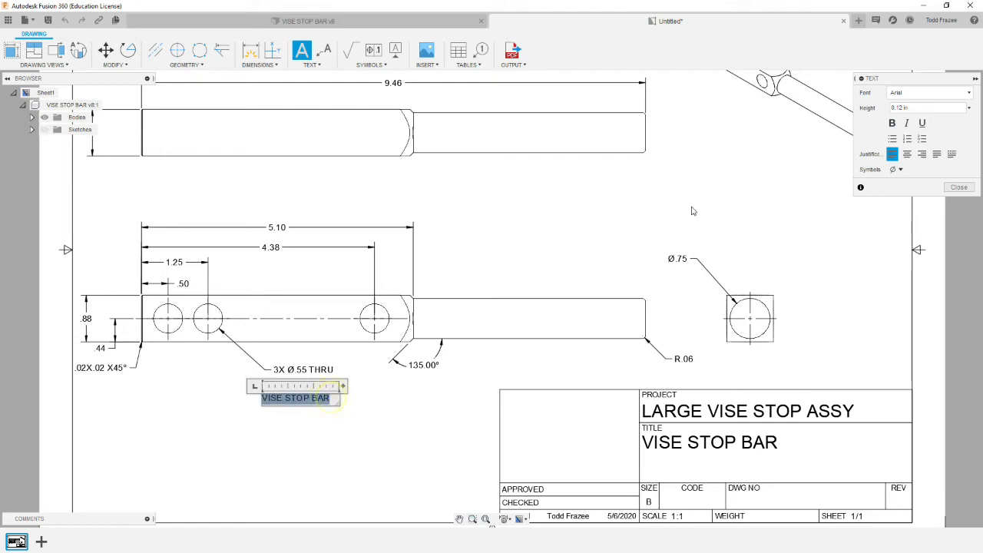
click(922, 124)
click(366, 472)
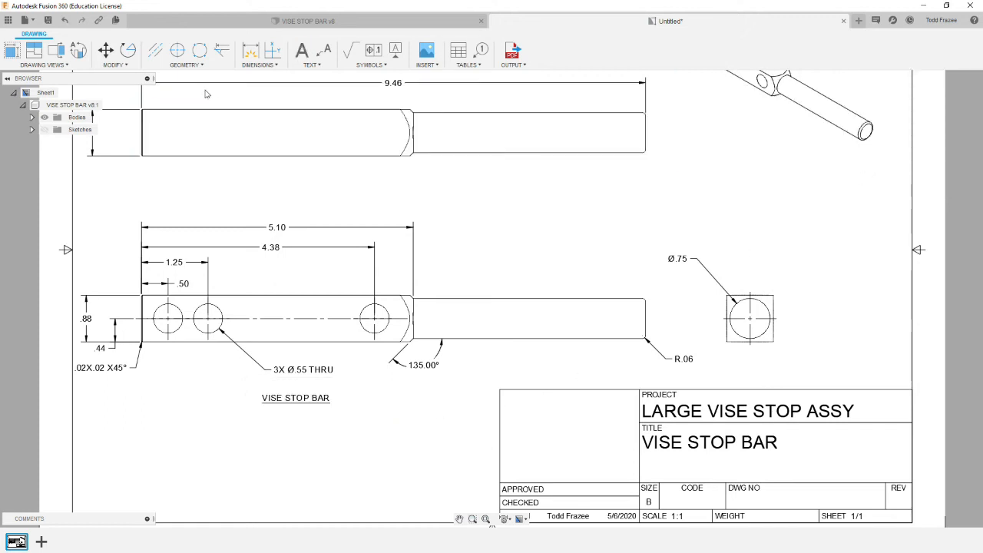
Step: Add a text note below the isometric view reading "VISE STOP BAR", "3D REF VIEW" and "SCALE 1:2" on separate lines
click(301, 53)
click(744, 159)
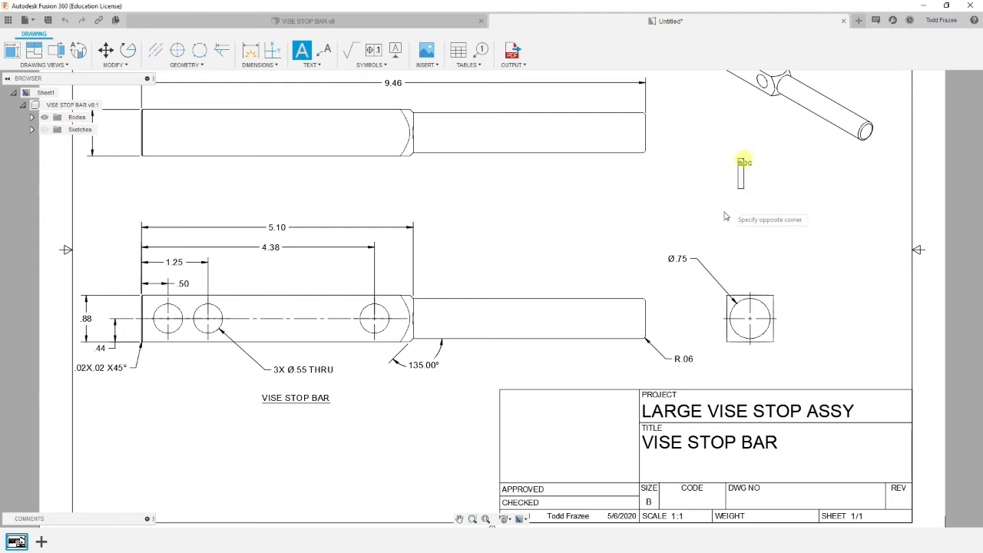
click(795, 198)
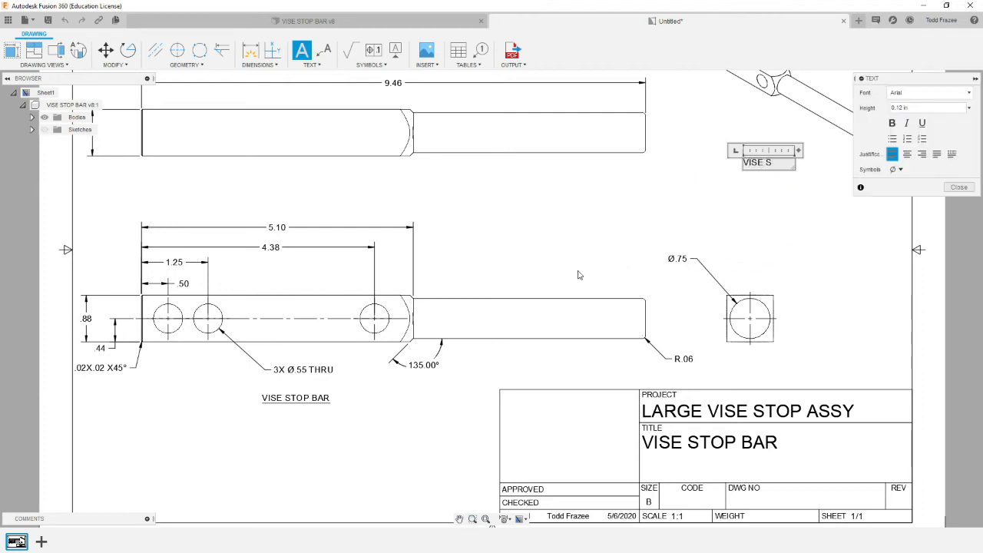
text(VISE STOP B)
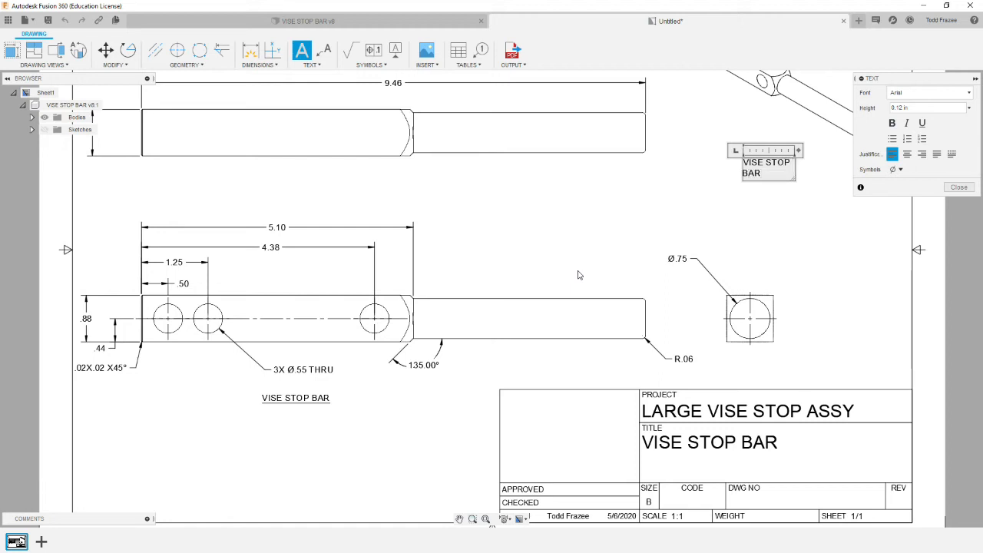
text(AR)
key(Return)
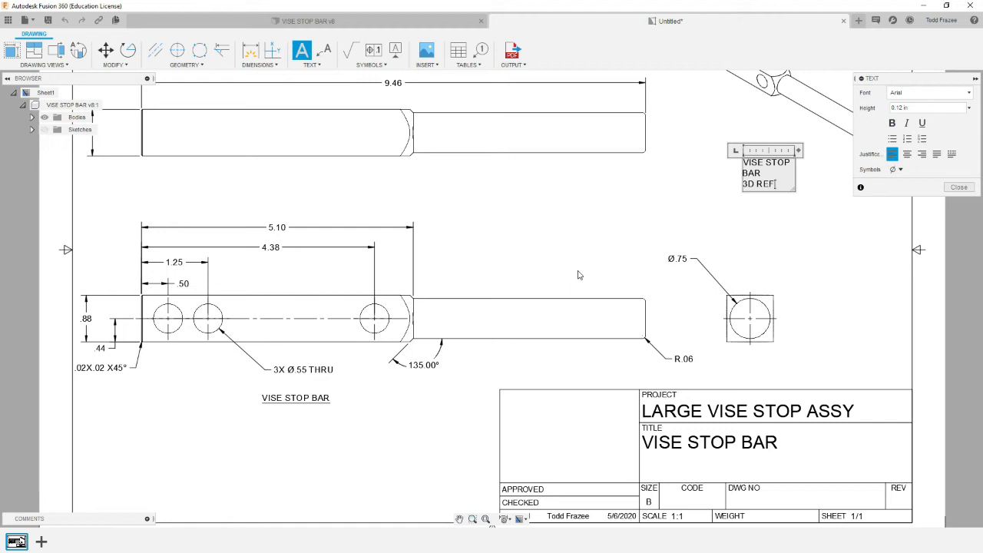
text(IED)
text(W)
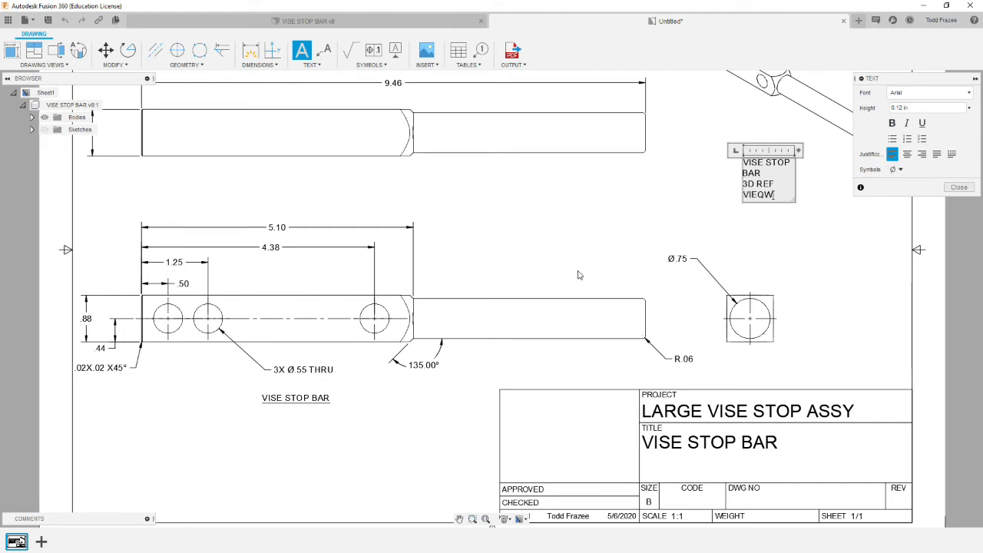
key(BackSpace)
key(BackSpace)
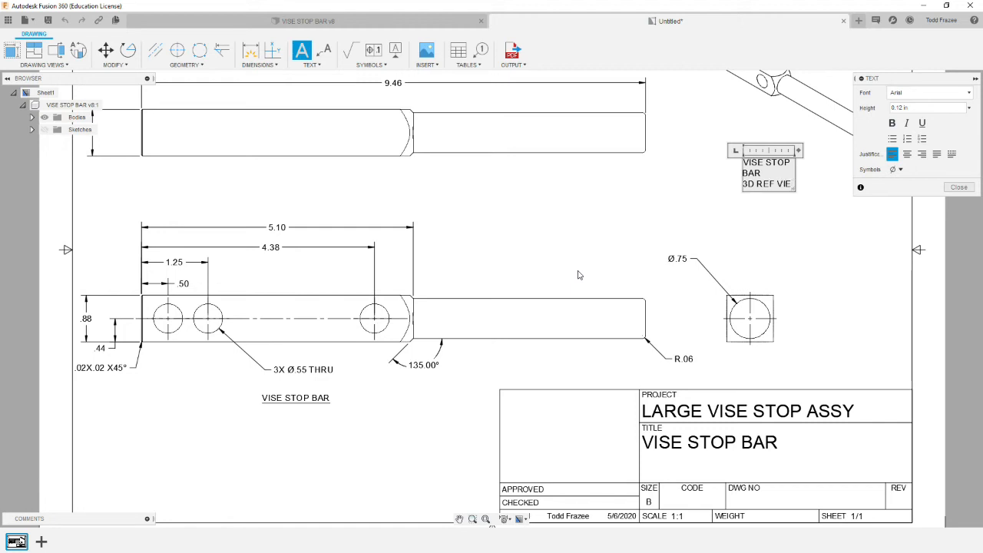
text(W)
key(Return)
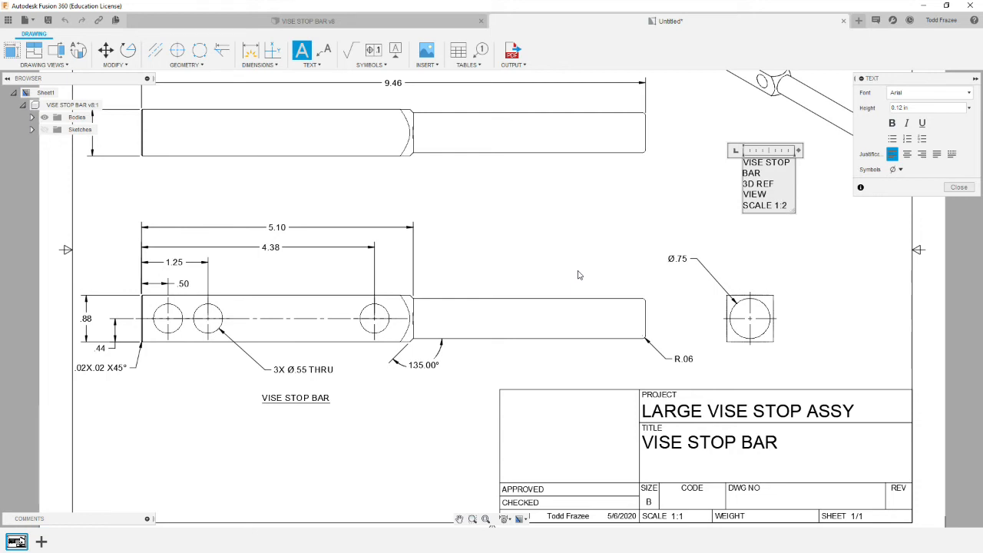
click(958, 187)
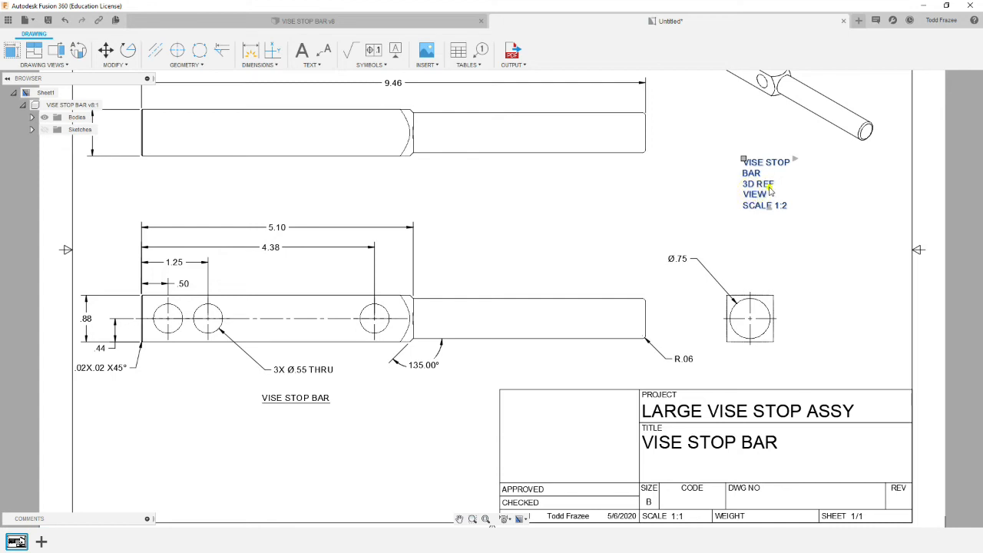
Step: Widen the note below the isometric view so each phrase fits one line, then centre and underline all its text
double_click(769, 189)
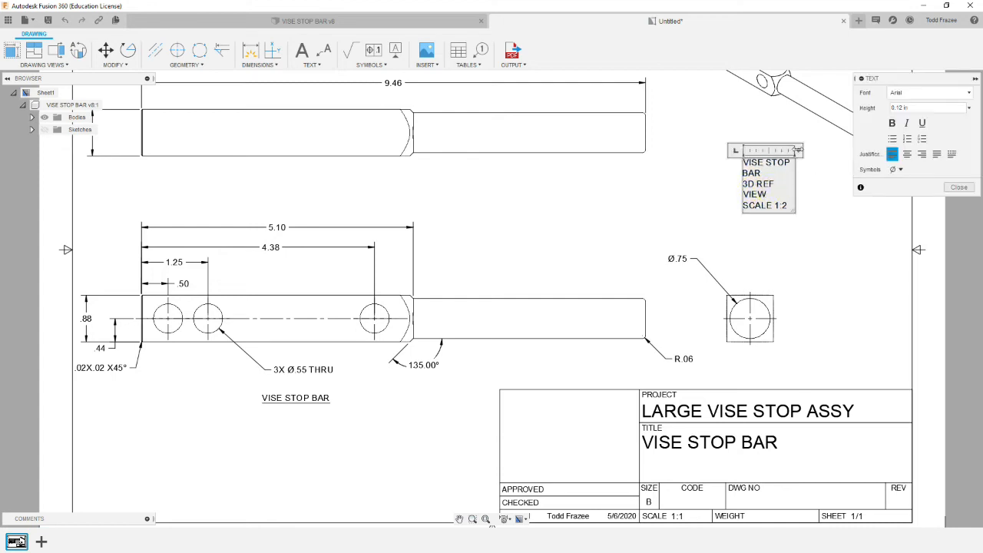
drag(797, 150, 834, 148)
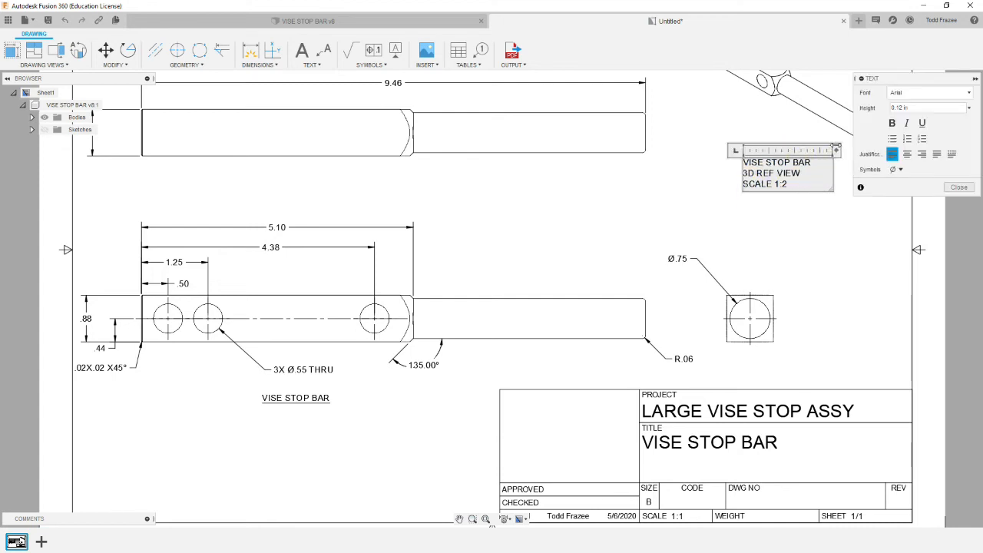
click(907, 154)
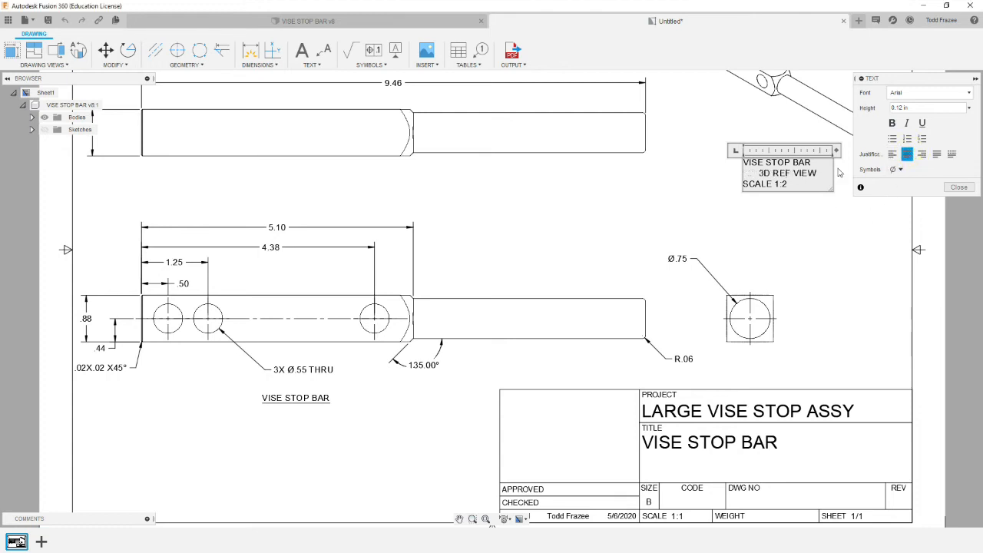
key(ctrl+a)
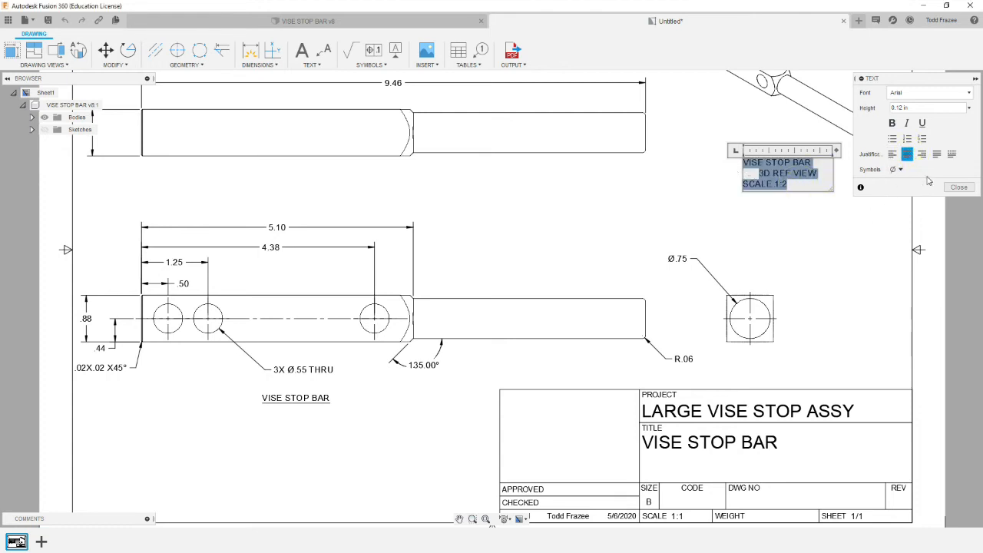
click(907, 153)
click(922, 123)
click(958, 186)
click(819, 258)
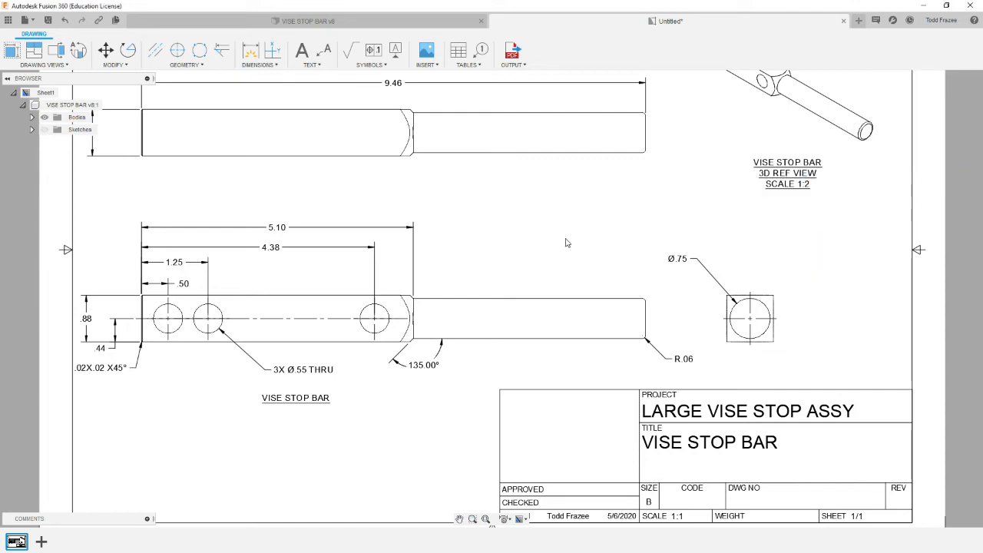
Step: Save the finished drawing as "VISE STOP BAR Drawing" in the ADVM-62-T-FRAZEE folder and close it
scroll(582, 249, down, 5)
scroll(526, 273, up, 6)
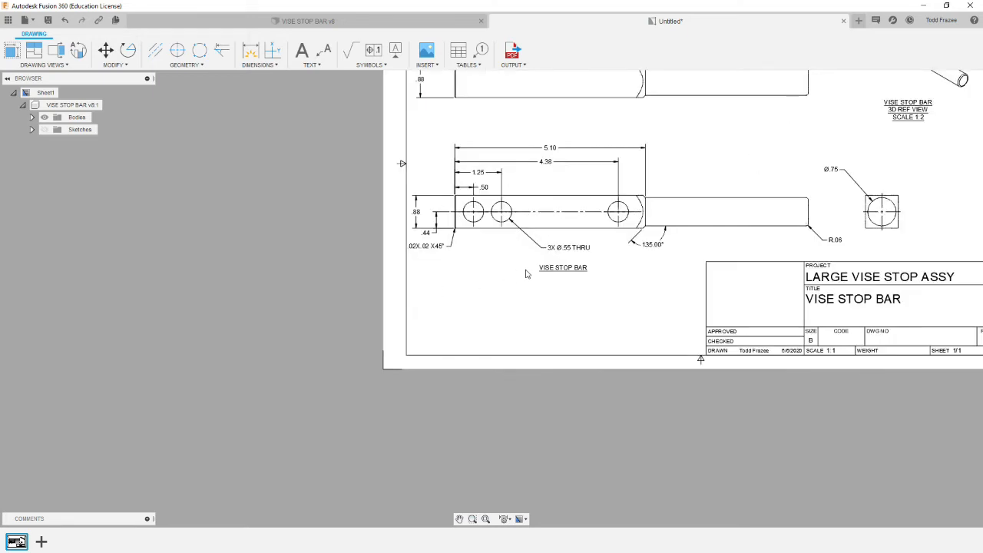
scroll(588, 309, down, 5)
scroll(732, 278, up, 1)
scroll(854, 137, up, 1)
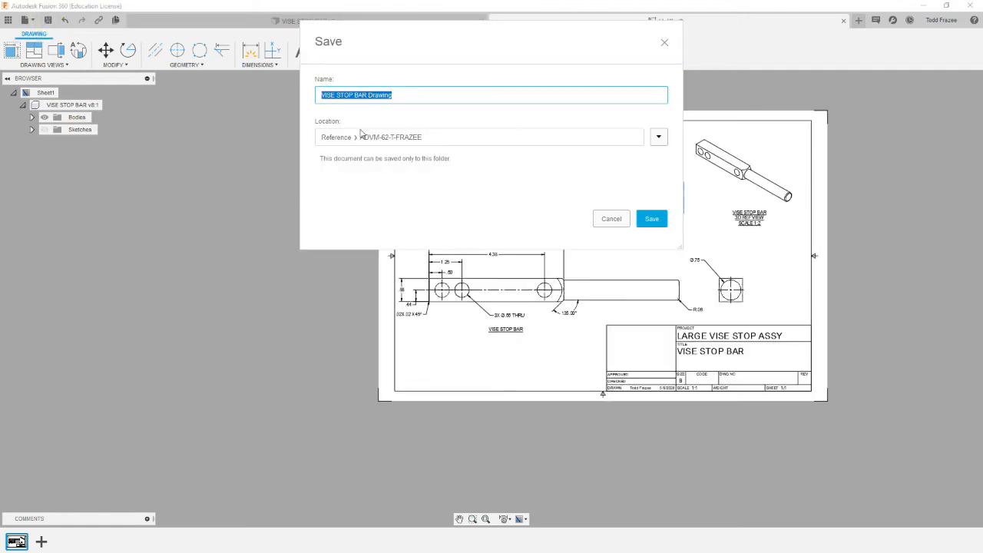
click(651, 225)
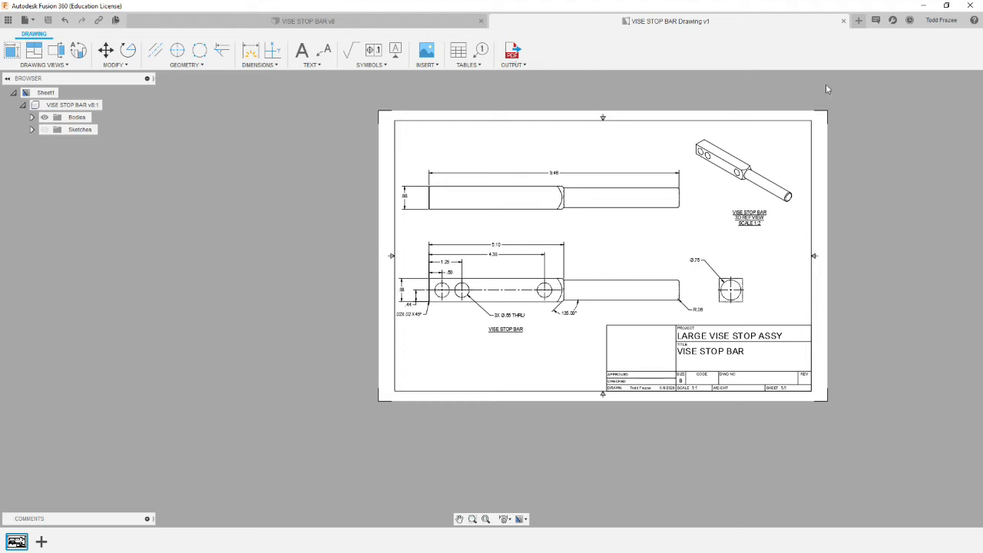
click(843, 20)
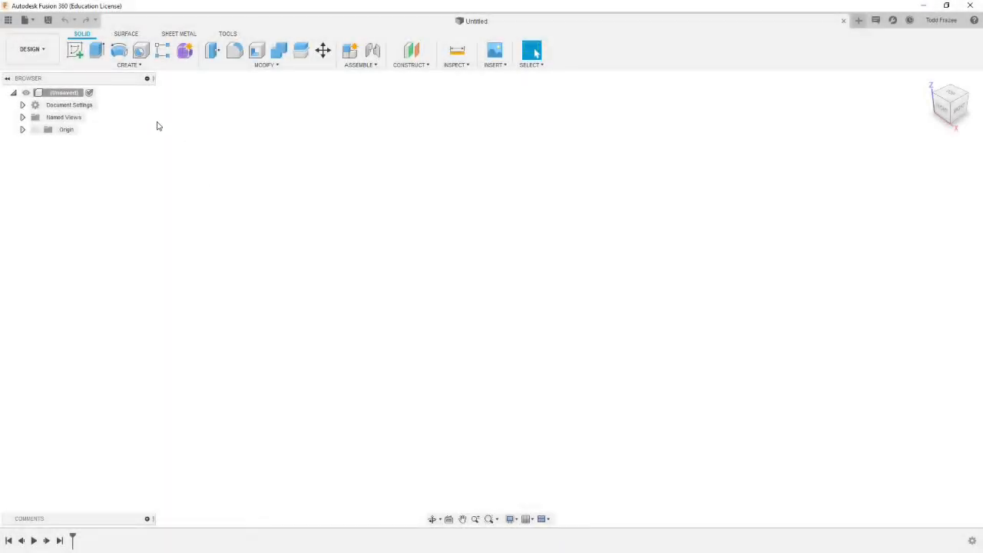
Step: Open the VISE STOP BLOCK design from the ADVM-62-T-FRAZEE project folder
click(8, 19)
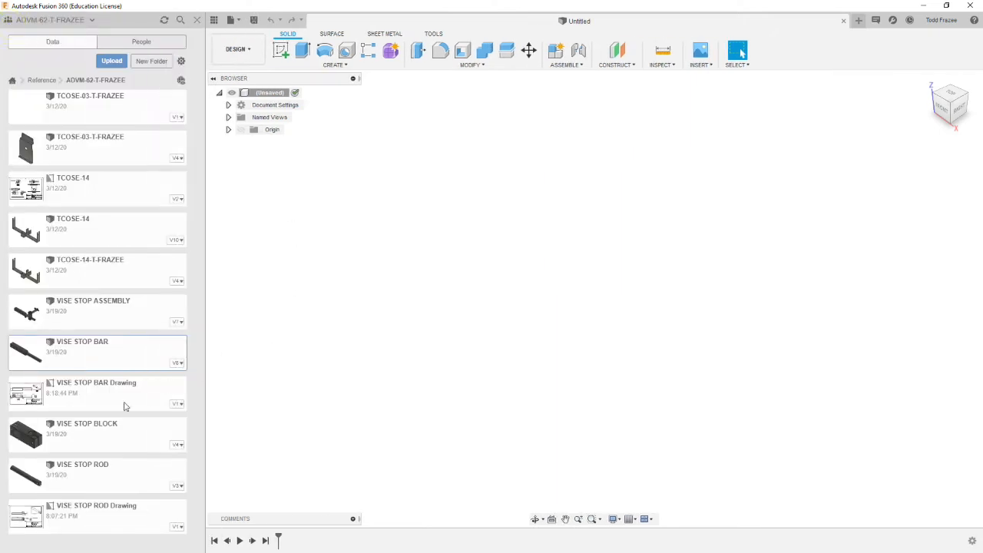
double_click(77, 436)
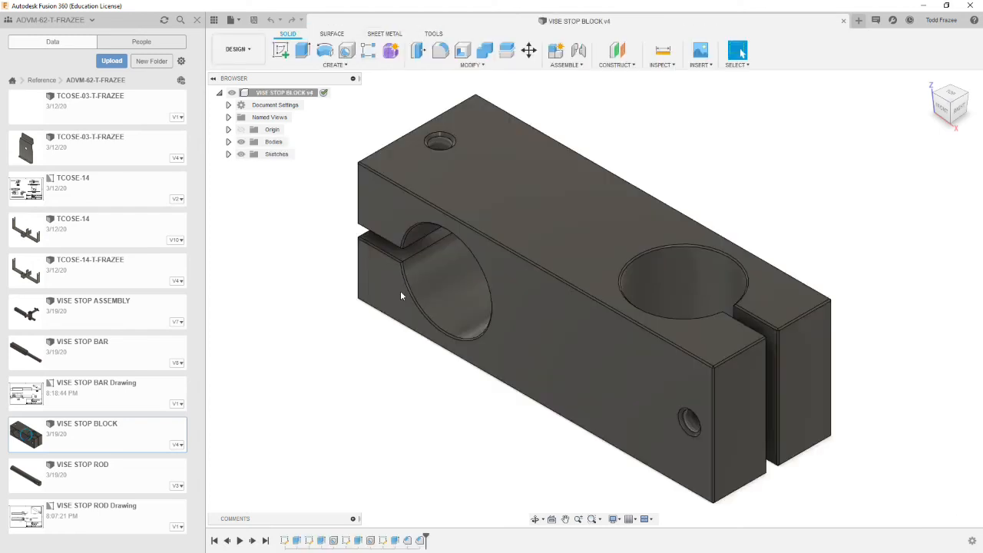
click(198, 21)
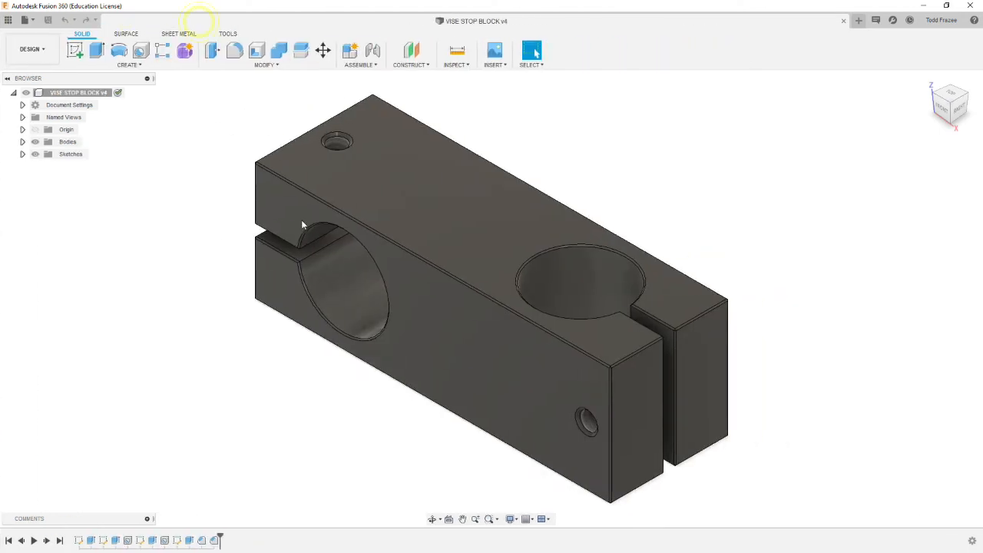
Step: Create a new drawing from the VISE STOP BLOCK design
click(48, 51)
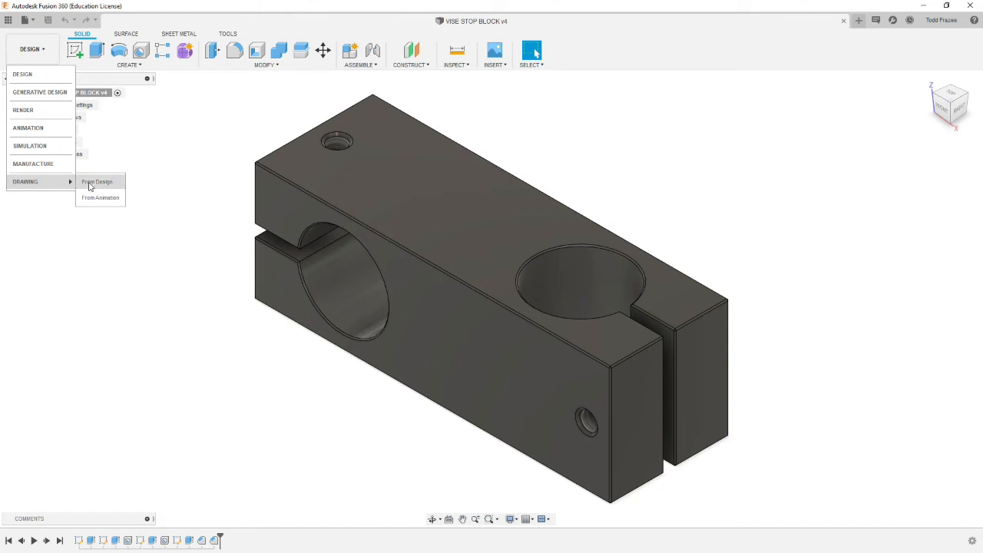
click(88, 181)
click(925, 280)
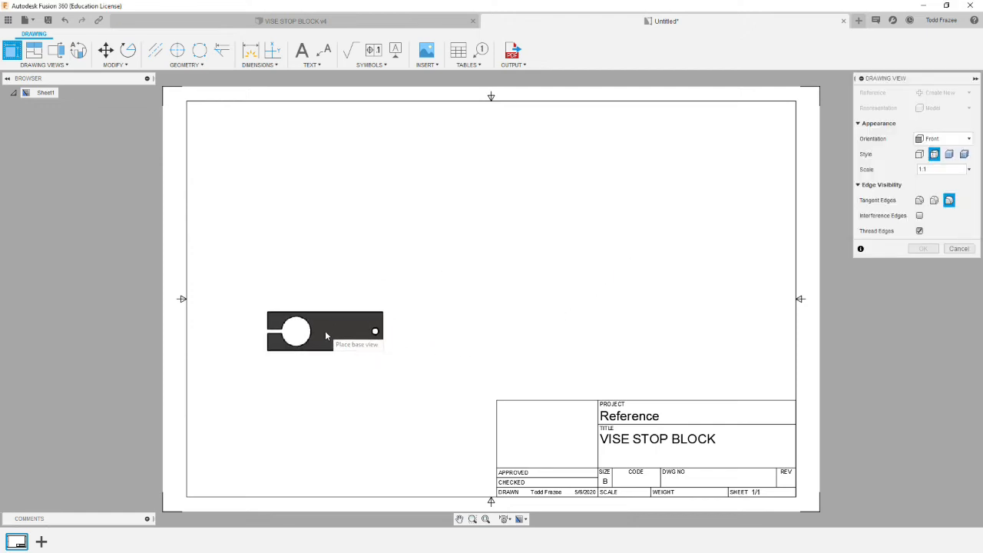
Step: Place the block's Front base view in the lower-left area of the sheet at 1:1, showing visible edges only
click(325, 322)
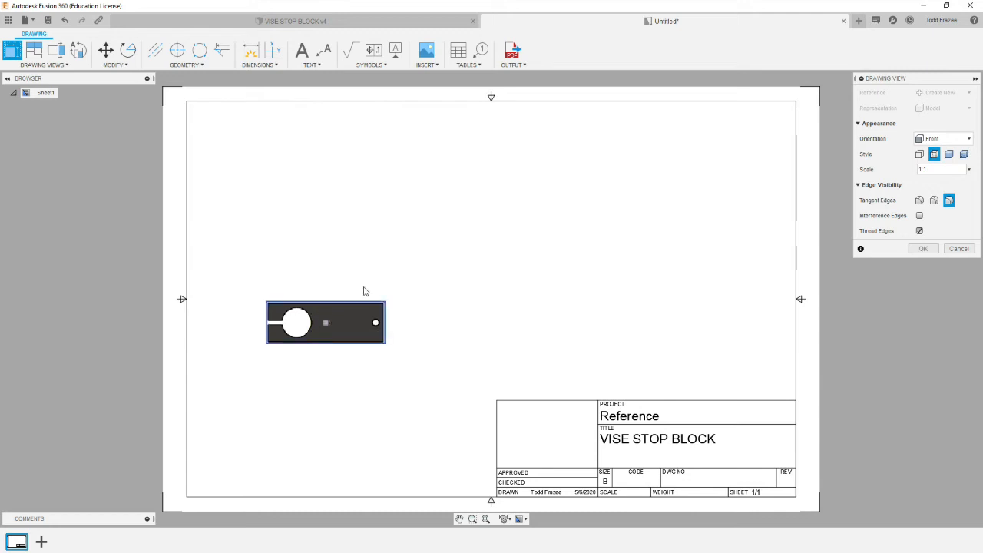
click(919, 154)
click(923, 248)
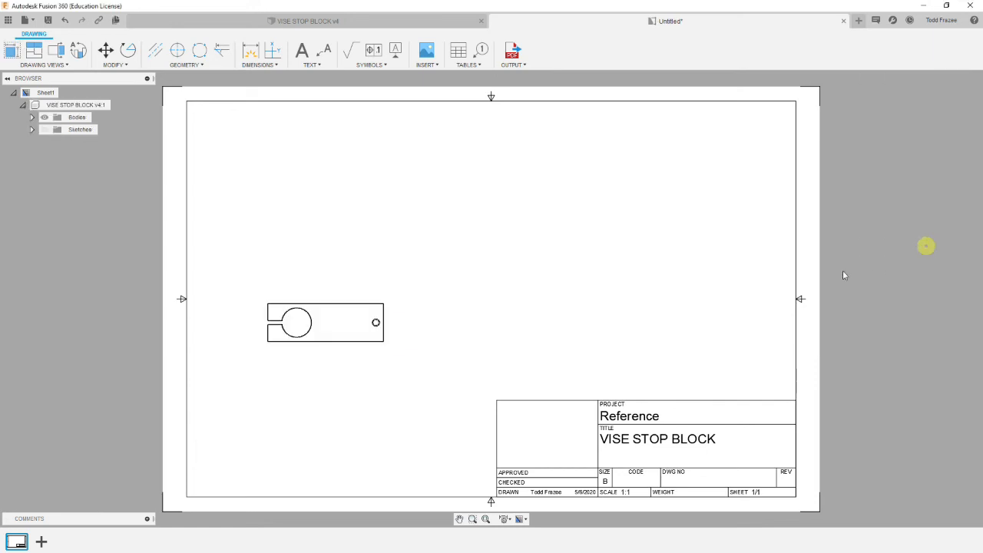
Step: Project a top view above the front view, a side view to its right, and an isometric view in the sheet's upper-right corner
click(338, 302)
click(34, 50)
click(316, 244)
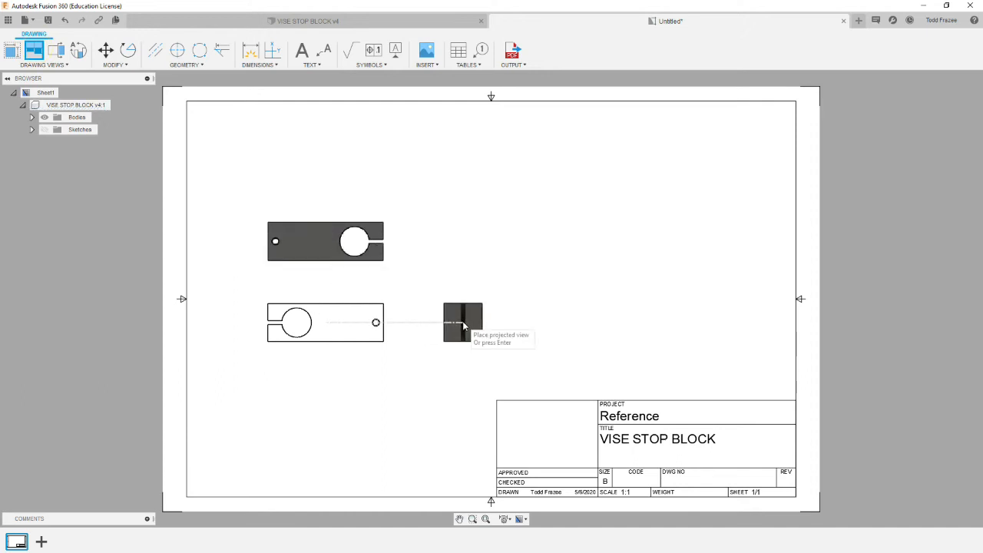
click(463, 324)
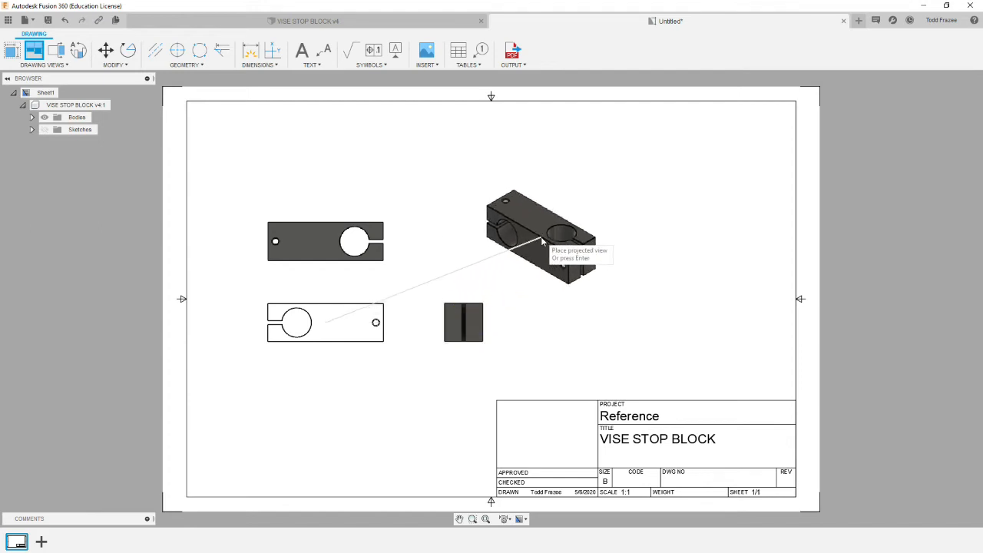
click(679, 187)
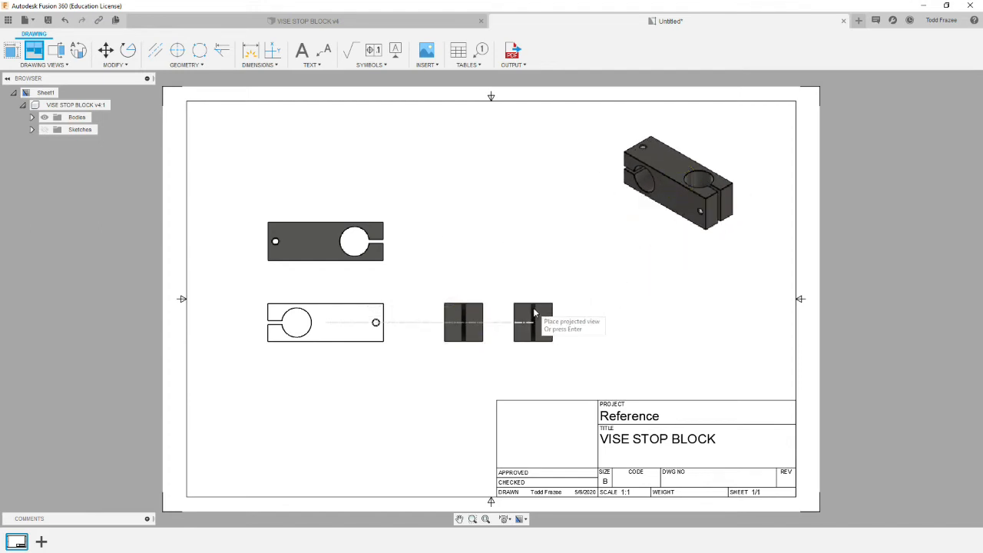
key(Return)
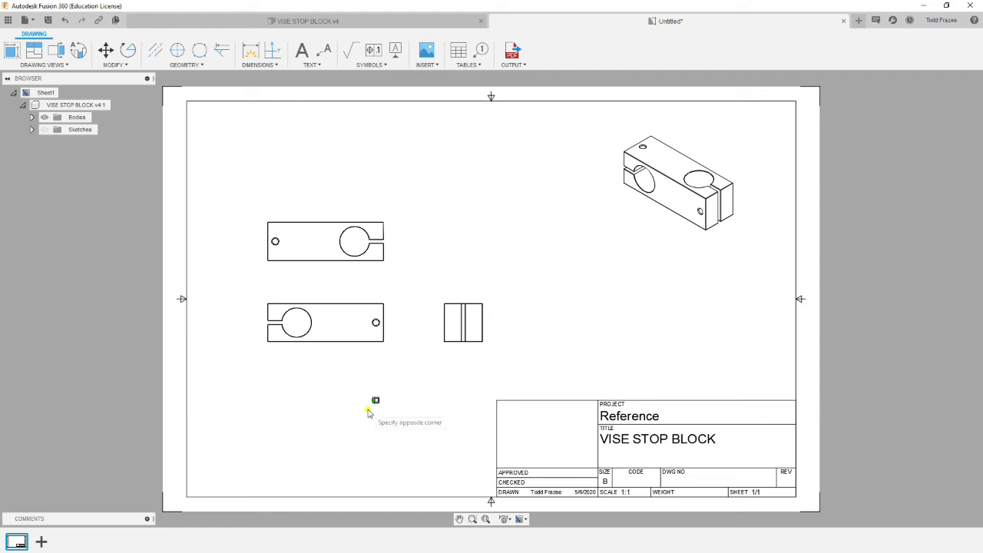
Step: Add center marks to the large bore and small hole in both the front and top views
scroll(336, 284, up, 1)
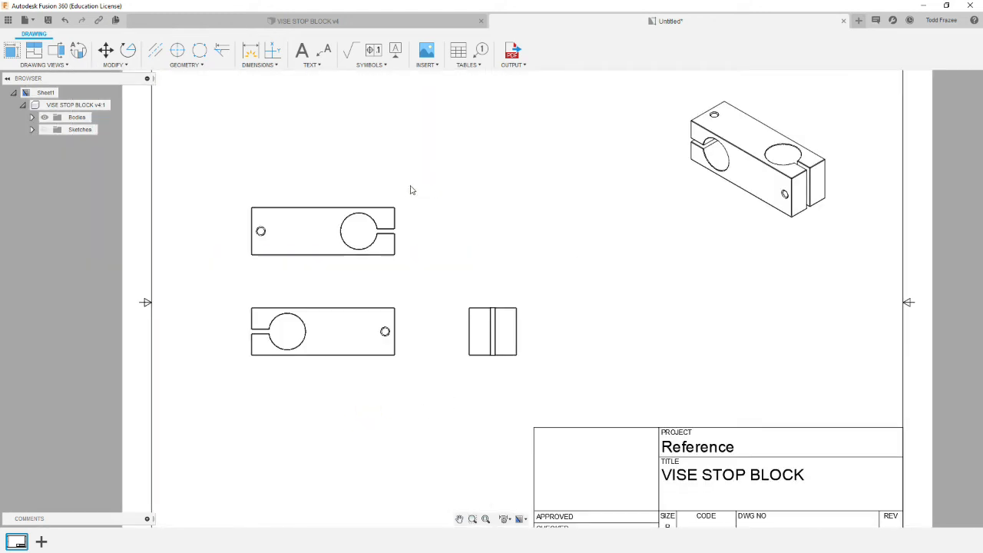
click(177, 51)
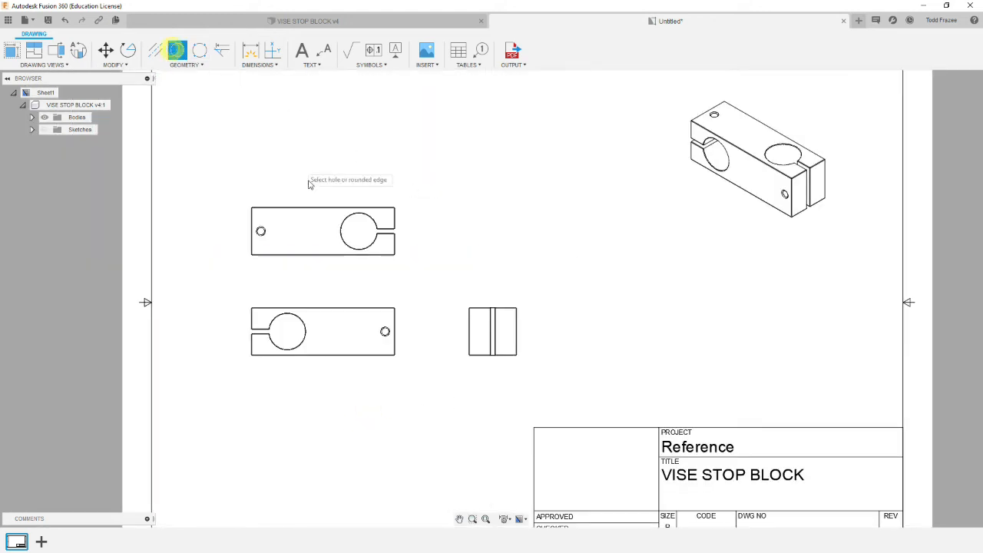
click(304, 334)
click(374, 244)
scroll(384, 333, up, 3)
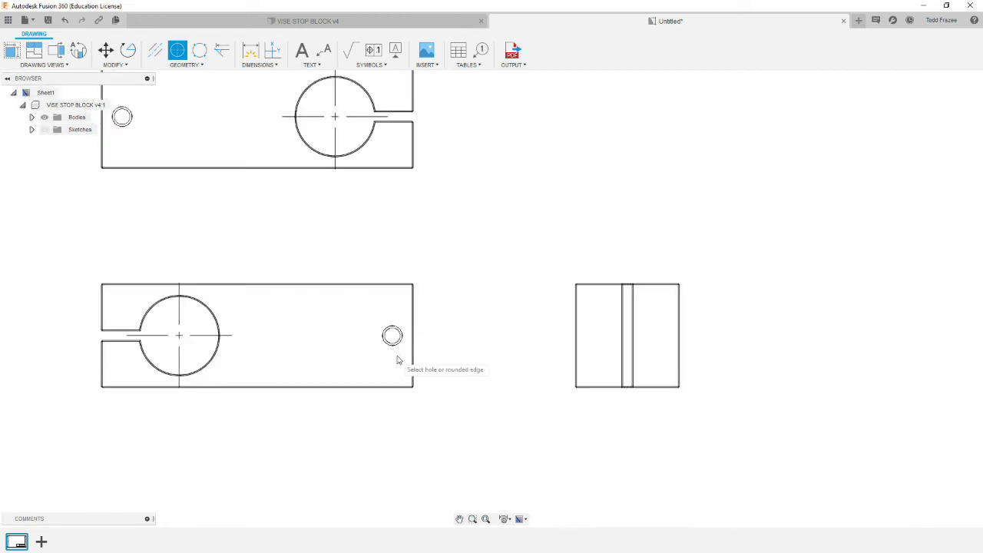
scroll(397, 353, up, 3)
click(399, 346)
scroll(253, 324, down, 3)
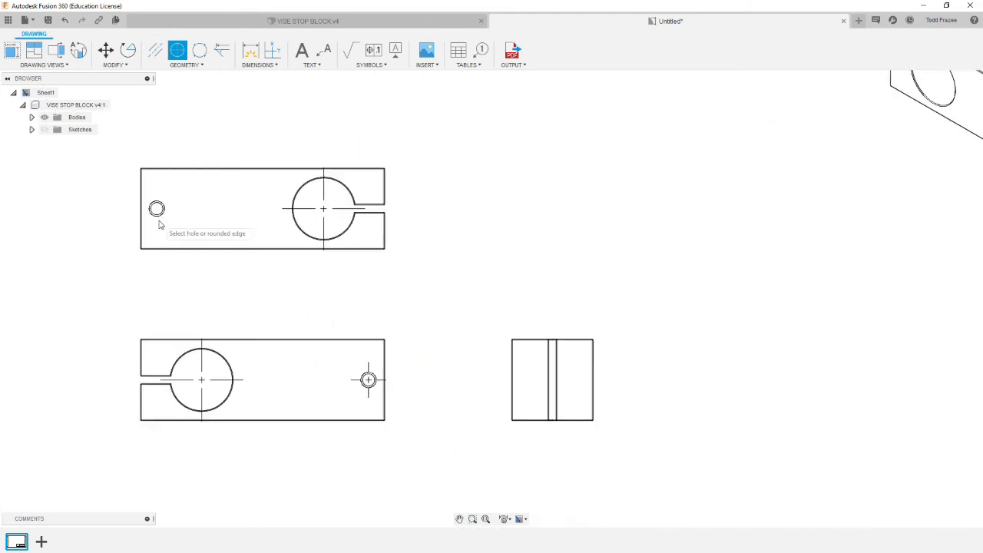
scroll(159, 224, up, 3)
click(155, 202)
scroll(283, 306, down, 3)
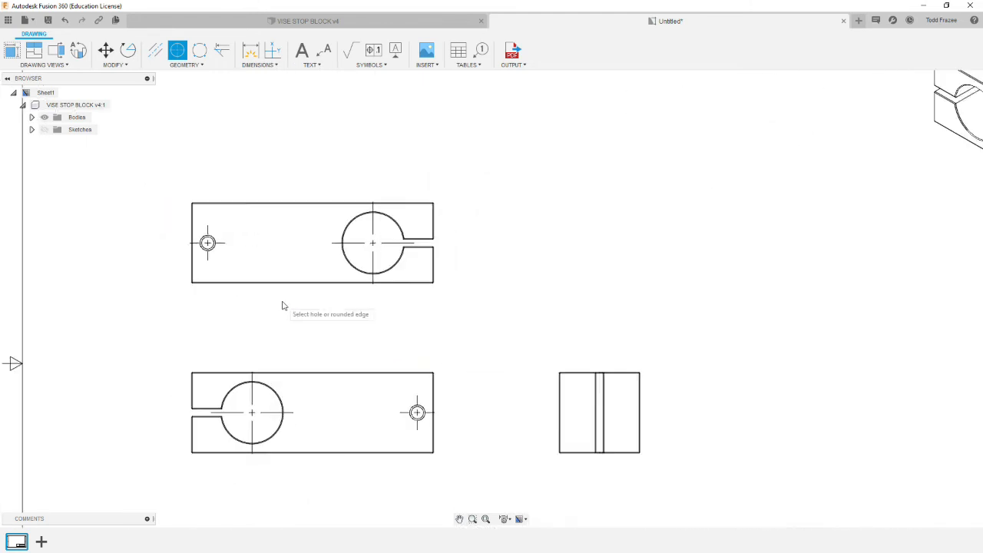
scroll(283, 305, down, 1)
key(Escape)
scroll(349, 274, down, 3)
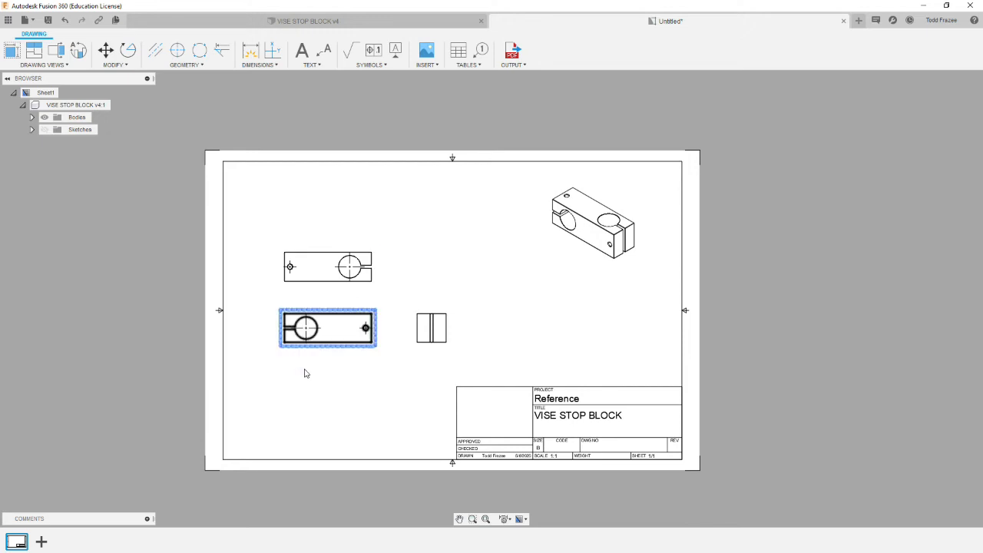
Step: Project a bottom view of the block directly below the front view
scroll(368, 399, up, 3)
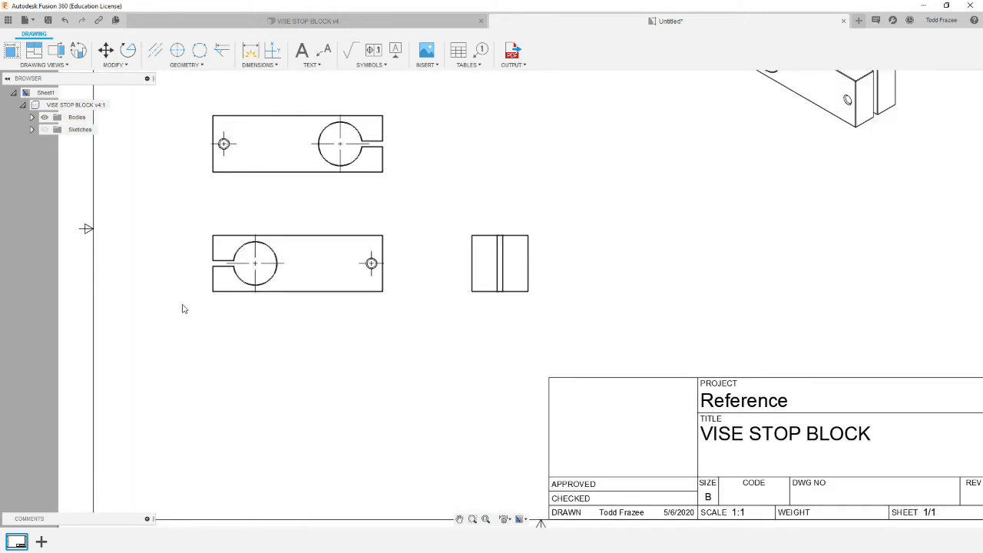
scroll(183, 308, down, 2)
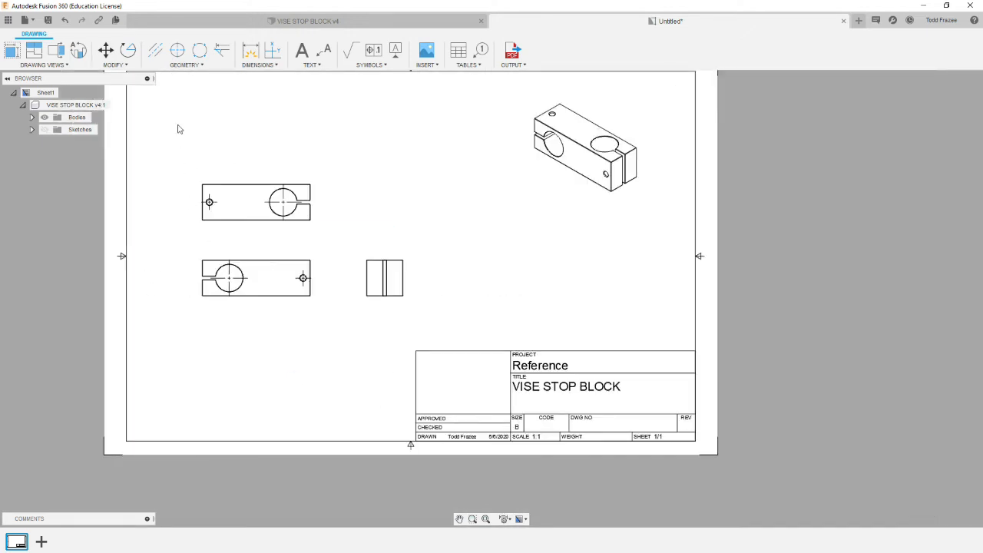
click(33, 50)
click(283, 298)
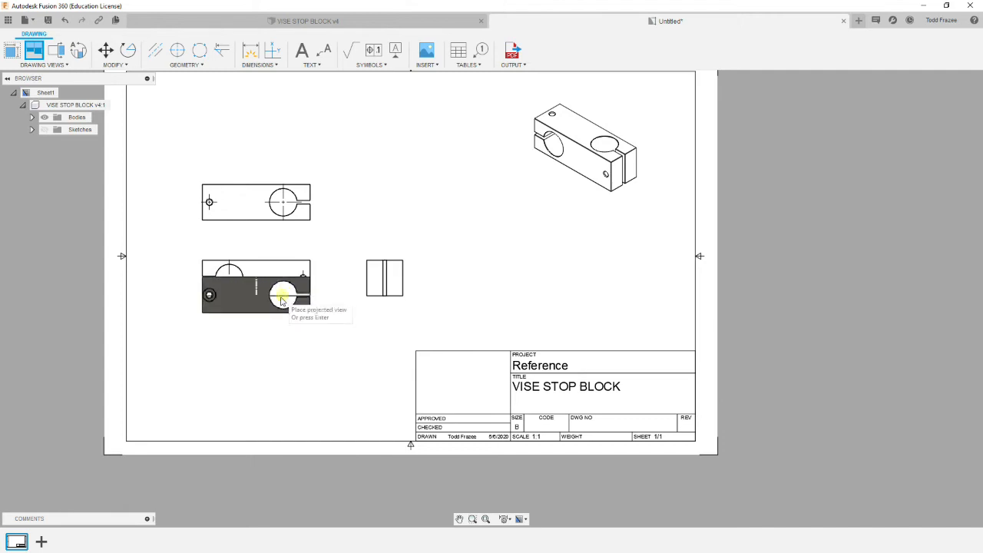
click(275, 347)
key(Return)
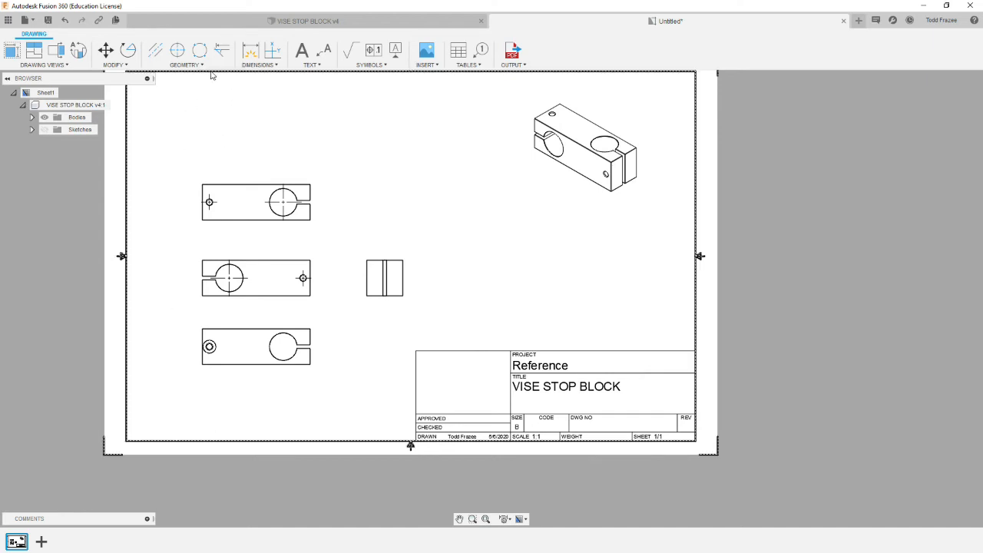
Step: Add center marks to the large bore and the small counterbored hole in the bottom view
click(177, 50)
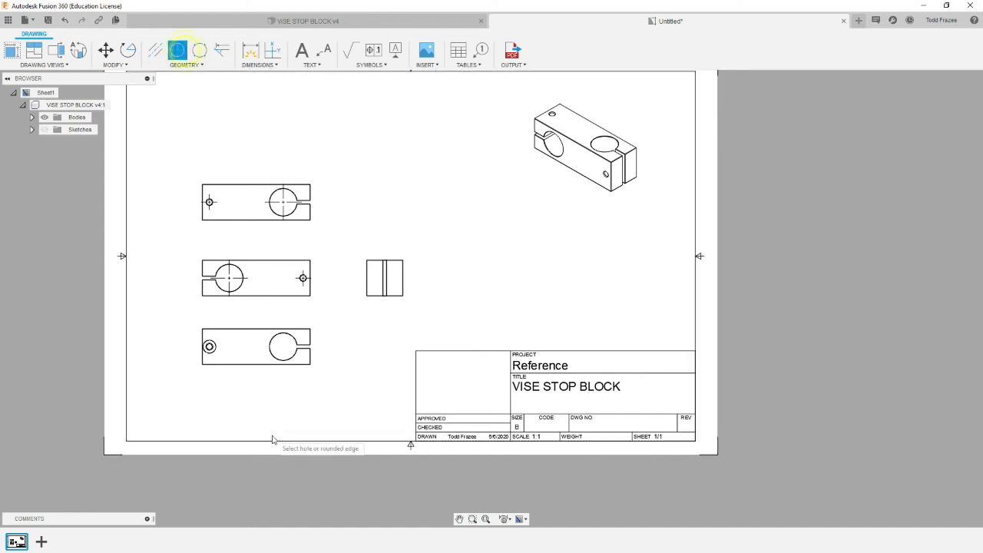
click(280, 357)
click(209, 347)
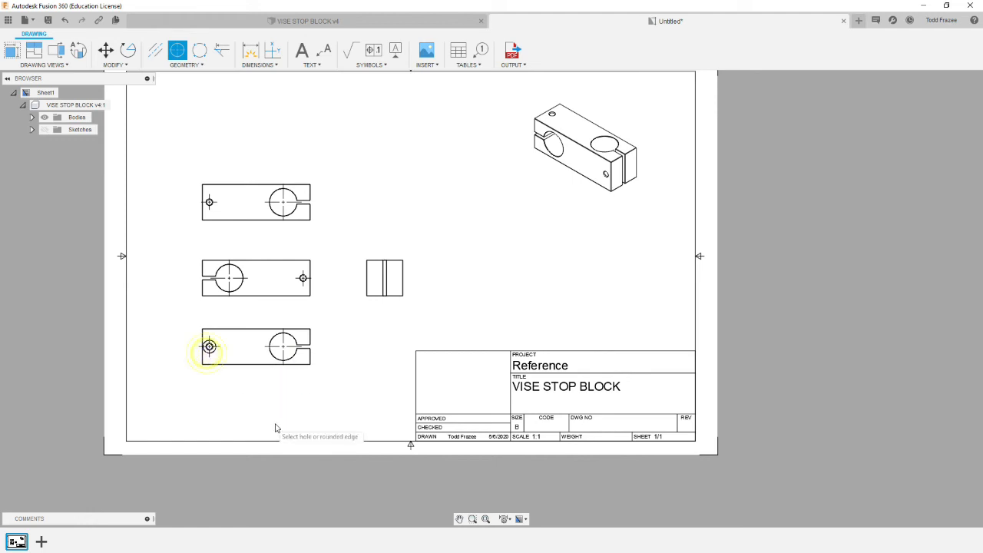
key(Escape)
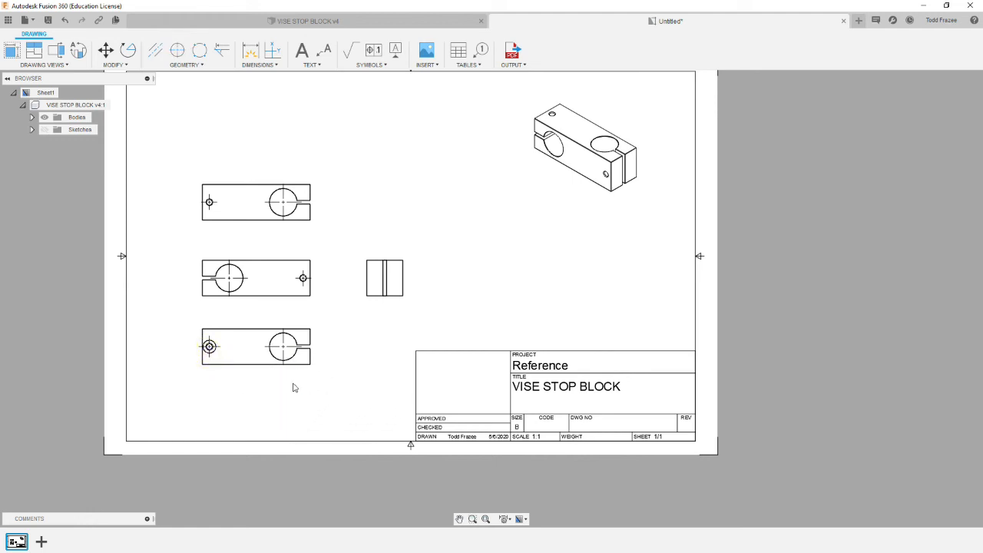
Step: Move the block's top view straight up to widen the gap above the front view
scroll(293, 387, up, 2)
scroll(293, 387, down, 5)
scroll(237, 268, up, 2)
click(238, 269)
click(274, 266)
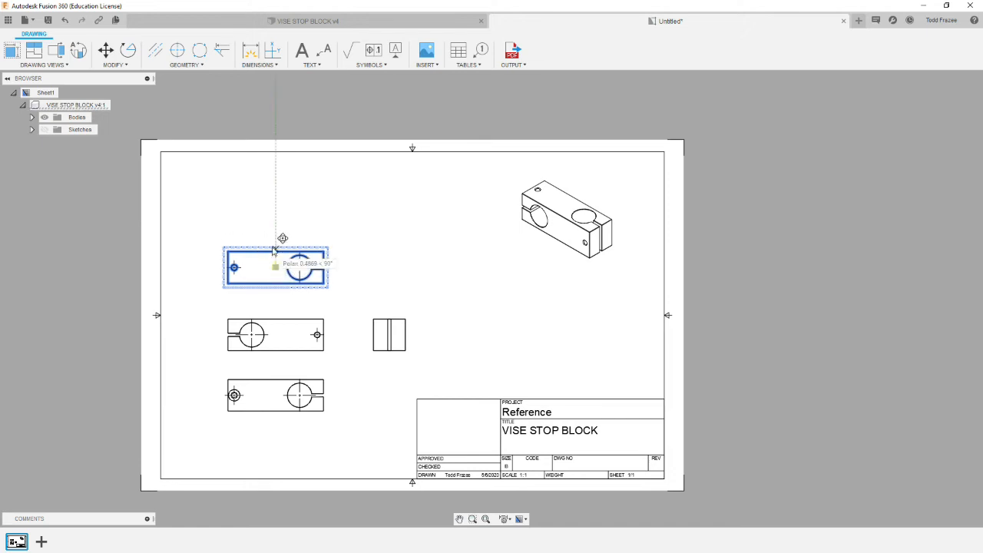
click(275, 218)
Step: Move the block's front view straight up, bringing it and the aligned side view closer to the top view
click(278, 336)
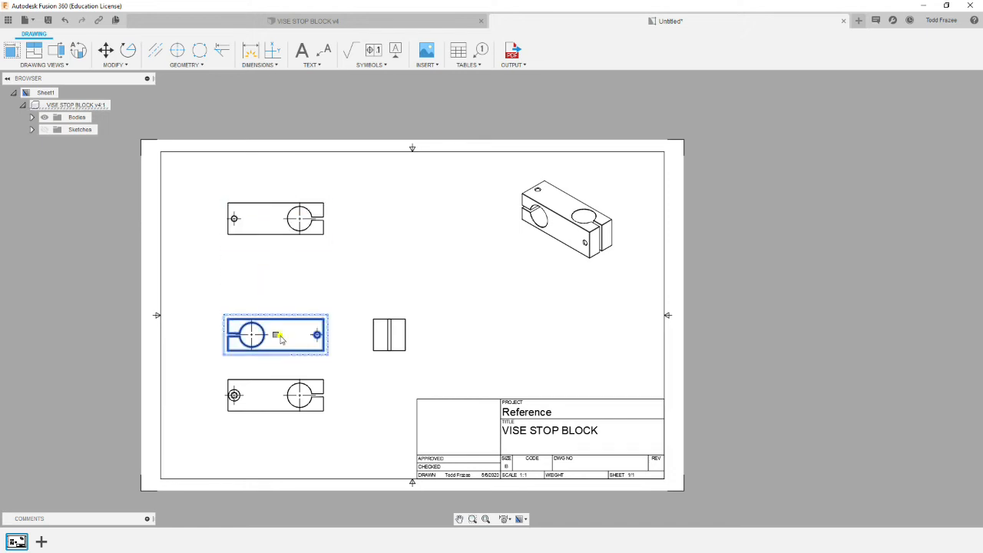
click(276, 336)
click(276, 280)
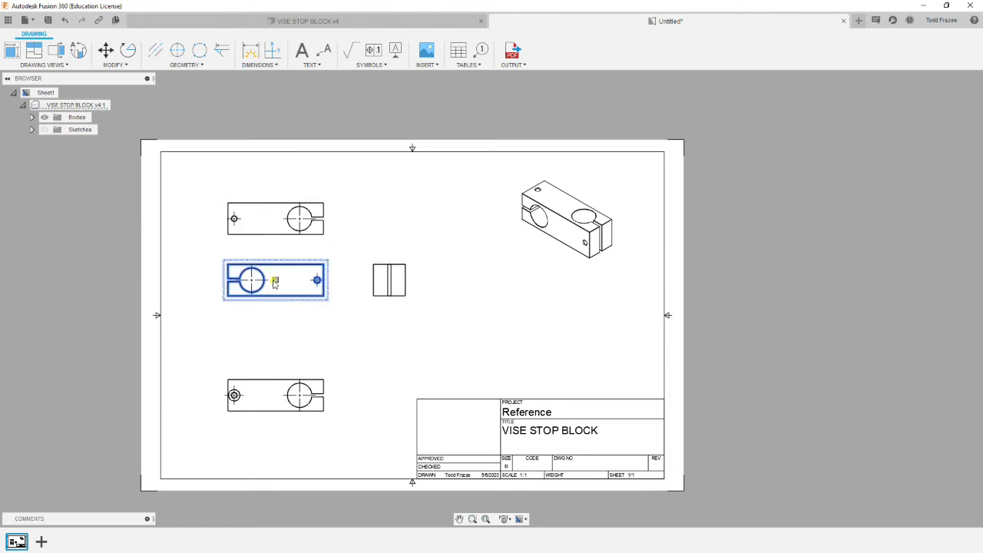
click(331, 349)
Step: Move the bottom view straight up to narrow the gap below the front view
click(261, 403)
click(275, 395)
click(276, 344)
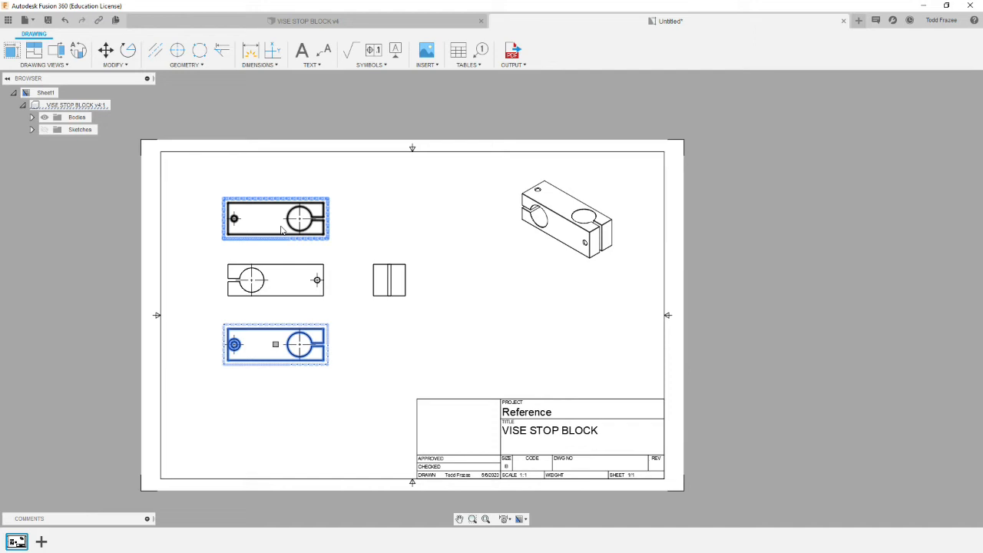
click(281, 423)
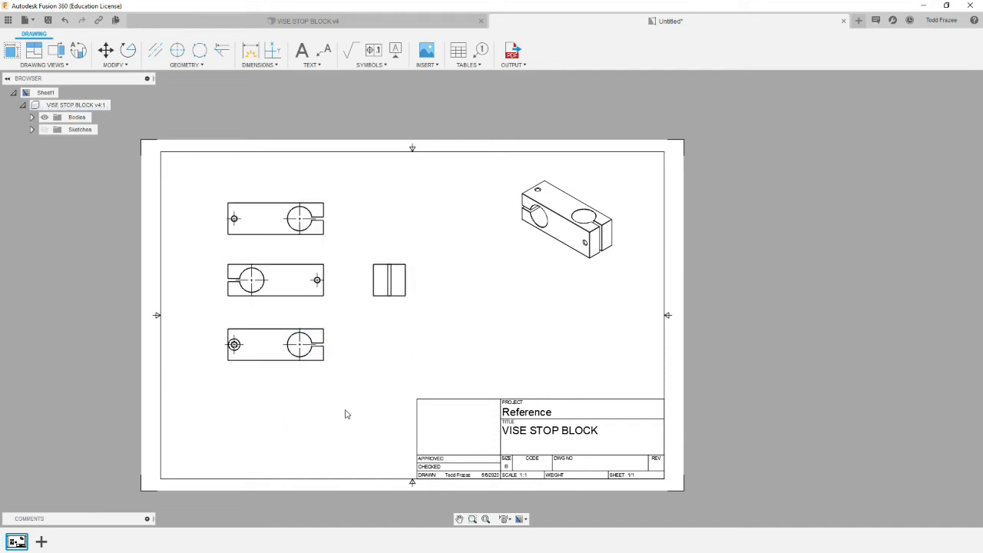
Step: Shift the bottom view and the front view slightly down to leave dimension space between the three stacked views
scroll(277, 363, up, 2)
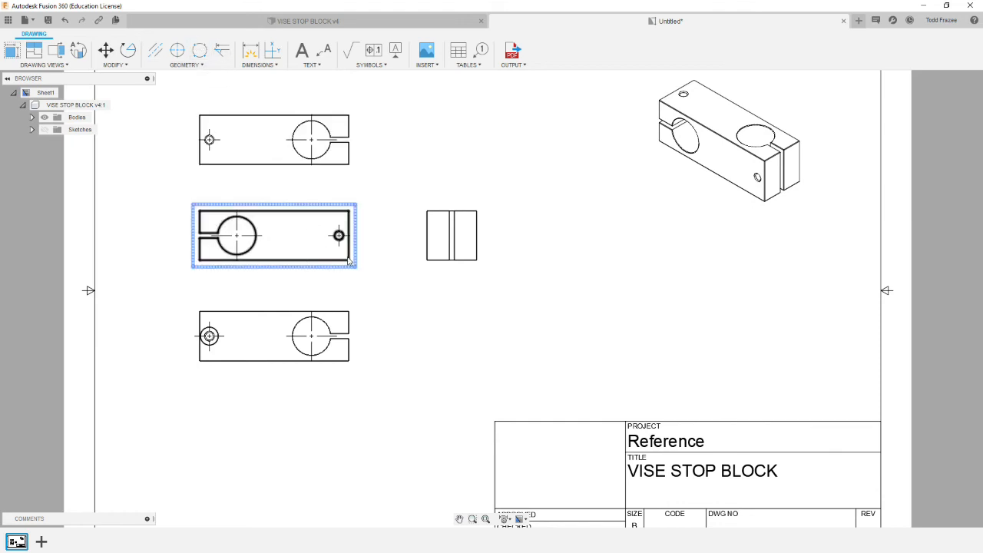
click(274, 336)
drag(275, 335, 281, 386)
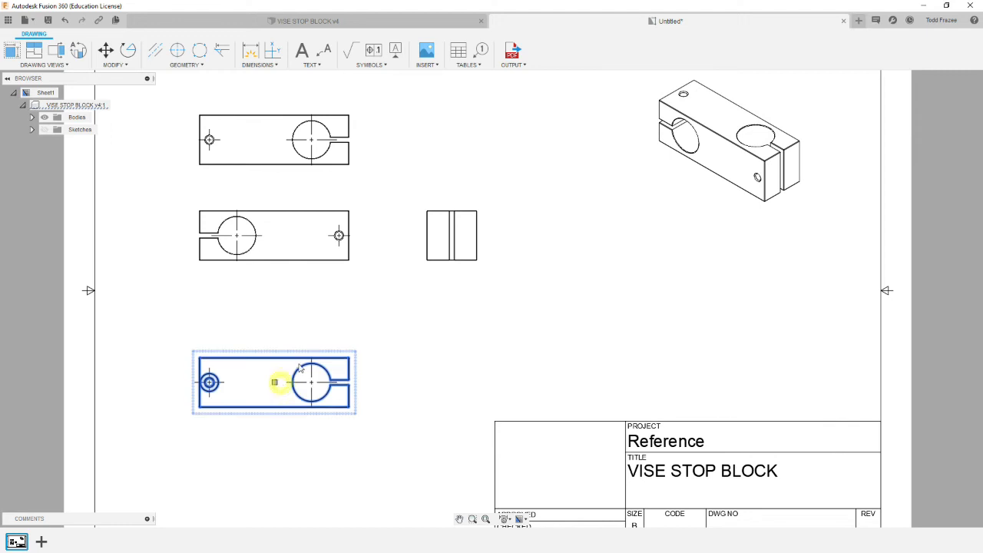
click(285, 268)
drag(275, 237, 279, 263)
click(477, 336)
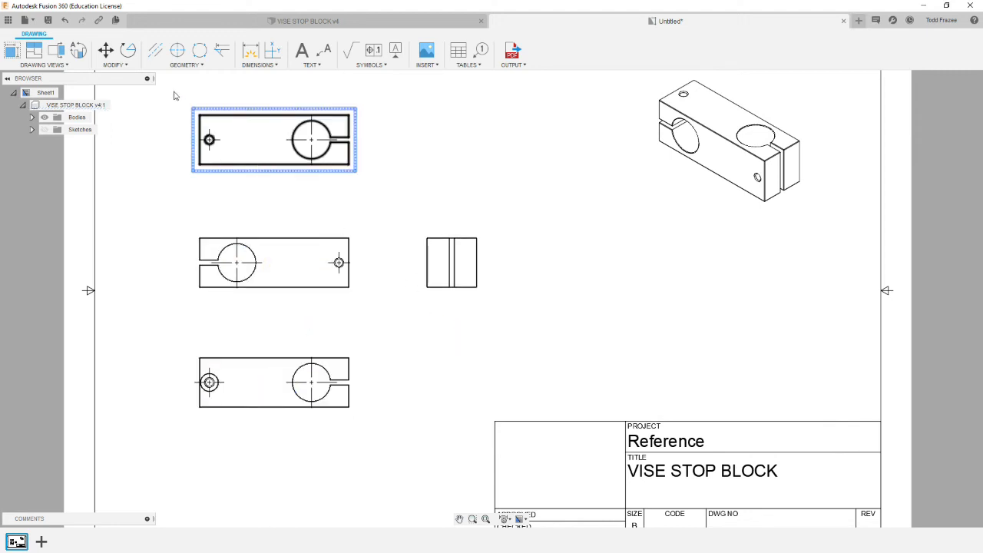
Step: Dimension the block's overall length in the front view, placing the dimension above the view
click(251, 51)
scroll(361, 319, up, 8)
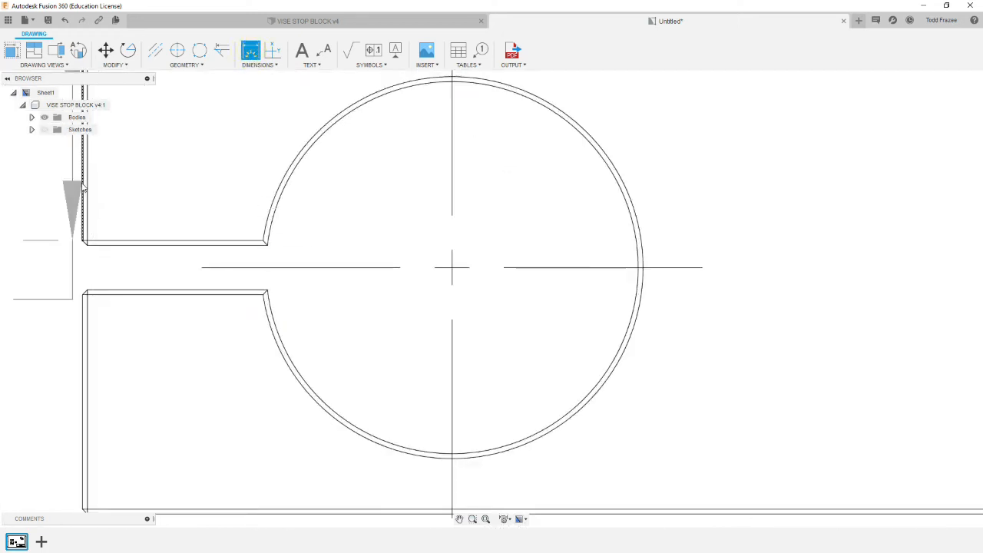
scroll(85, 184, up, 3)
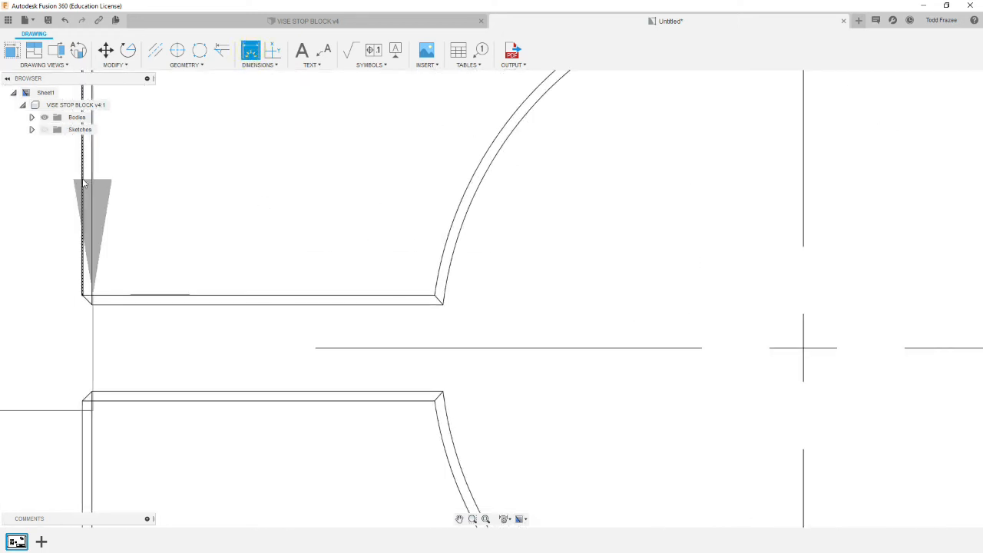
scroll(82, 176, down, 8)
scroll(615, 254, up, 10)
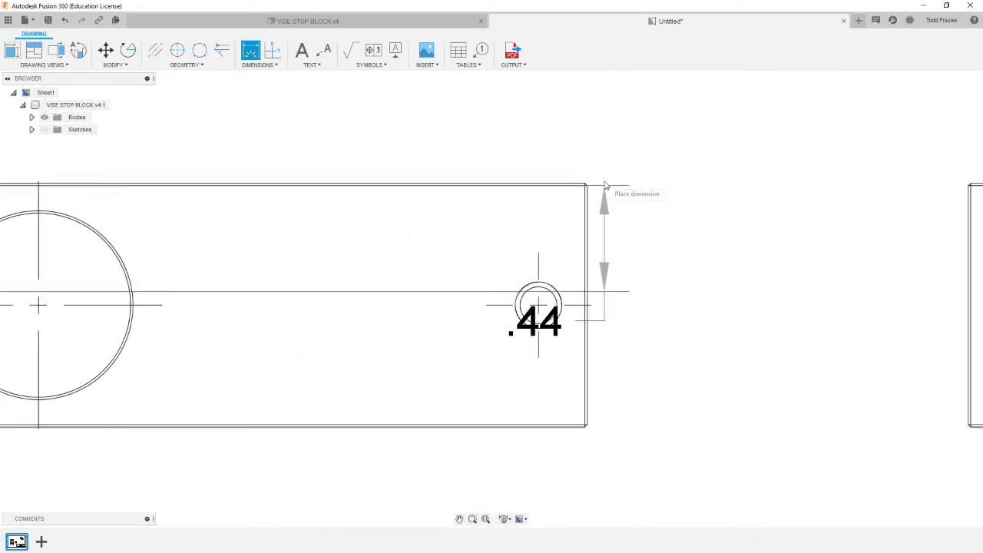
scroll(469, 221, down, 10)
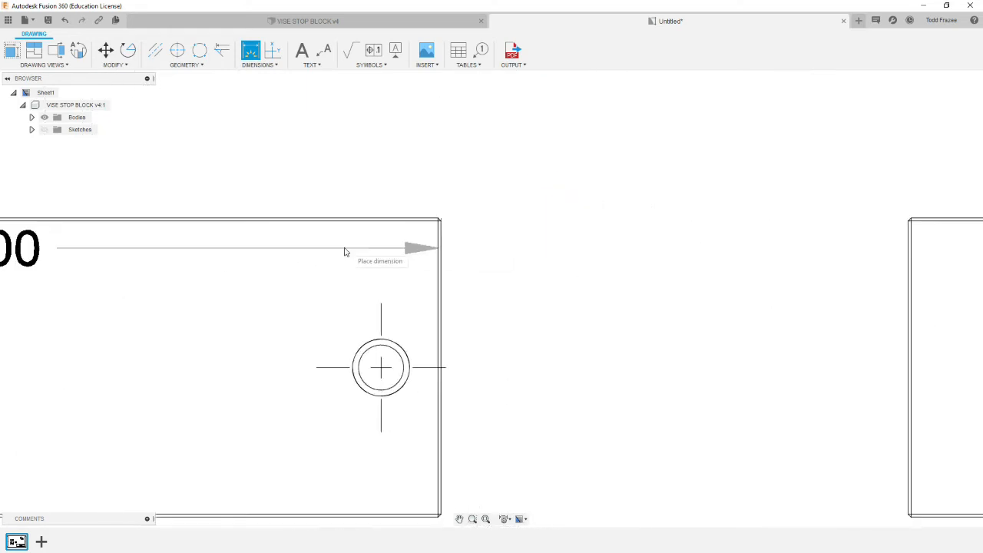
click(146, 237)
Step: Dimension the block's overall height between the front view's upper and lower outer edges, placing it between the front and side views
scroll(223, 261, up, 6)
scroll(207, 253, up, 6)
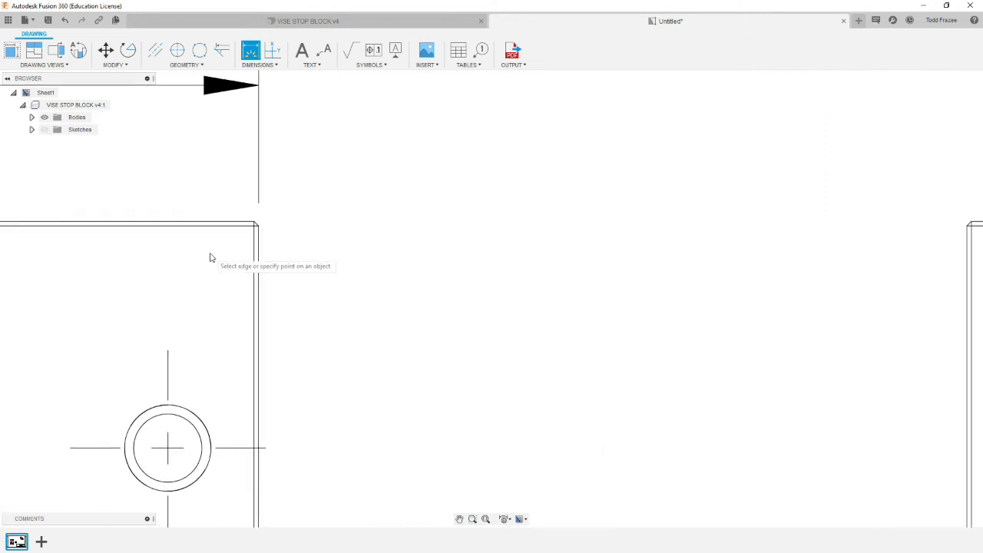
scroll(249, 196, down, 6)
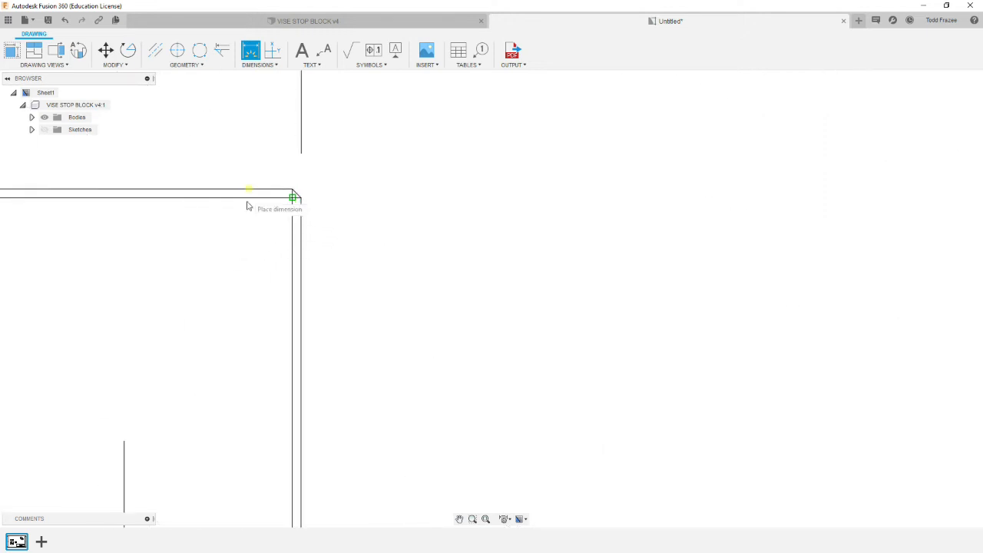
scroll(230, 415, up, 3)
scroll(225, 449, up, 3)
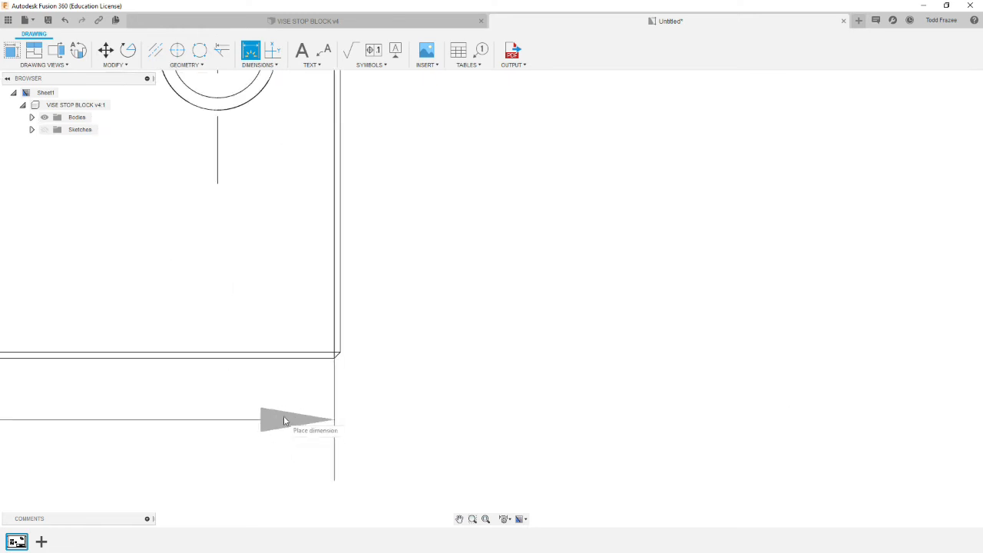
scroll(301, 361, down, 5)
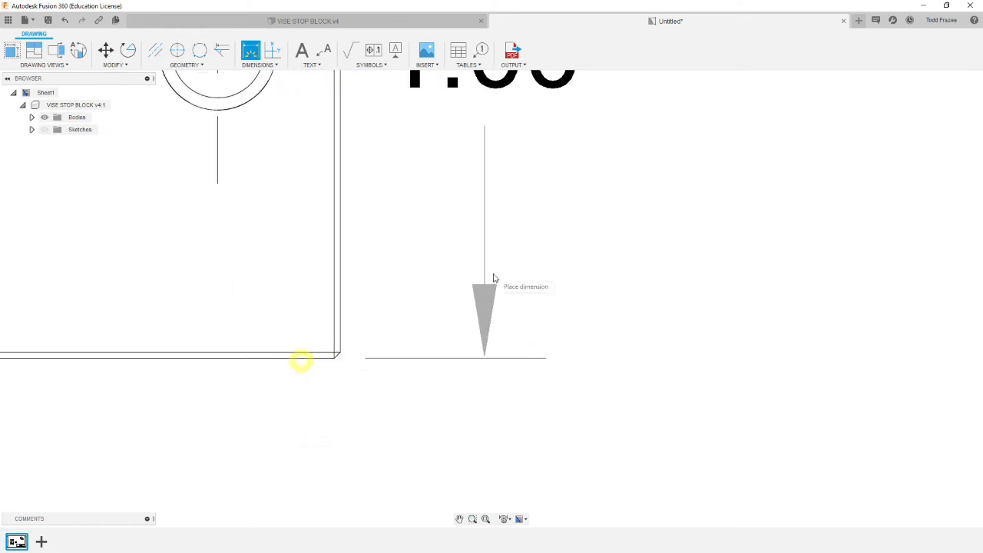
click(501, 268)
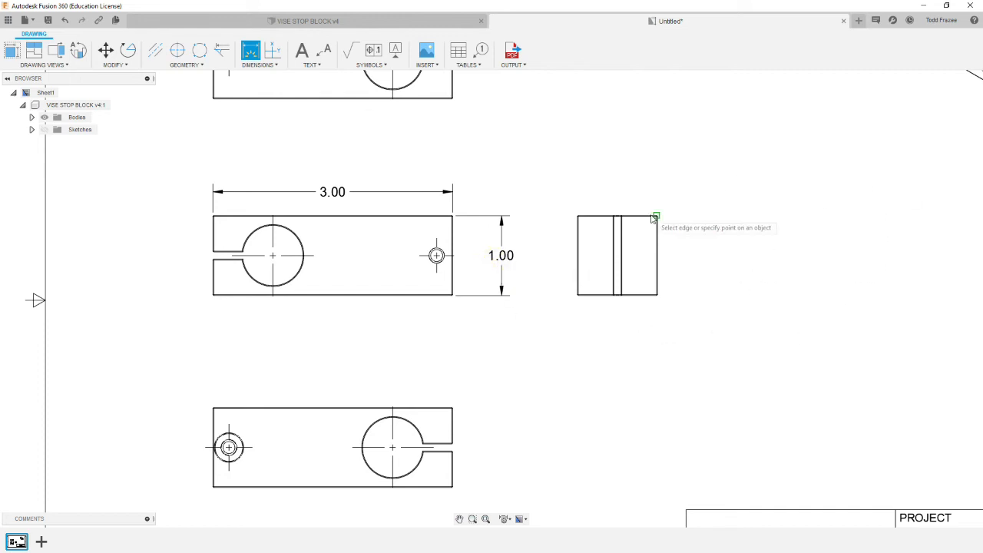
Step: Dimension the slot width between its two inner edges in the side view, placing the dimension above the view
scroll(658, 213, up, 5)
scroll(535, 247, up, 3)
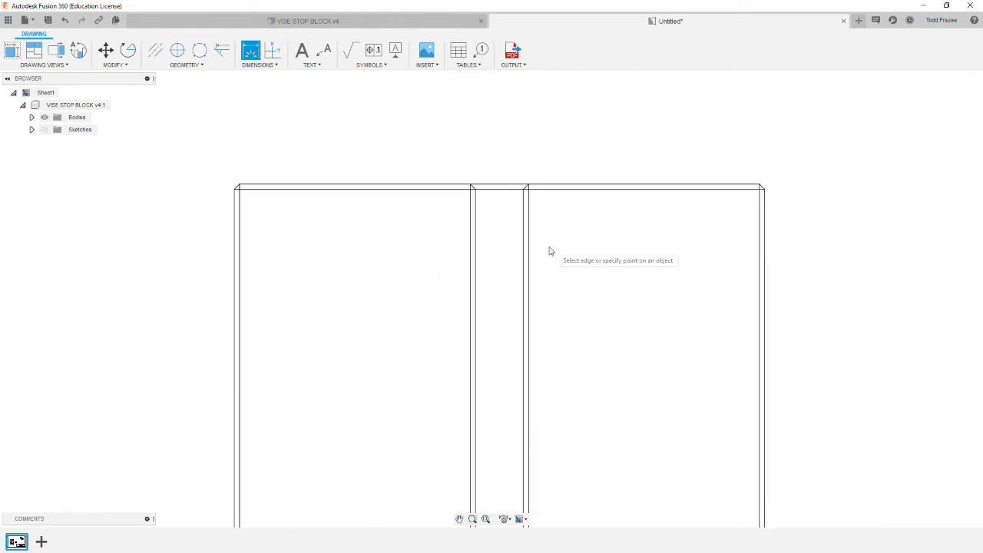
click(524, 222)
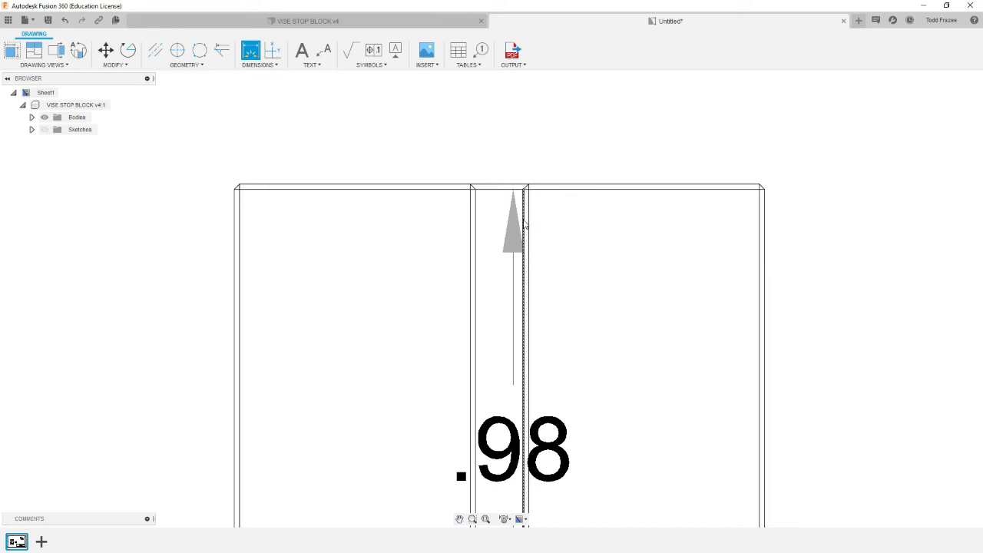
click(477, 217)
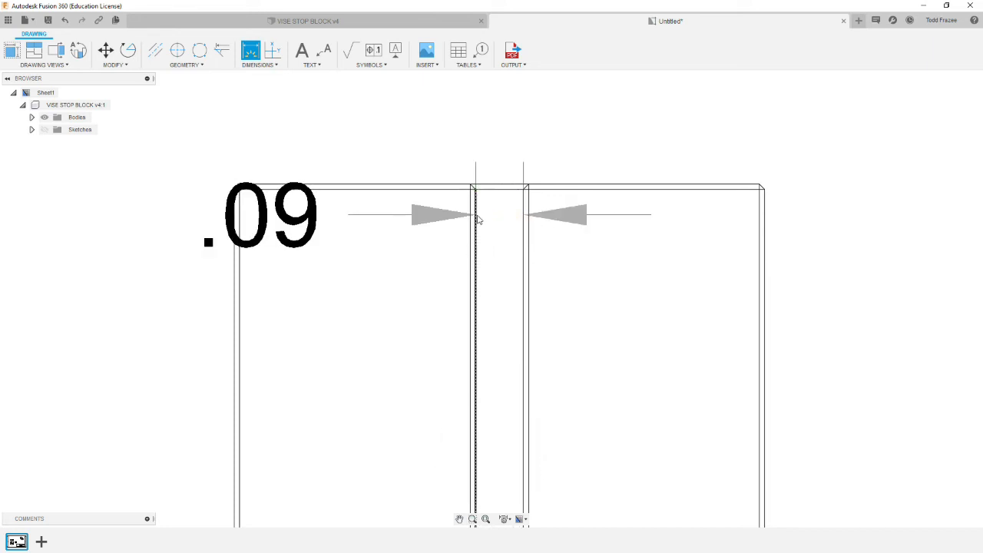
scroll(485, 155, down, 8)
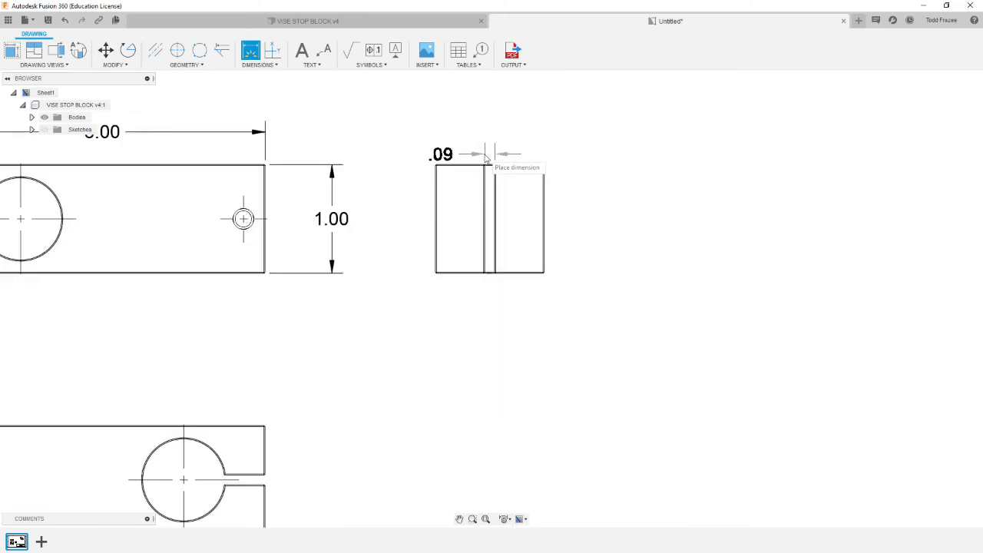
click(487, 115)
key(Escape)
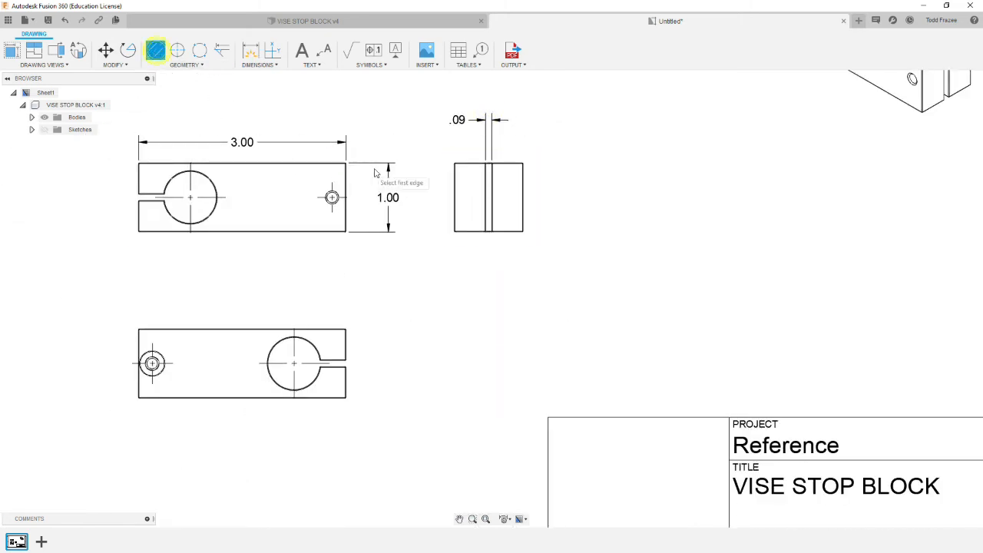
Step: Add a vertical centerline to the side view midway between its two outer vertical edges
scroll(519, 215, up, 3)
scroll(513, 192, up, 3)
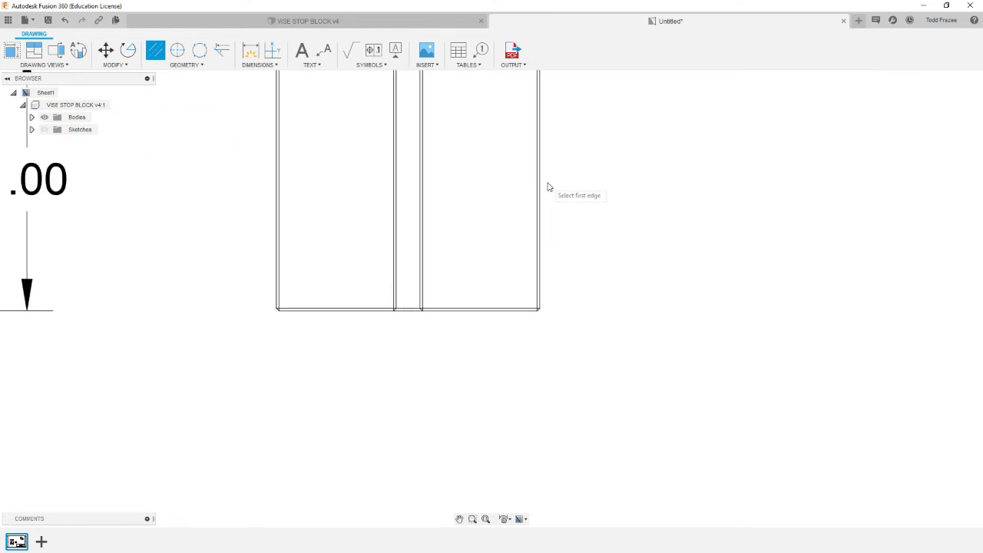
click(540, 187)
click(276, 189)
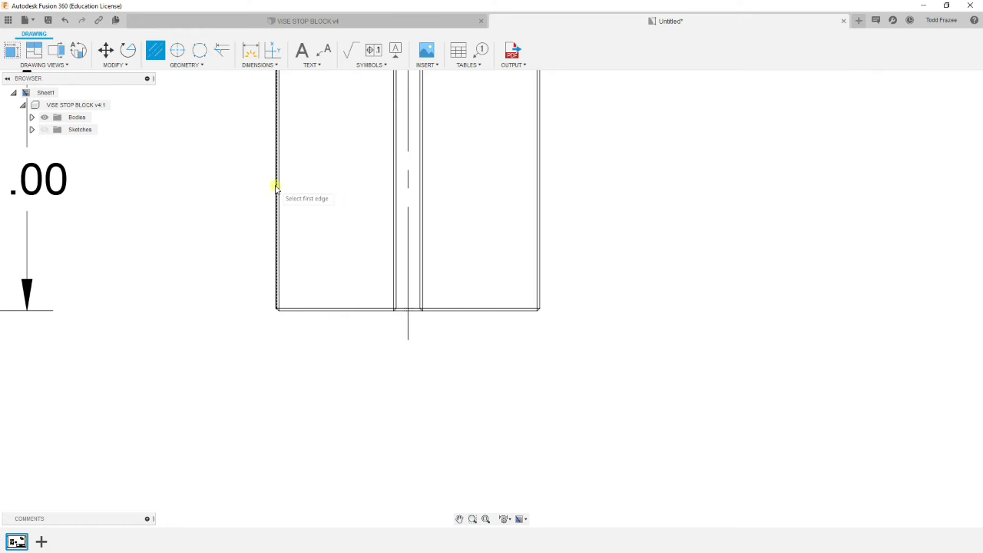
scroll(399, 296, down, 4)
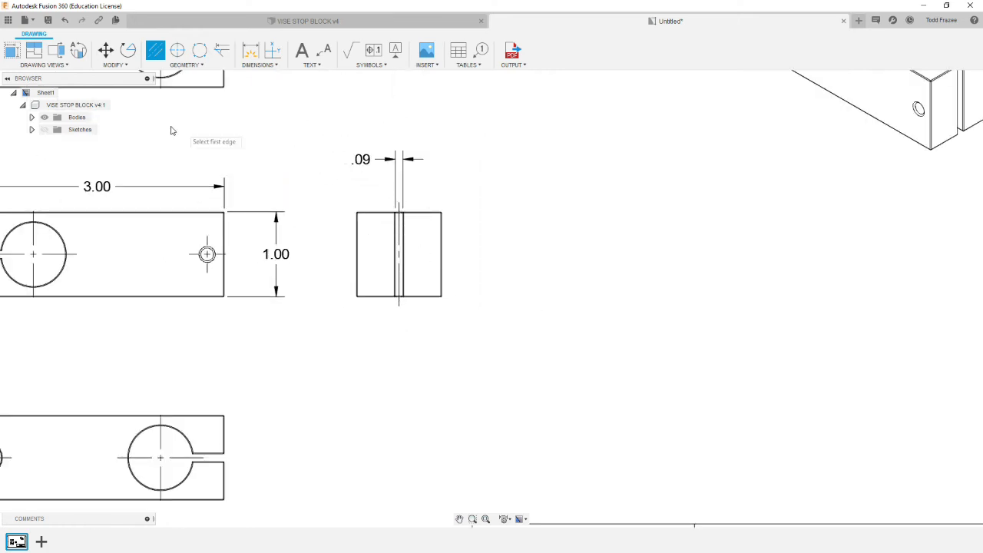
Step: Dimension the distance from the side view's left outer edge to its centerline, placing it above the slot width dimension
click(250, 50)
scroll(423, 261, up, 4)
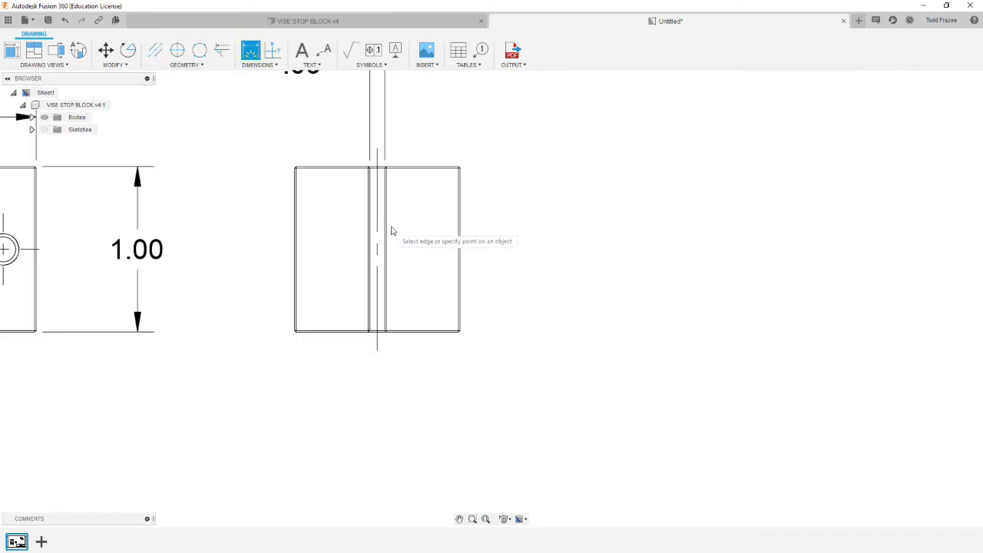
click(379, 192)
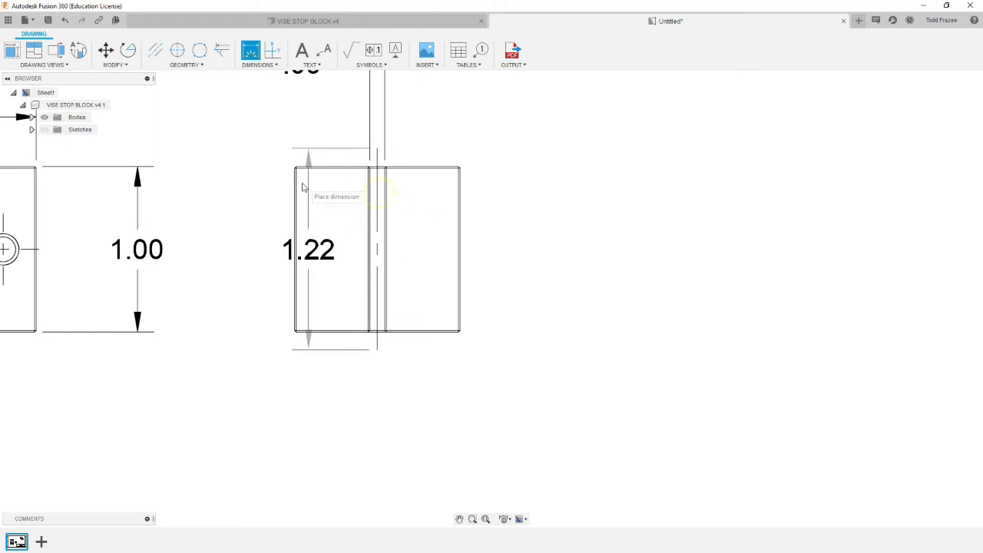
scroll(302, 187, up, 5)
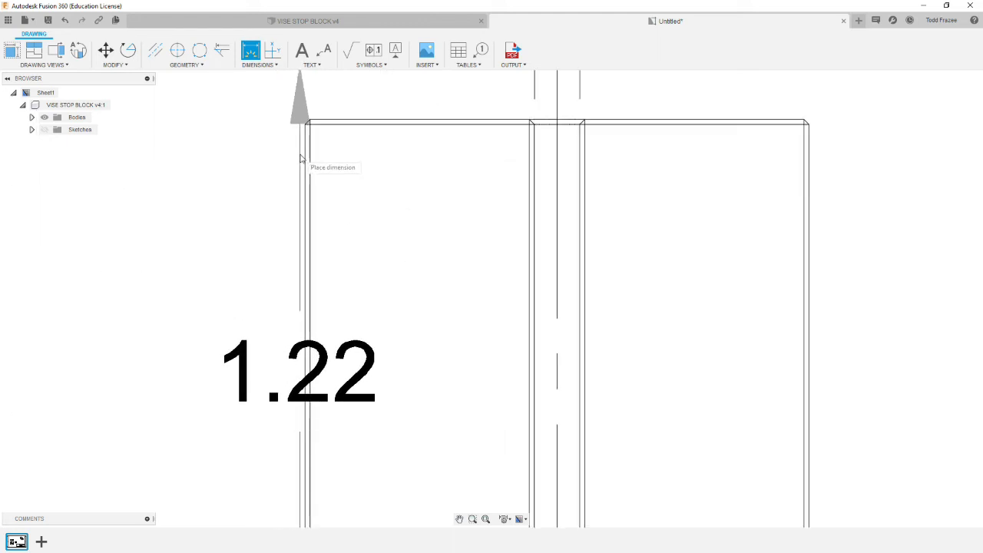
click(302, 157)
scroll(307, 157, down, 5)
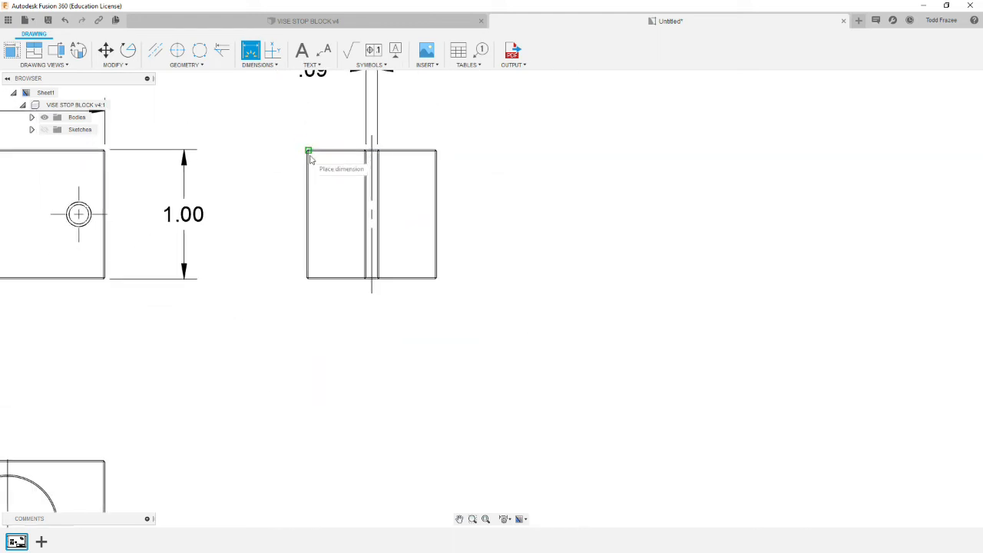
scroll(307, 158, down, 6)
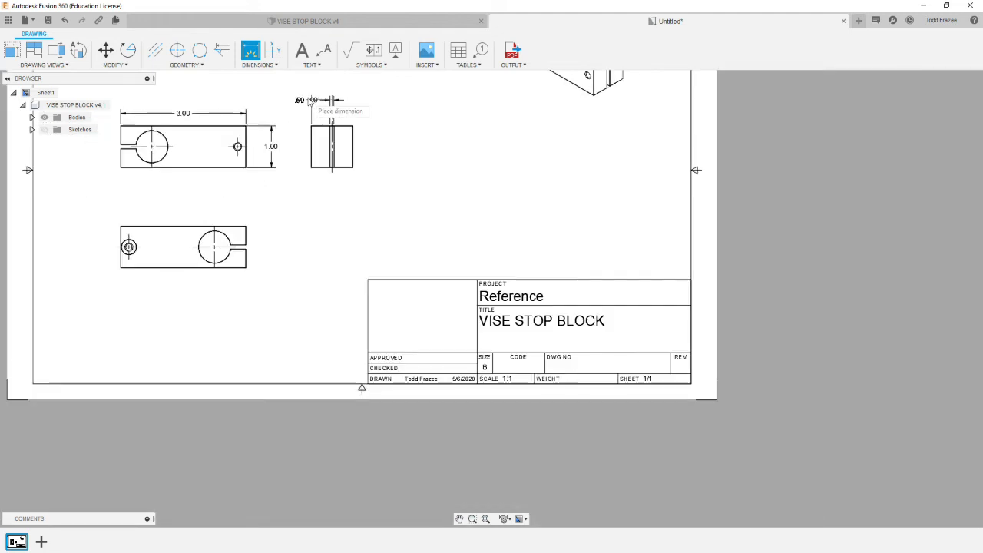
click(309, 86)
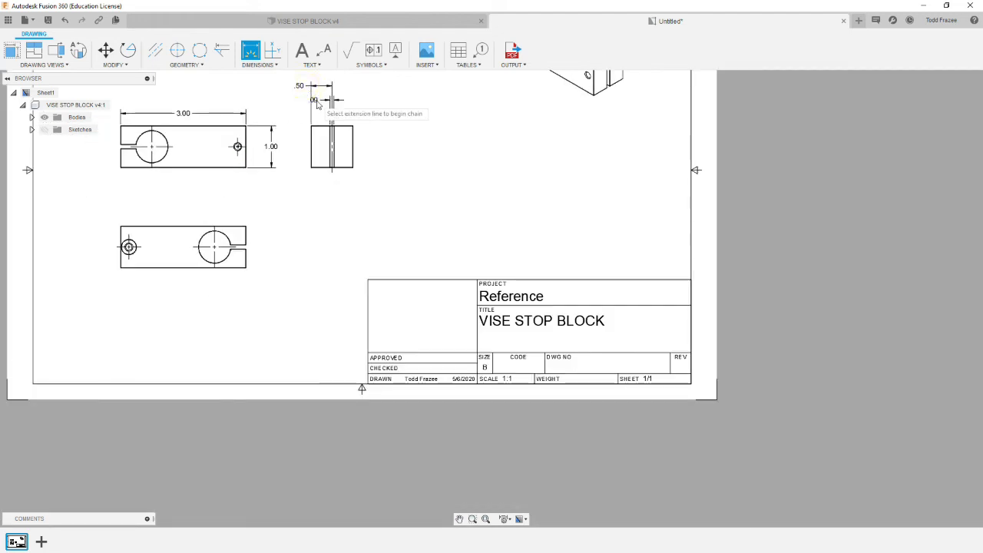
key(Escape)
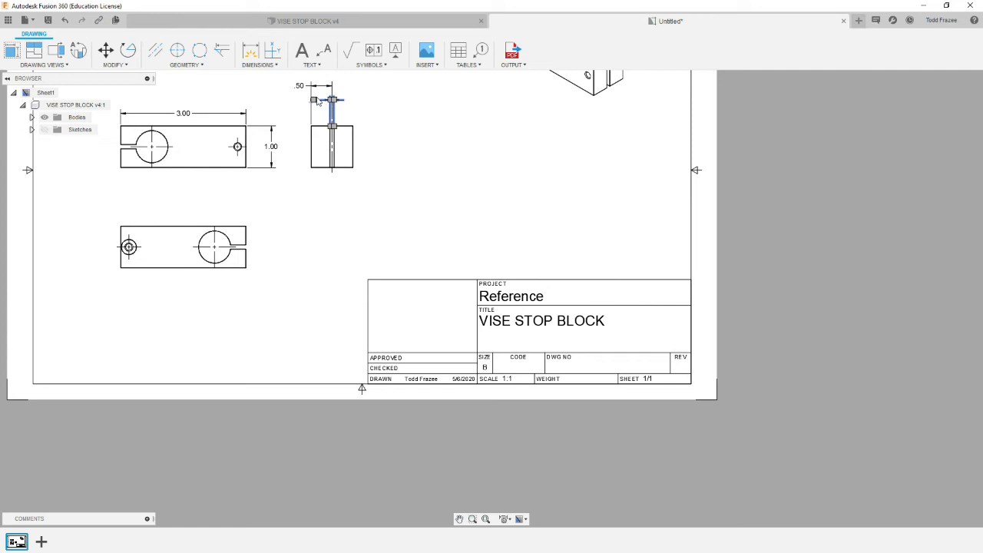
Step: Move the slot width dimension's text to the right of its arrows and append TYP to it
drag(315, 101, 355, 102)
scroll(230, 222, down, 2)
scroll(142, 131, up, 4)
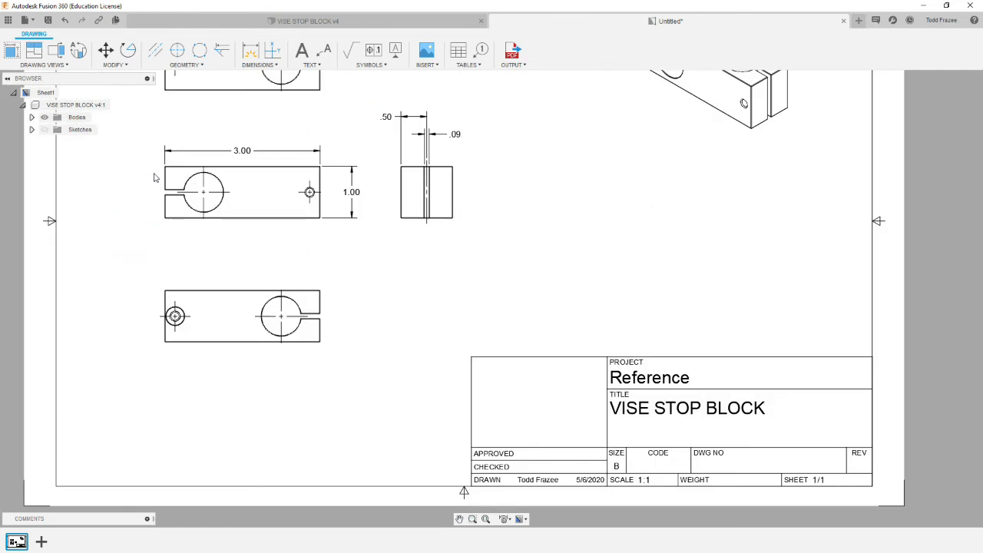
scroll(153, 178, up, 2)
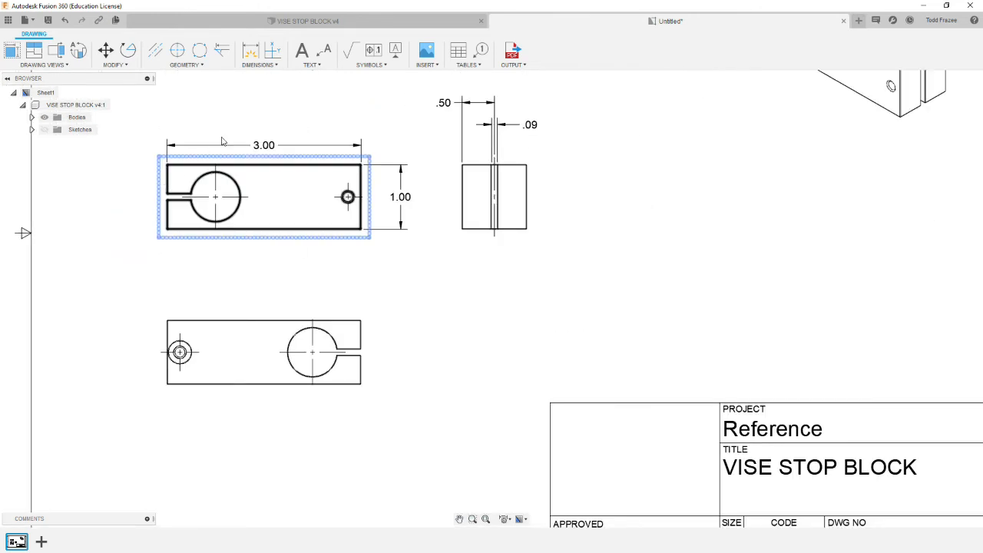
double_click(532, 125)
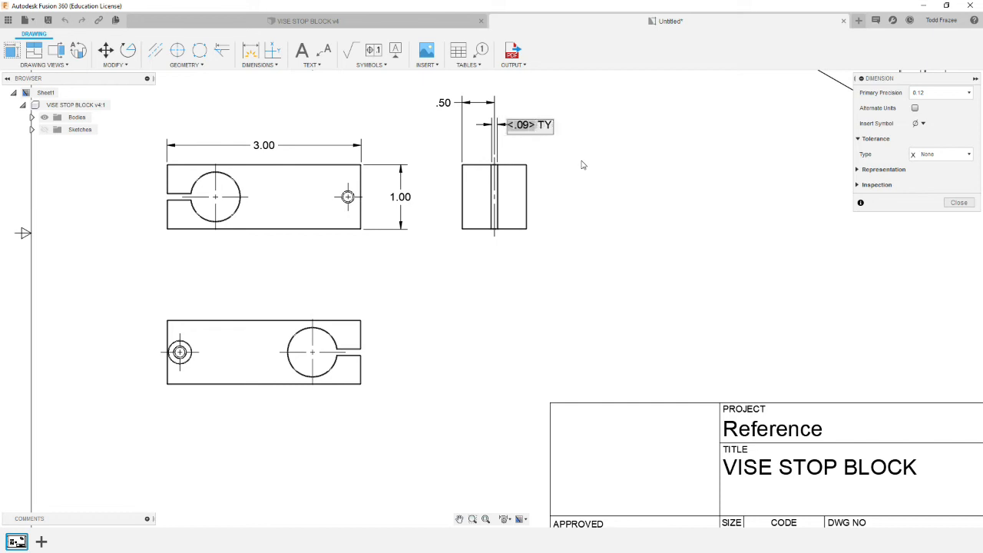
click(582, 163)
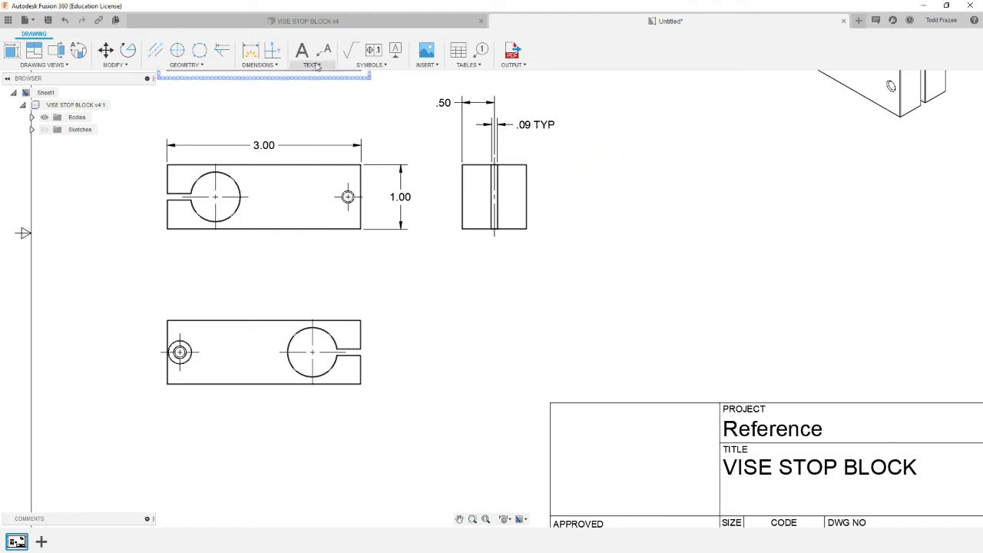
Step: Dimension the horizontal distance from the middle view's left outer edge to the large hole's center, placing it below the view
click(251, 50)
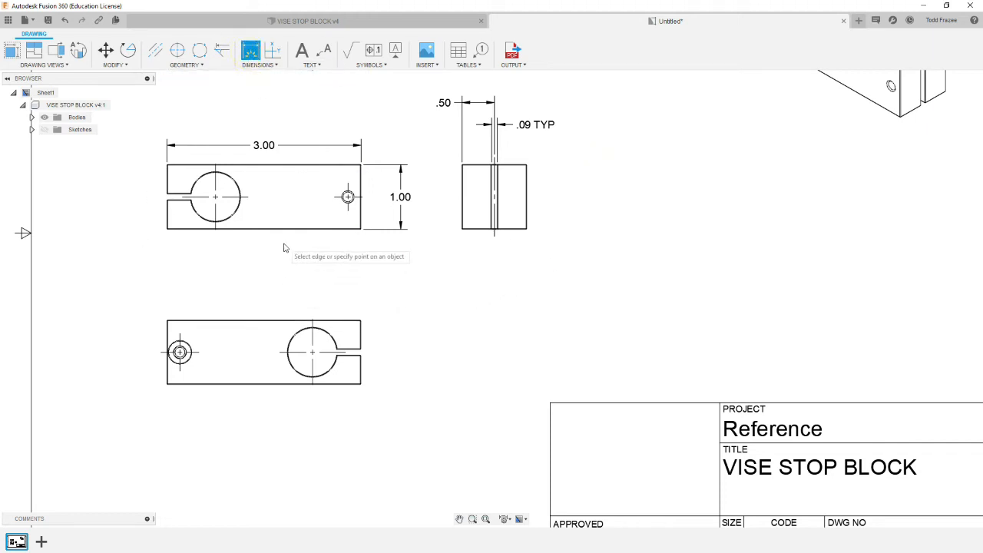
click(215, 196)
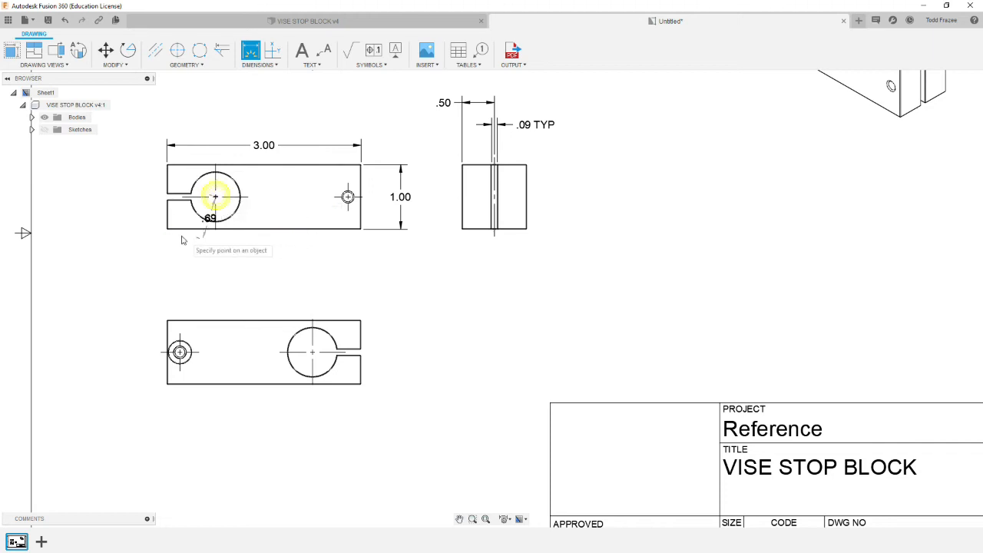
scroll(176, 242, up, 6)
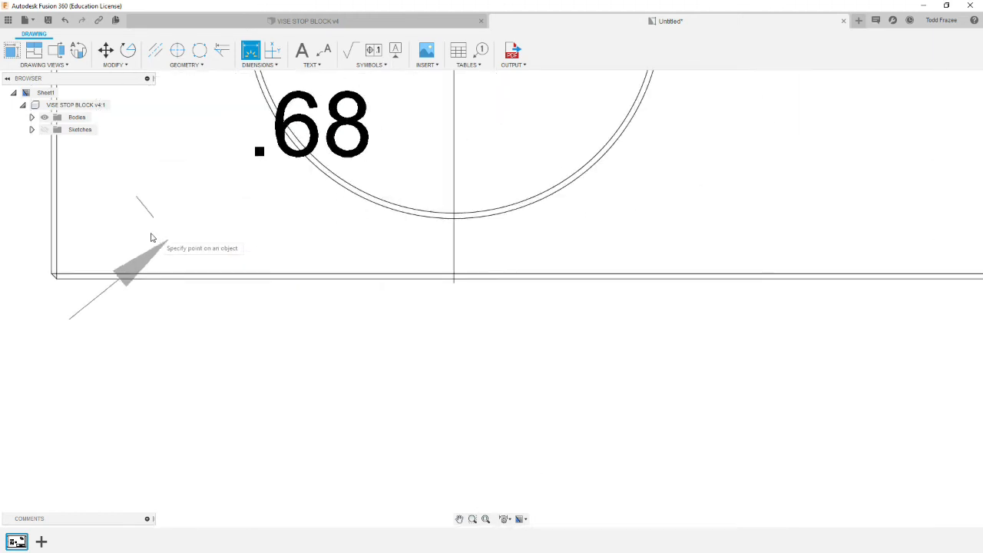
click(50, 186)
scroll(261, 278, down, 3)
scroll(261, 278, down, 5)
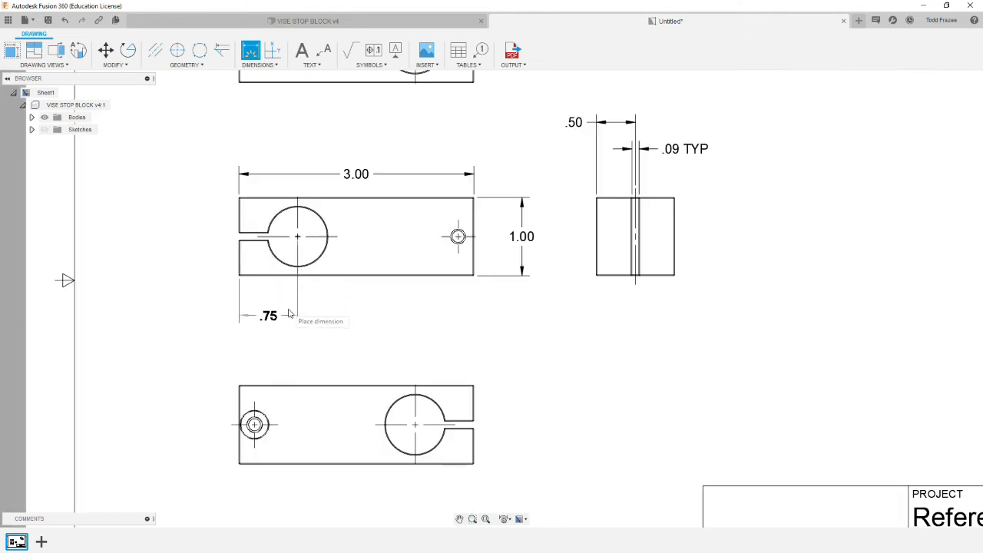
click(291, 311)
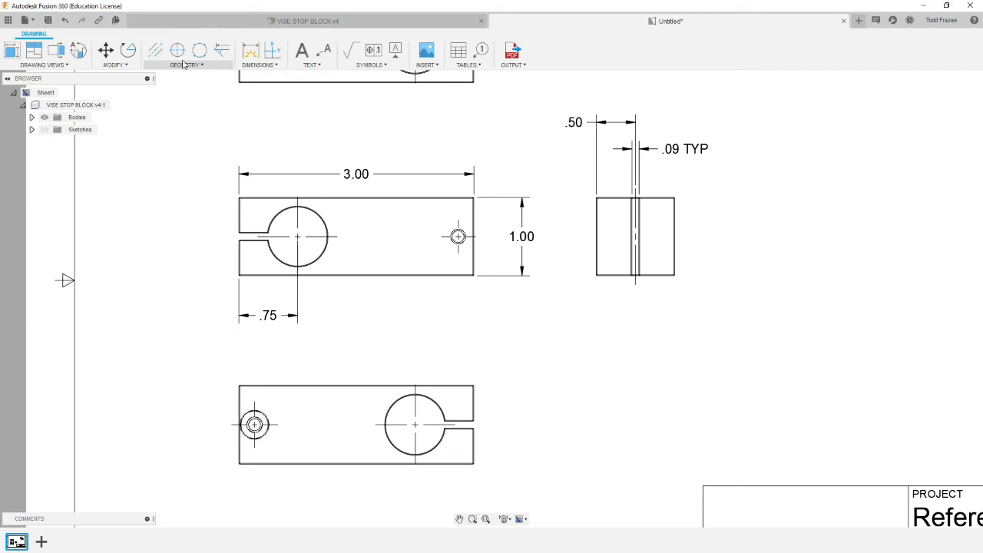
Step: Add a horizontal centerline to the middle view midway between its upper and lower outer edges
click(156, 50)
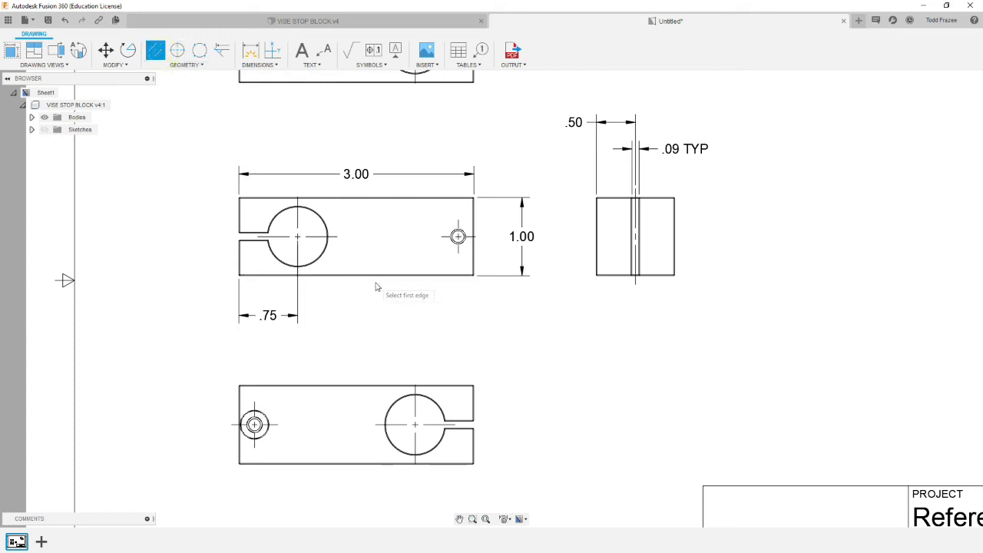
scroll(378, 281, up, 5)
click(383, 263)
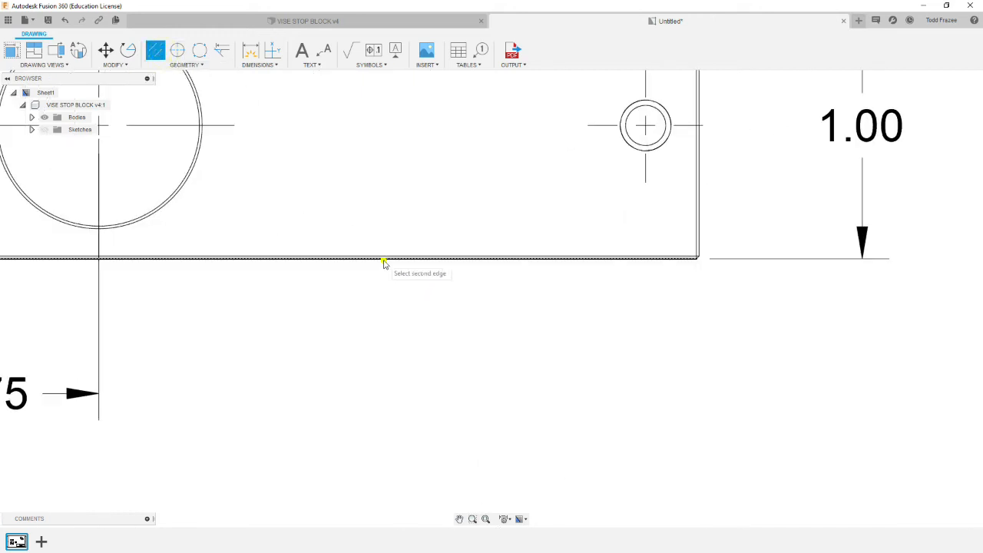
scroll(384, 265, down, 5)
scroll(369, 181, up, 5)
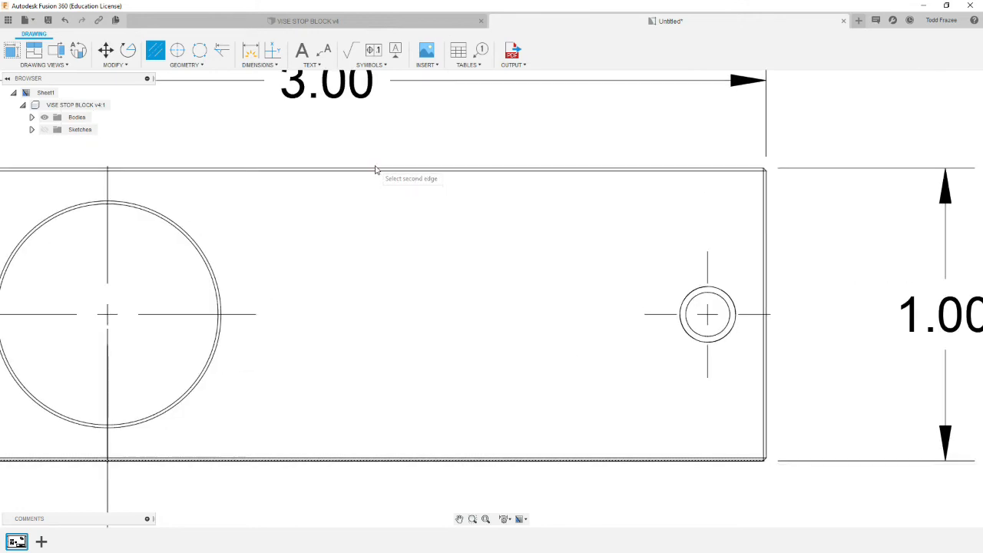
click(375, 168)
scroll(383, 313, down, 5)
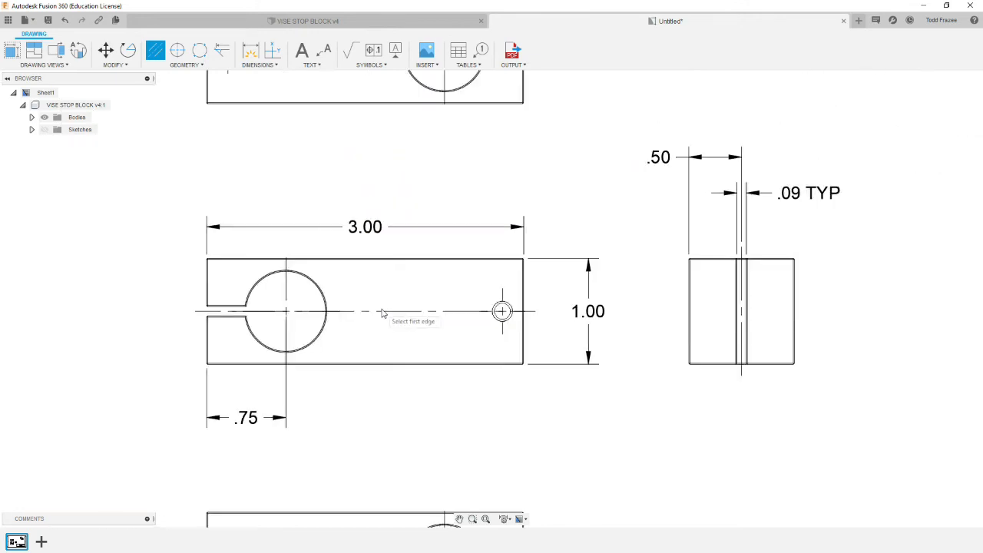
scroll(355, 403, up, 3)
key(Escape)
click(260, 273)
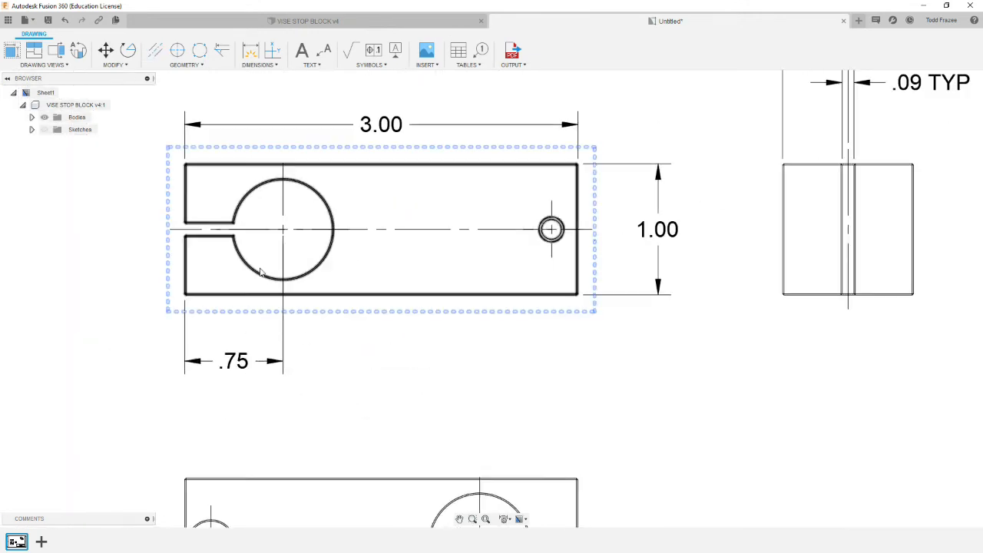
key(Escape)
scroll(329, 353, down, 2)
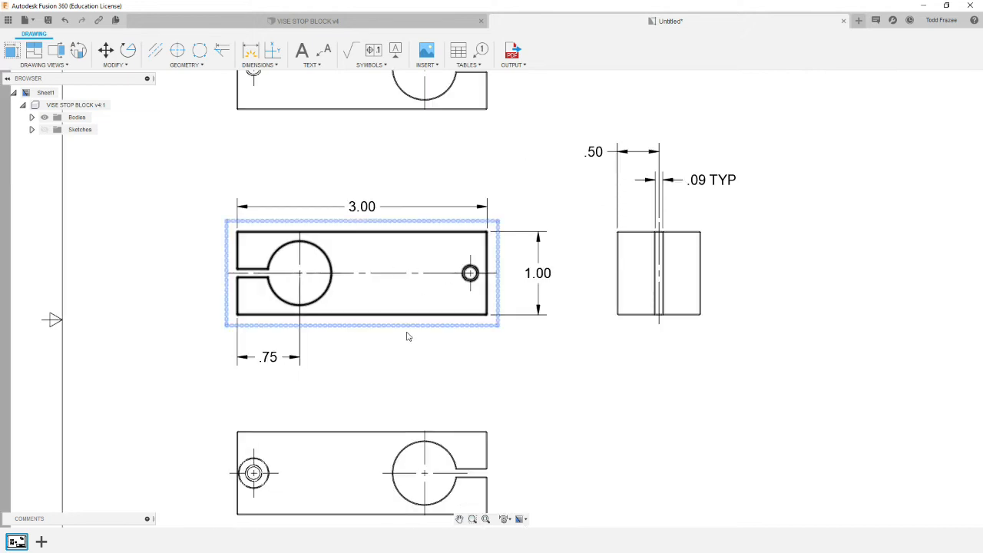
Step: Dimension the vertical distance from the middle view's lower edge to its centerline, placing it between the view and the overall height dimension
scroll(584, 340, down, 3)
scroll(621, 314, up, 5)
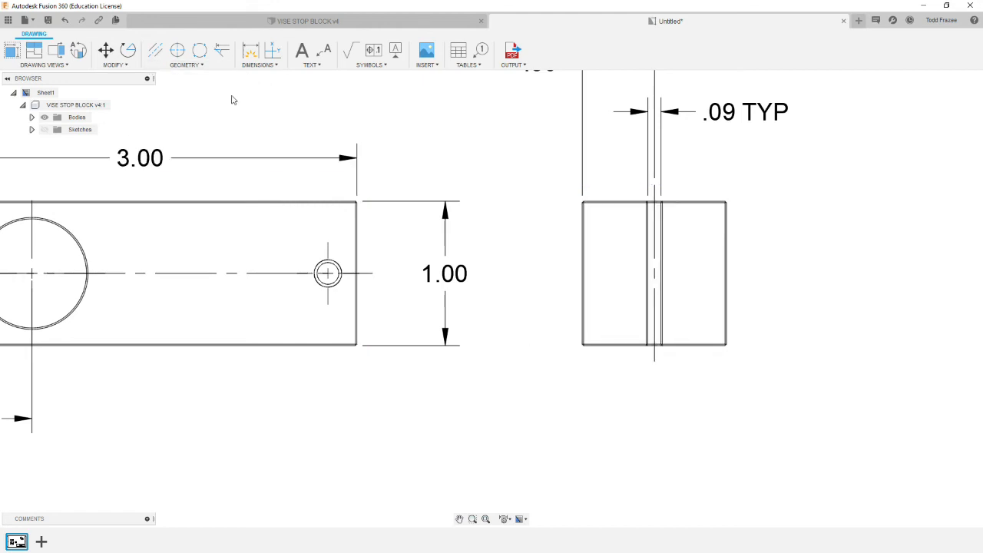
scroll(253, 145, down, 3)
click(250, 53)
scroll(322, 300, up, 5)
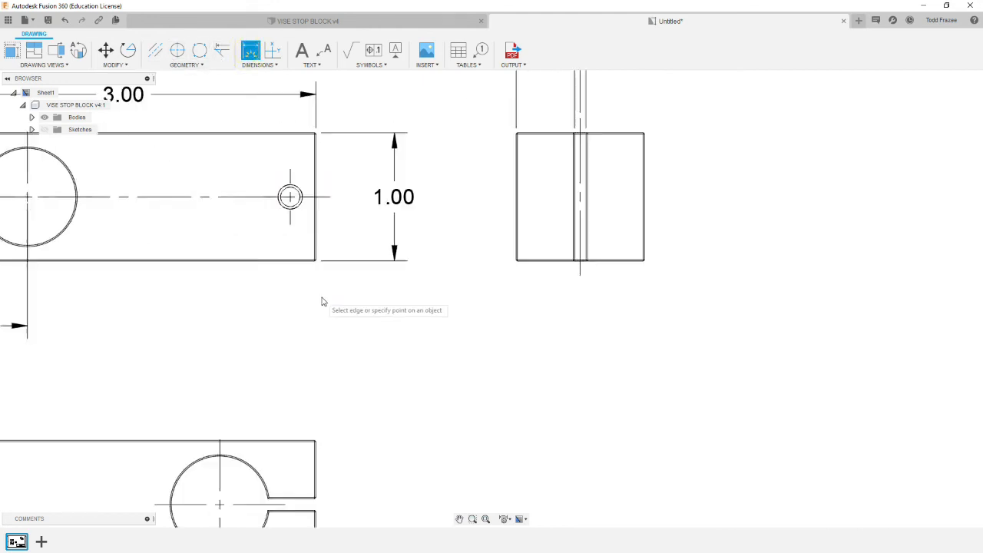
scroll(315, 171, down, 4)
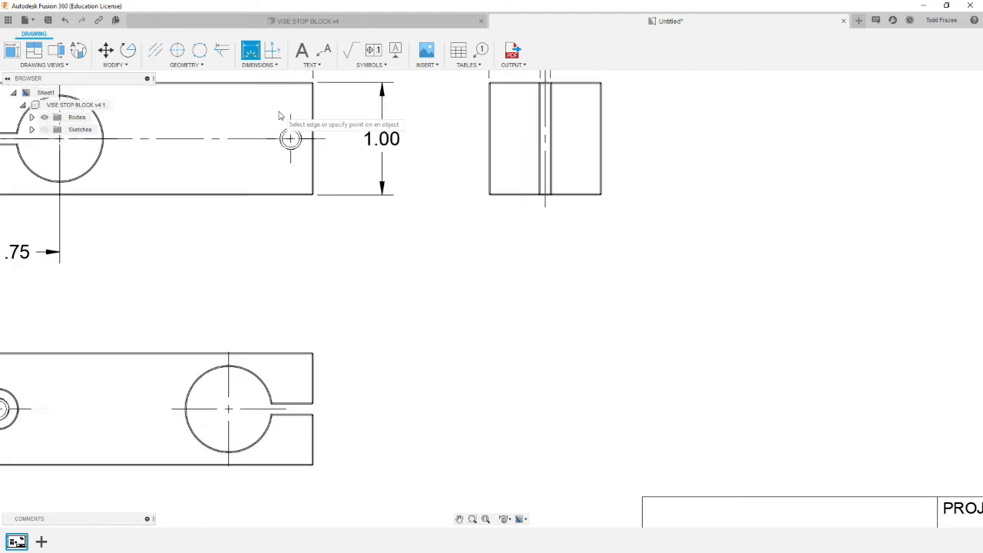
scroll(344, 153, up, 3)
click(342, 155)
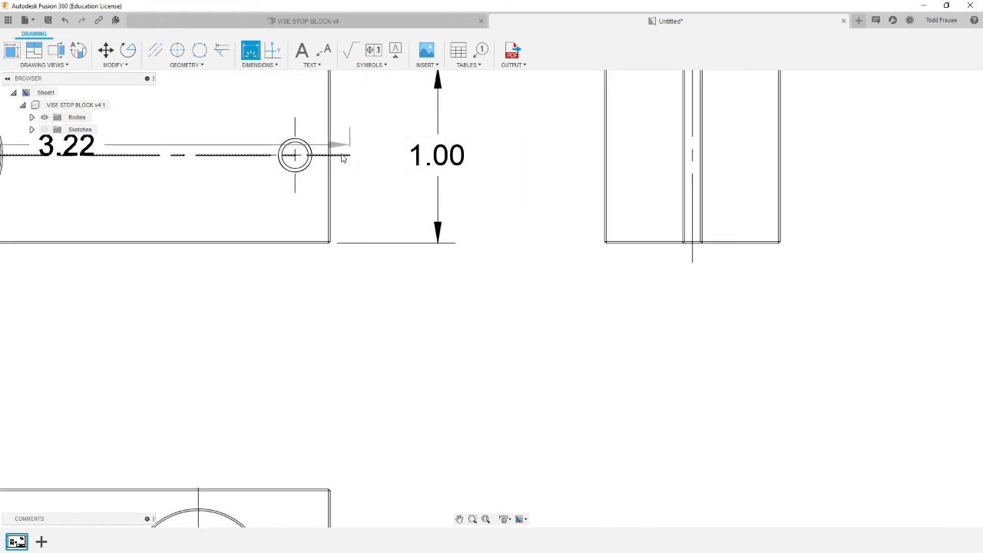
scroll(331, 250, up, 3)
click(319, 244)
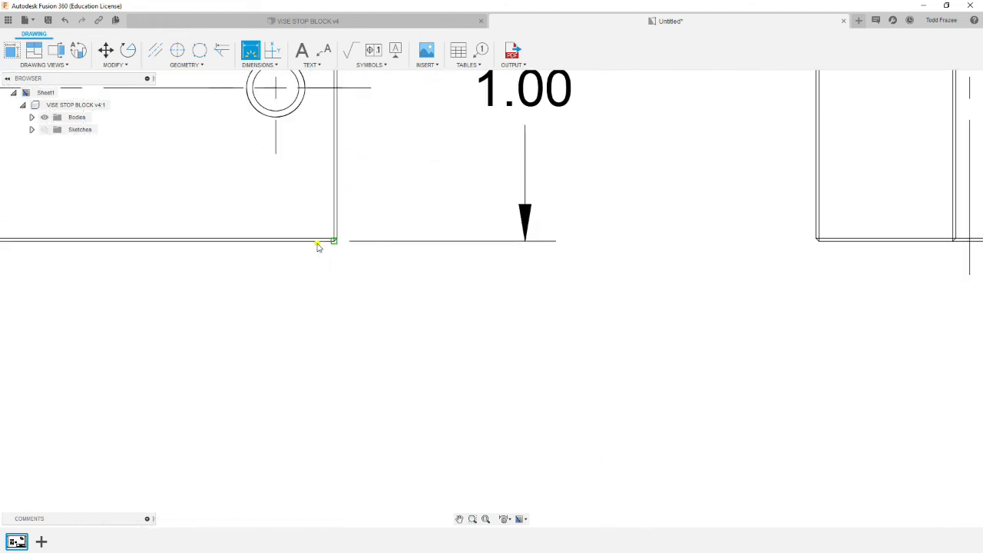
scroll(385, 252, down, 5)
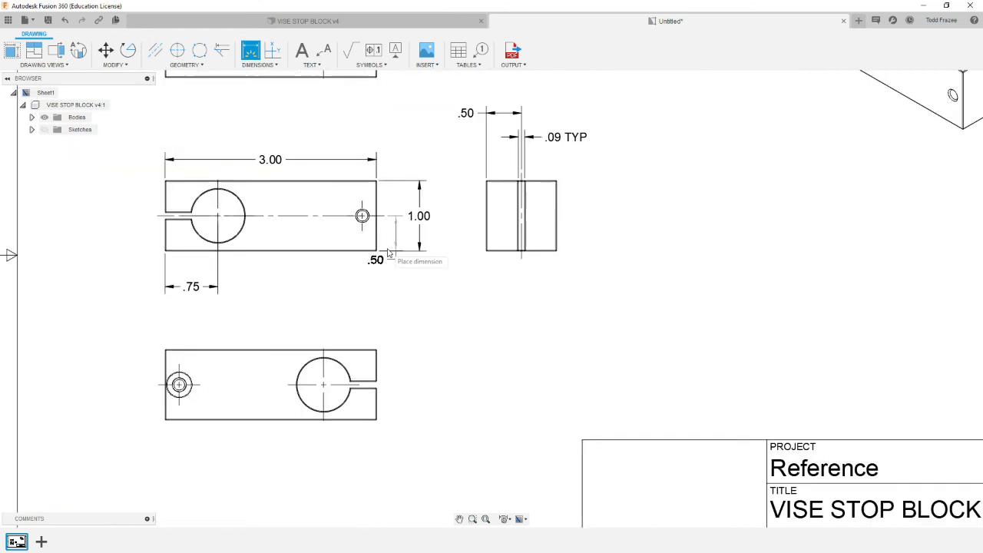
click(399, 254)
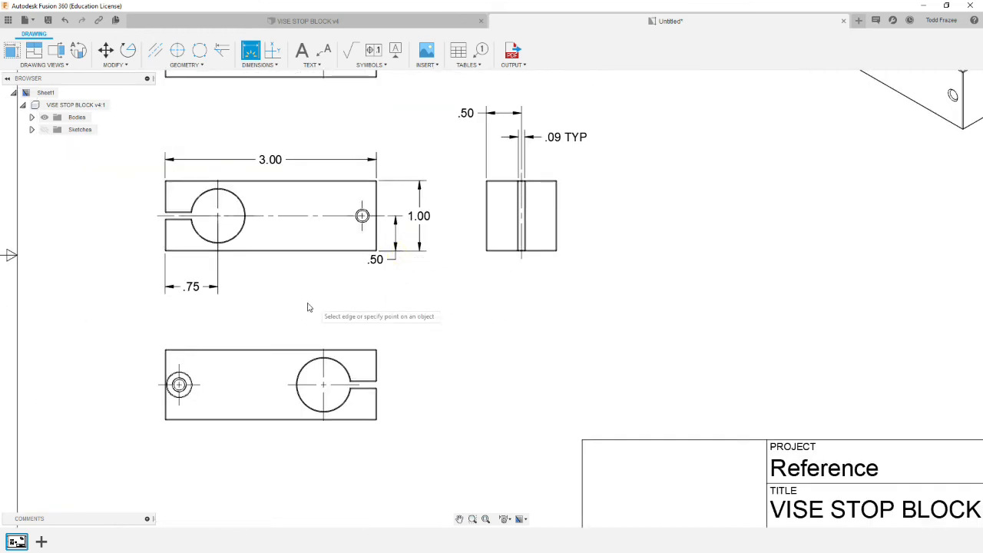
Step: Dimension the horizontal distance from the small hole's center to the middle view's right outer edge, placing it just above the hole
scroll(362, 216, up, 5)
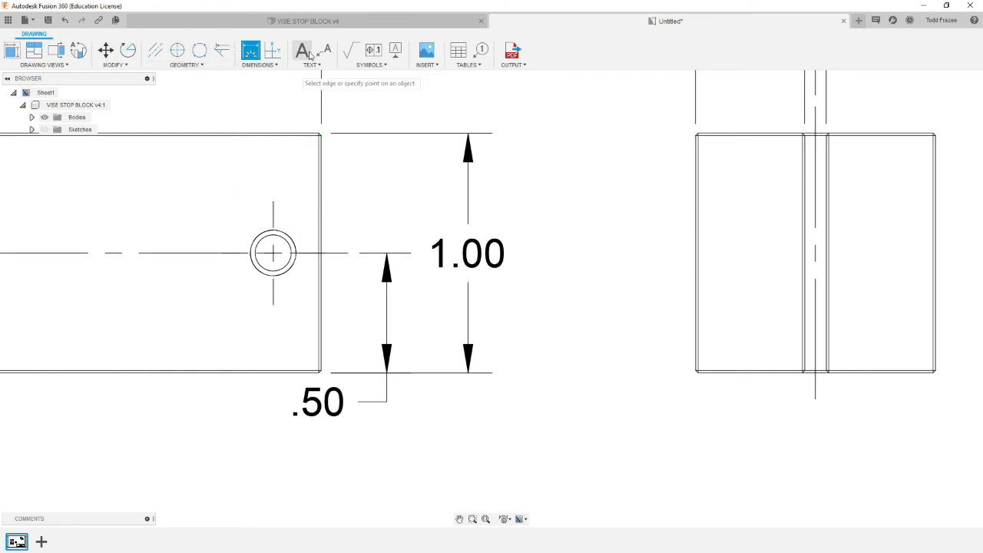
click(273, 253)
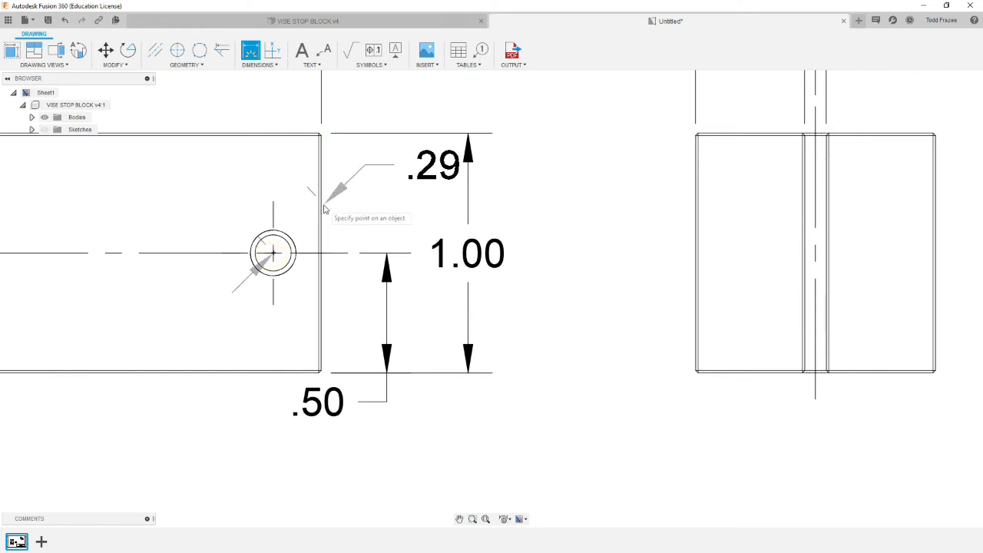
scroll(323, 223, up, 5)
click(296, 213)
scroll(303, 219, down, 5)
scroll(310, 231, down, 6)
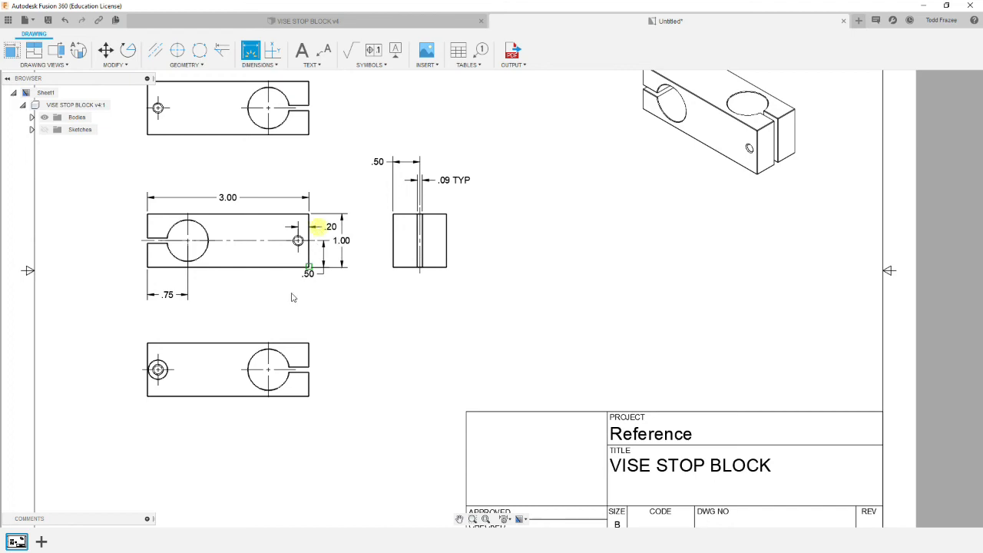
scroll(176, 328, down, 5)
scroll(131, 355, up, 5)
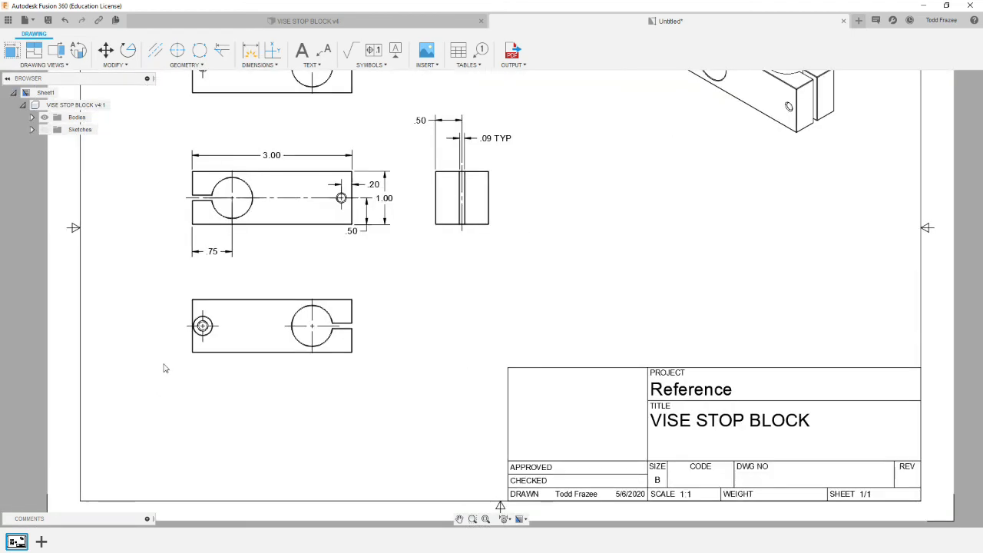
scroll(184, 262, down, 4)
scroll(206, 207, up, 3)
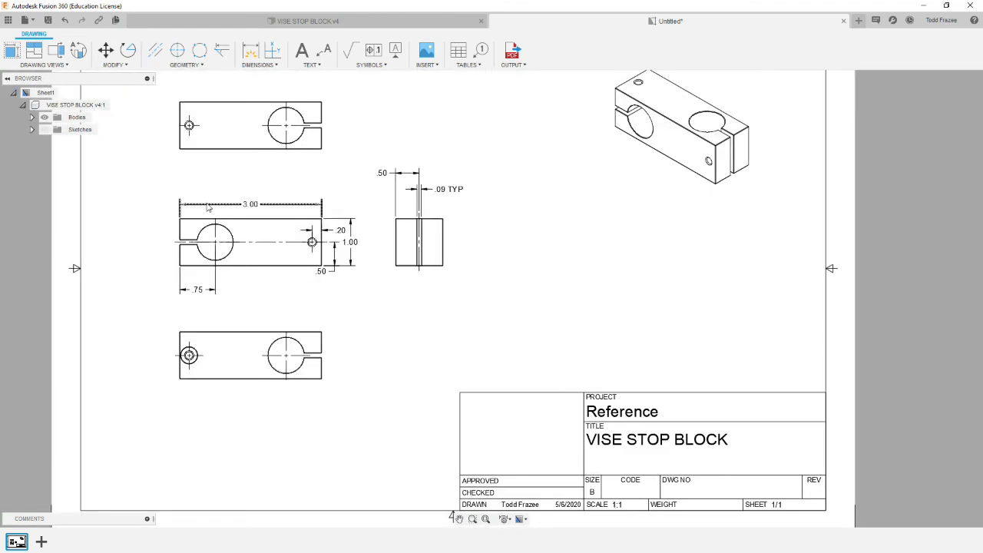
scroll(189, 184, up, 2)
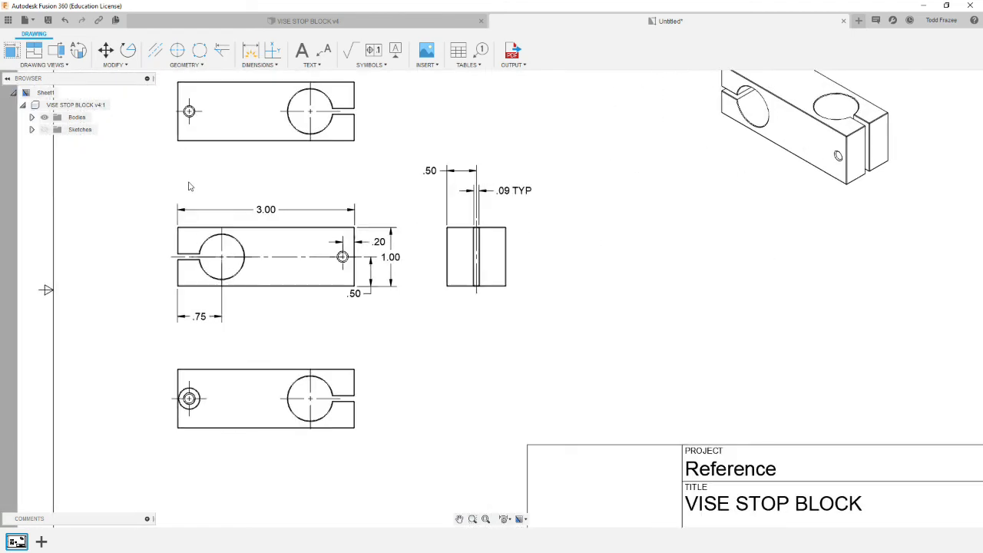
Step: Add a diameter dimension to the large hole in the middle view, placing its text below the view
click(256, 64)
click(255, 146)
click(243, 272)
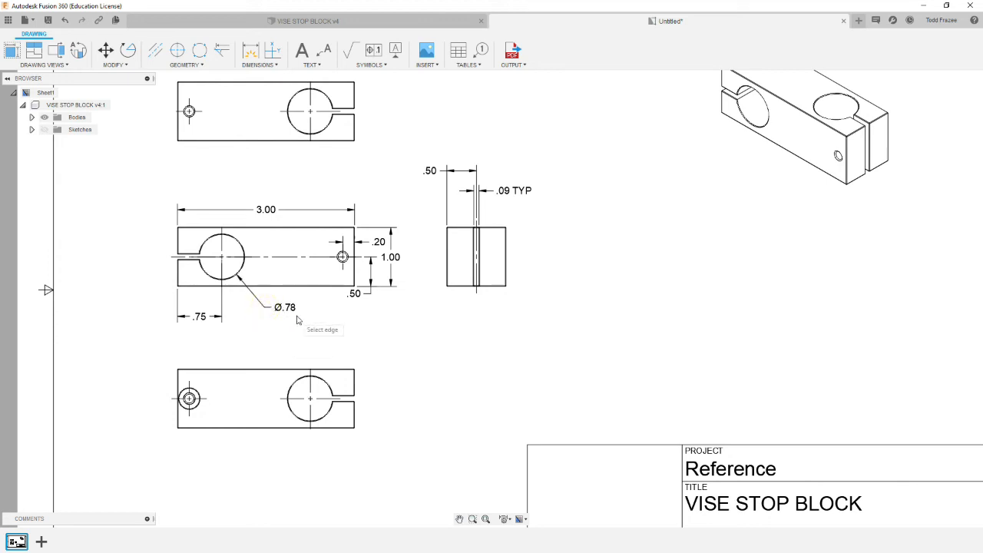
Step: Add the prefix 2X and the suffix THRU to the large hole's diameter dimension, and move its text farther down and right
double_click(286, 306)
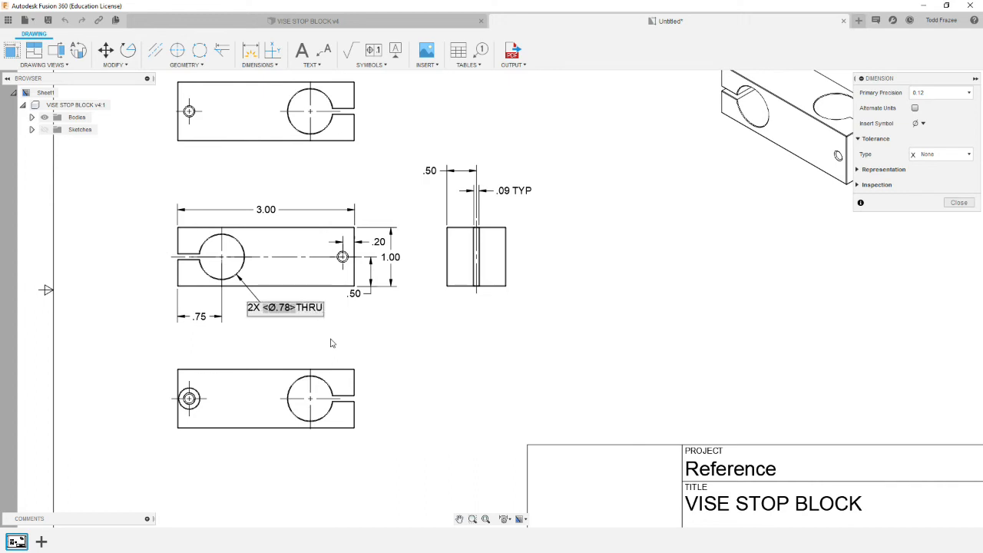
click(331, 343)
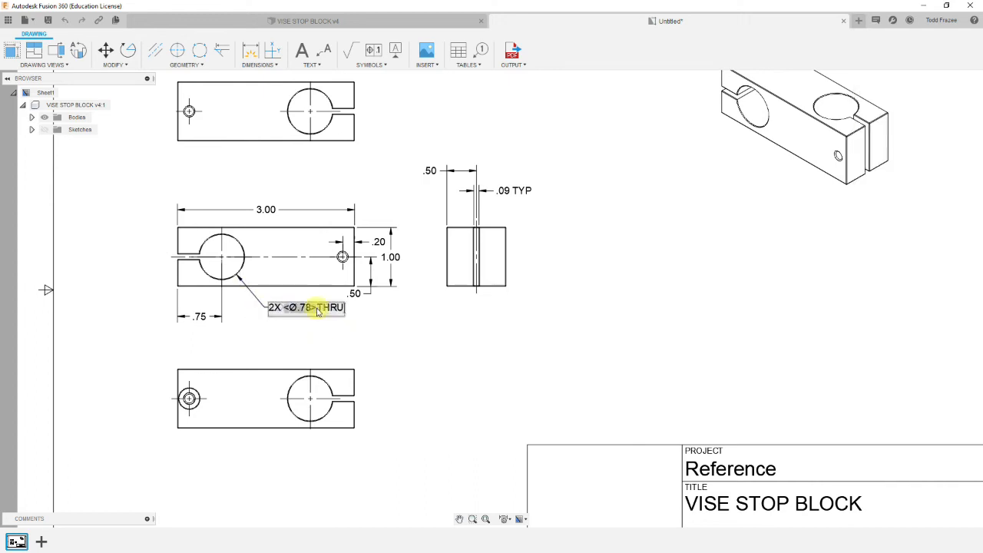
double_click(319, 308)
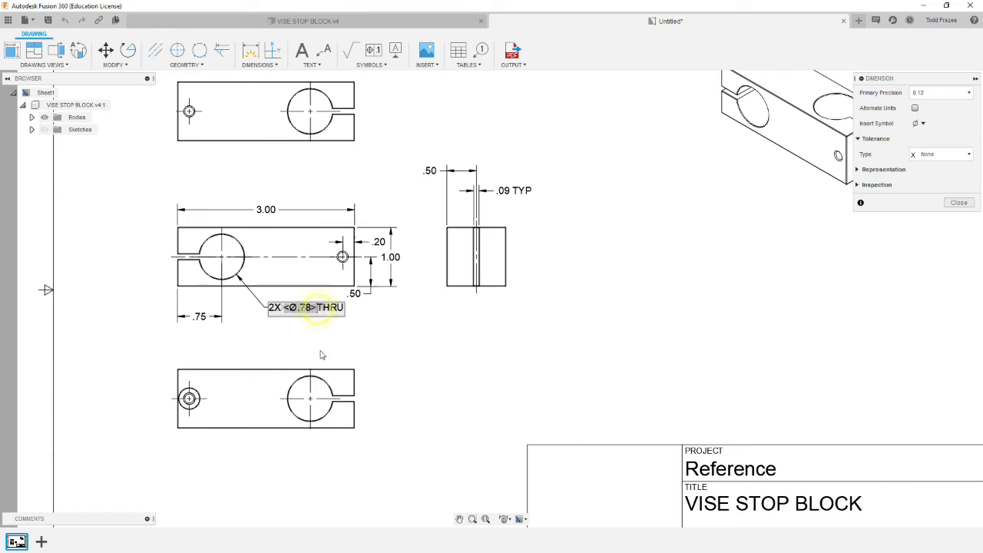
click(346, 346)
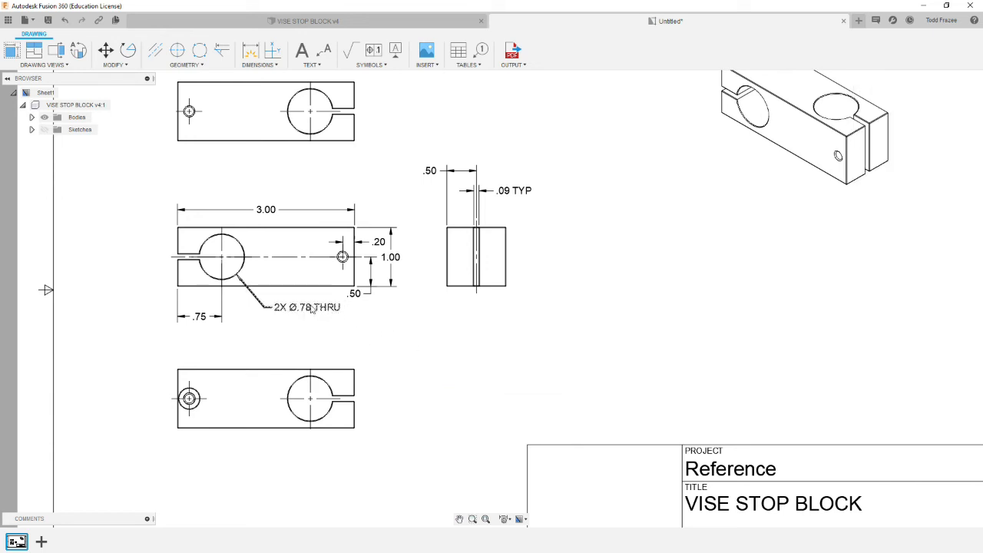
drag(307, 310, 308, 324)
click(413, 360)
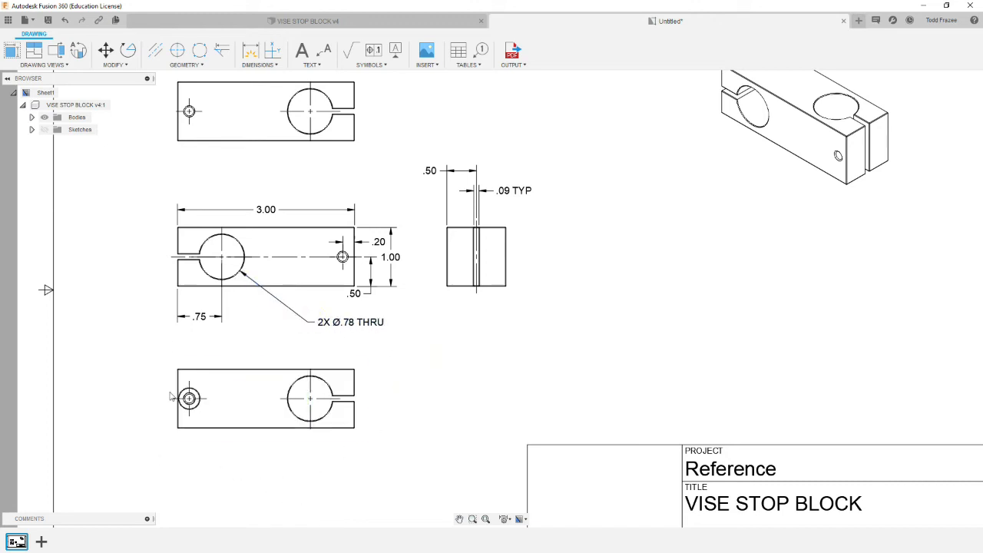
Step: Add a horizontal centerline to the lowest view midway between its upper and lower outer edges
click(156, 51)
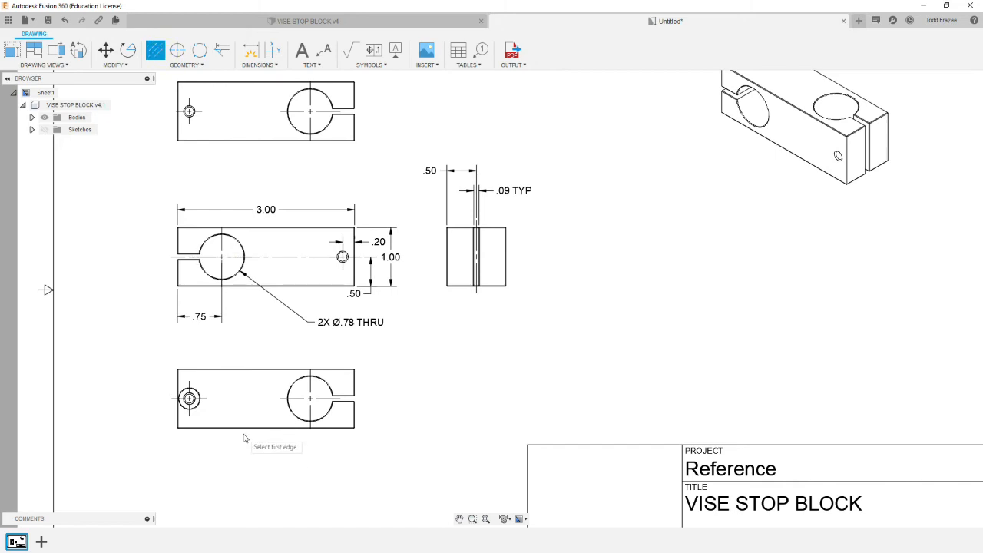
scroll(244, 439, up, 7)
click(244, 410)
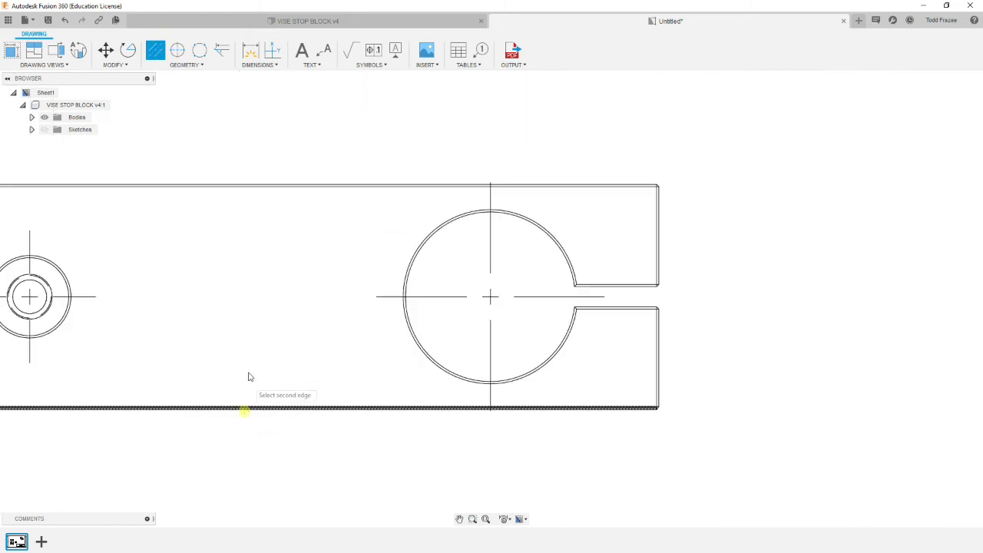
click(241, 188)
scroll(212, 382, down, 3)
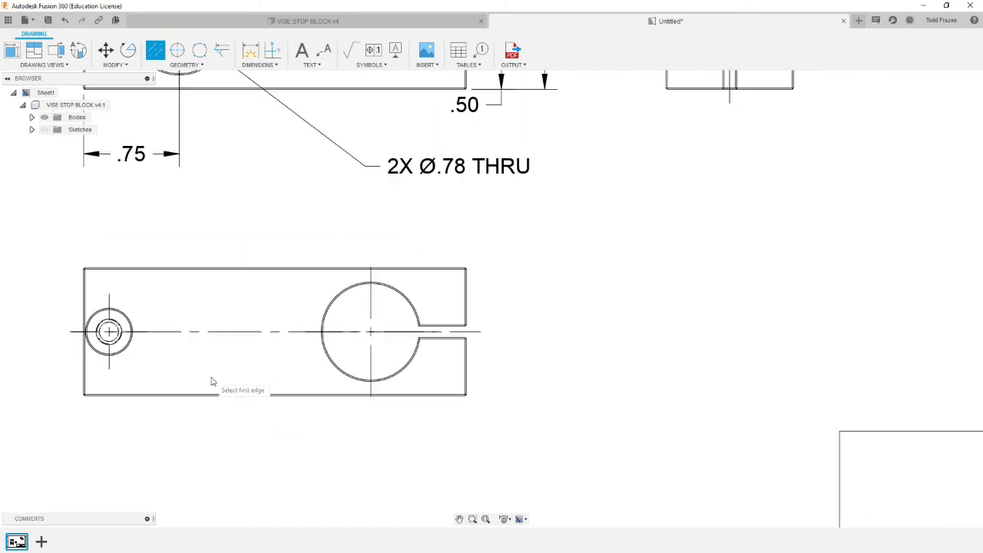
scroll(211, 381, down, 3)
scroll(101, 307, up, 2)
scroll(170, 322, up, 2)
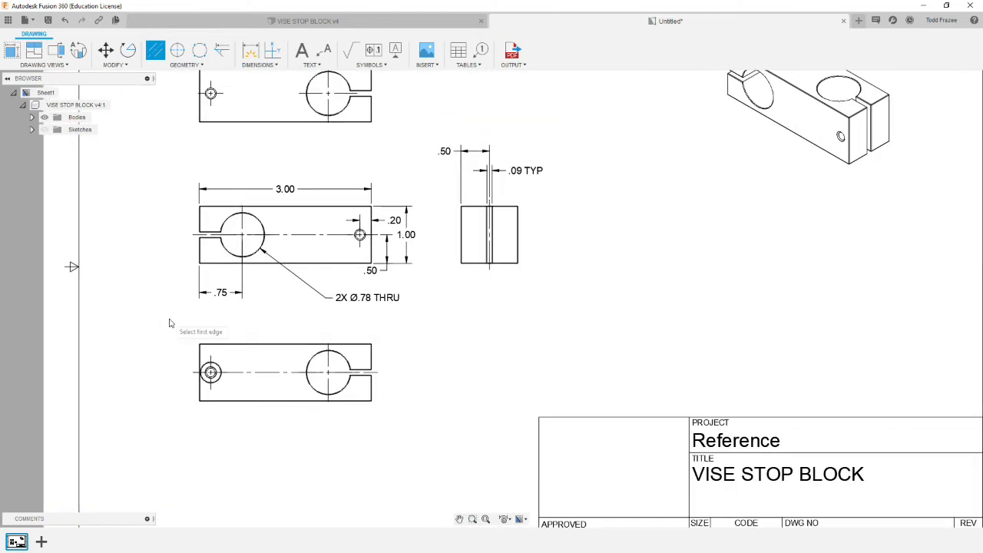
scroll(244, 323, up, 1)
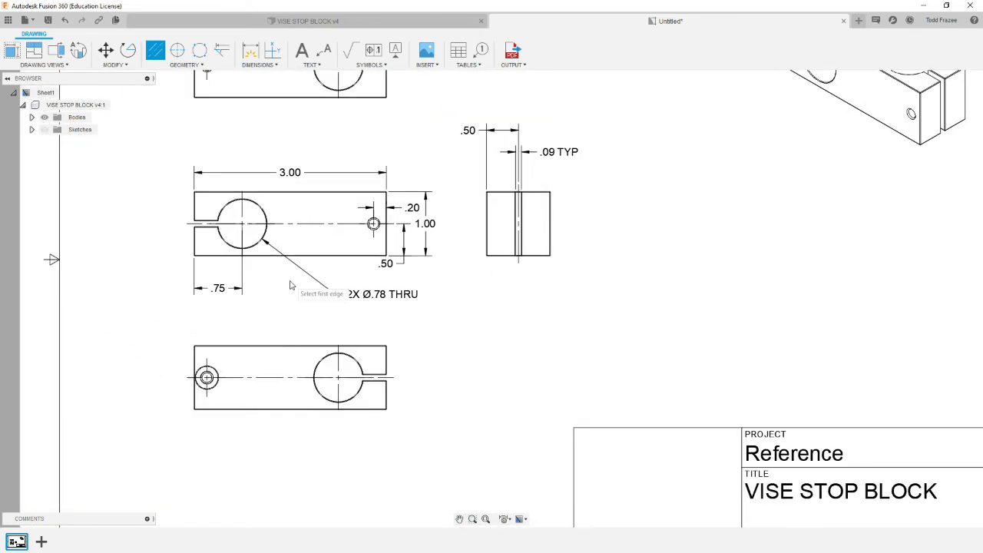
Step: Shift the side view farther right, and move the middle view with its aligned upper and lower views right to free space on the left
scroll(208, 348, up, 10)
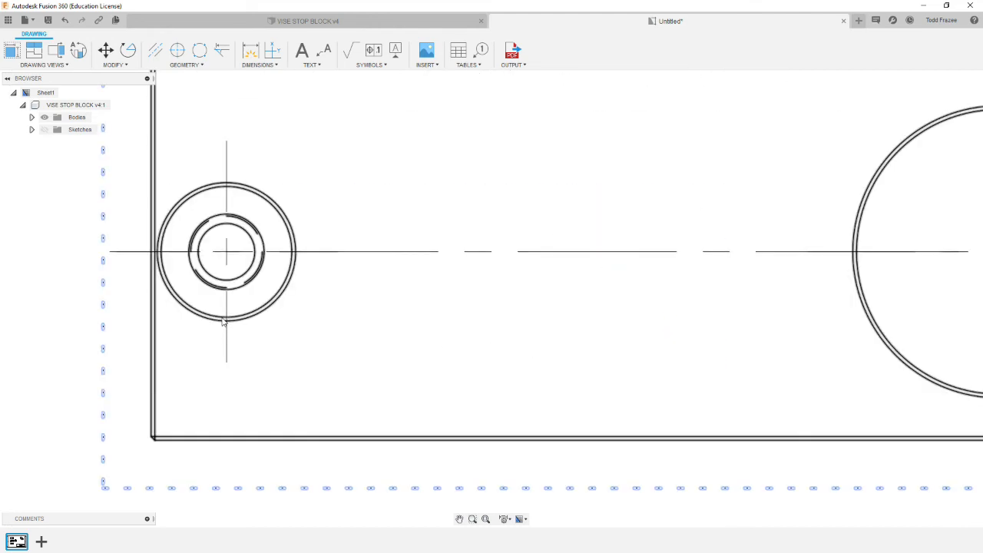
scroll(222, 322, down, 5)
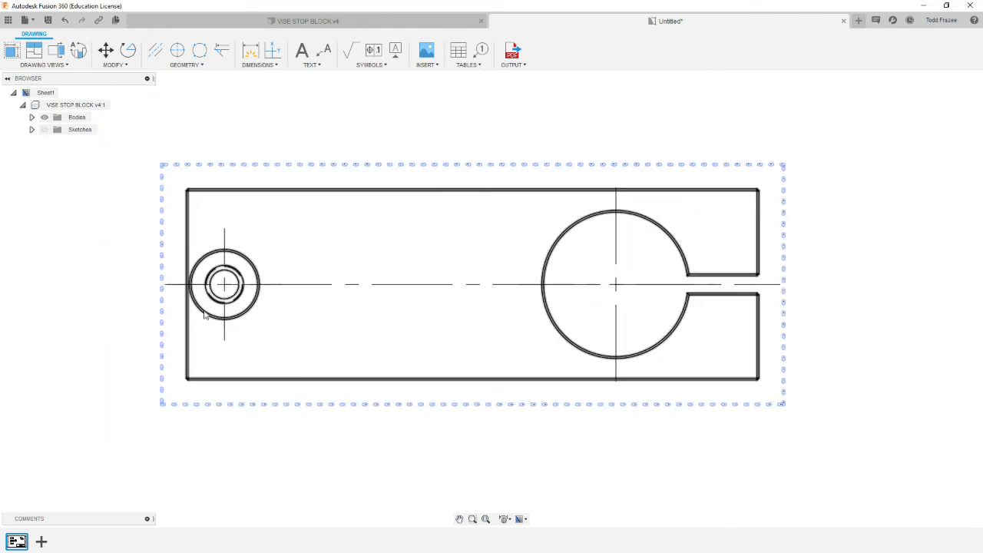
scroll(204, 315, down, 10)
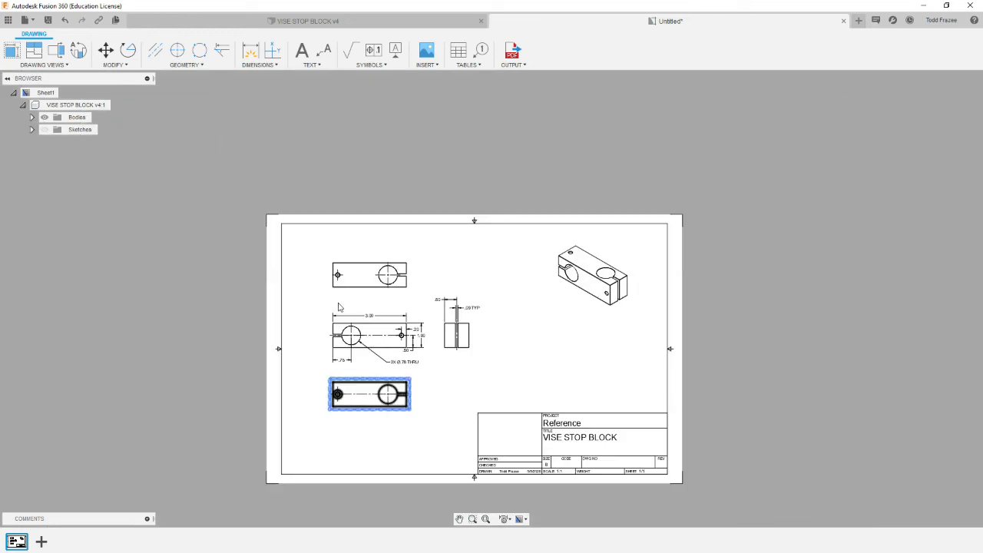
click(369, 290)
scroll(365, 516, down, 6)
scroll(369, 519, up, 3)
scroll(379, 520, up, 4)
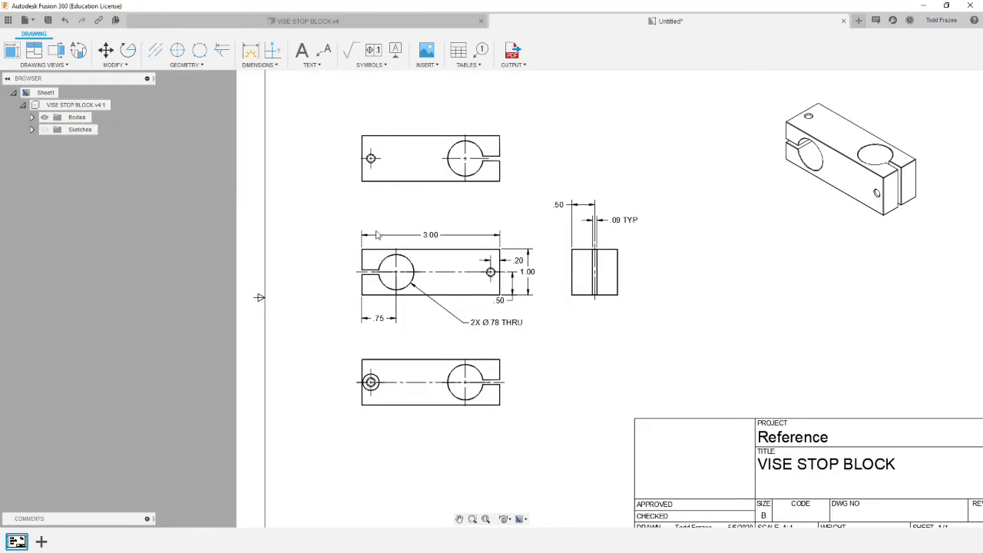
click(602, 278)
drag(596, 275, 657, 275)
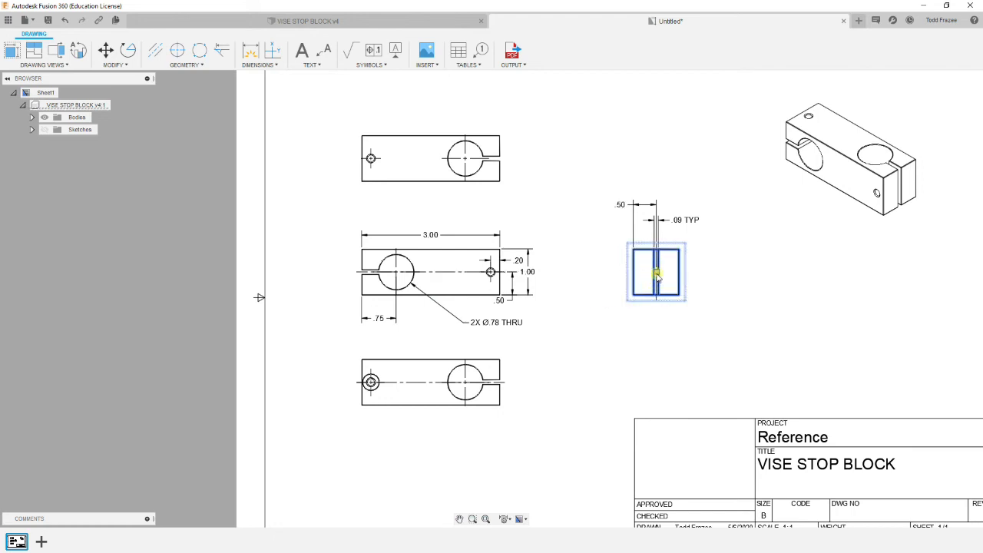
click(453, 274)
drag(432, 276, 480, 275)
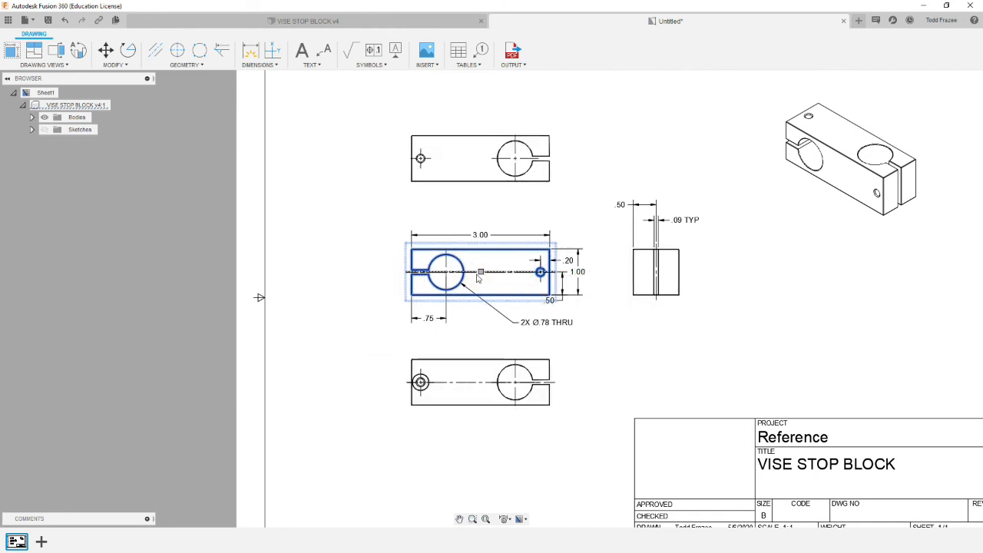
click(502, 462)
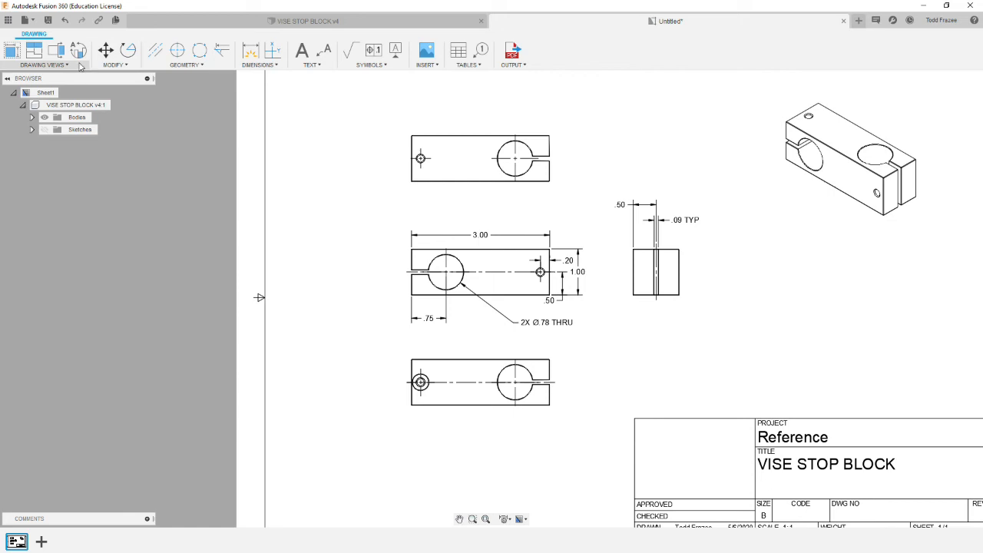
Step: Create a section view from the lowest view with a vertical cut through the counterbored hole, placing it to the left of that view
click(56, 50)
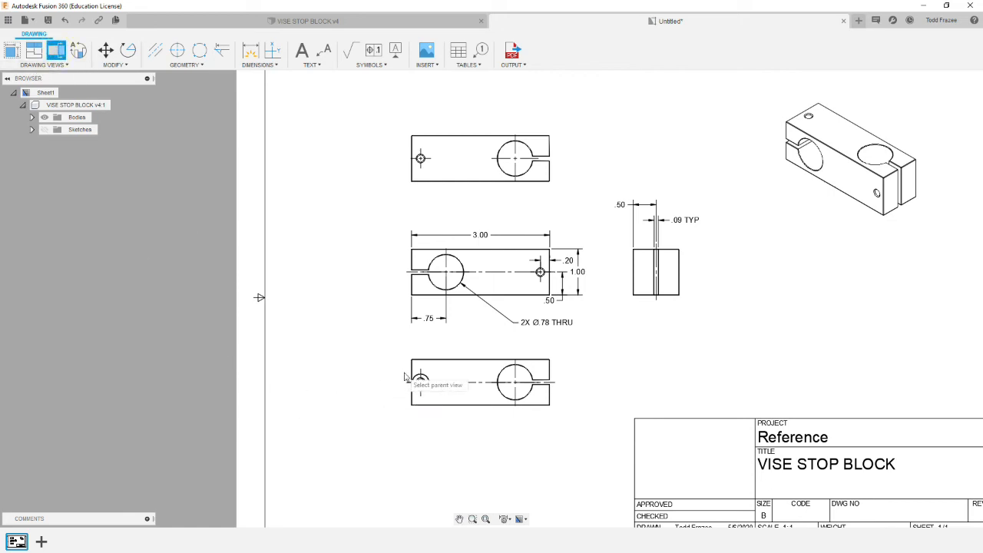
scroll(408, 374, up, 3)
click(432, 362)
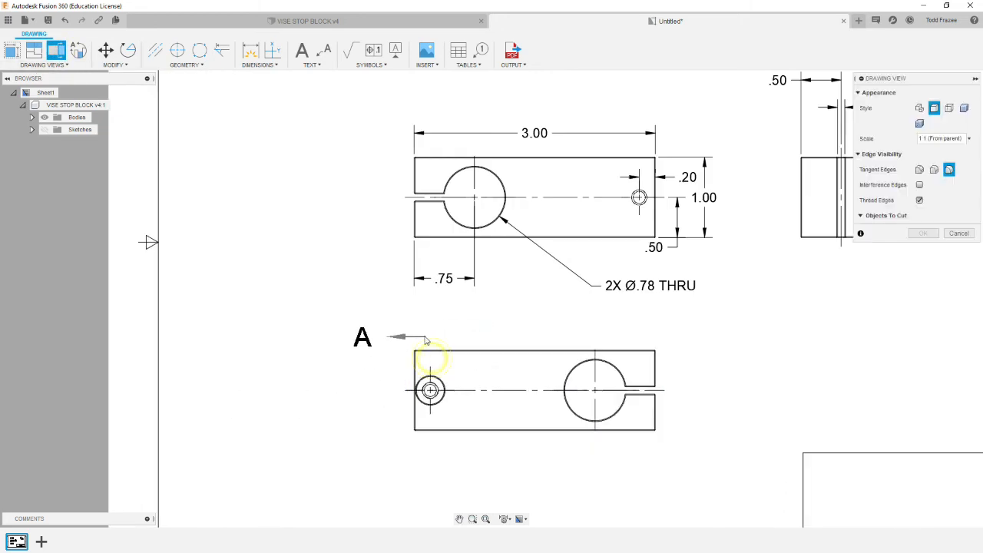
click(426, 329)
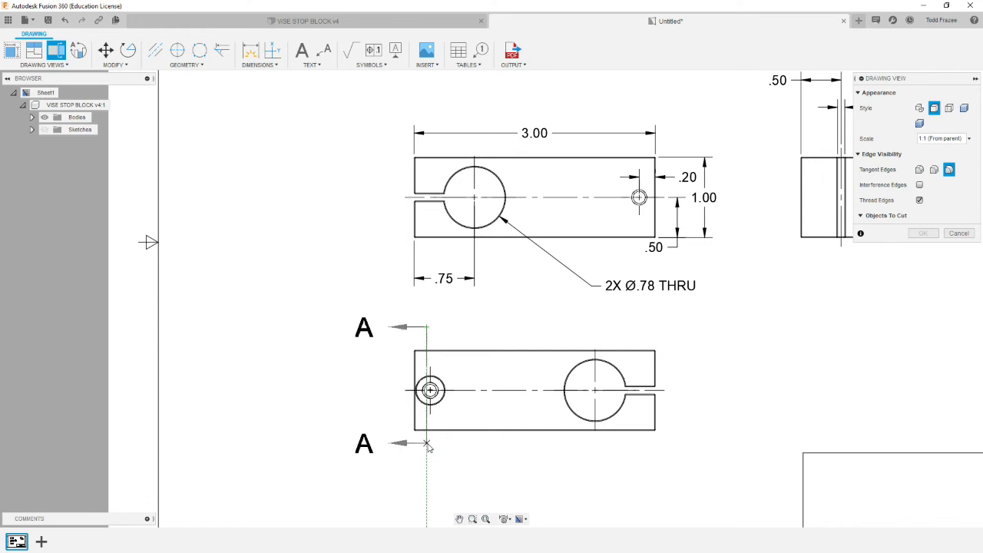
click(426, 443)
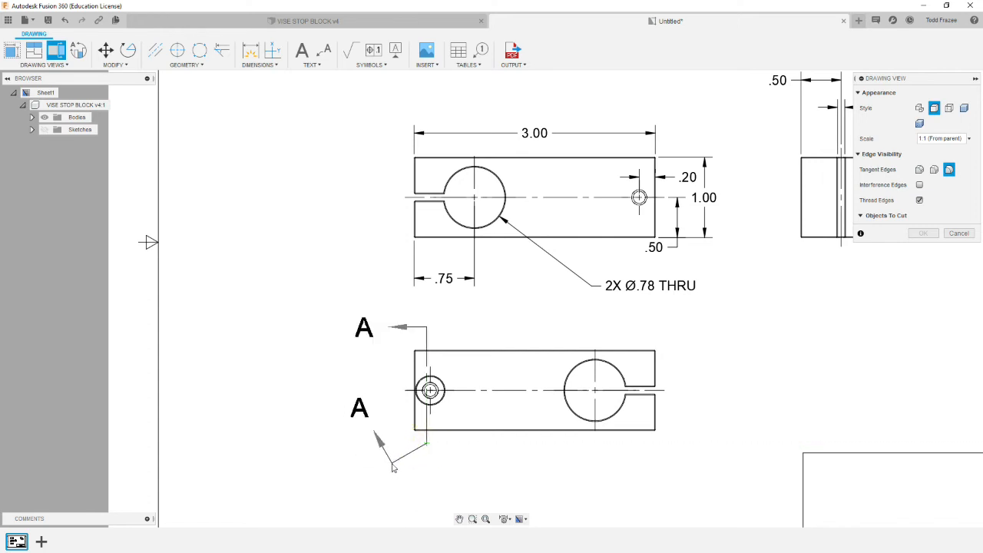
key(Return)
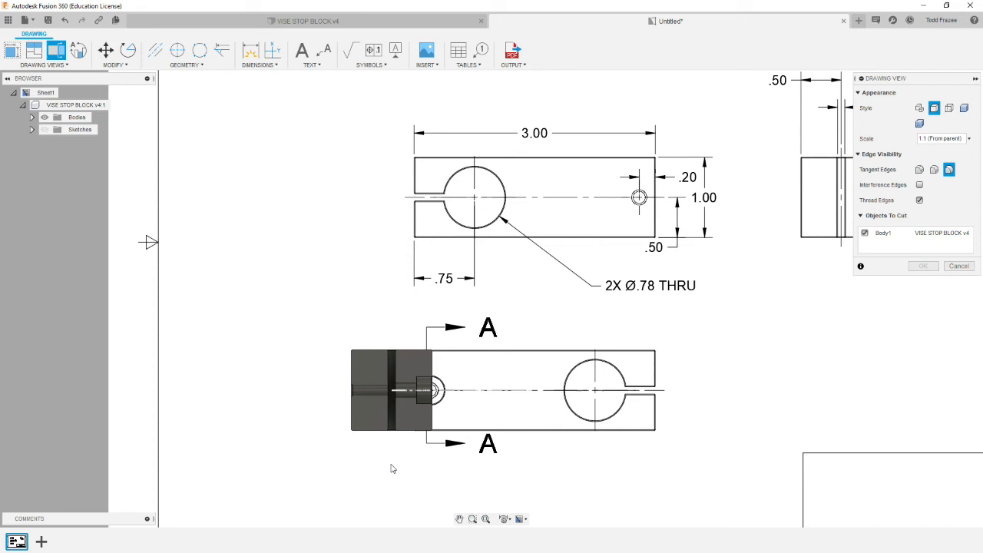
click(270, 453)
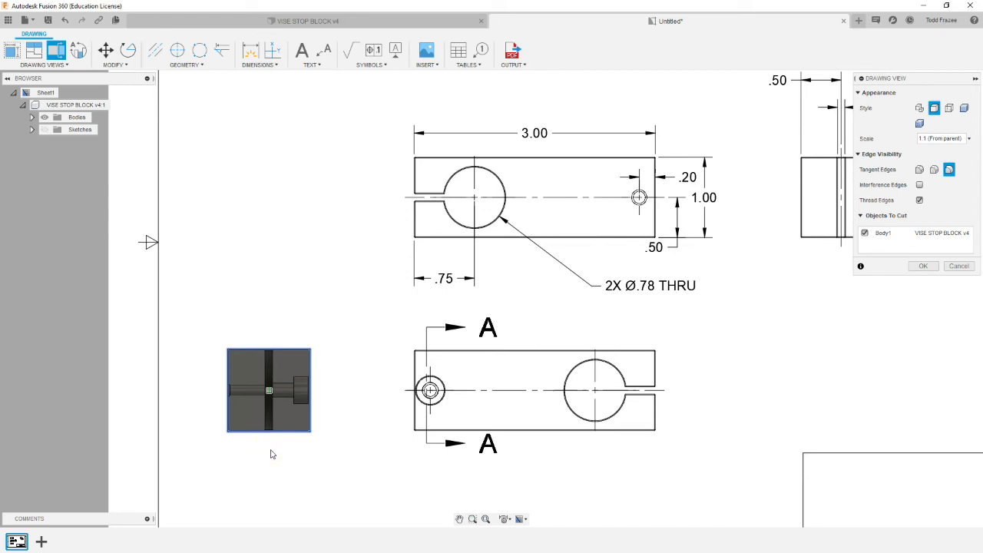
key(Return)
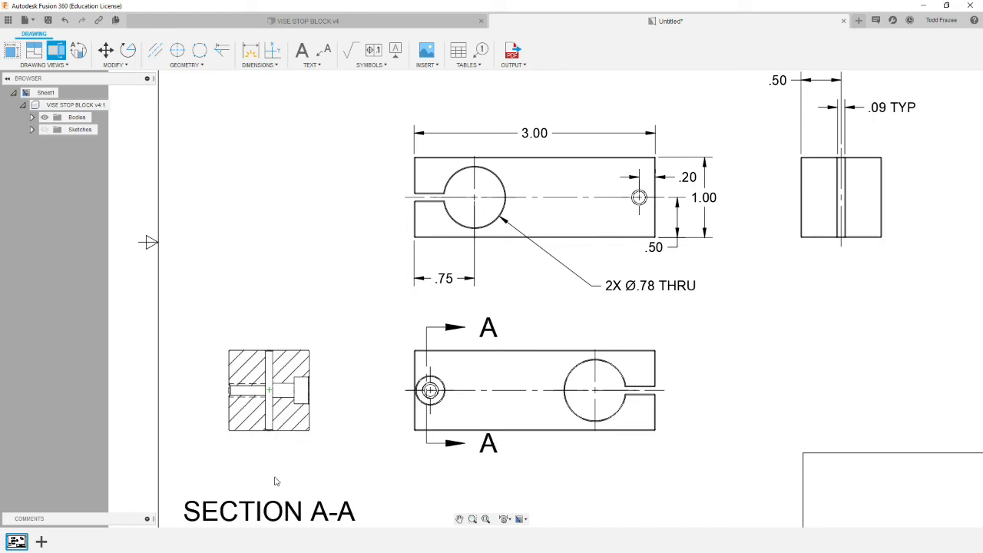
Step: Move the section line in the lowest view so that it passes exactly through the counterbored hole's center
scroll(435, 405, up, 8)
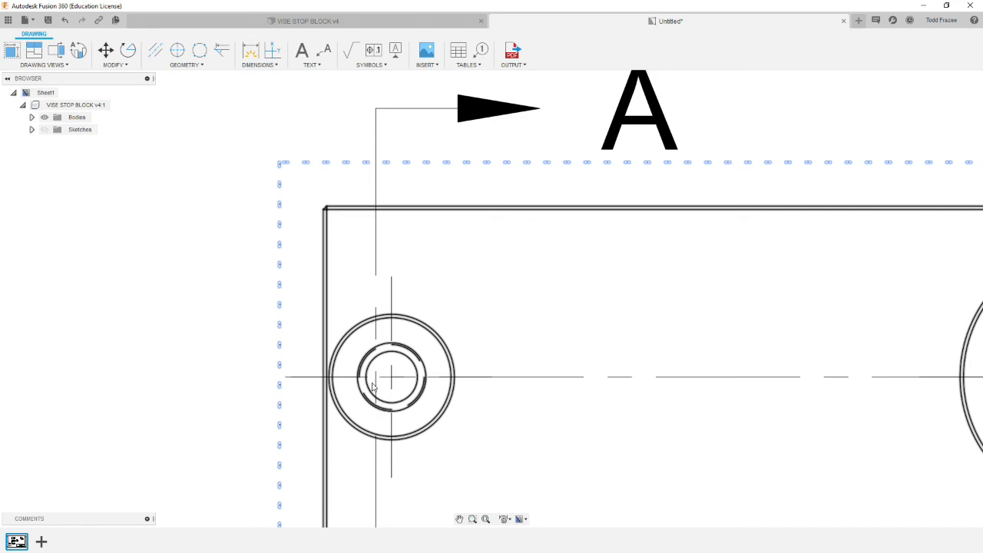
click(375, 384)
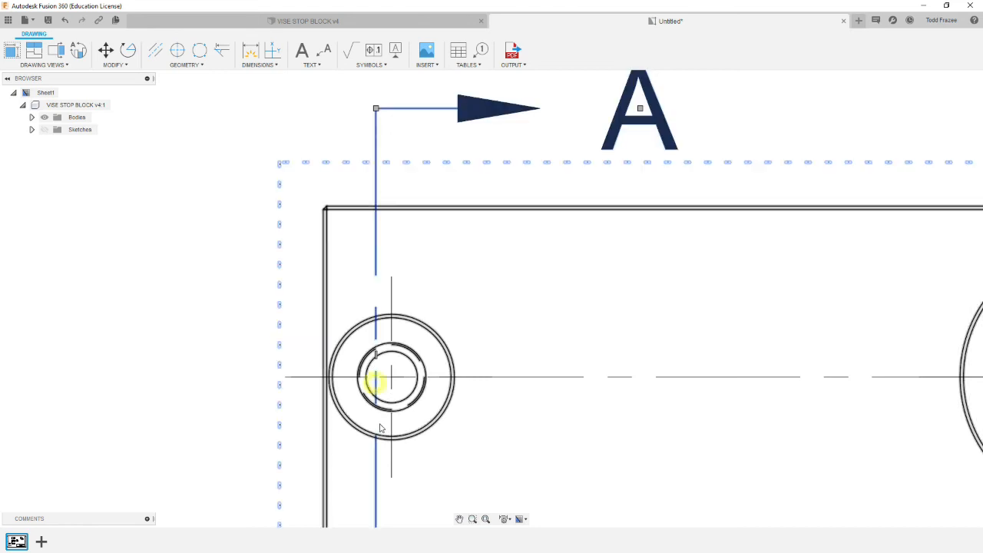
click(376, 361)
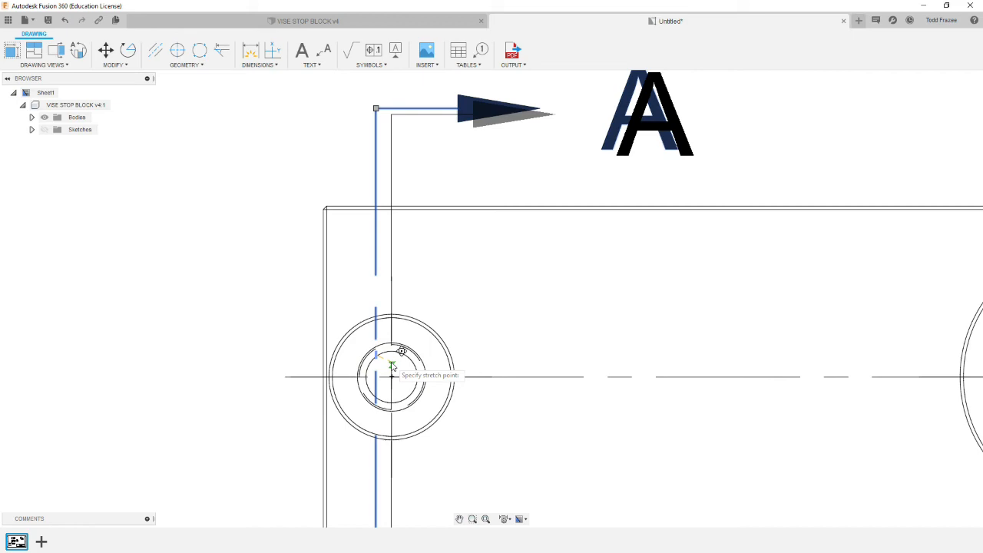
click(392, 376)
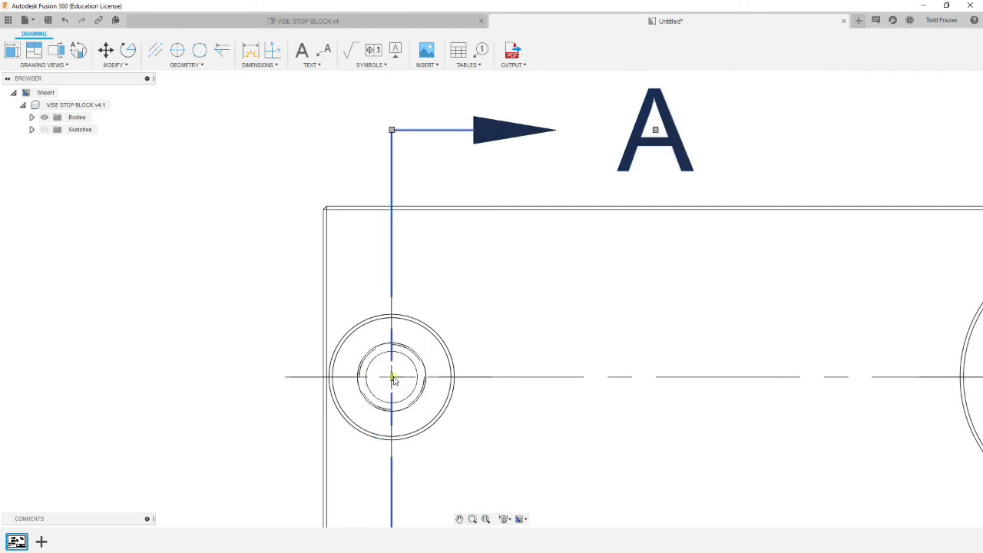
scroll(277, 388, down, 5)
scroll(270, 394, down, 4)
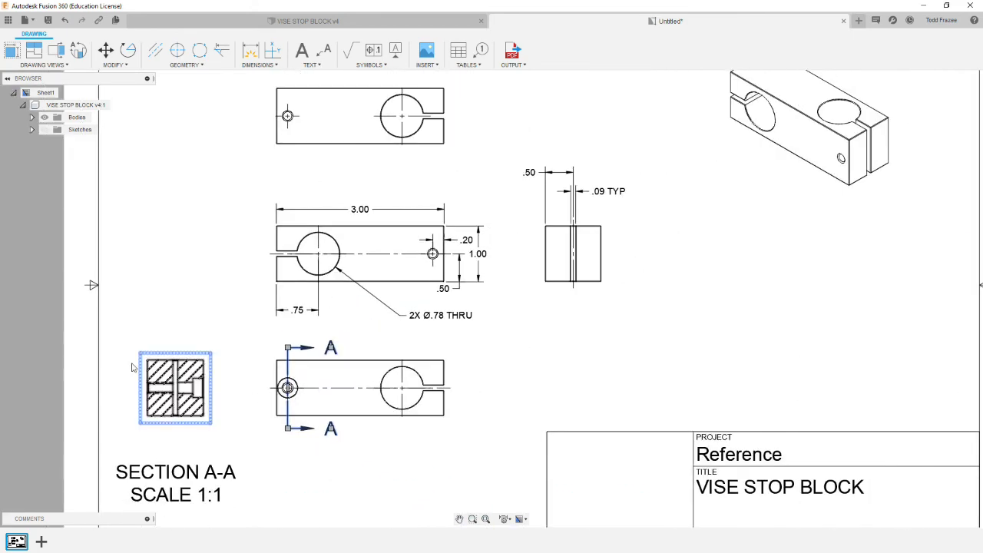
Step: Add a horizontal centerline between the upper and lower edges of the threaded hole in the section view
scroll(153, 391, up, 3)
scroll(193, 492, down, 4)
scroll(189, 493, up, 5)
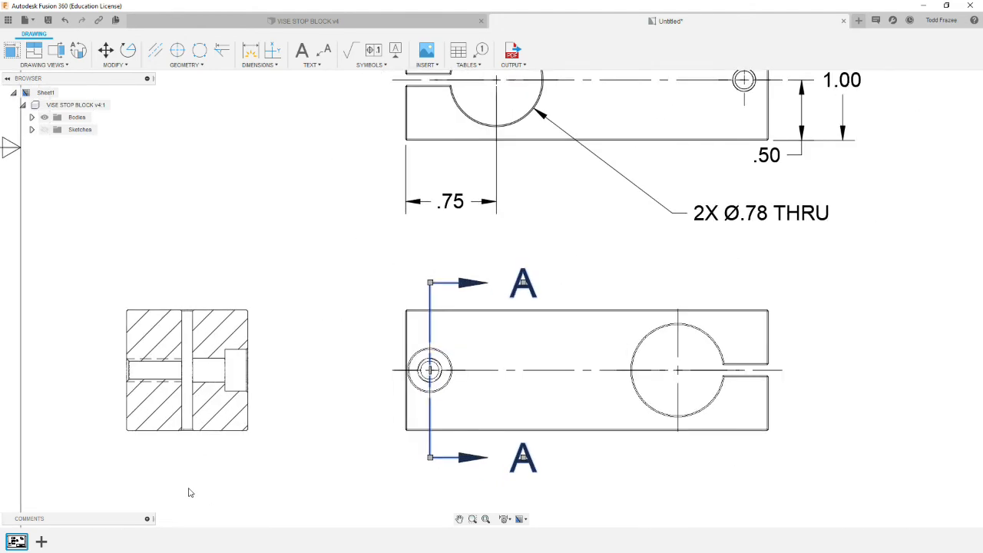
scroll(242, 484, down, 2)
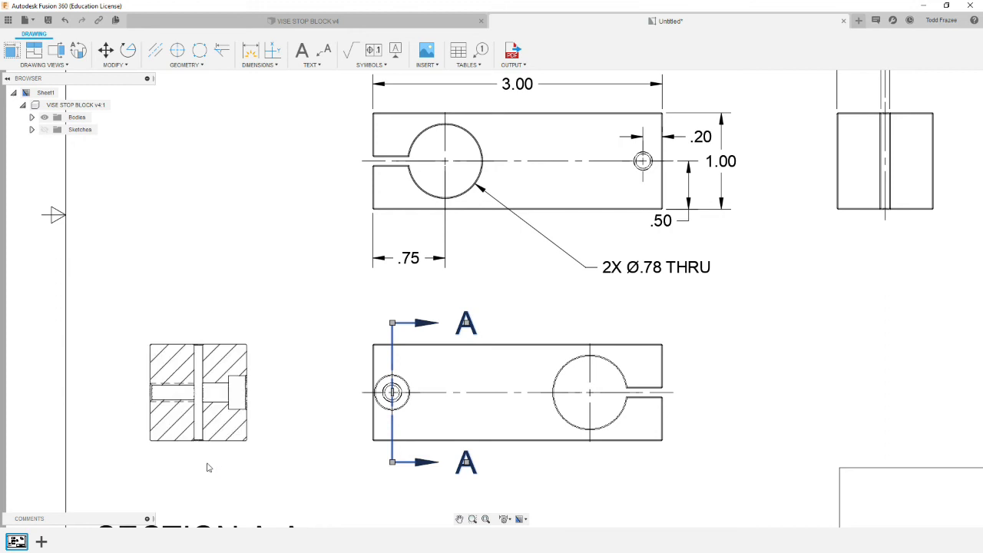
scroll(202, 478, up, 4)
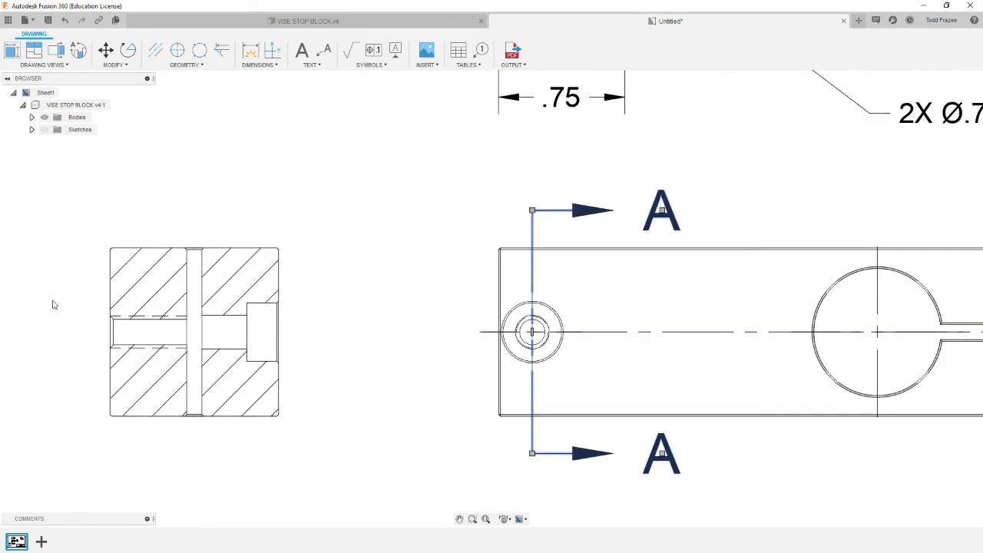
scroll(54, 302, up, 2)
click(155, 53)
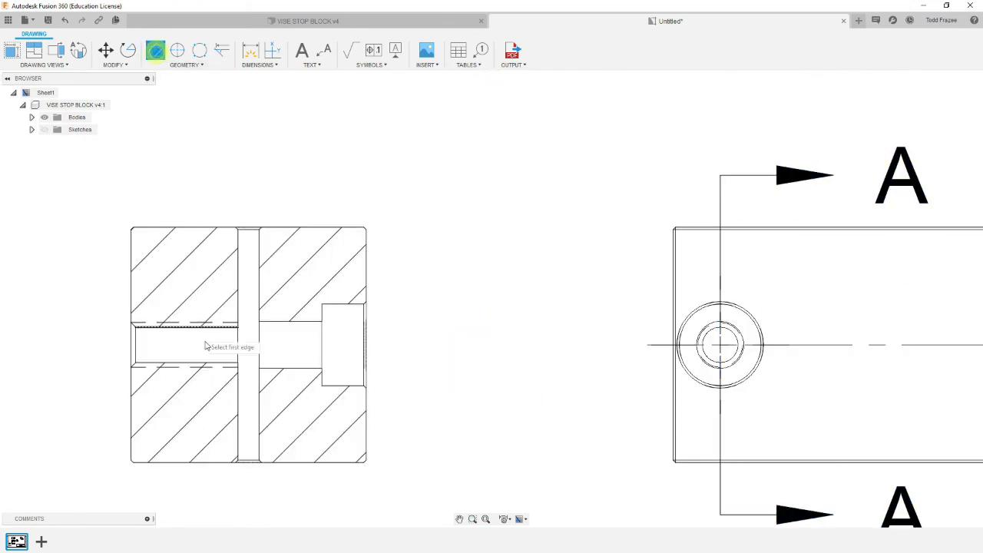
click(178, 363)
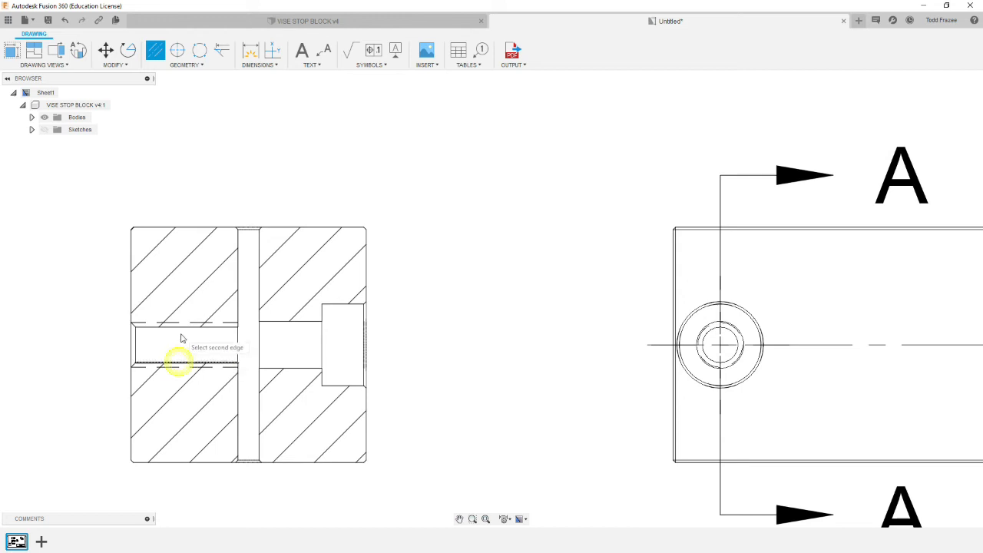
click(183, 327)
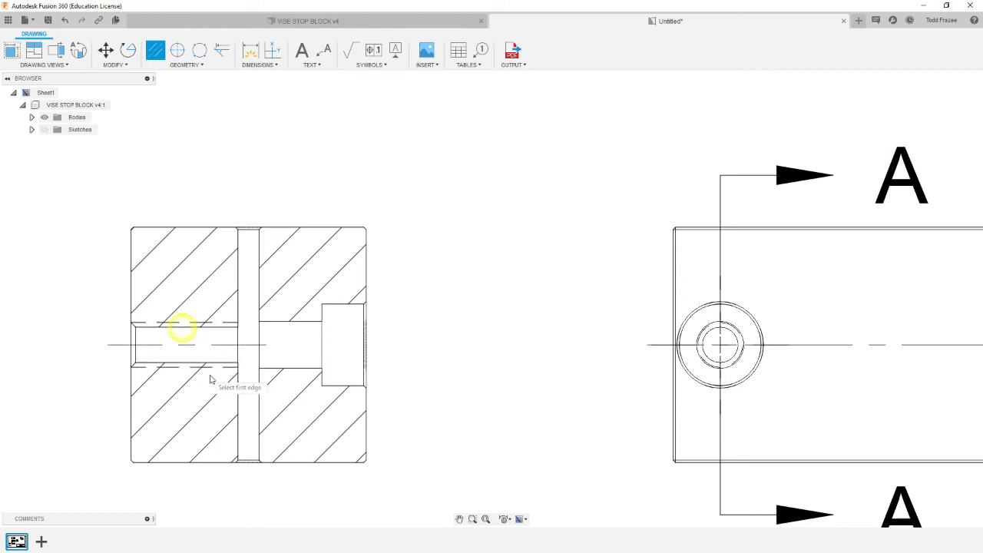
key(Escape)
Step: Extend the threaded hole's centerline through the counterbore to just past the section view's right edge
click(263, 349)
click(264, 348)
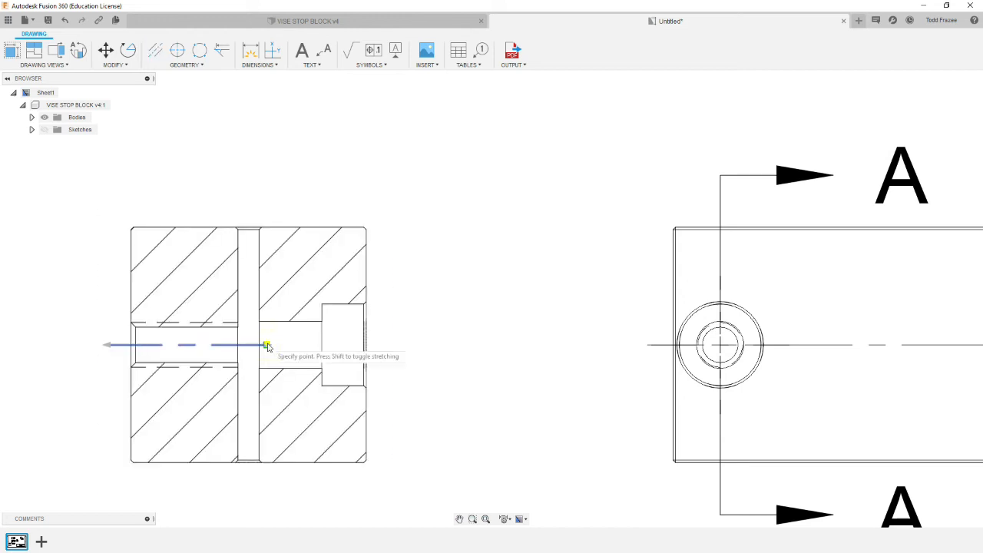
click(396, 348)
click(430, 457)
scroll(434, 439, down, 6)
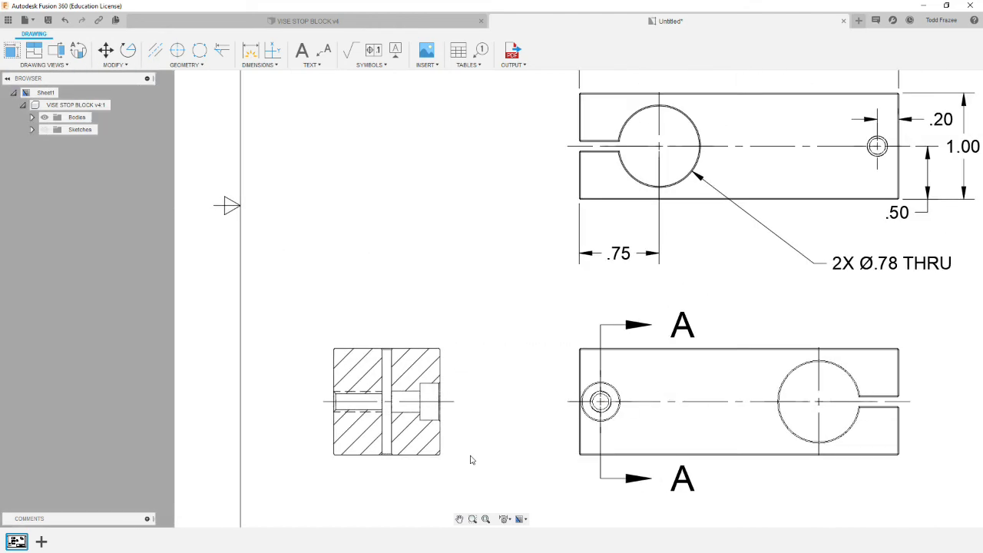
Step: Attach a leader to the threaded hole in the uppermost view, with its text position above and left of the hole, outside the view
scroll(464, 299, down, 3)
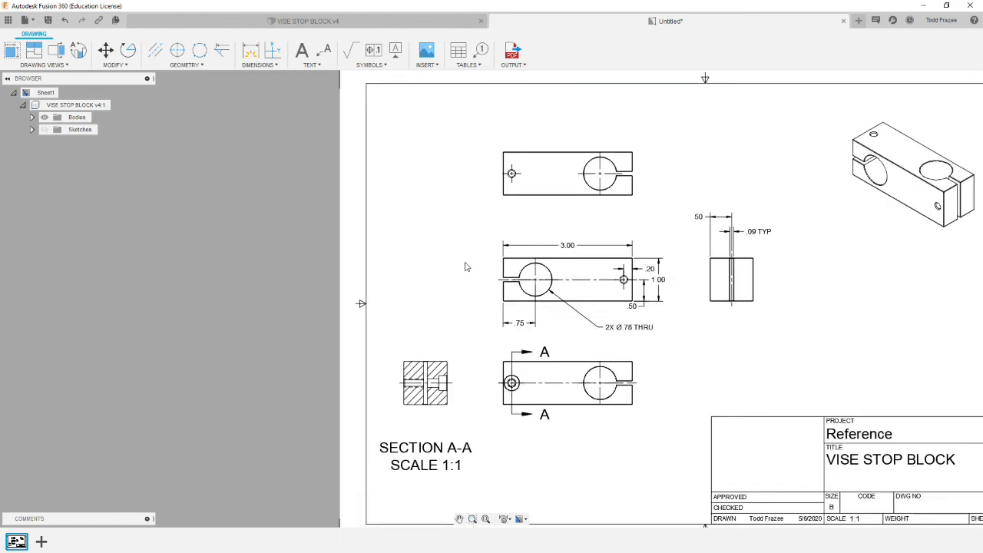
scroll(654, 214, up, 3)
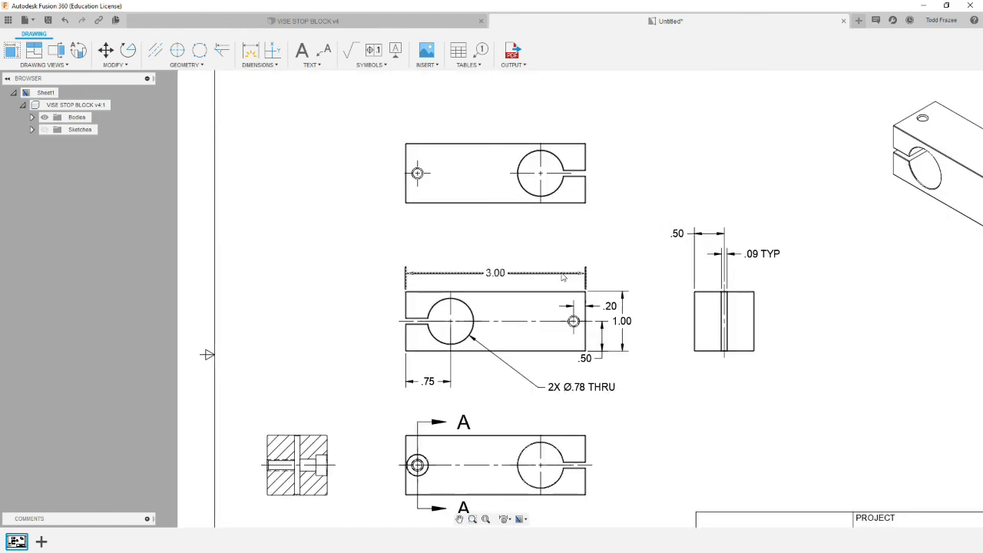
scroll(453, 210, down, 2)
click(459, 211)
scroll(476, 184, up, 4)
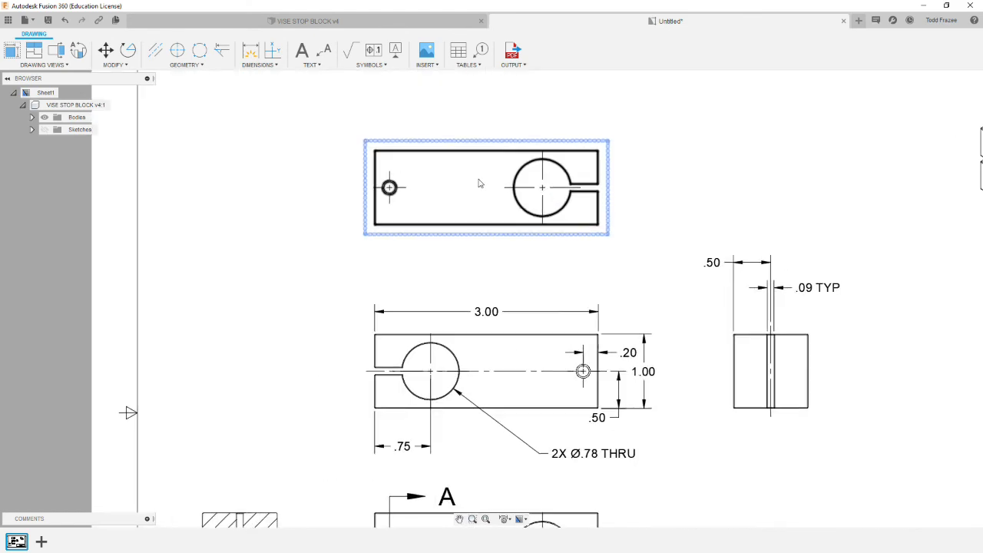
click(285, 294)
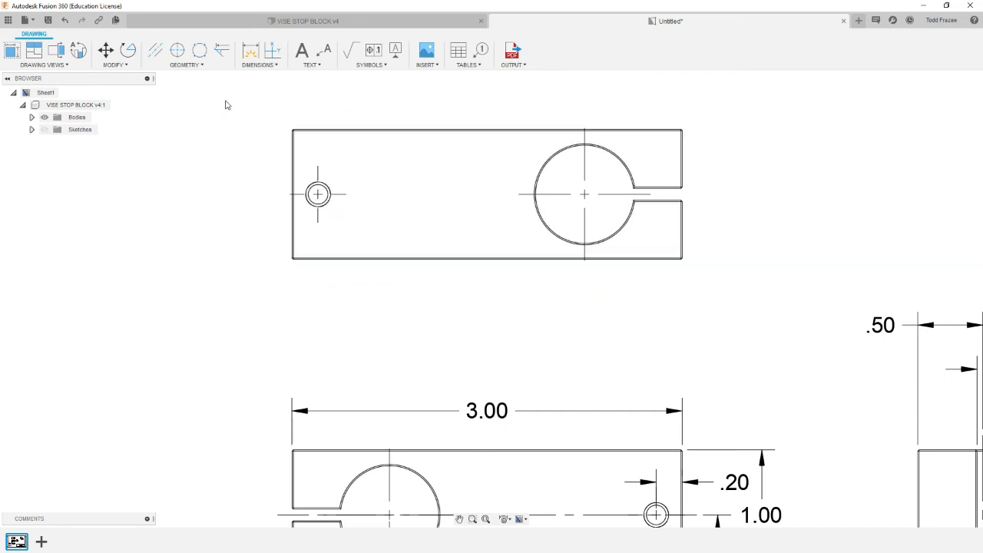
scroll(227, 105, up, 3)
click(323, 51)
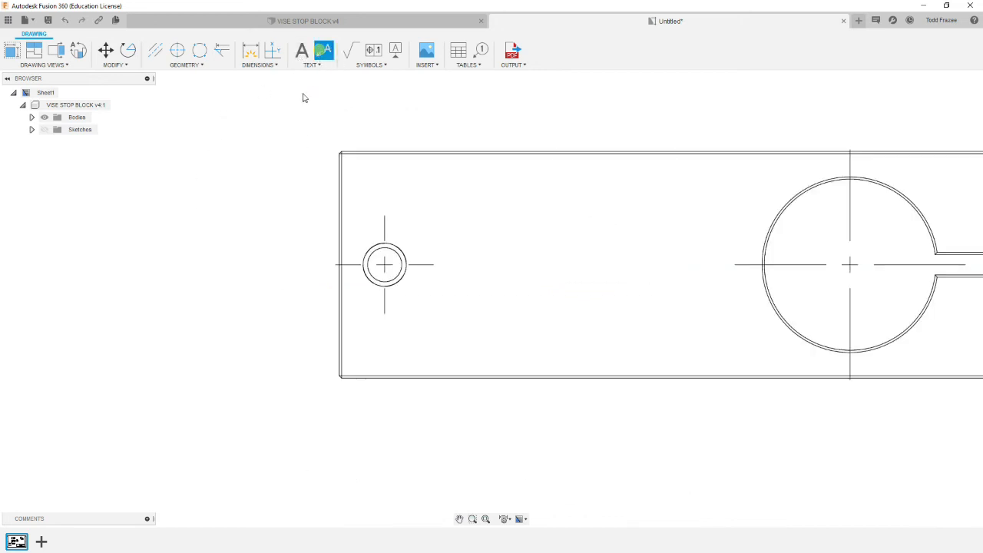
click(371, 246)
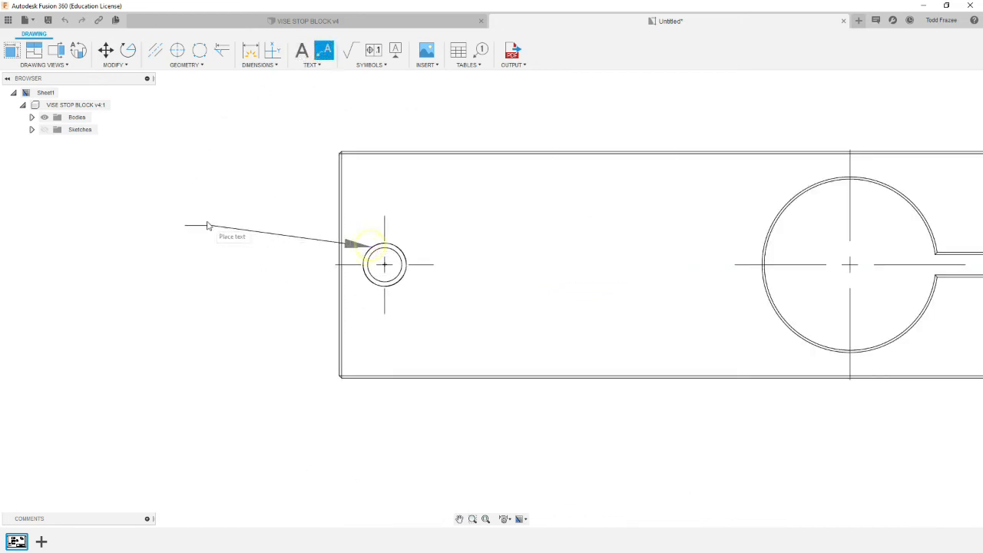
click(224, 138)
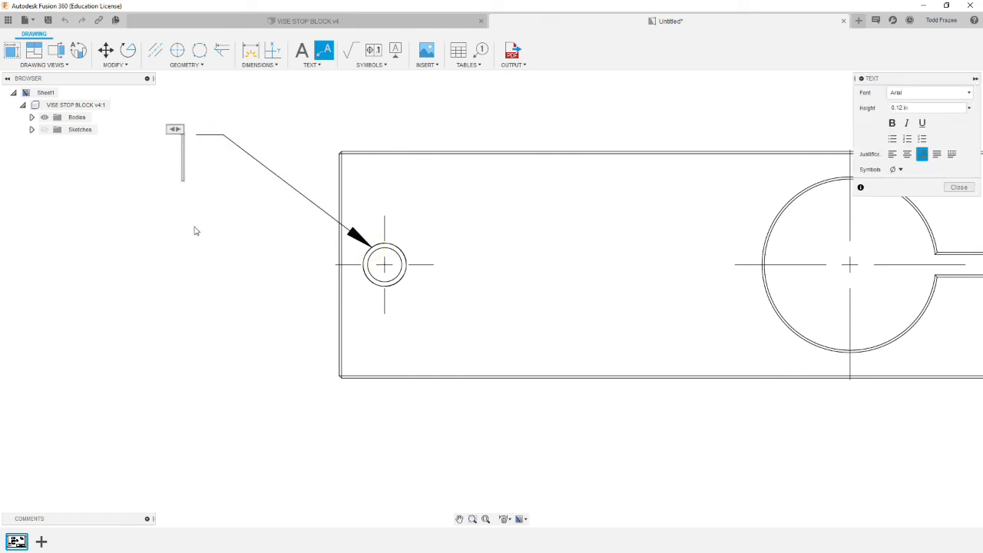
Step: Enter "10-28 UNF THRU ONE WALL" as the threaded hole's leader note
text(10)
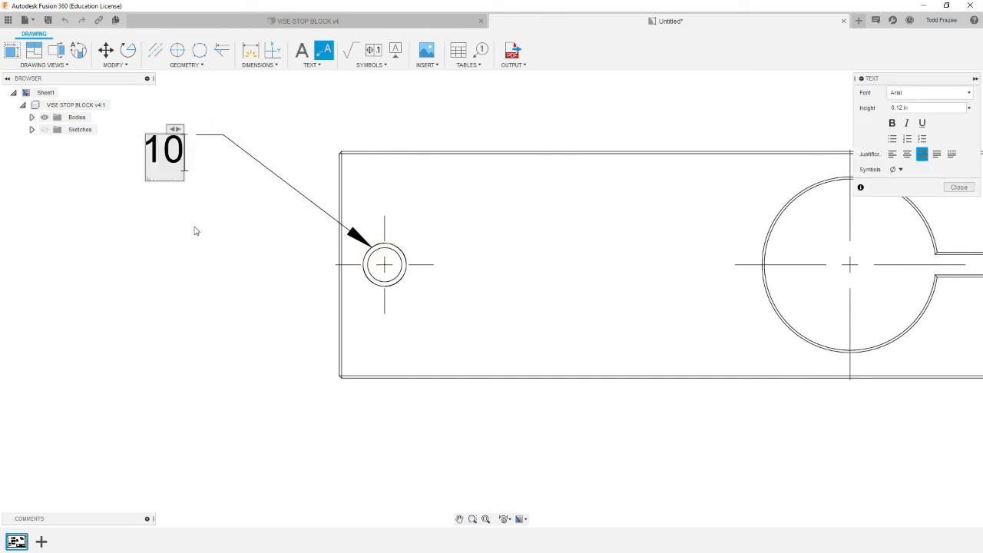
text(-28)
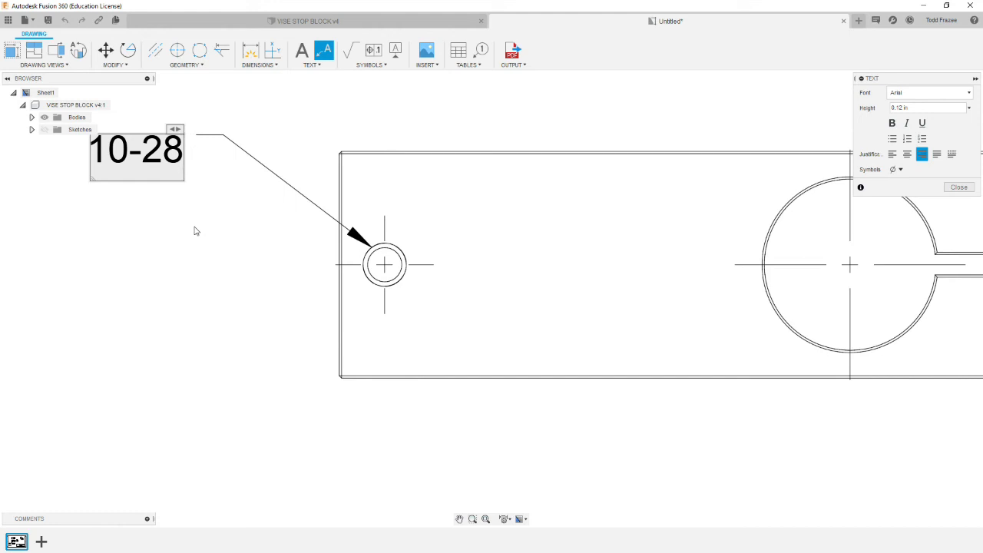
text( UNC)
key(BackSpace)
text(F THRU)
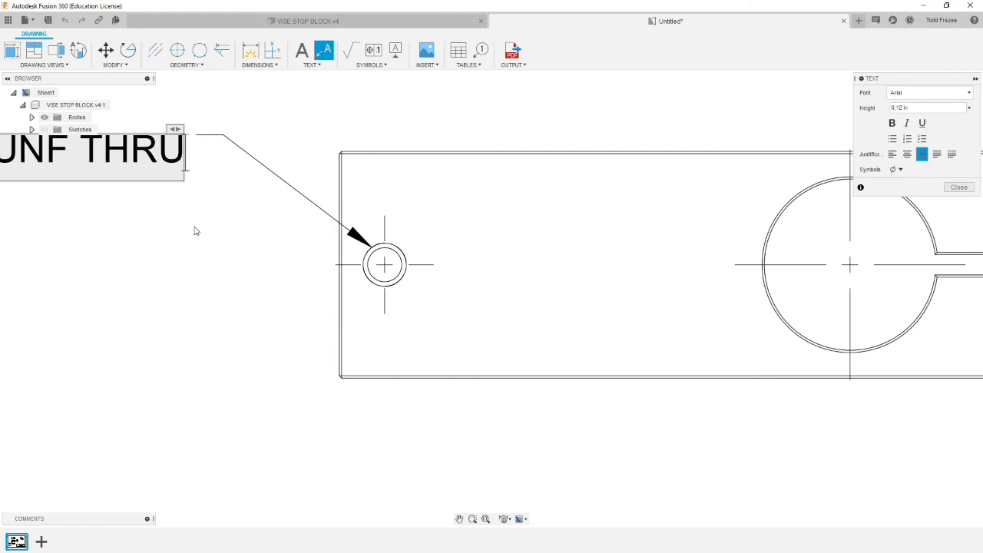
text( ONE WALL)
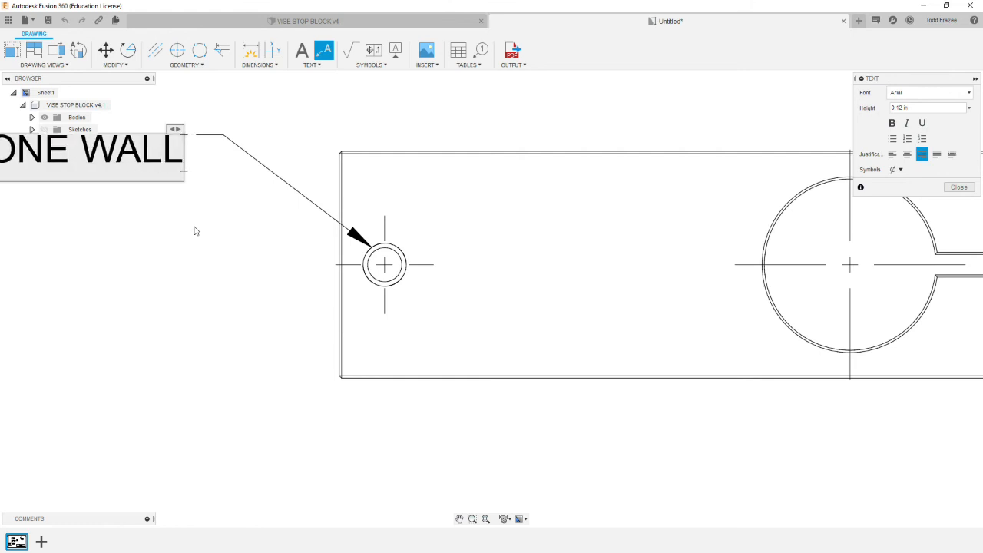
key(Return)
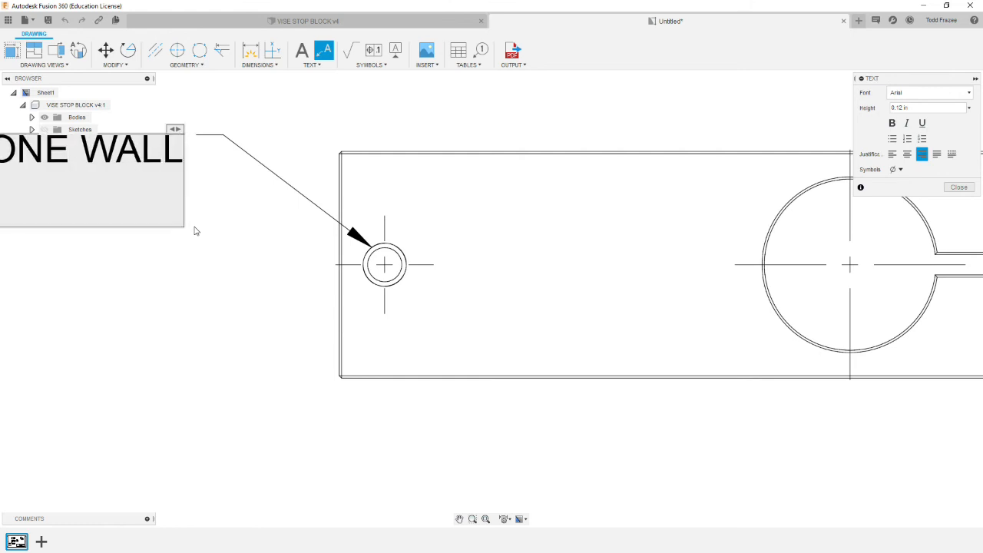
key(BackSpace)
click(214, 290)
Step: Dimension the counterbore's diameter between its upper and lower edges in the section view, placing the dimension to the right of the view
scroll(165, 314, down, 5)
scroll(92, 390, up, 2)
scroll(83, 434, down, 4)
scroll(85, 470, up, 6)
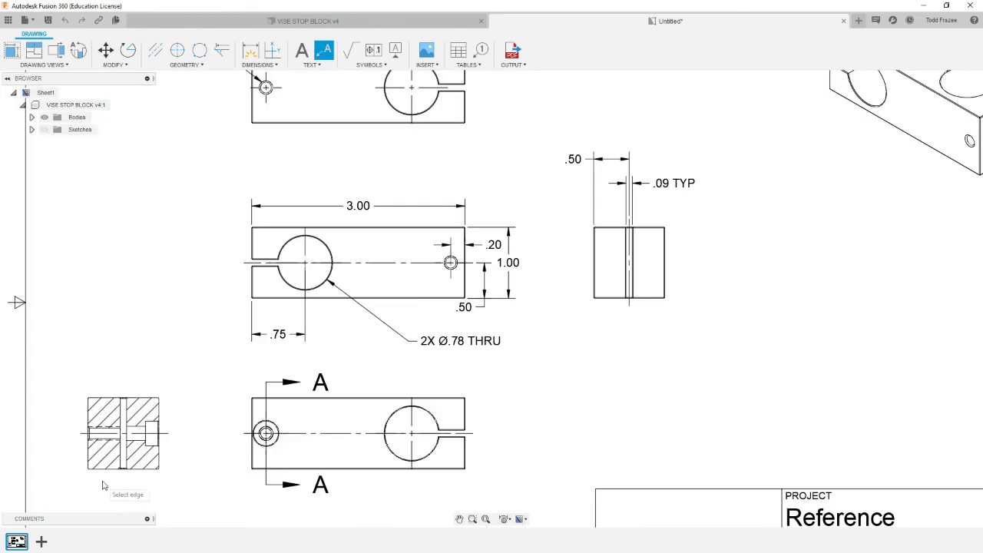
scroll(160, 499, up, 3)
scroll(146, 361, up, 2)
scroll(146, 361, down, 2)
scroll(159, 364, up, 4)
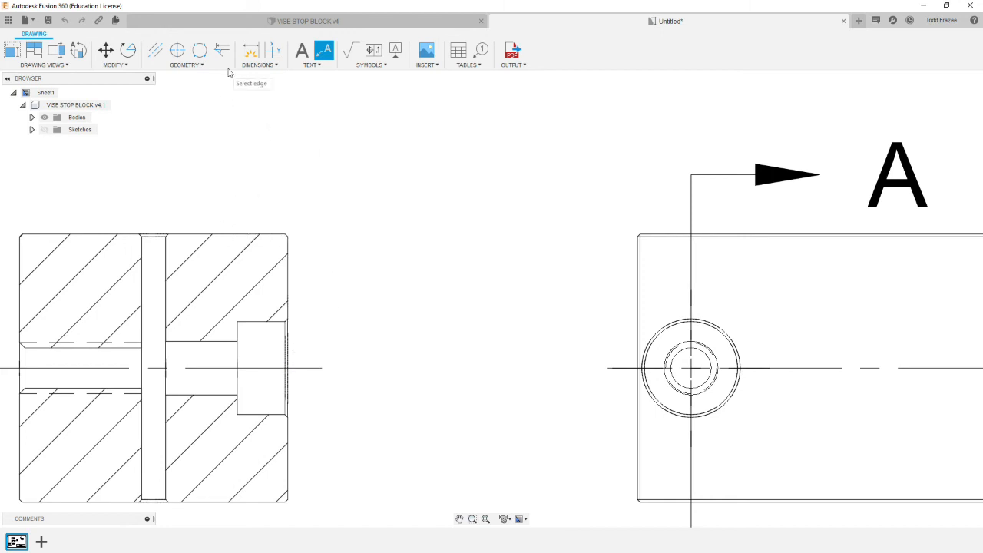
click(250, 49)
scroll(299, 413, up, 3)
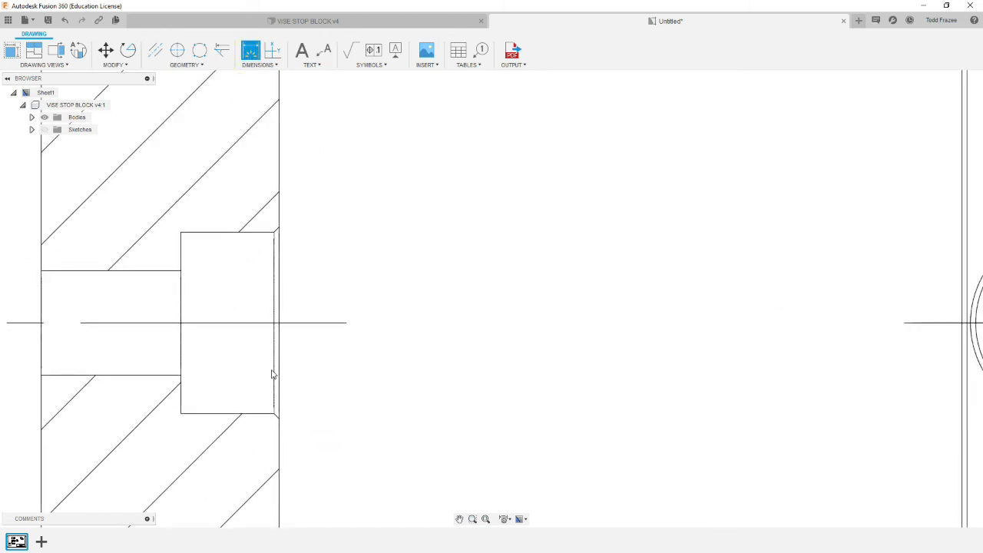
click(239, 233)
click(255, 415)
click(584, 258)
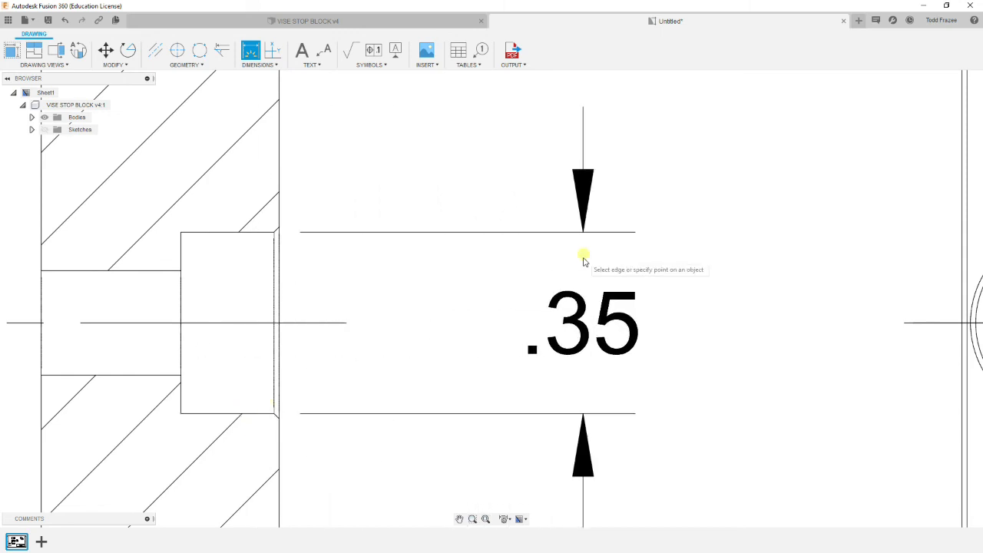
key(Escape)
Step: Insert a diameter symbol in front of the counterbore's dimension value in the section view
double_click(582, 328)
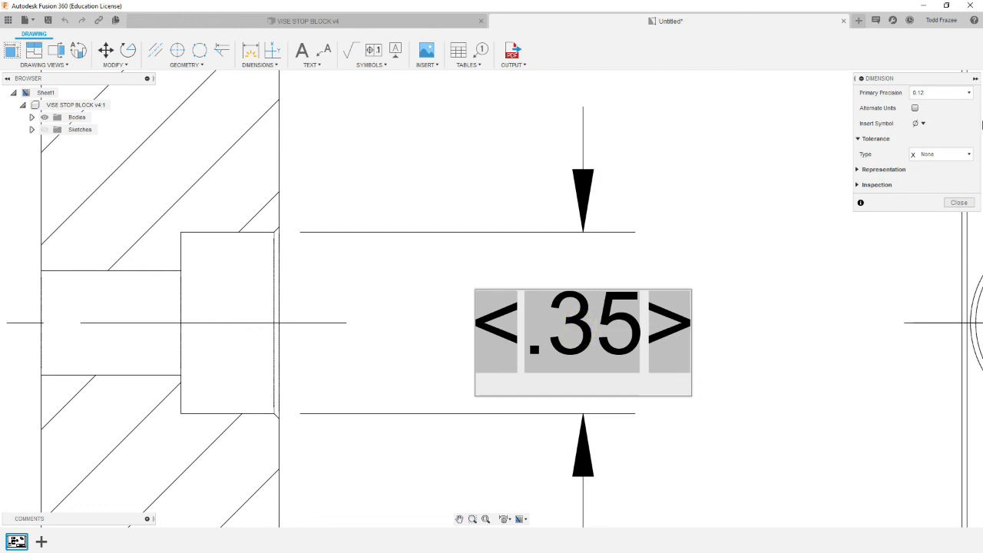
click(919, 123)
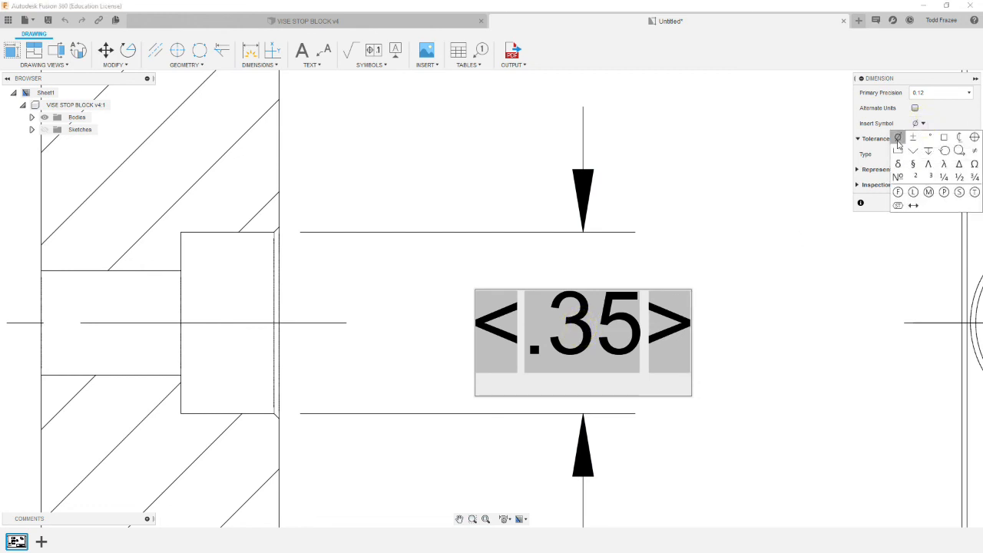
click(582, 329)
click(498, 327)
click(482, 328)
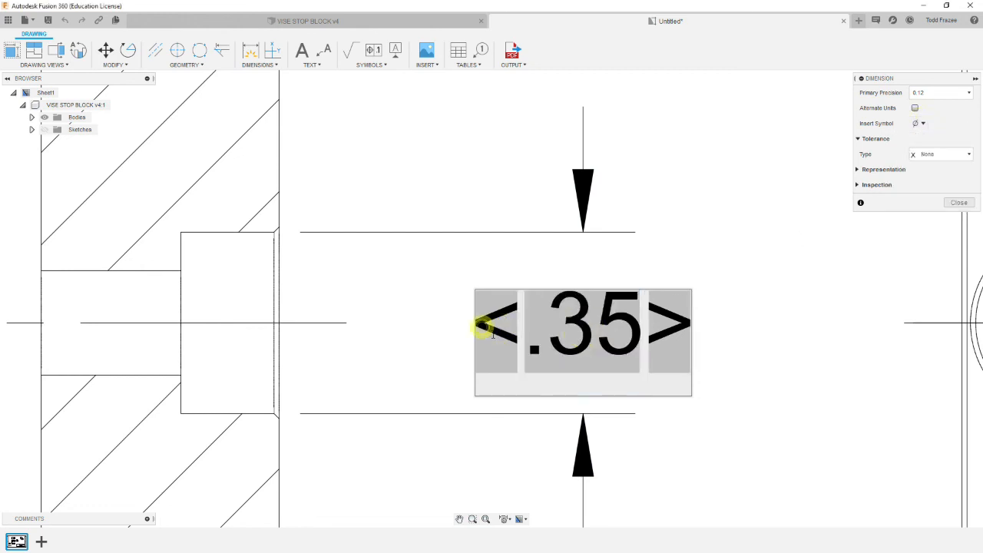
click(924, 124)
click(897, 137)
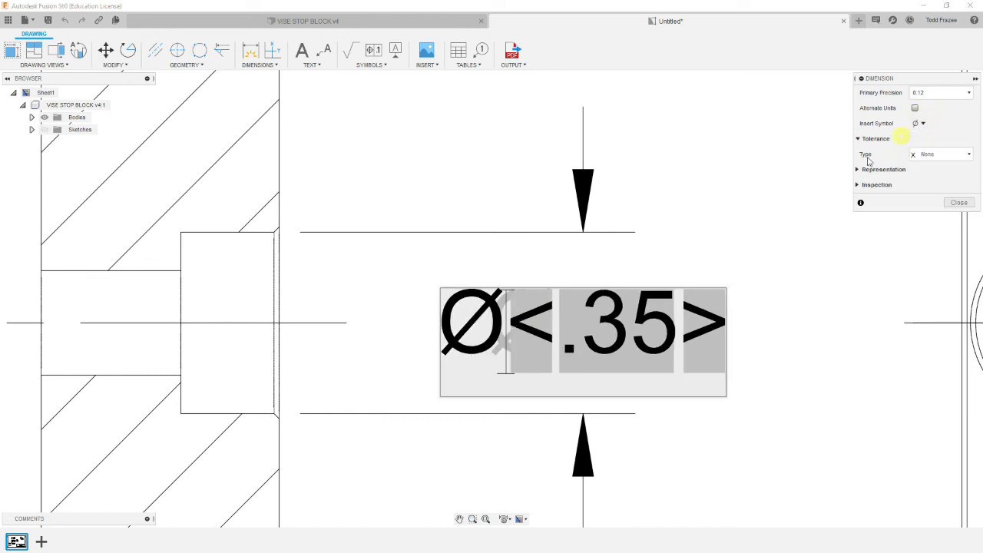
click(728, 289)
Step: Append "TYP" after the value of the counterbore's diameter dimension
scroll(599, 330, down, 6)
scroll(536, 375, up, 2)
scroll(536, 376, down, 5)
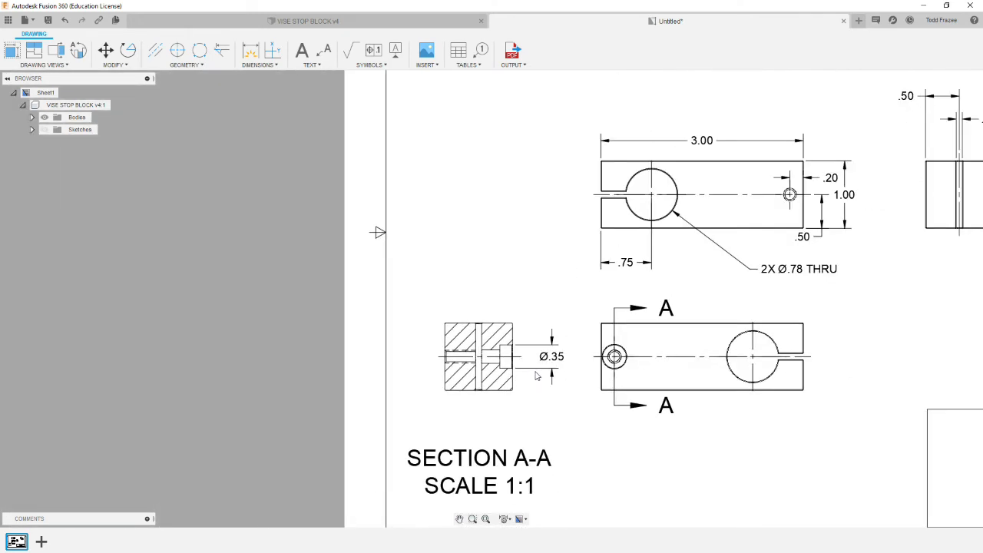
scroll(536, 375, up, 3)
scroll(536, 375, up, 2)
click(583, 332)
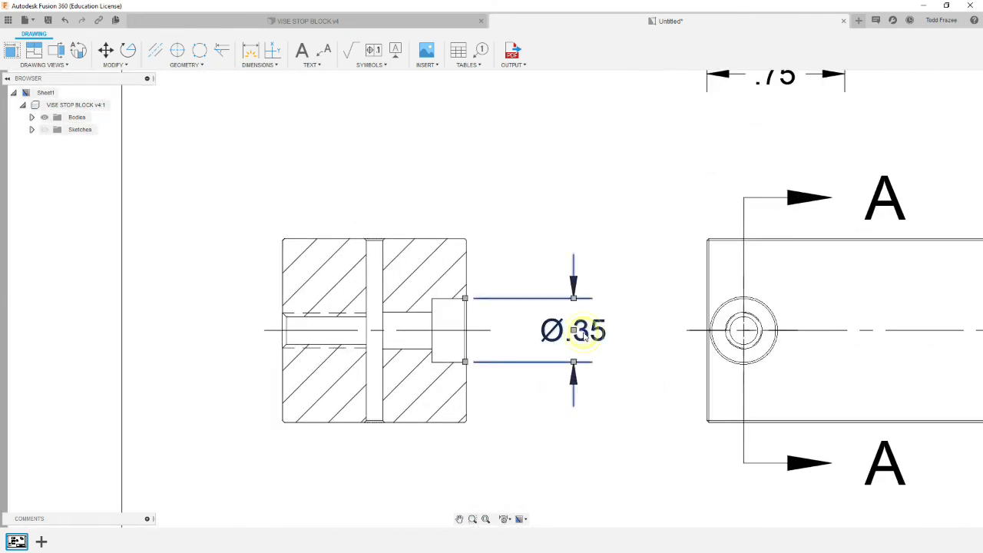
double_click(584, 340)
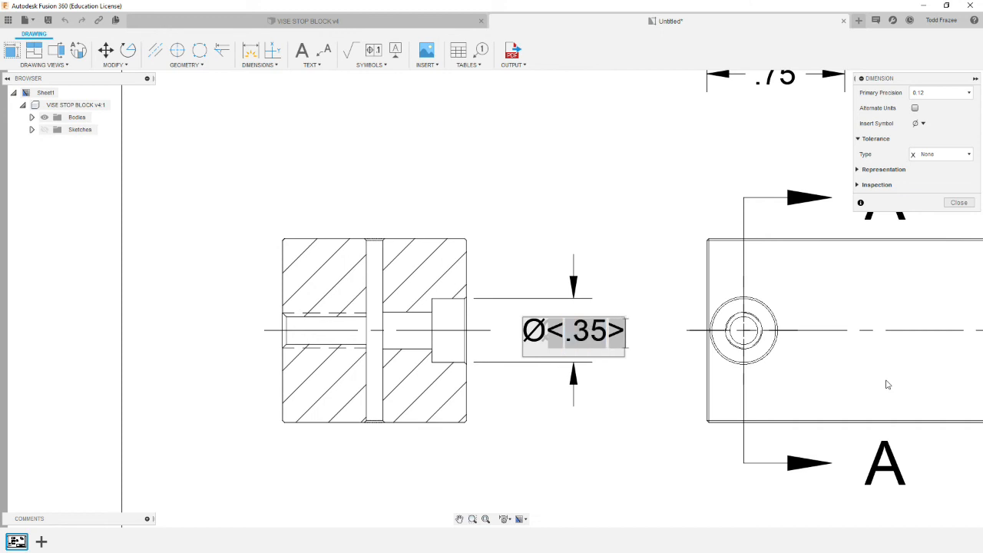
text(TYP)
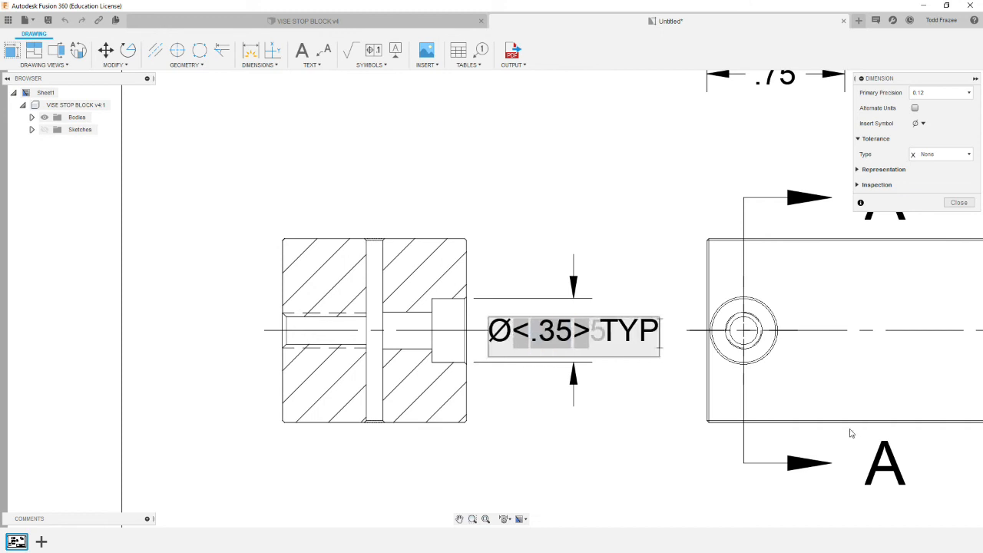
click(658, 422)
Step: Dimension the counterbore's depth from the section view's right edge to the counterbore floor, placing it below the view
scroll(274, 147, up, 1)
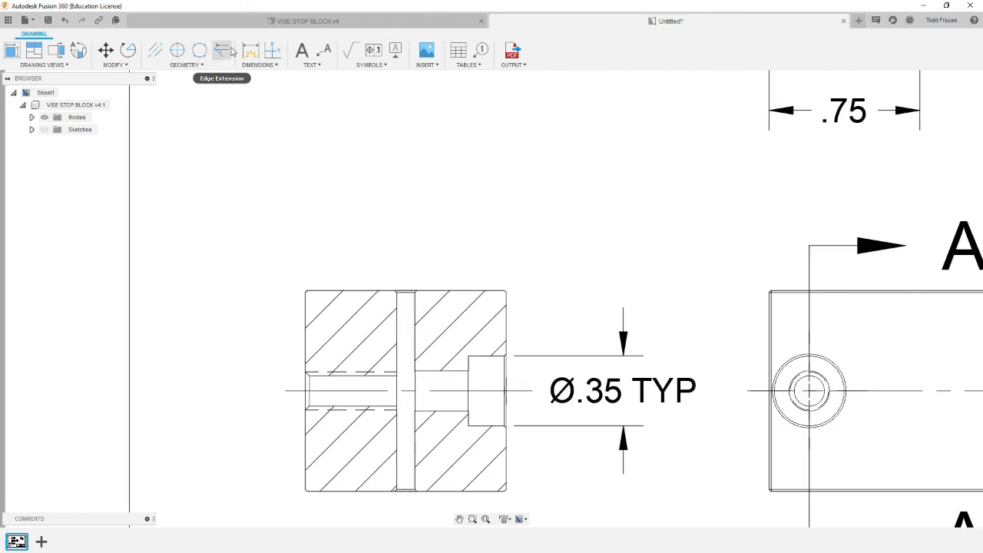
scroll(248, 147, down, 4)
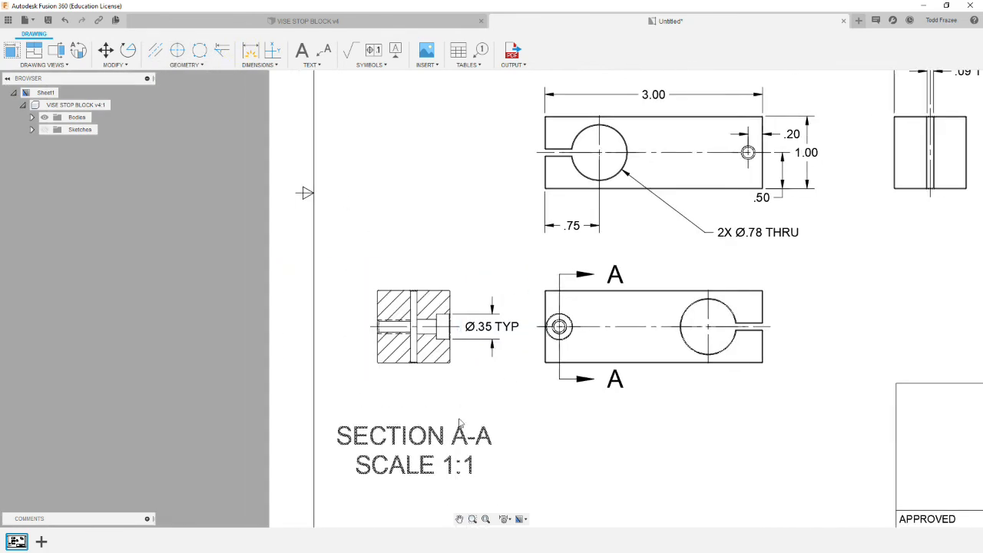
scroll(449, 397, up, 4)
scroll(449, 397, up, 3)
click(365, 121)
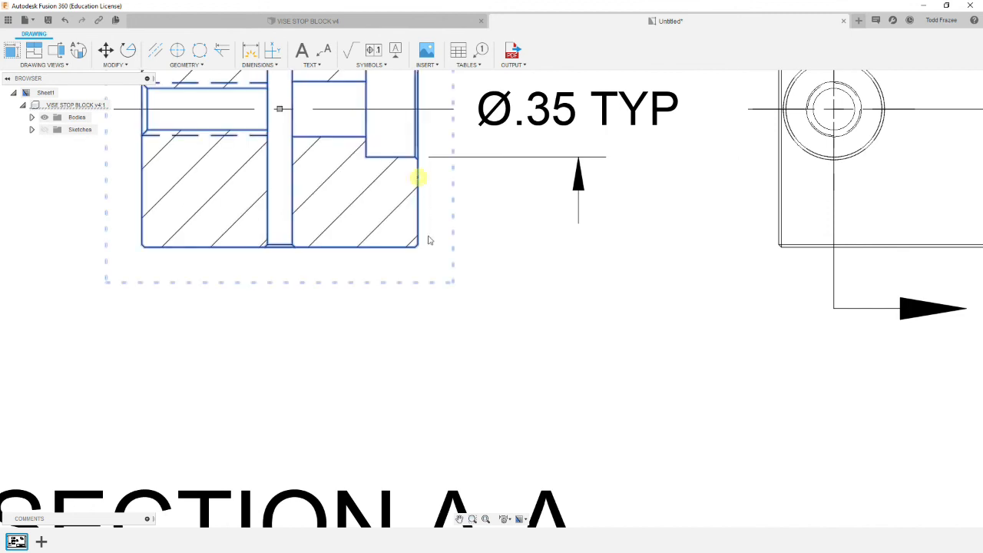
key(d)
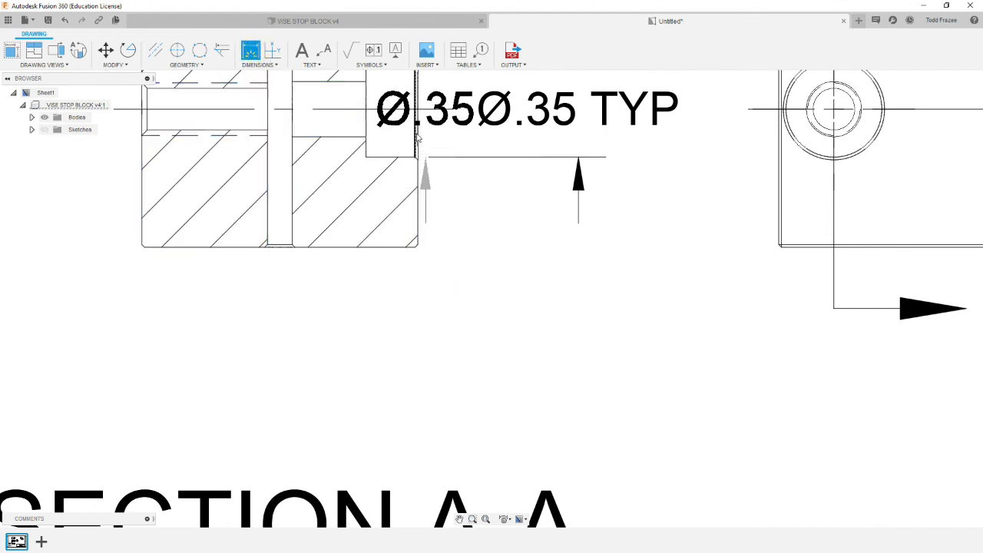
click(417, 199)
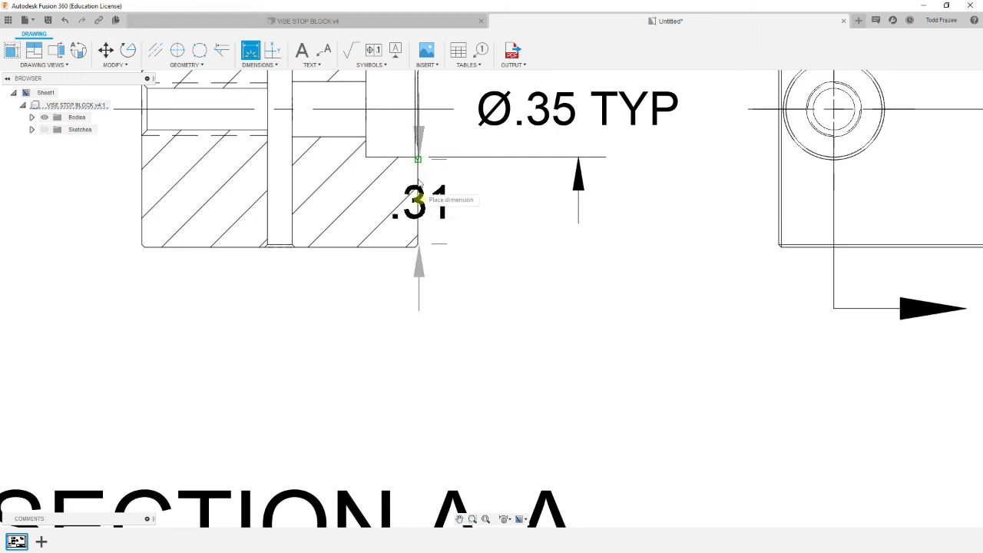
click(366, 119)
click(369, 322)
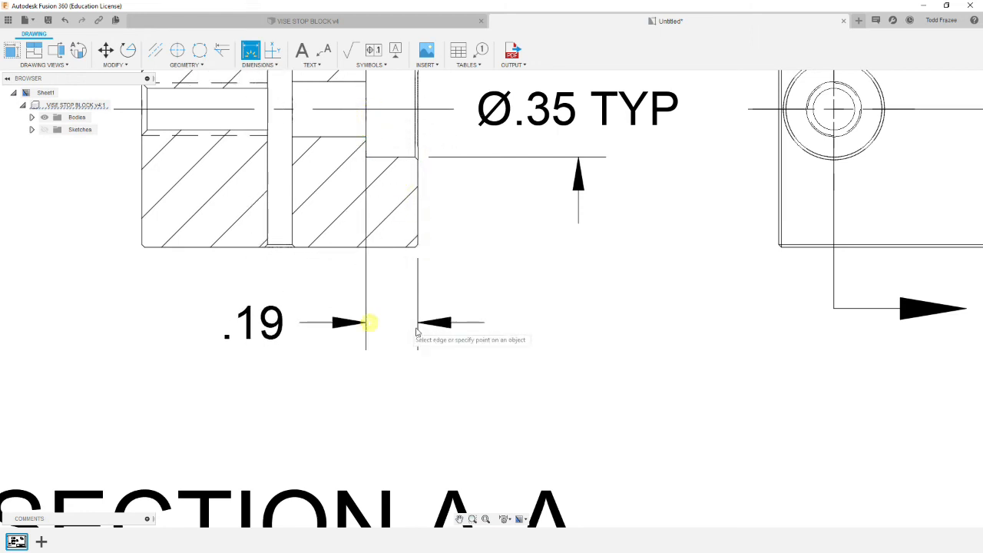
Step: Add a diameter dimension to the clearance hole inside the counterbore in the lowest view, placing it below and left of that view
scroll(560, 316, down, 6)
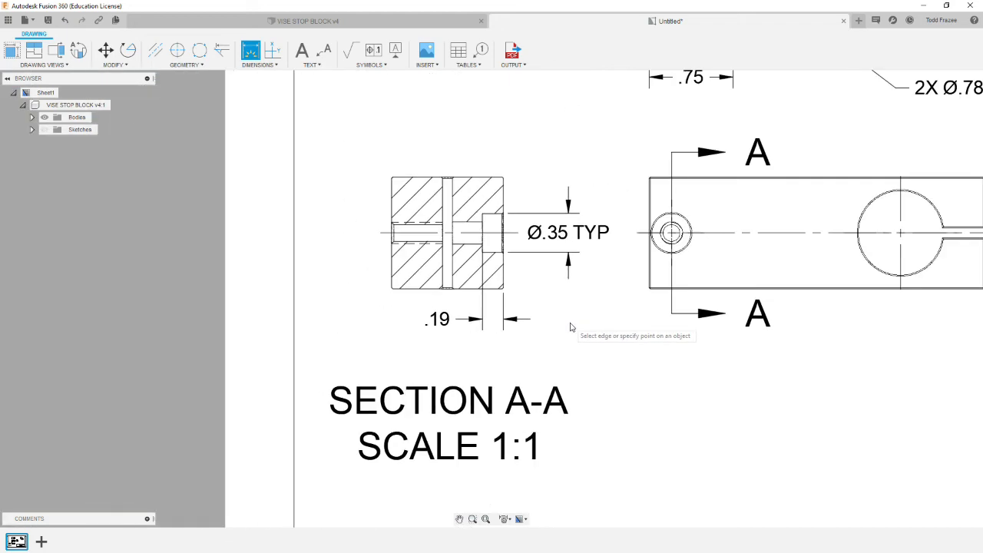
scroll(570, 327, down, 3)
scroll(538, 261, up, 5)
click(538, 254)
key(Escape)
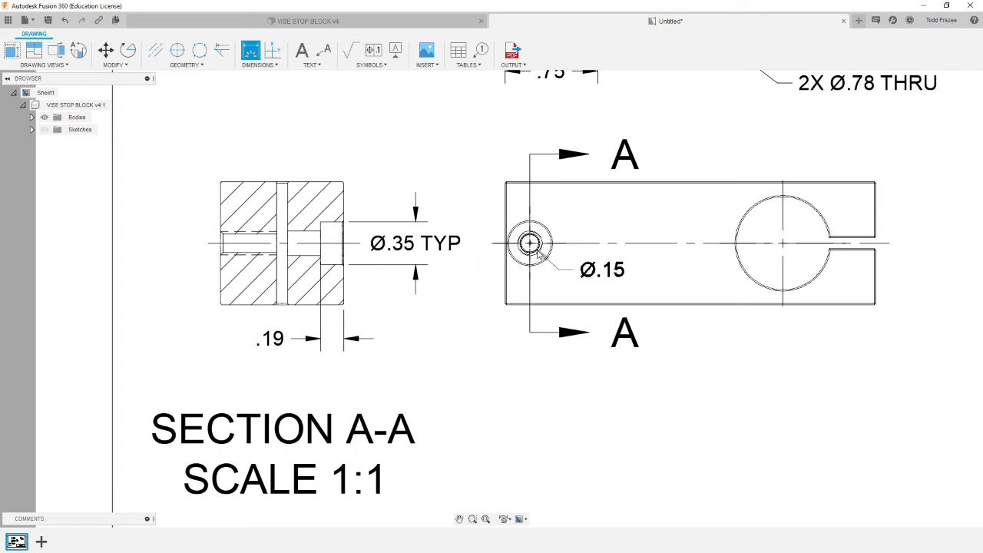
scroll(537, 254, up, 5)
click(528, 257)
scroll(528, 258, down, 5)
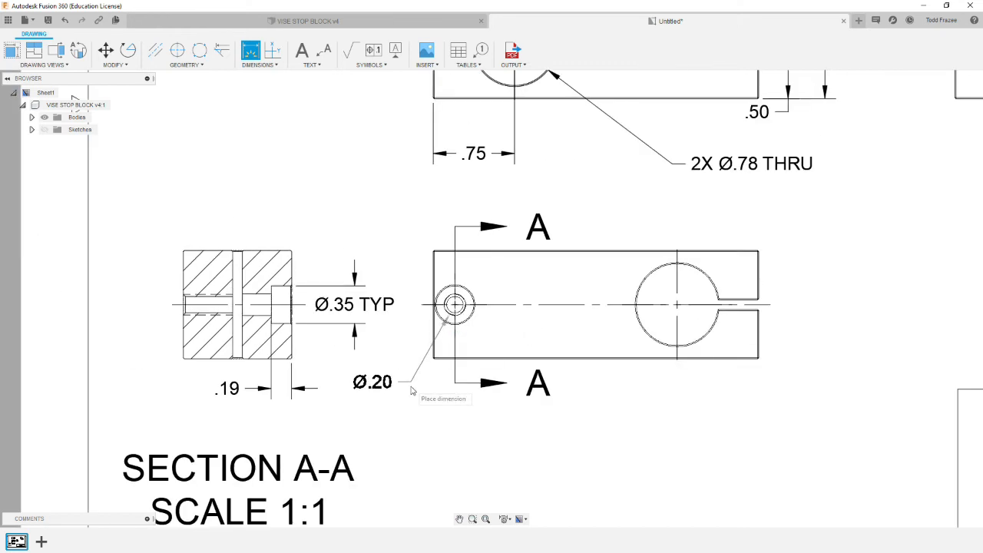
click(424, 385)
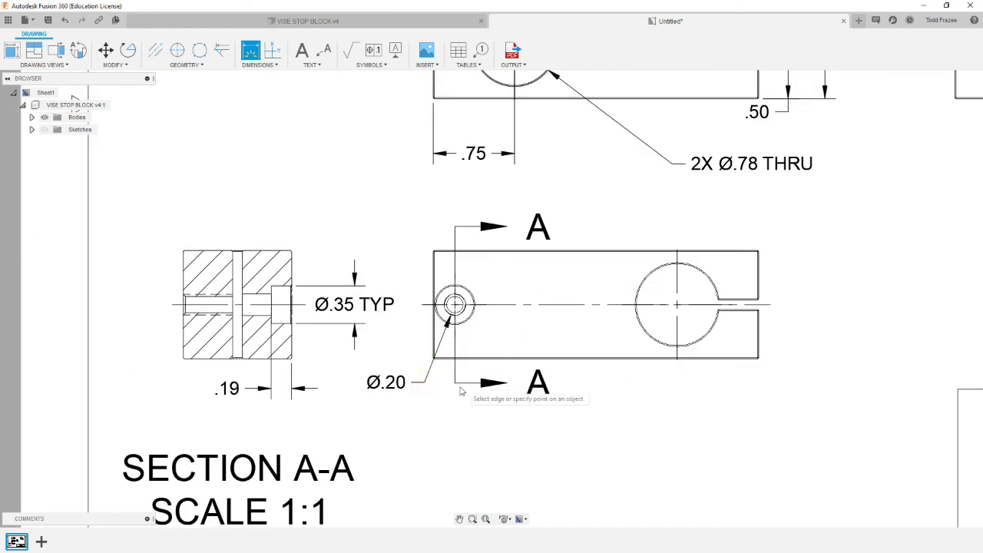
key(Escape)
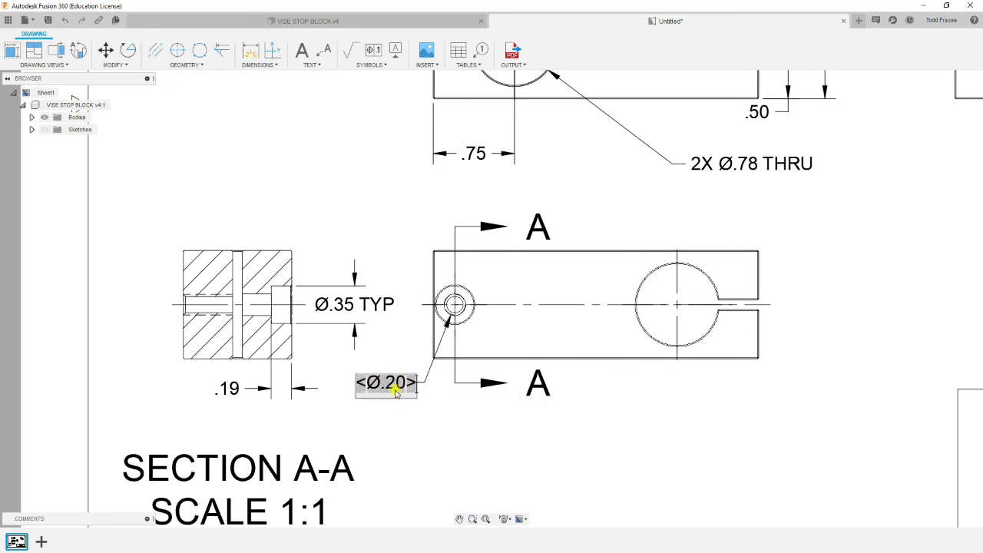
Step: Edit the clearance hole's diameter callout in the lowest view, adding "2X" before the value and "THRU ONE WALL" after it
double_click(390, 383)
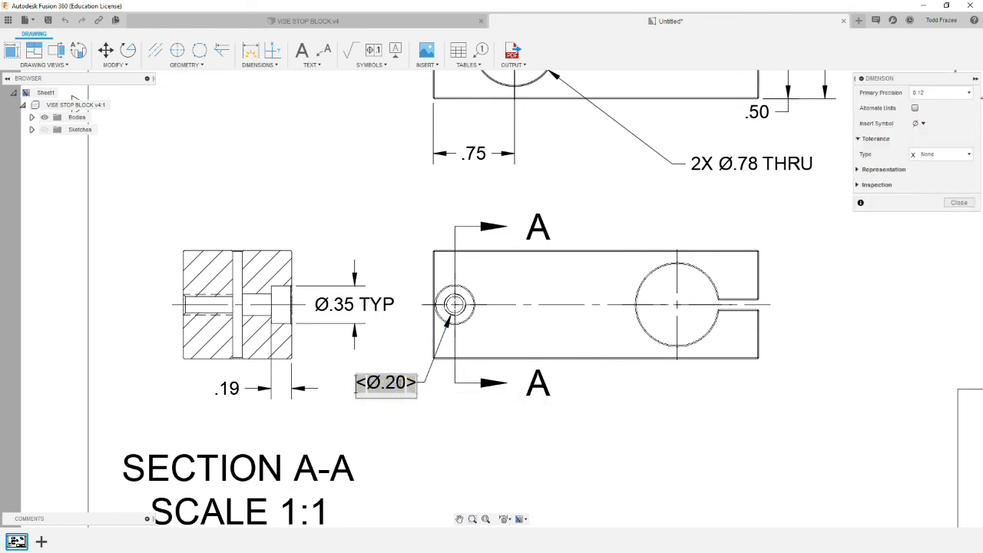
click(361, 385)
text(2)
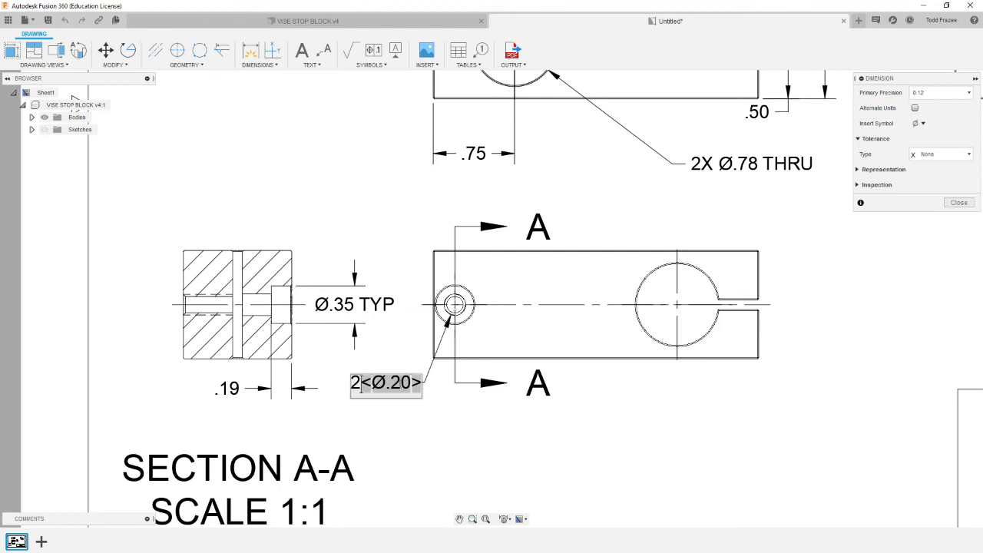
text(X)
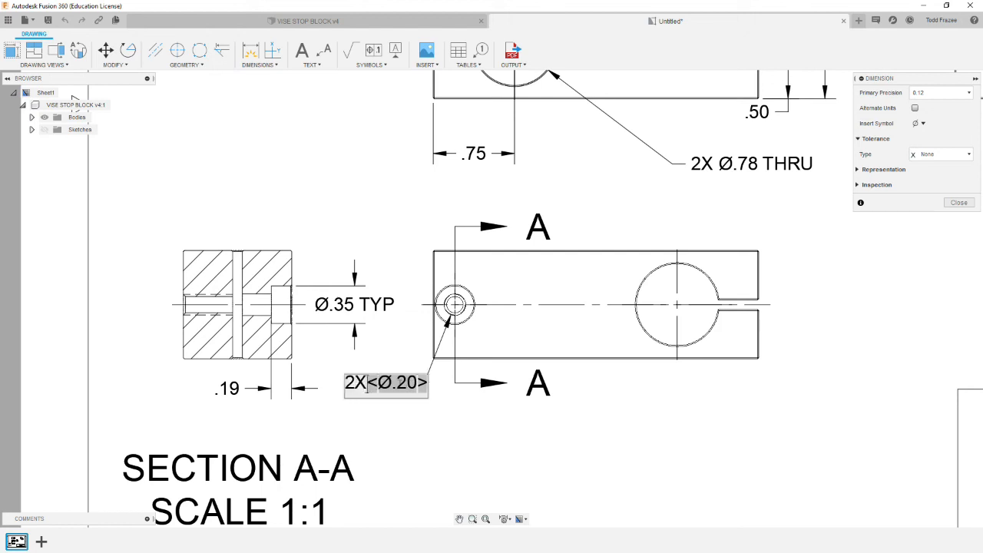
text( THRU)
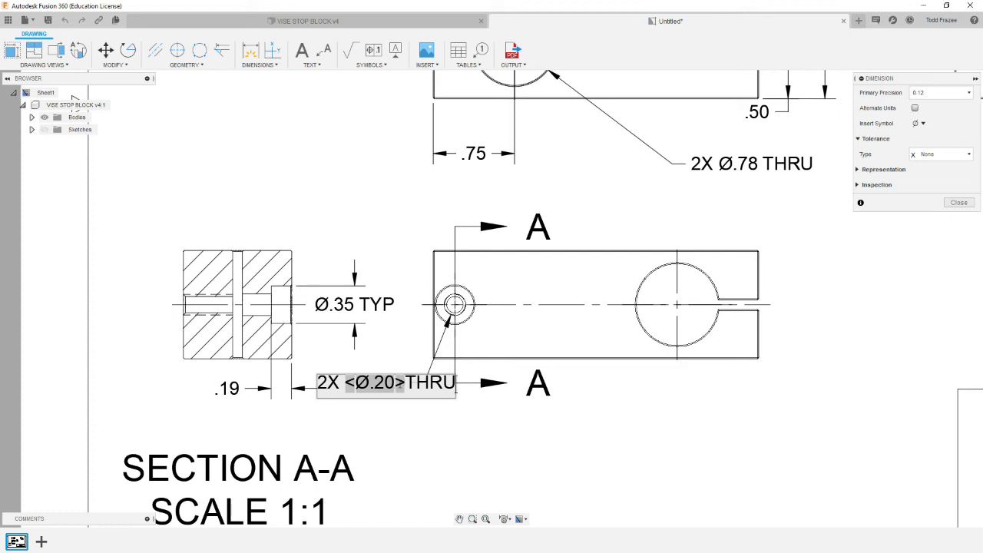
text( PE)
key(BackSpace)
key(BackSpace)
text(O)
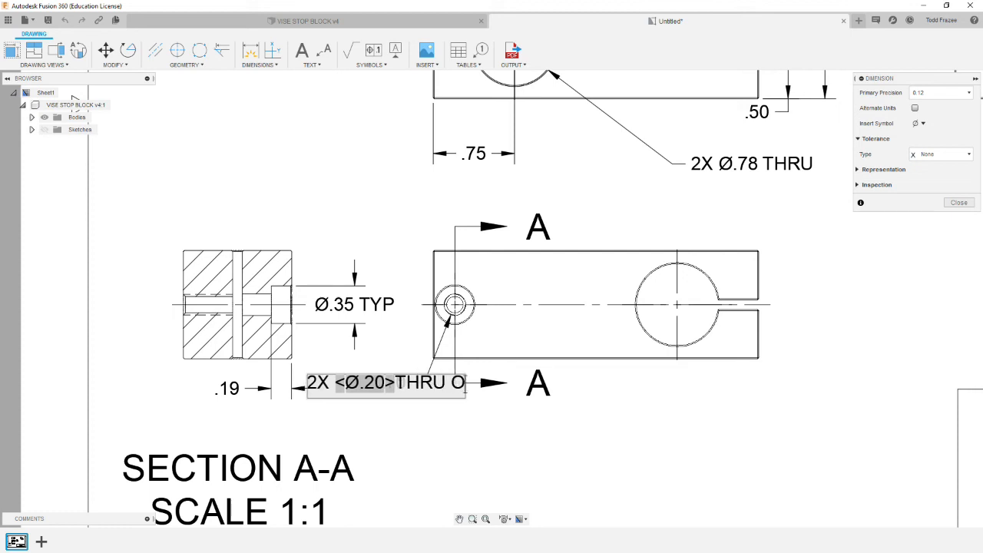
text(NE WALL)
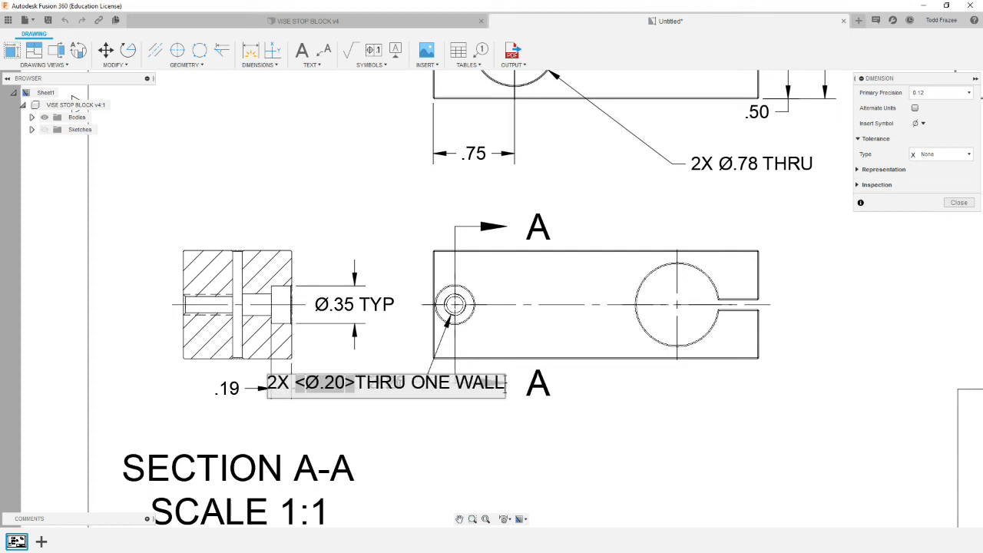
click(445, 472)
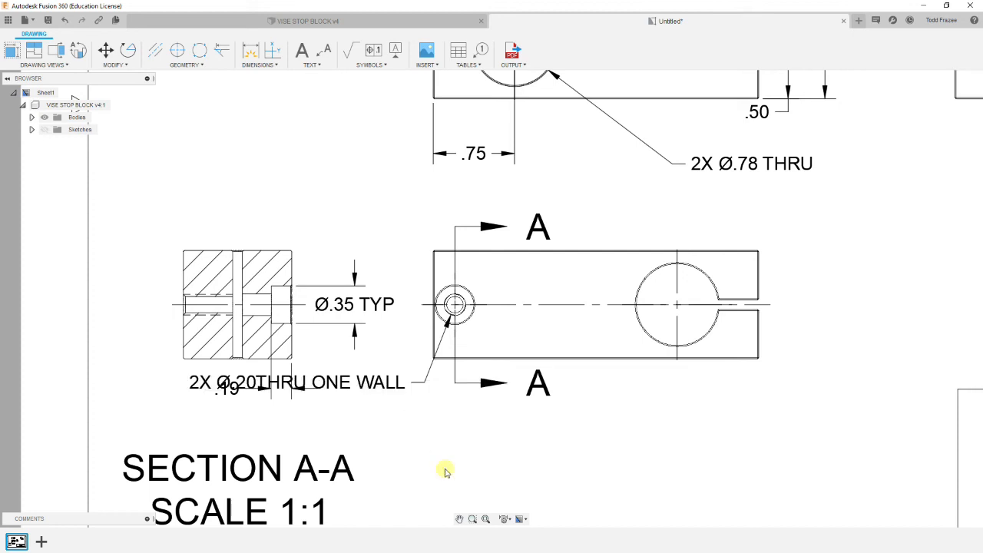
Step: Move the clearance hole callout below and right of the section arrows, and insert a space before "THRU" in its text
click(380, 383)
click(296, 383)
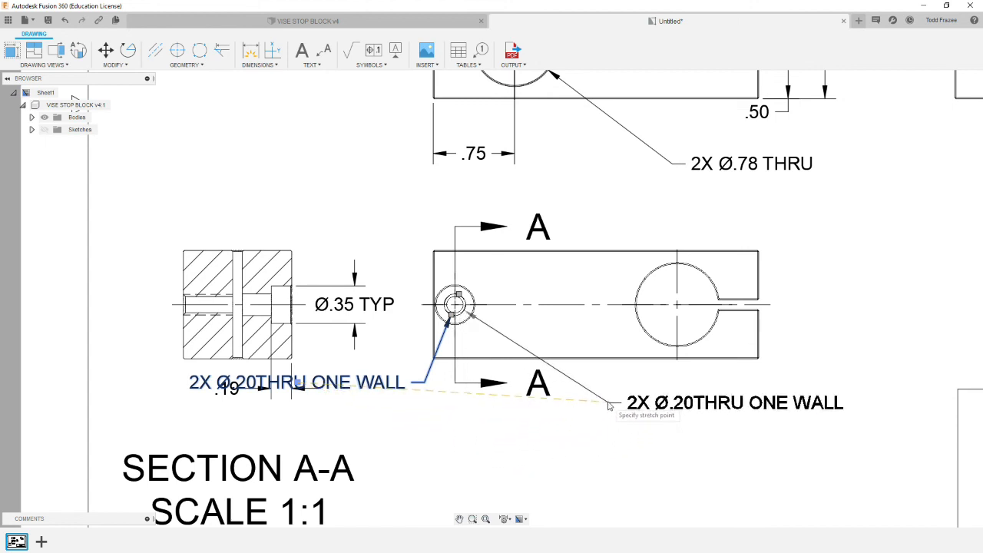
click(607, 400)
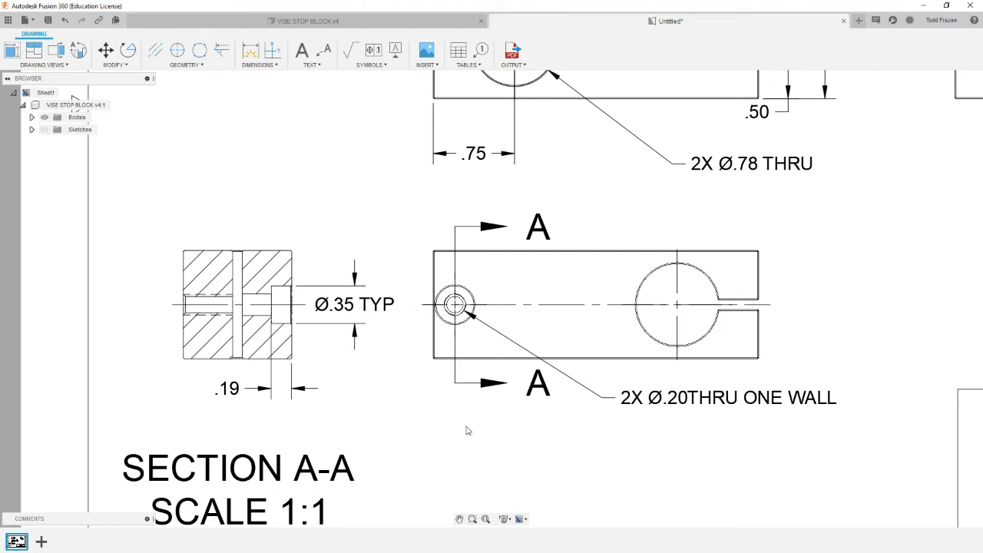
double_click(681, 395)
click(667, 450)
Step: Insert "2X " after the first character of the thread note on the uppermost view
scroll(652, 439, down, 5)
scroll(645, 433, down, 3)
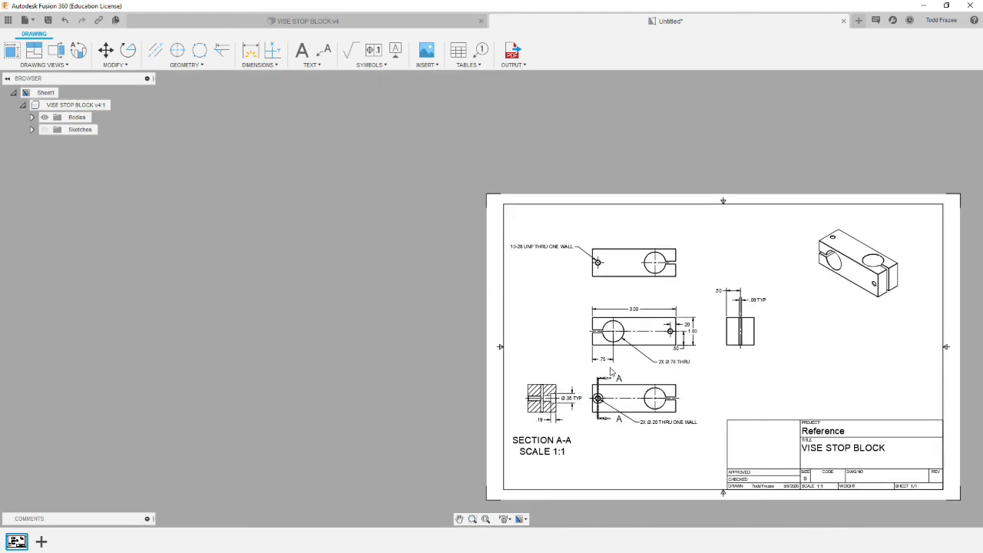
scroll(551, 326, up, 5)
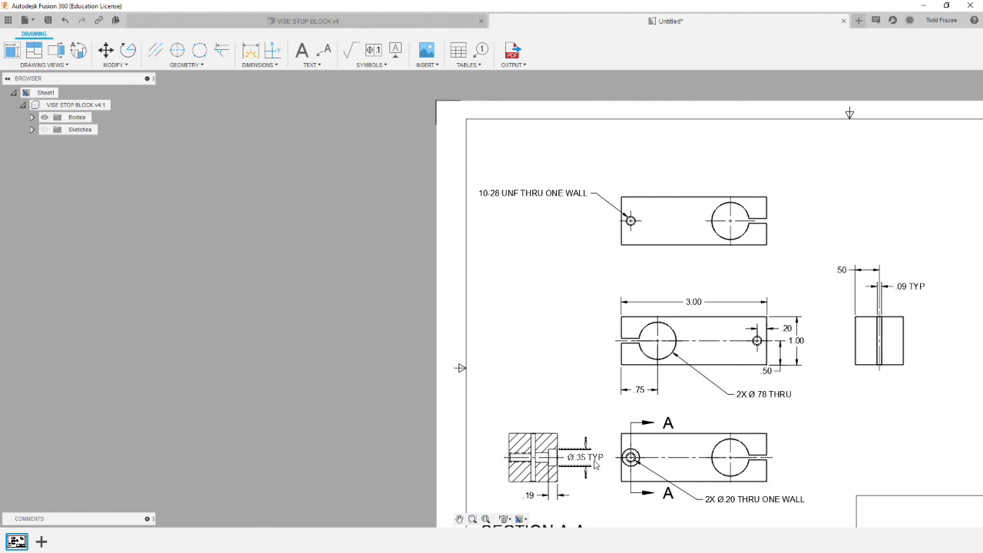
double_click(520, 194)
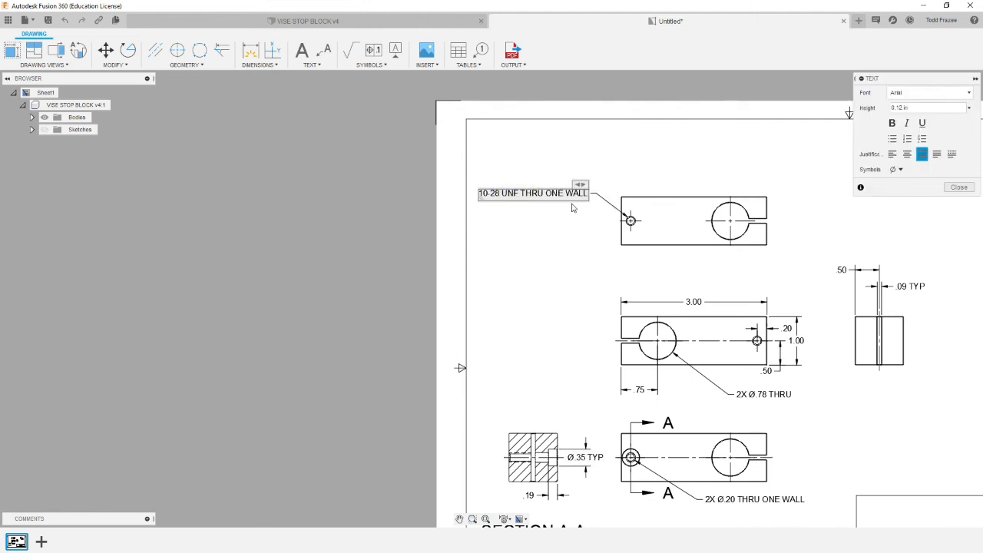
text(2X)
click(509, 213)
Step: Move the thread note's leader bend slightly up and right so the text sits inside the sheet border
click(577, 193)
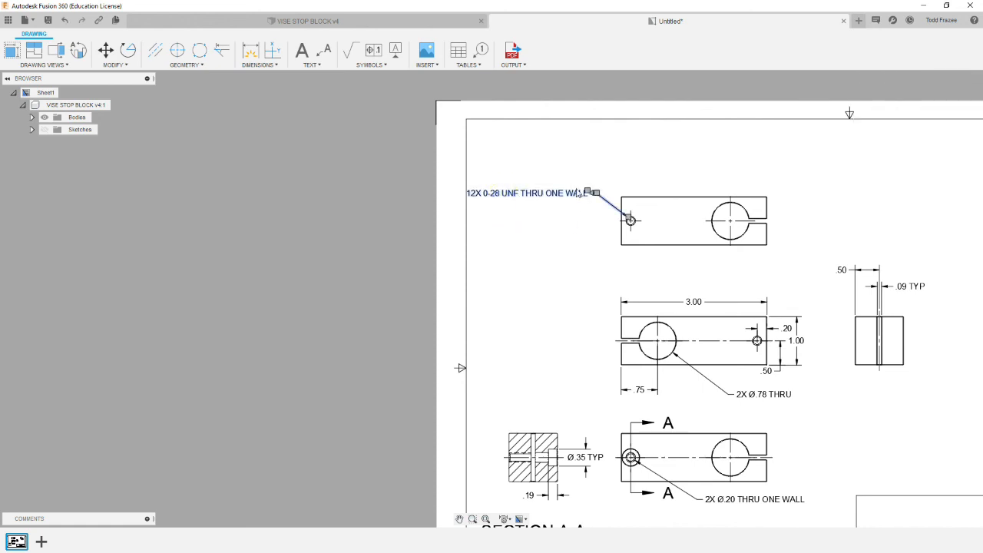
click(589, 189)
key(Escape)
click(589, 193)
click(596, 192)
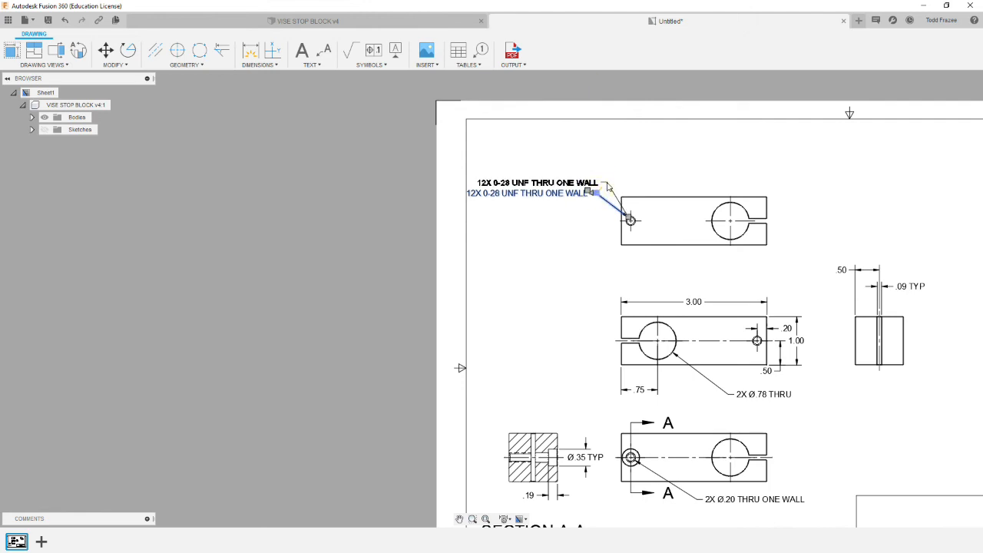
click(607, 182)
click(569, 242)
click(569, 244)
Step: Add a text note reading "0-.01 EDGE BREAK TYP." in the empty box of the title block
scroll(580, 301, down, 3)
scroll(667, 388, up, 3)
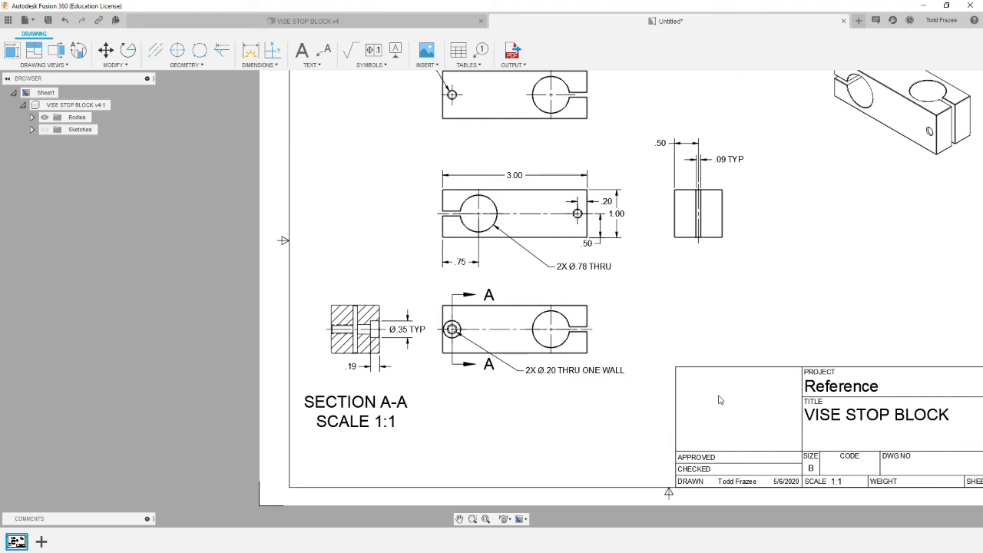
click(299, 49)
click(692, 384)
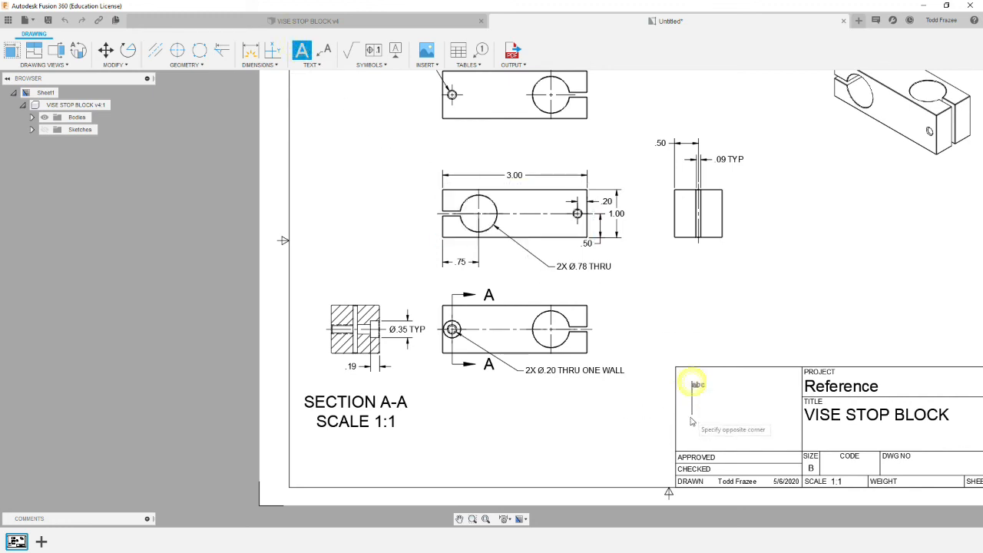
click(708, 398)
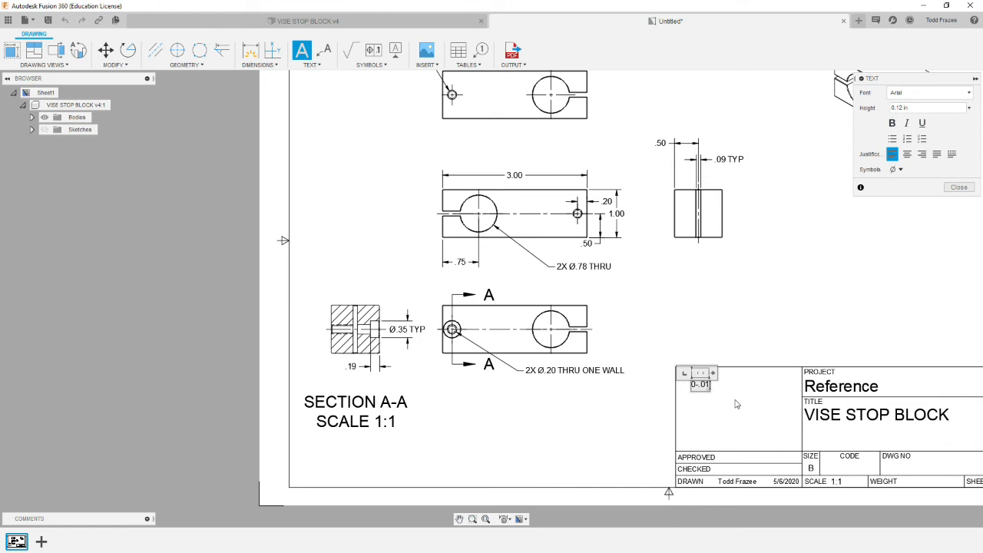
key(Return)
text(EDGE BREAK)
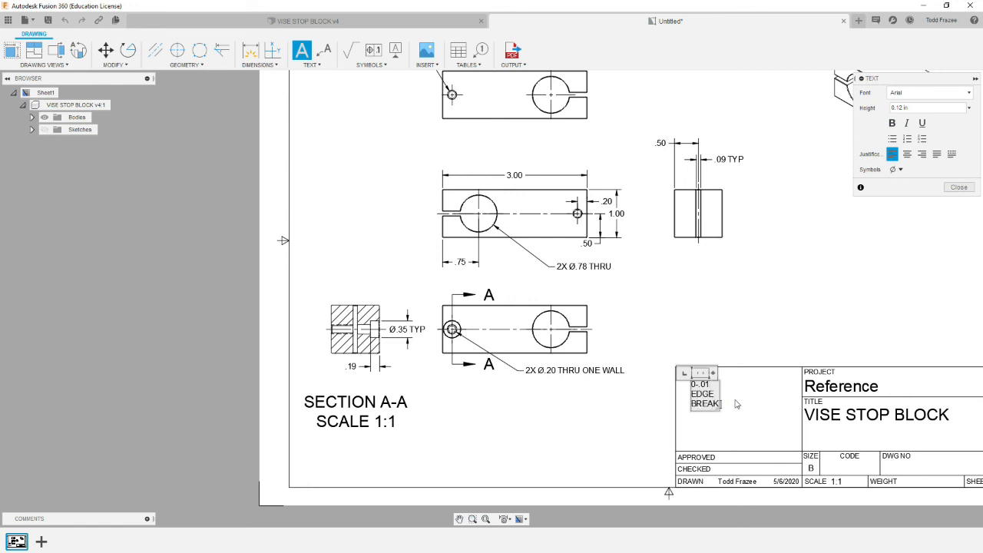
text( TYPIC)
key(BackSpace)
key(BackSpace)
click(753, 419)
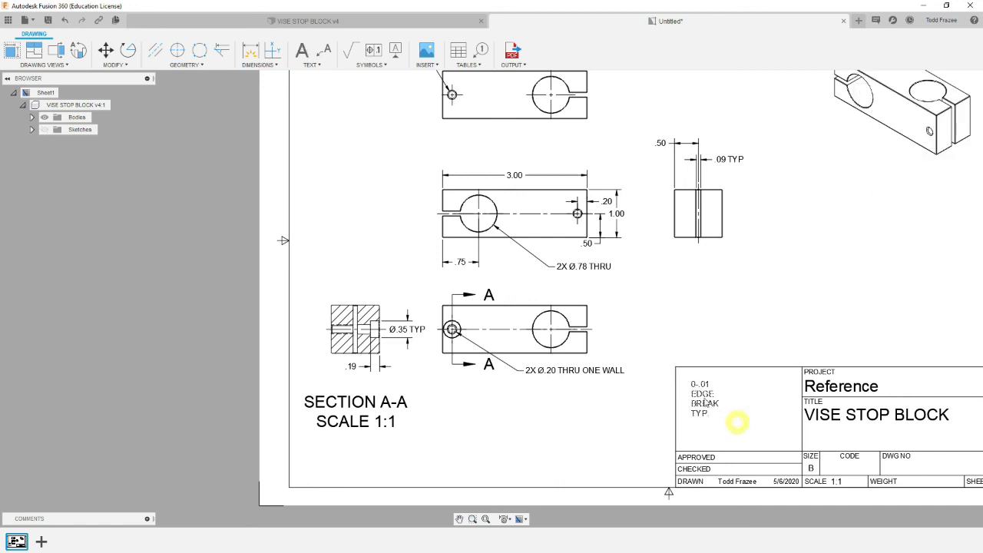
Step: Widen the edge break note to fit on two lines and delete the leading "0-" from its text
click(710, 381)
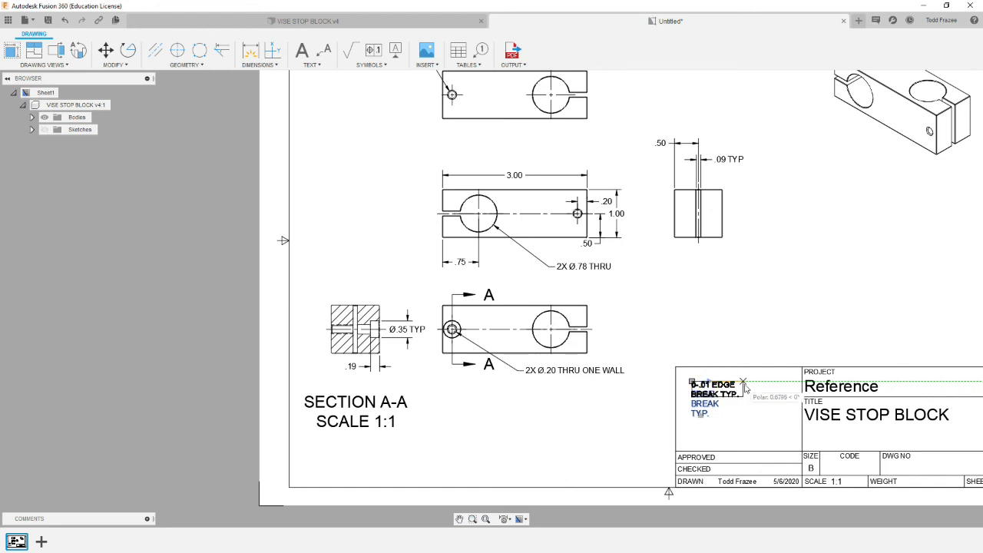
click(752, 382)
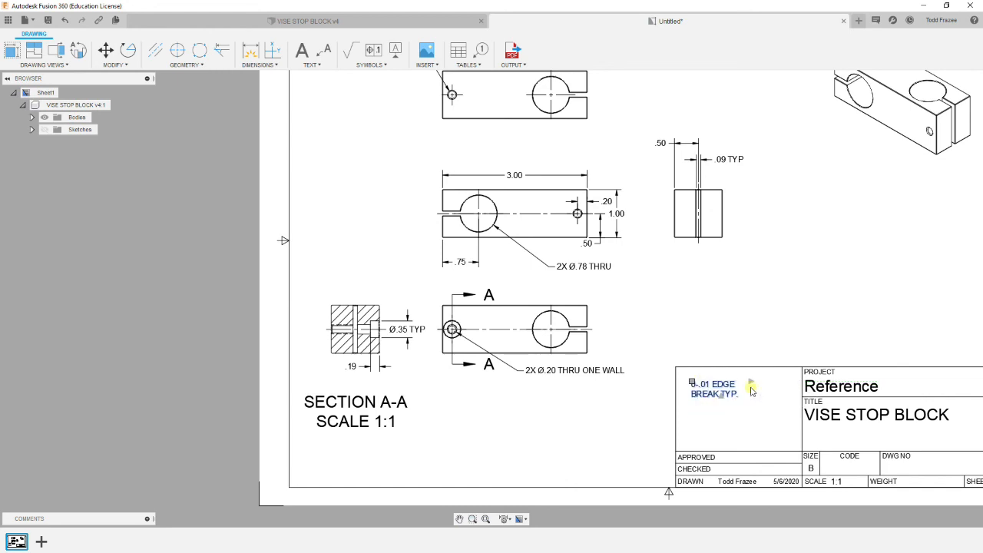
double_click(703, 386)
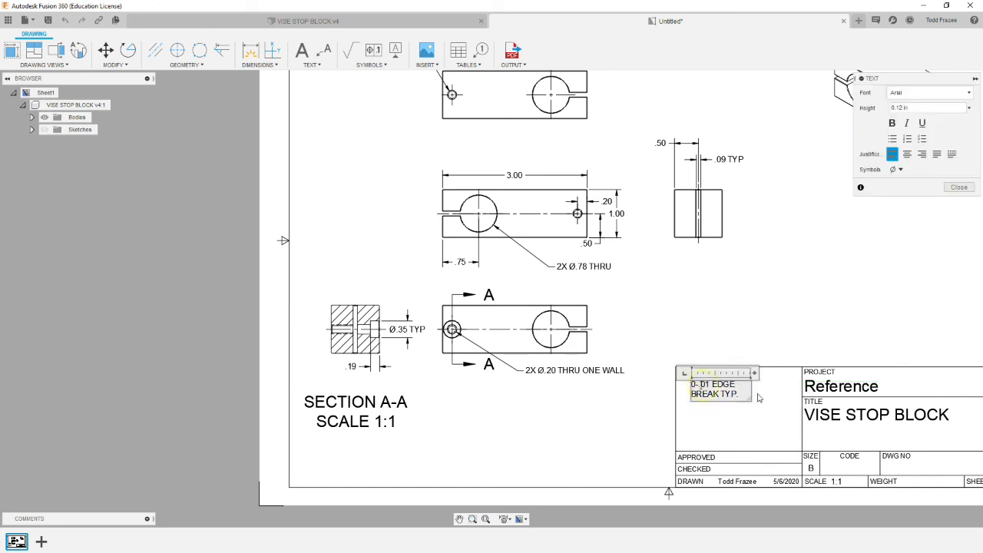
key(Delete)
key(Delete)
click(751, 411)
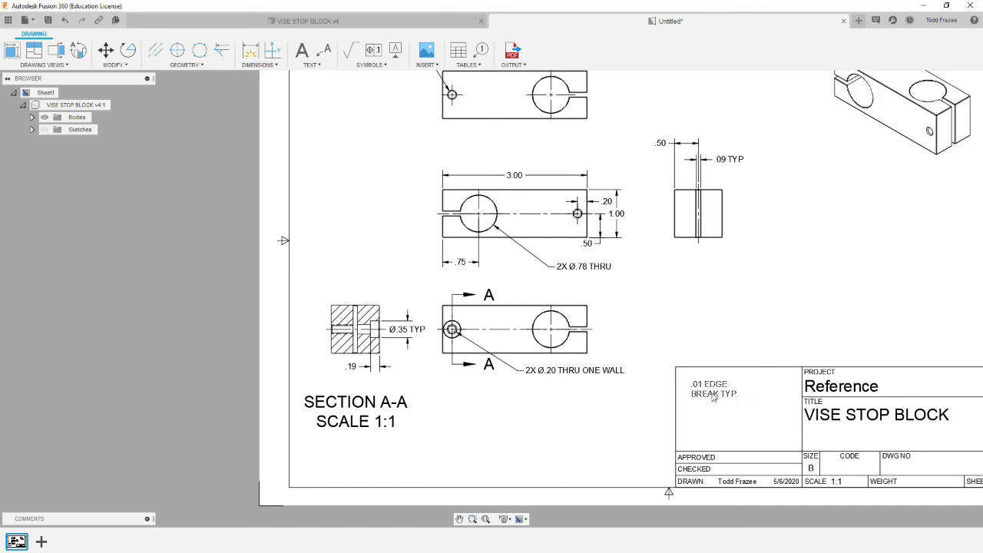
Step: Widen the edge break note's text box so ".01 EDGE BREAK TYP." fits on a single line
double_click(744, 397)
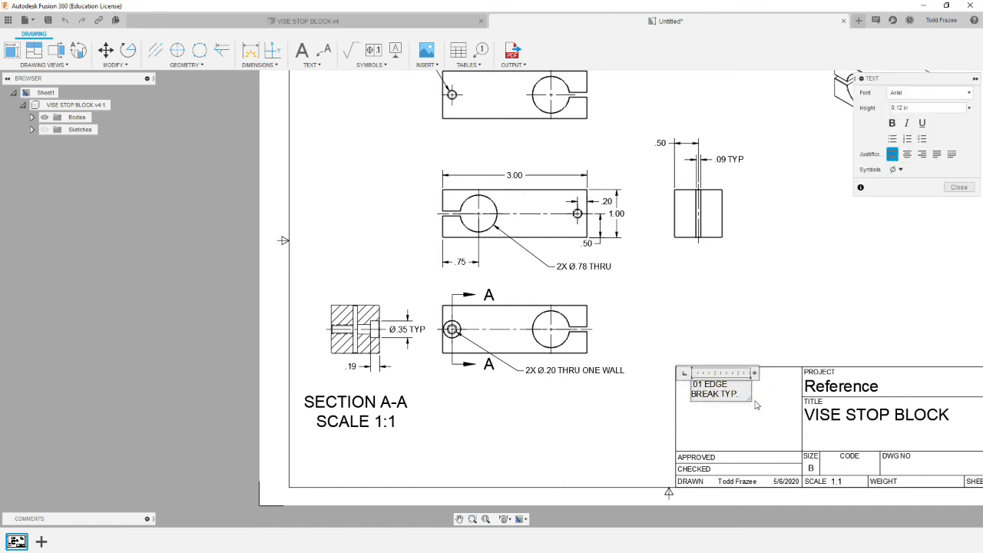
drag(752, 400, 787, 390)
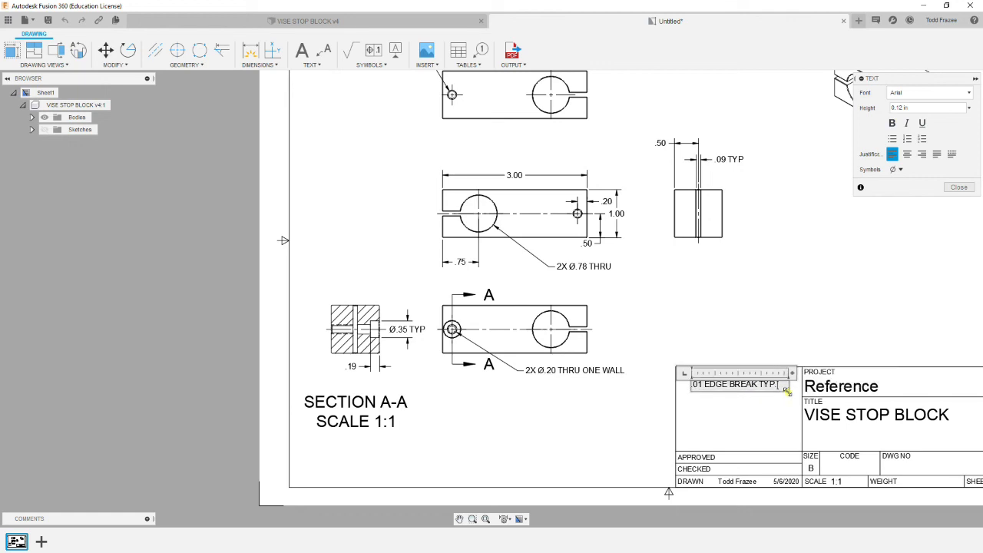
click(775, 415)
Step: Set the title block's project name to "VISE STOP ASSY."
scroll(737, 421, down, 3)
scroll(883, 434, up, 4)
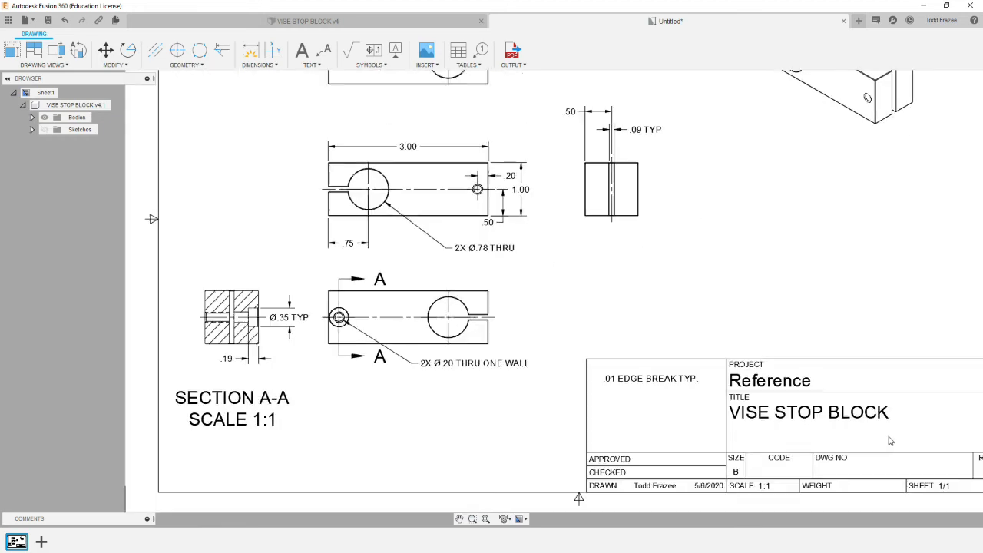
double_click(802, 382)
double_click(814, 383)
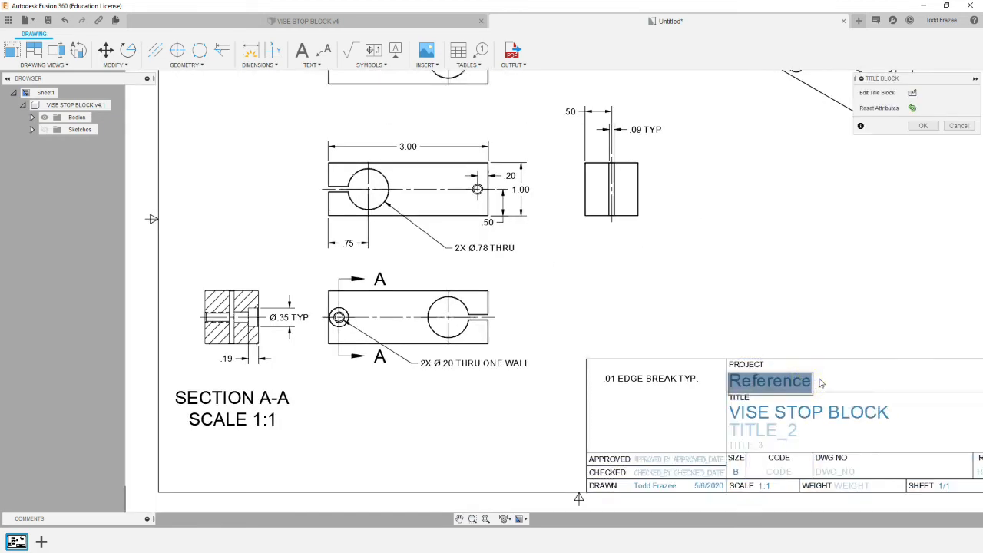
text(VISE)
text( T)
text(ST)
text(OP ASS)
text(Y)
text(.)
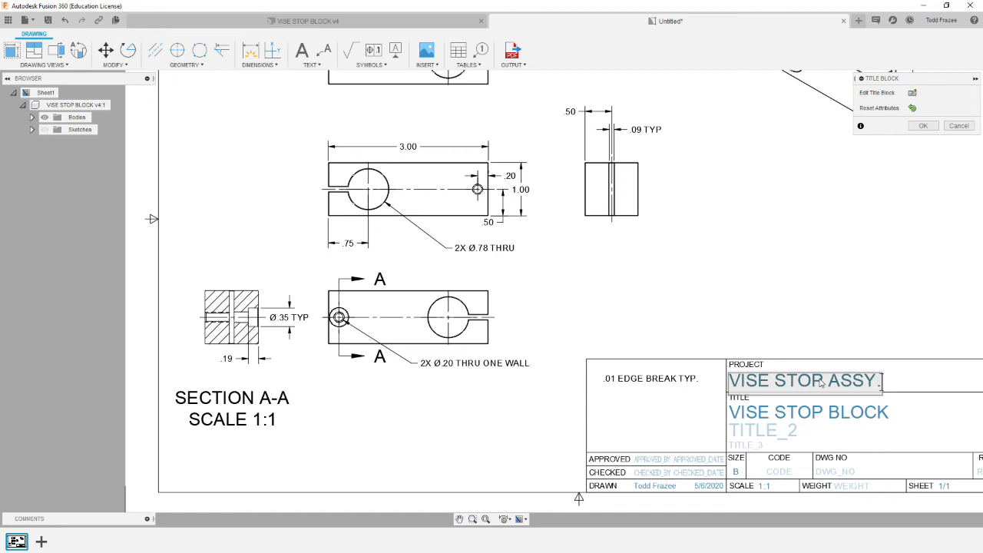
click(829, 358)
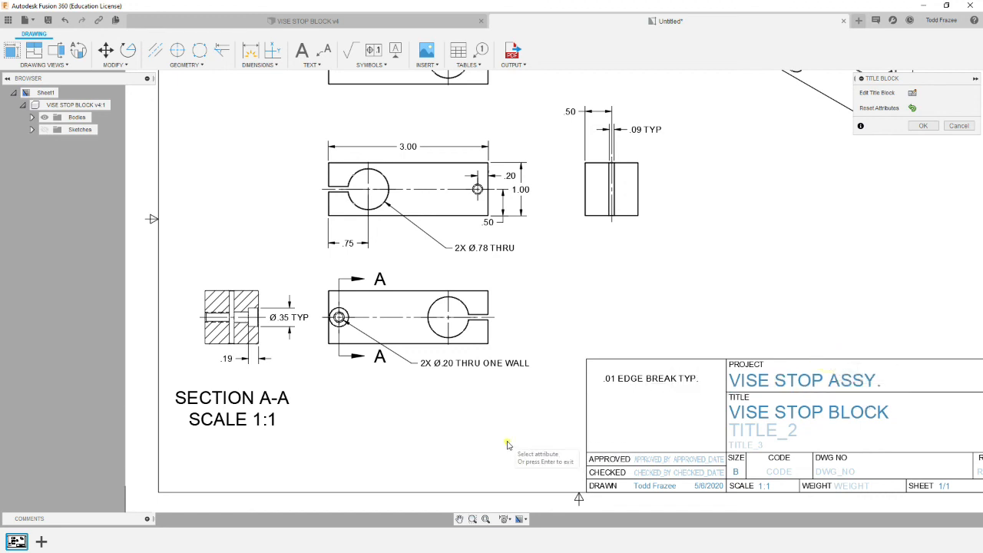
key(Return)
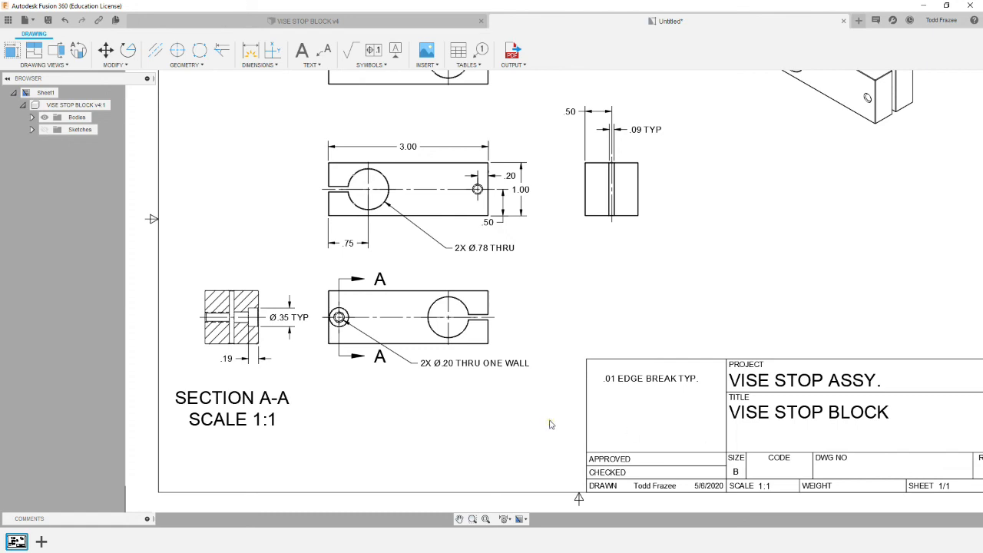
Step: Set the title block's revision to 0
scroll(548, 425, down, 5)
scroll(809, 463, up, 5)
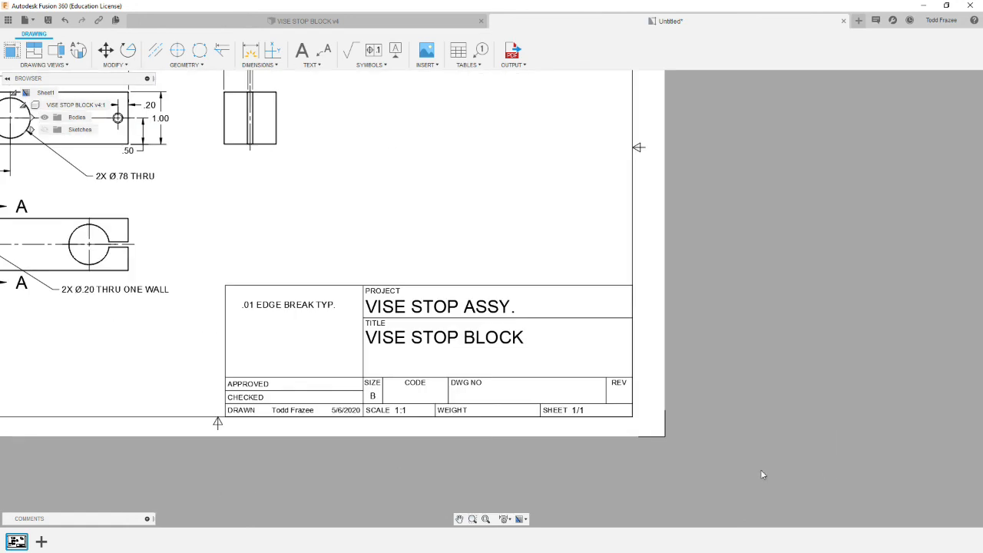
scroll(762, 475, up, 2)
click(566, 364)
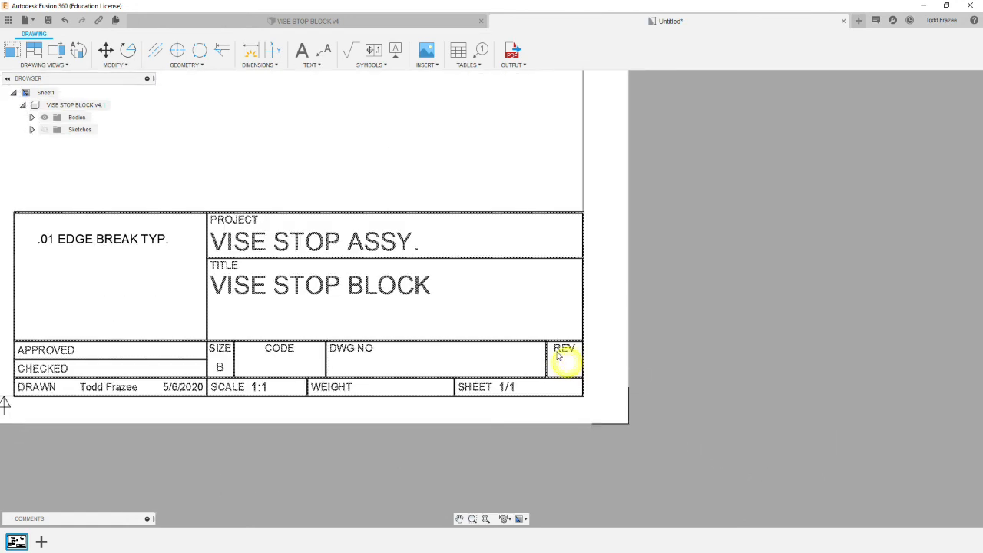
double_click(564, 353)
click(563, 366)
text(0)
click(460, 183)
scroll(461, 184, down, 1)
click(460, 183)
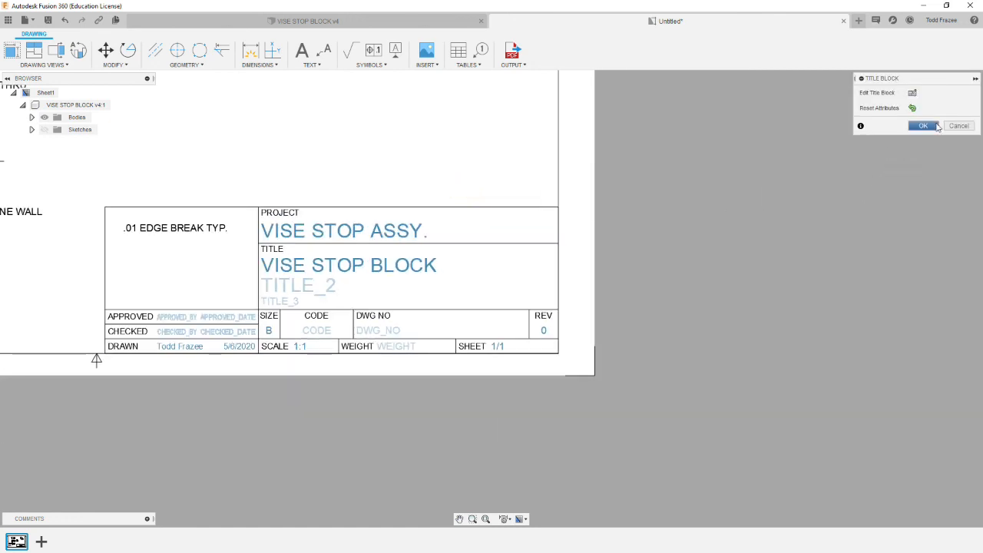
click(924, 126)
scroll(324, 209, down, 4)
scroll(307, 207, down, 4)
scroll(269, 140, up, 4)
scroll(238, 288, down, 2)
scroll(139, 255, up, 2)
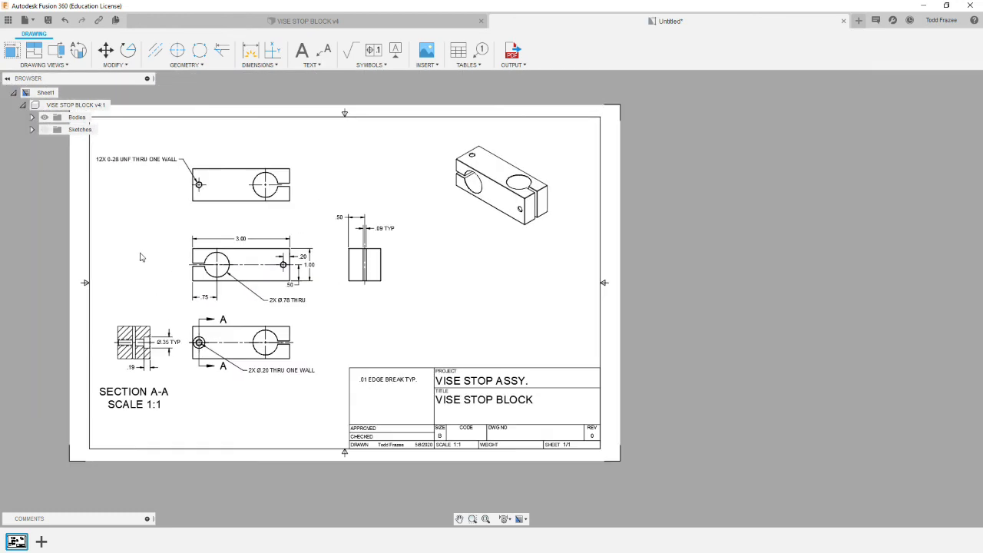
scroll(237, 412, up, 2)
scroll(234, 407, down, 2)
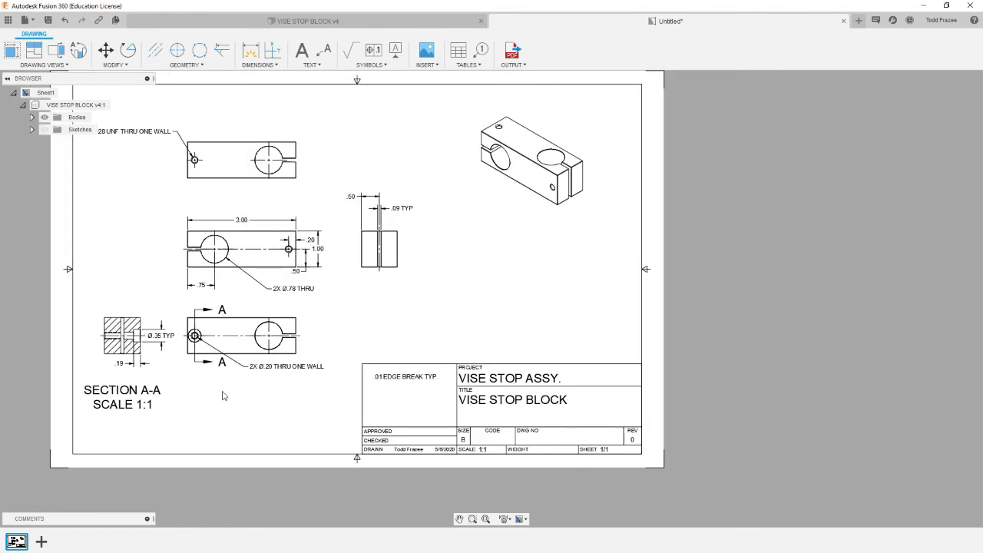
Step: Add an underlined "VISE STOP BLOCK" text label beneath the lower orthographic view that carries section line A-A
scroll(232, 404, up, 2)
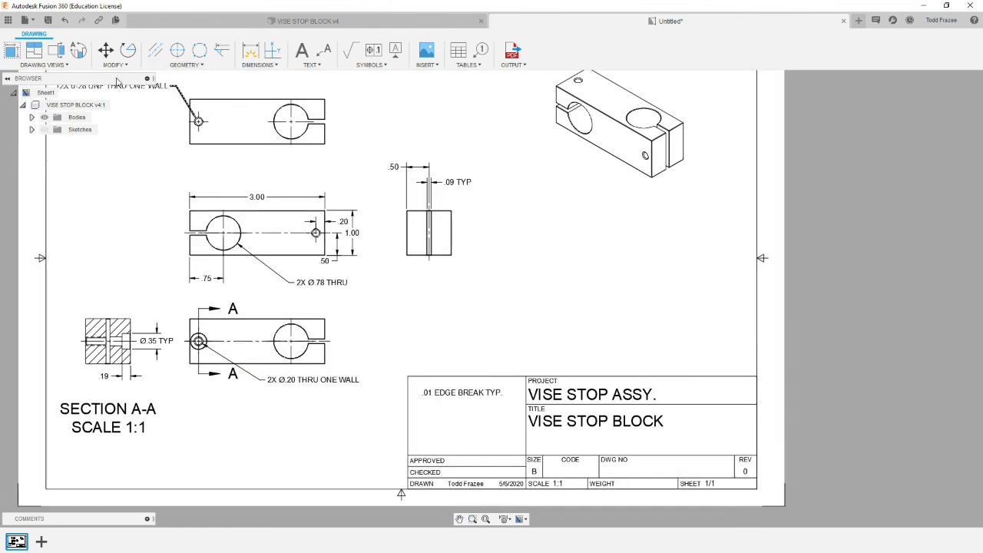
click(302, 50)
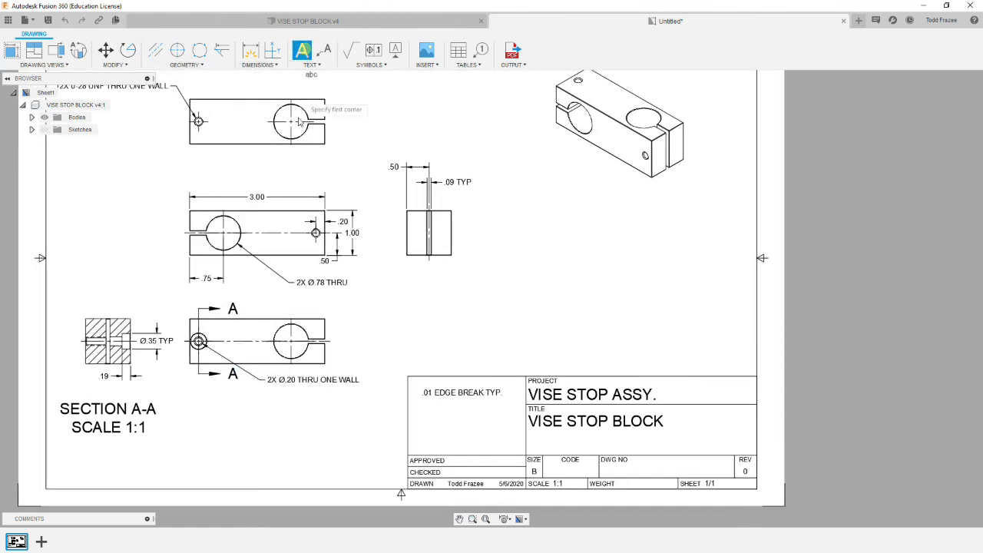
click(228, 400)
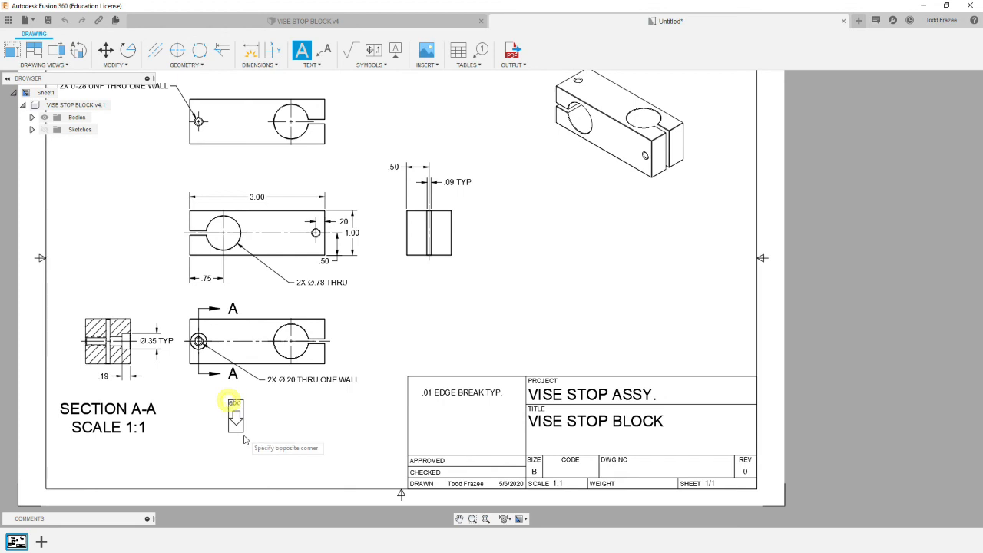
click(365, 431)
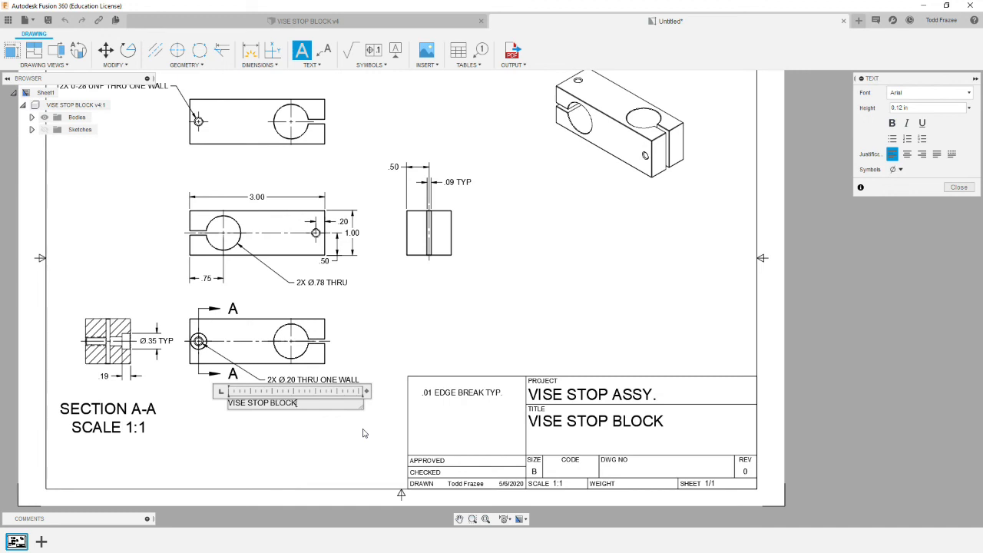
drag(302, 402, 197, 402)
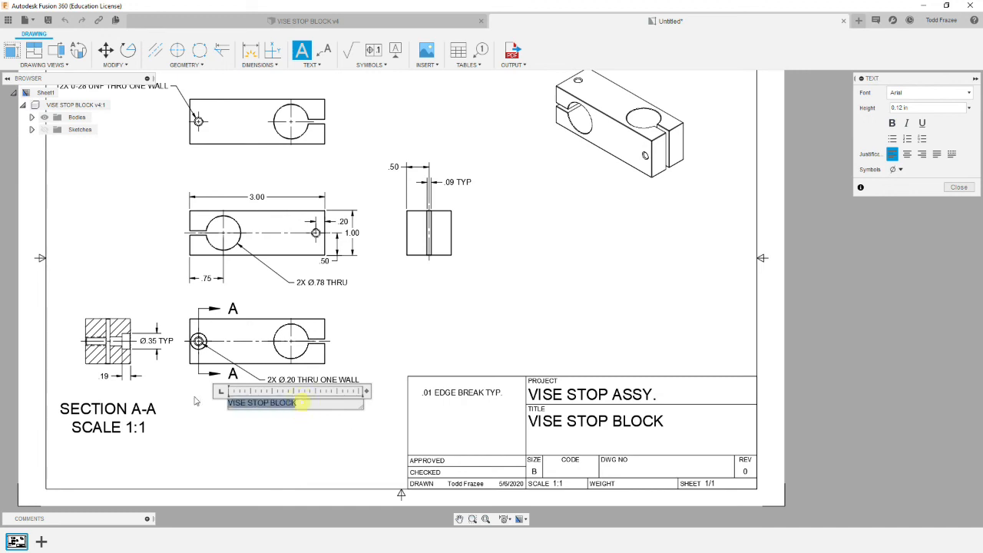
click(921, 123)
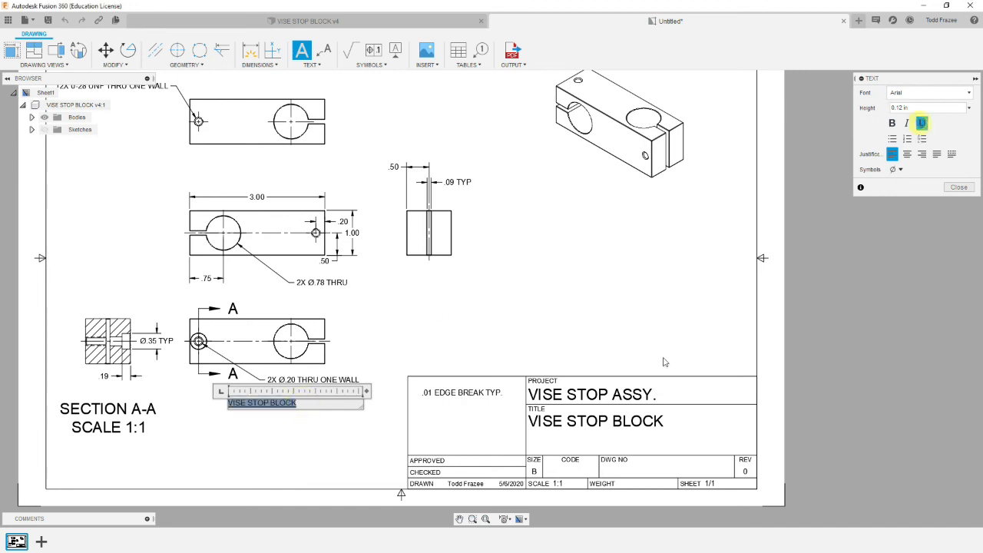
click(311, 465)
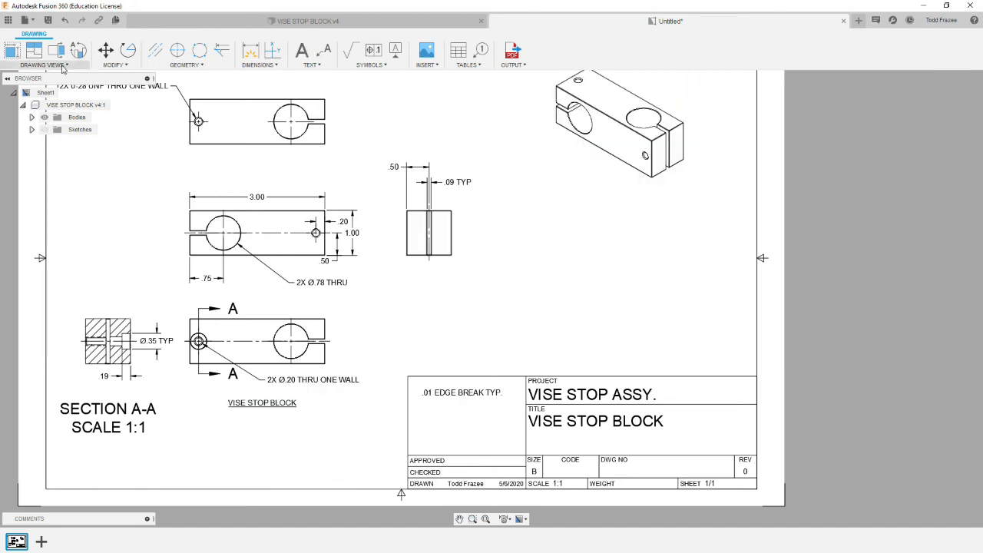
Step: Add a centred, underlined two-line label "VISE STOP BLOCK" / "3D REF VIEW" beneath the isometric view
click(302, 50)
click(590, 194)
click(682, 230)
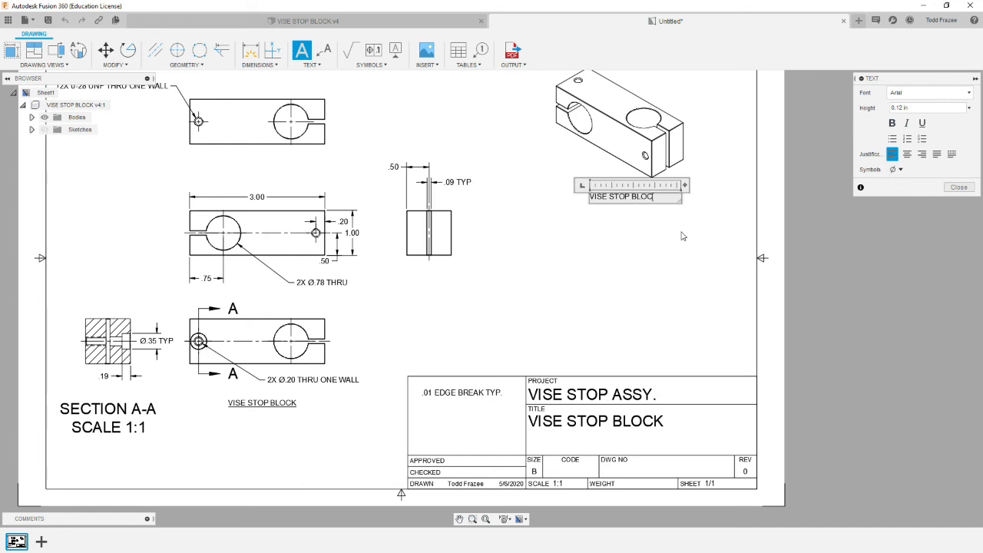
key(Return)
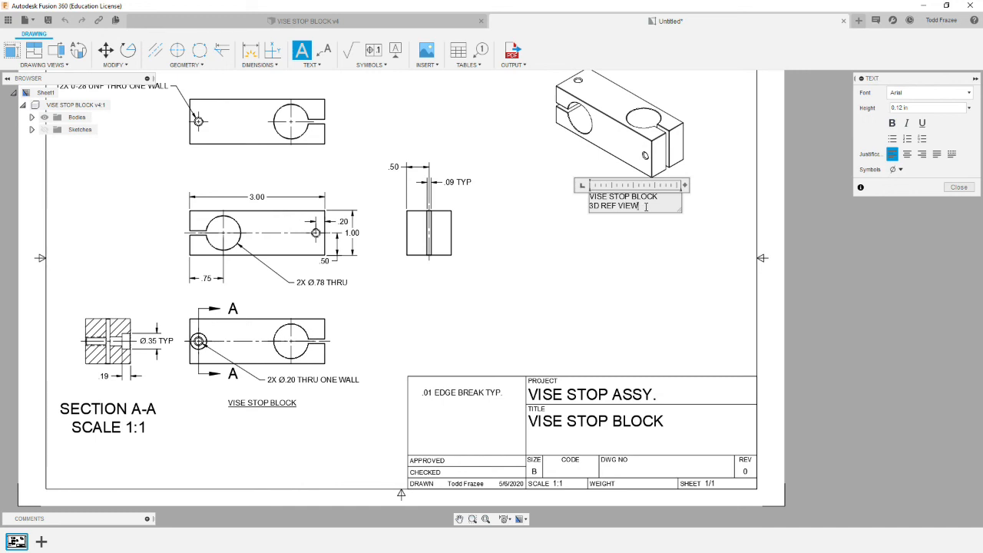
key(ctrl+a)
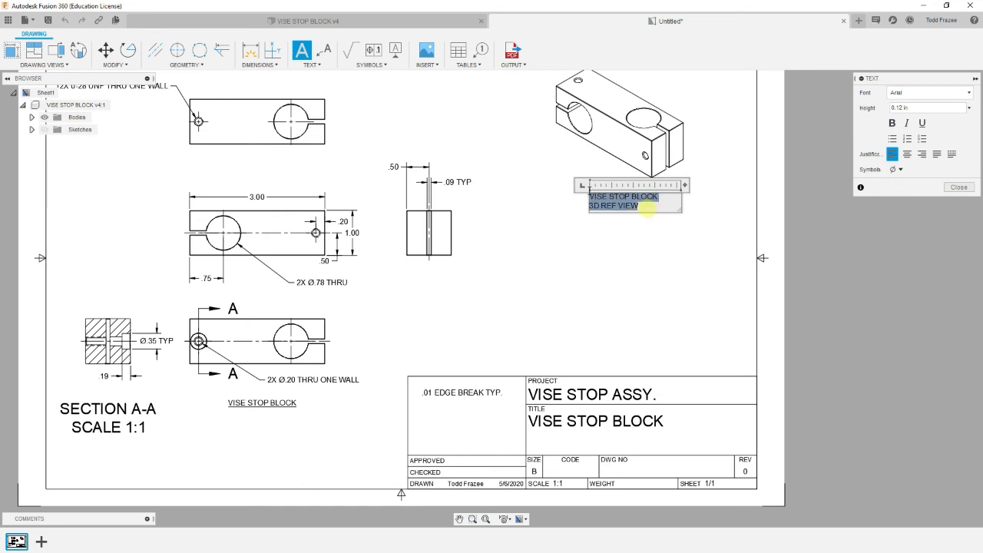
click(907, 155)
click(922, 123)
click(707, 259)
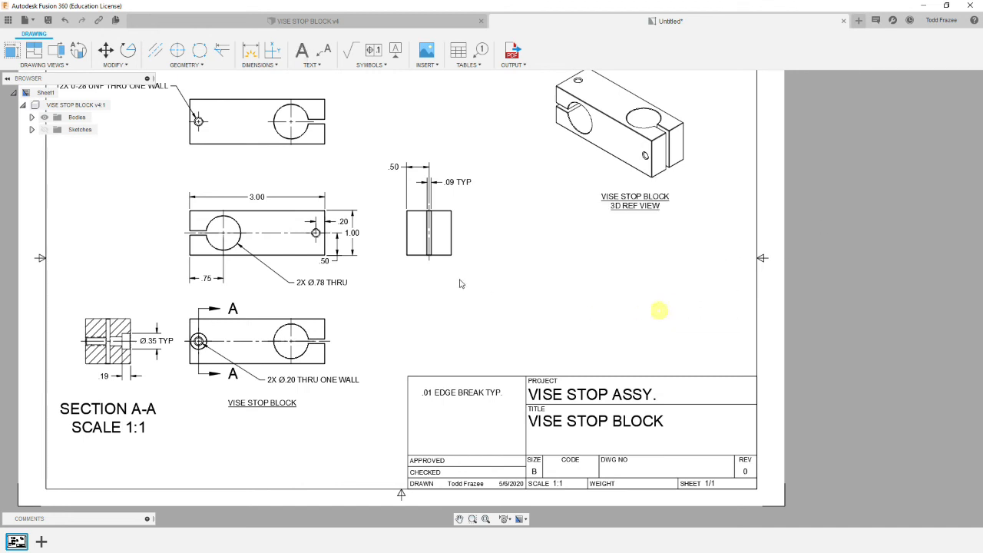
Step: Move the 3D reference view label slightly farther down from the isometric view
click(656, 208)
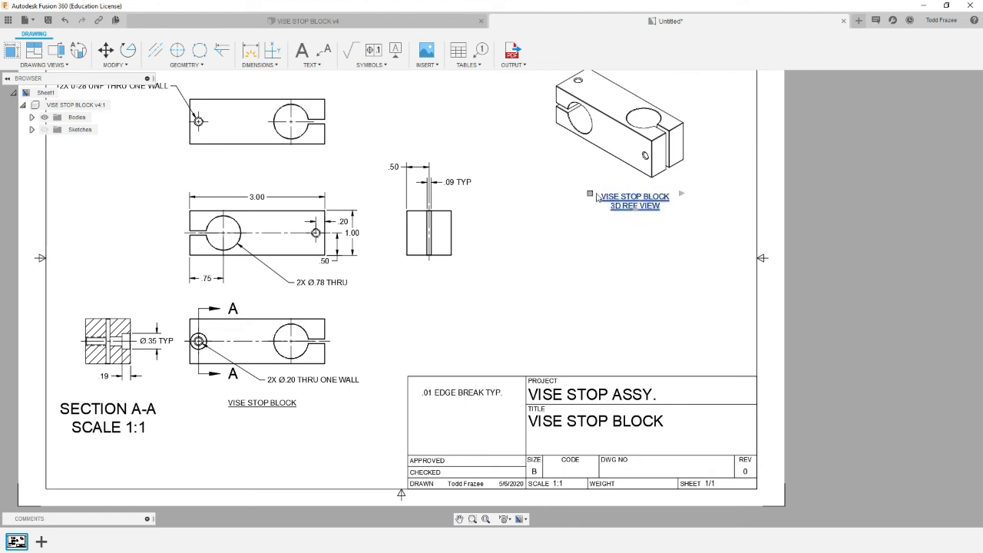
drag(590, 195, 590, 206)
click(567, 294)
Step: Set the primary precision of the block's overall length dimension to 0.123
scroll(331, 291, down, 4)
scroll(139, 261, up, 3)
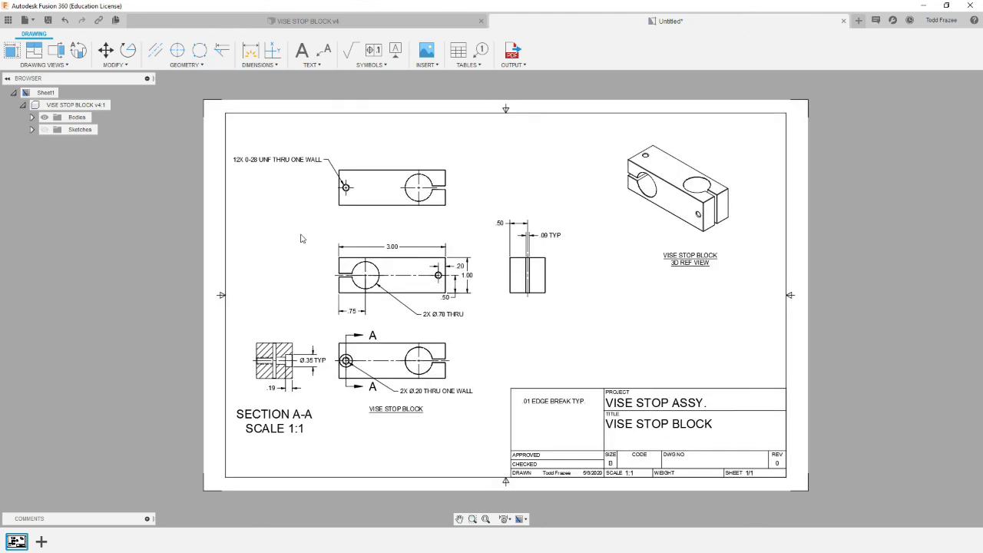
double_click(401, 247)
click(941, 92)
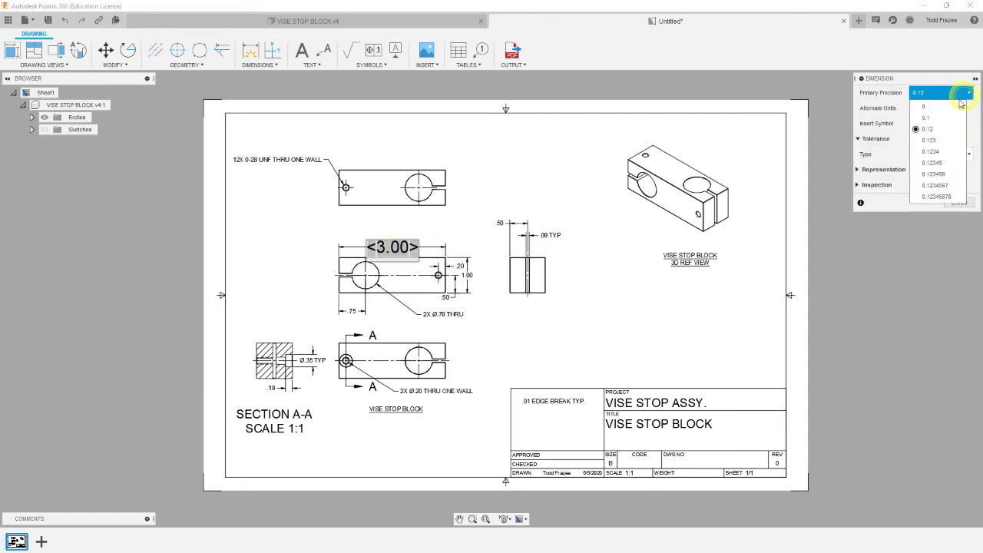
click(931, 141)
click(676, 285)
Step: Set the primary precision of the slot centerline dimension on the side view to 0.123
click(498, 223)
double_click(498, 223)
click(941, 92)
click(929, 142)
click(598, 318)
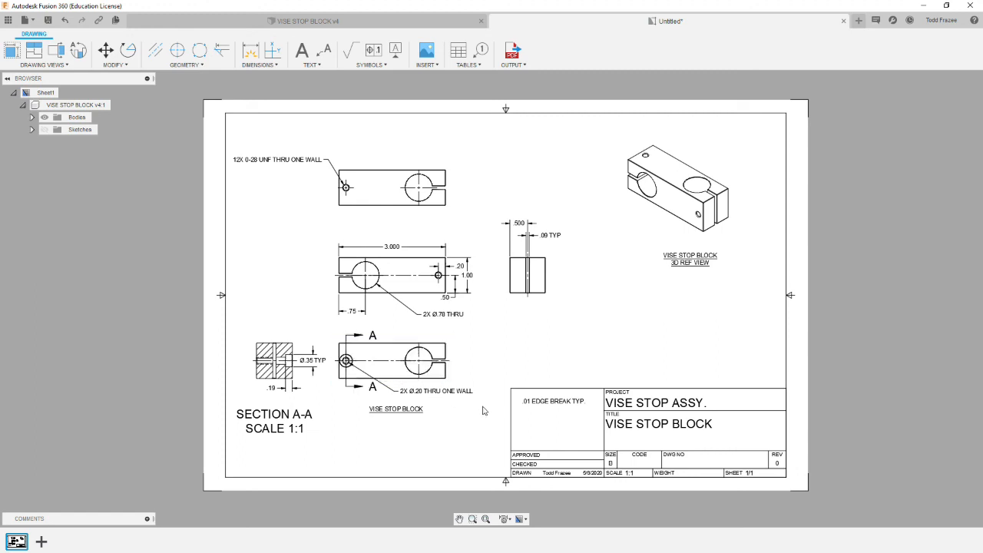
Step: Set the primary precision of the "THRU ONE WALL" hole diameter callout on the lower view to 0.123
double_click(430, 393)
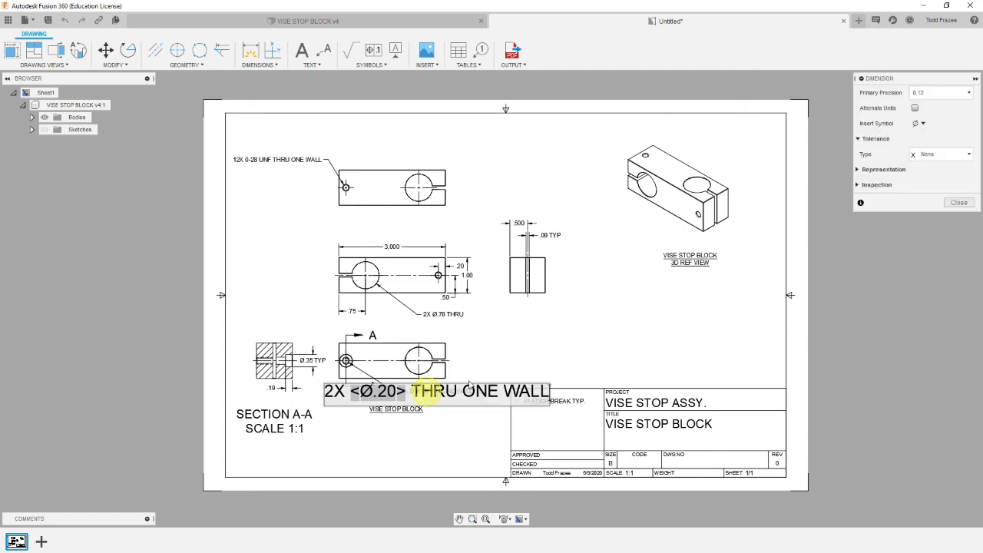
click(941, 93)
click(931, 140)
click(459, 441)
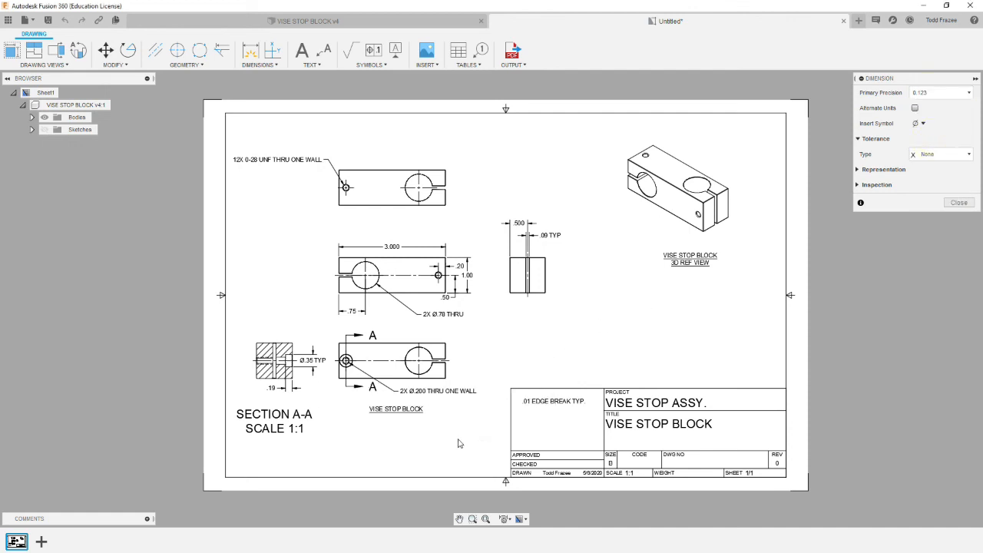
click(340, 438)
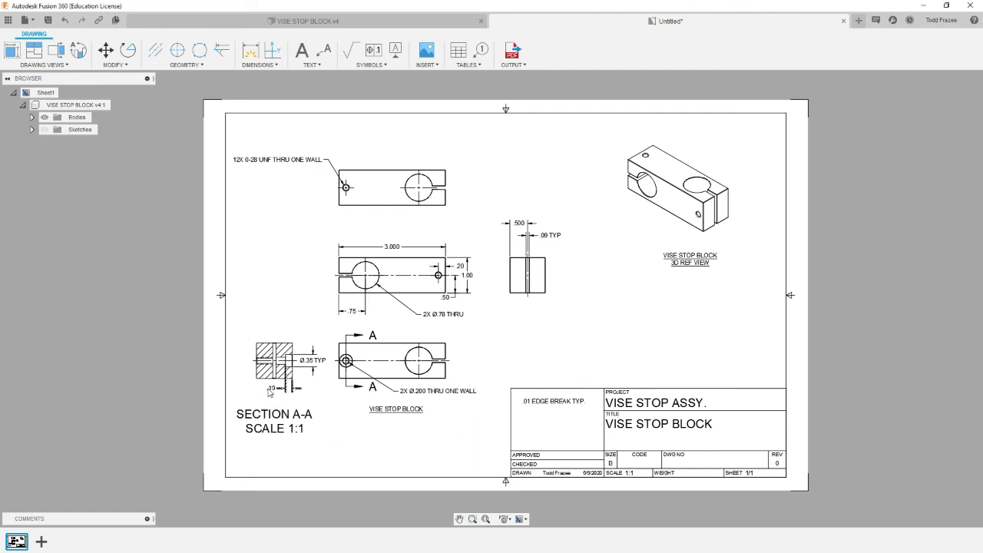
Step: Set the primary precision of the counterbore depth dimension in section A-A to 0.123
double_click(272, 388)
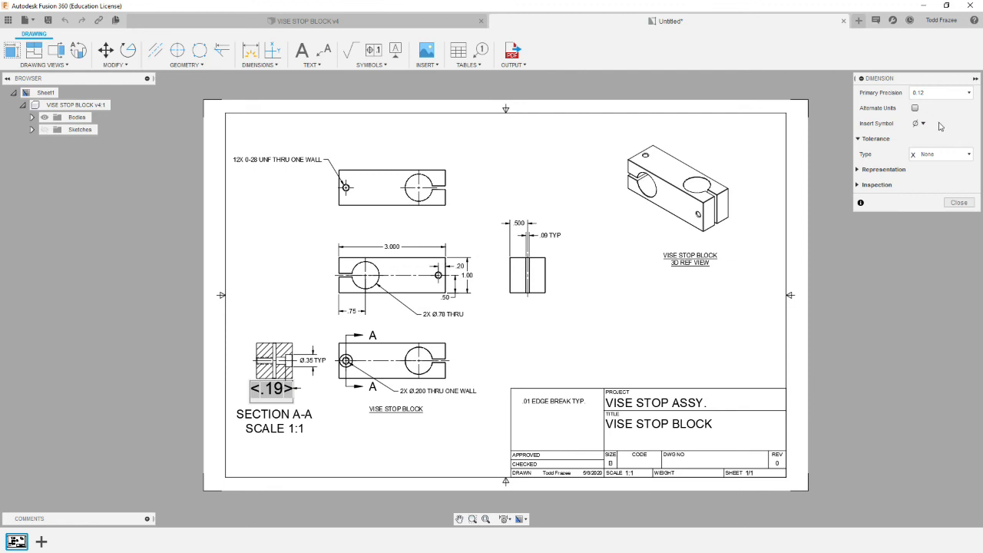
click(925, 124)
click(944, 115)
click(946, 92)
click(937, 148)
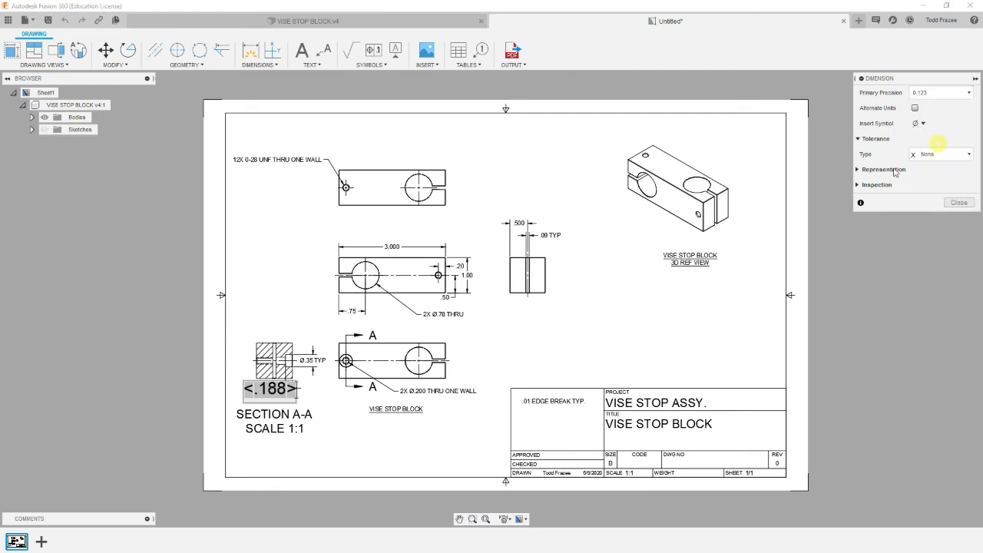
click(587, 338)
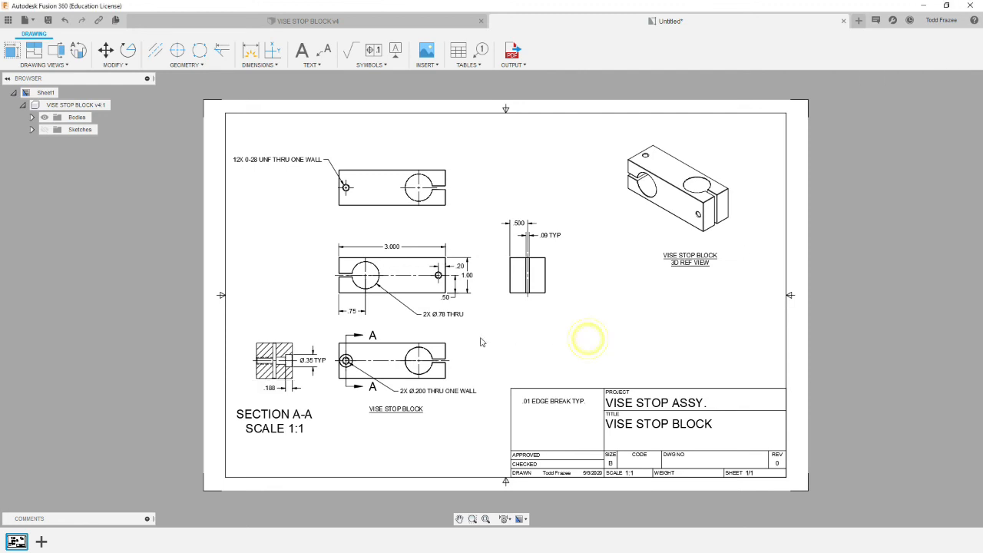
Step: Set the large hole's horizontal location dimension to 0.123 precision and prefix its text with "2X"
double_click(352, 311)
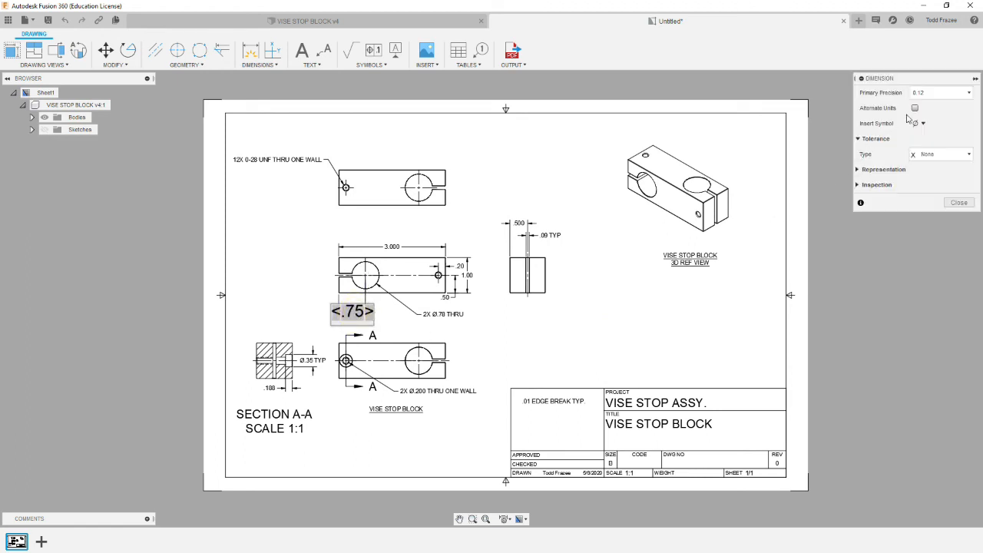
click(965, 93)
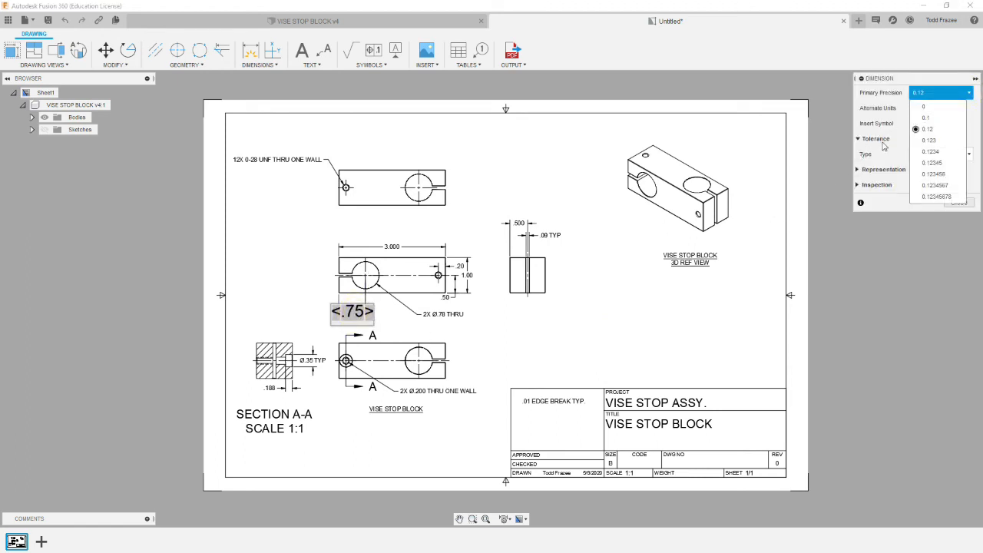
click(931, 140)
click(357, 313)
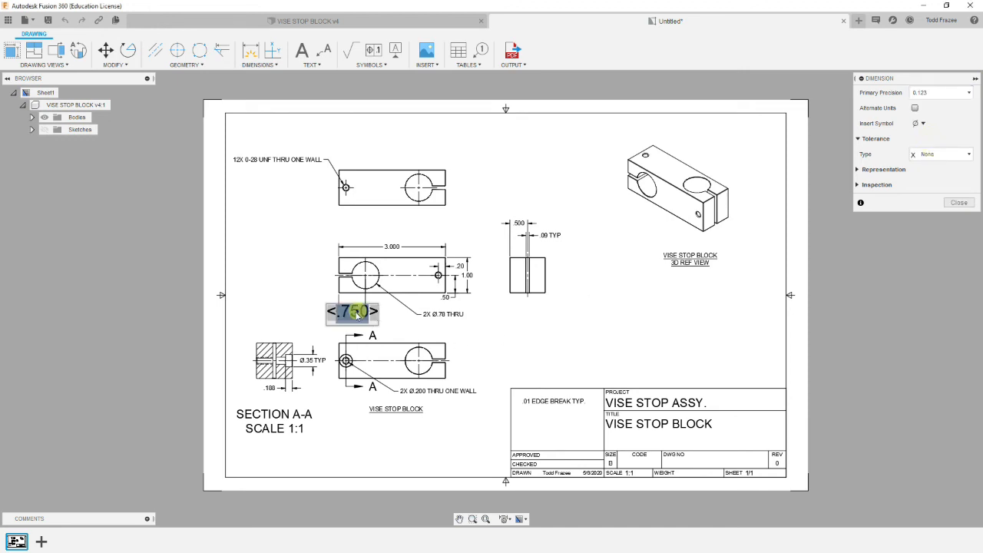
click(340, 312)
click(434, 308)
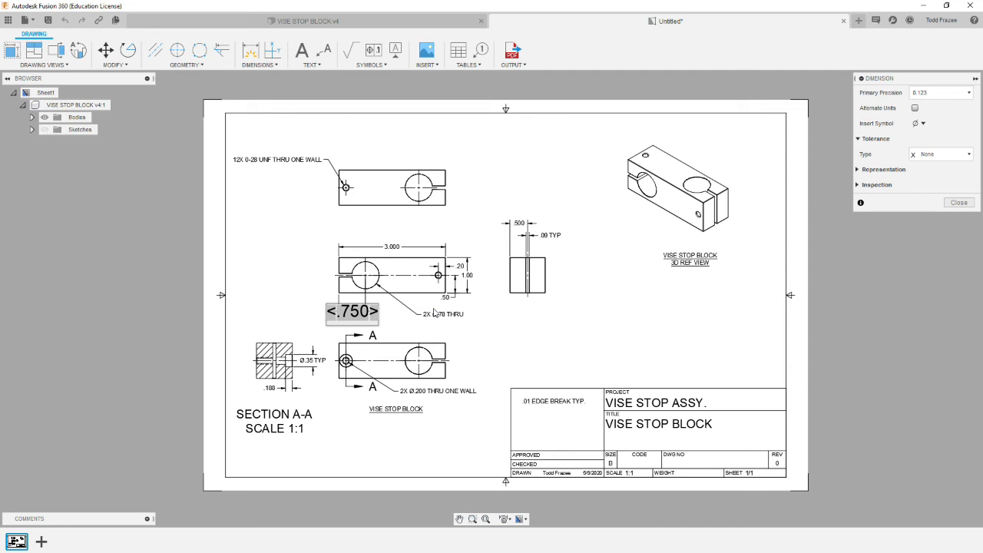
text(2X)
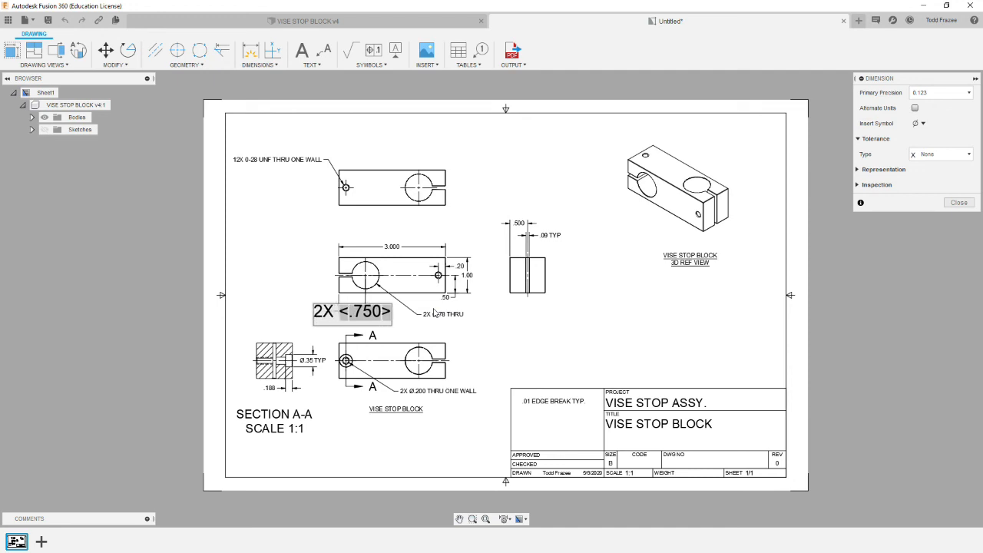
click(528, 350)
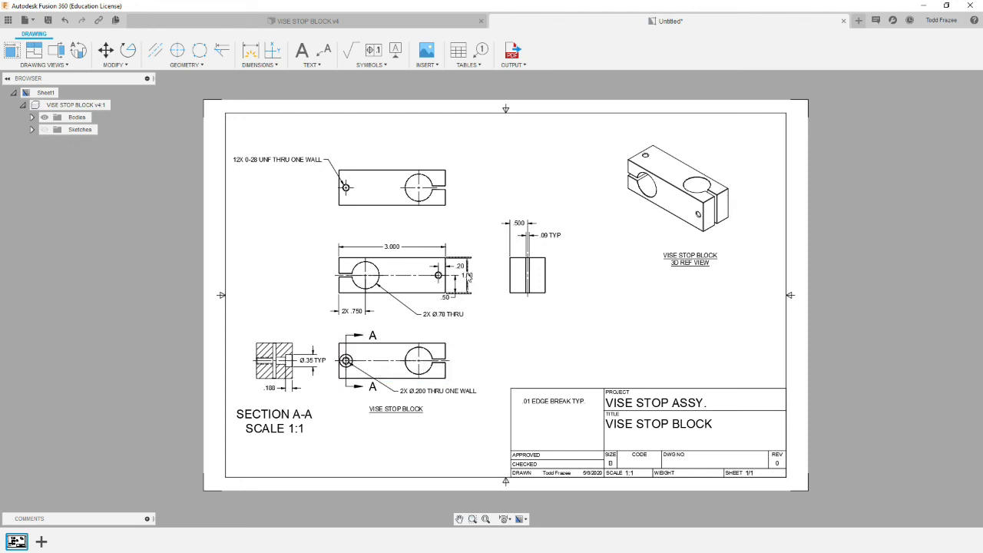
Step: Move the small hole's horizontal edge dimension above the middle view, with its text inside the overall length
scroll(457, 267, up, 5)
click(442, 254)
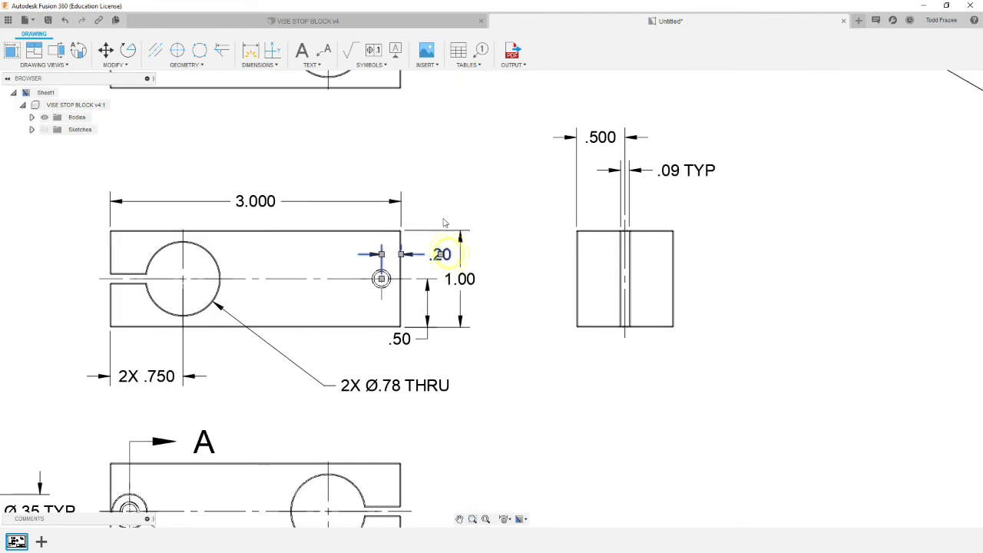
click(442, 255)
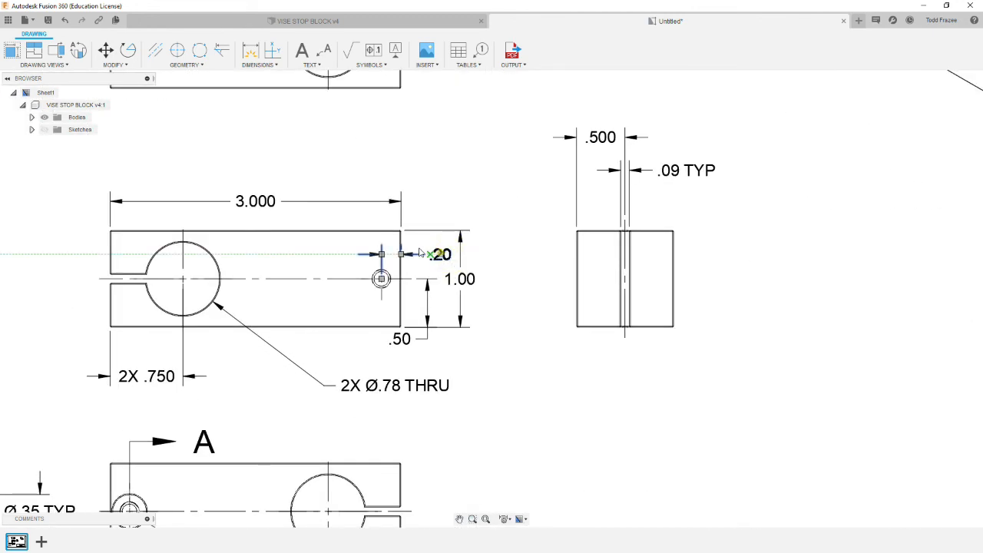
click(352, 218)
Step: Set the small hole's horizontal edge dimension to 0.123 precision and append "TYP" to its text
double_click(341, 213)
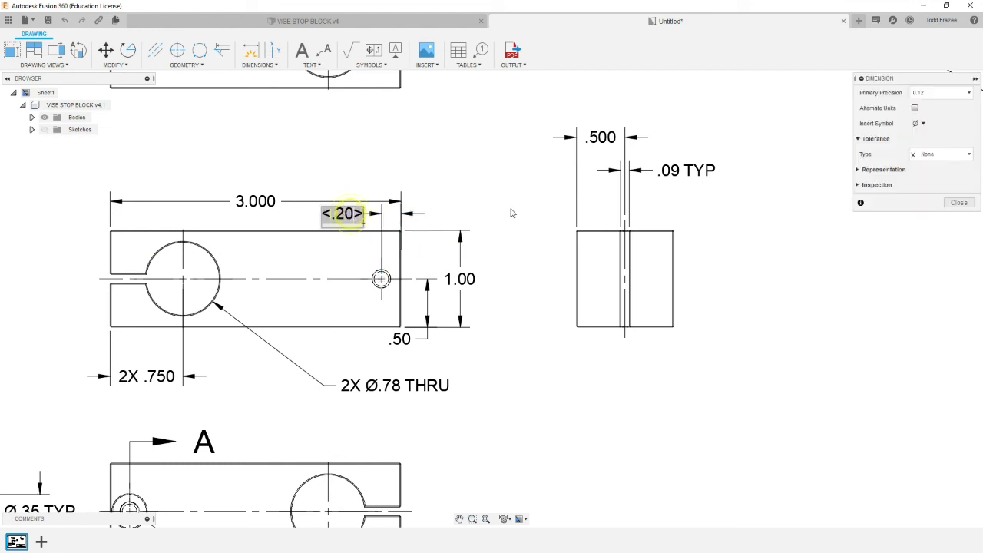
click(952, 93)
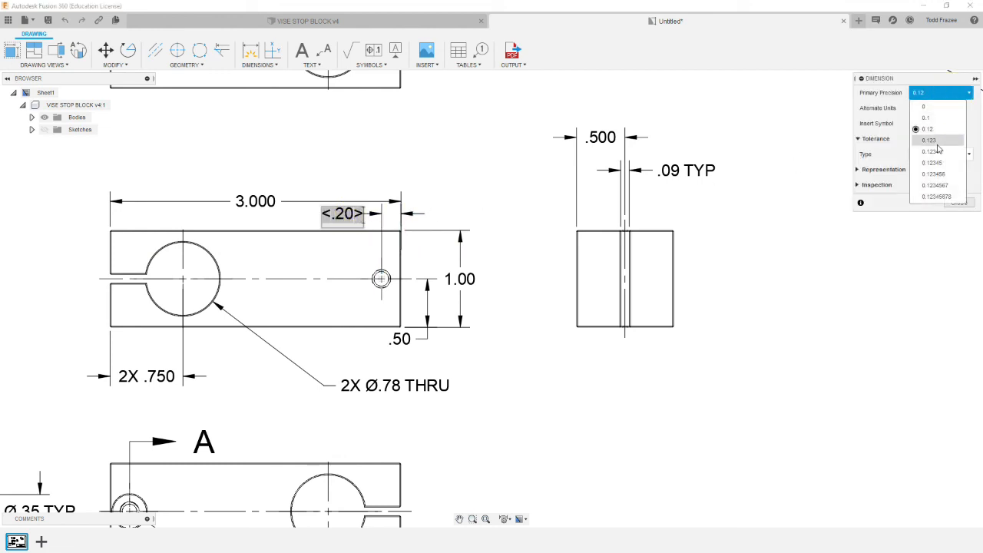
click(931, 140)
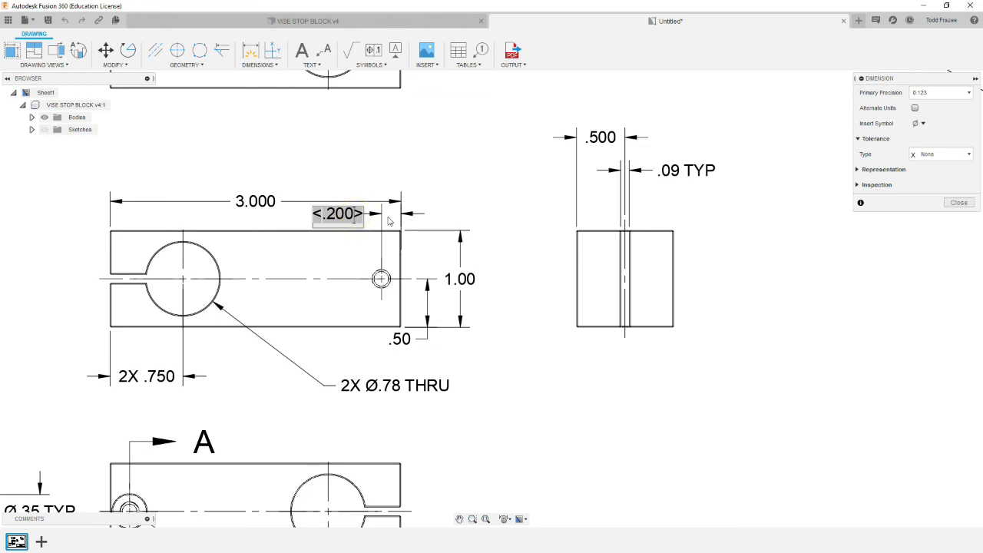
text(TYP)
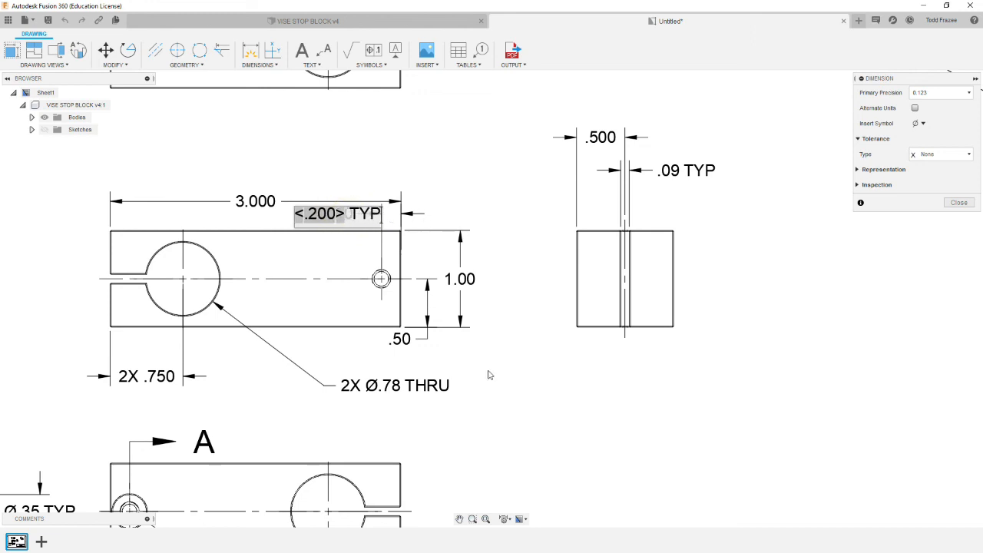
click(489, 375)
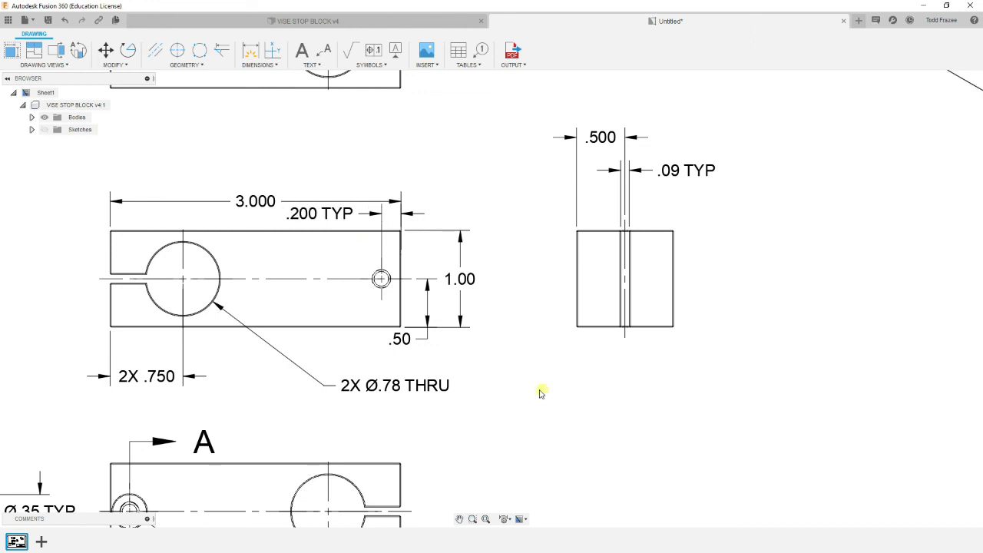
Step: Set the primary precision of the middle view's overall height dimension to 0.123
double_click(460, 279)
click(931, 95)
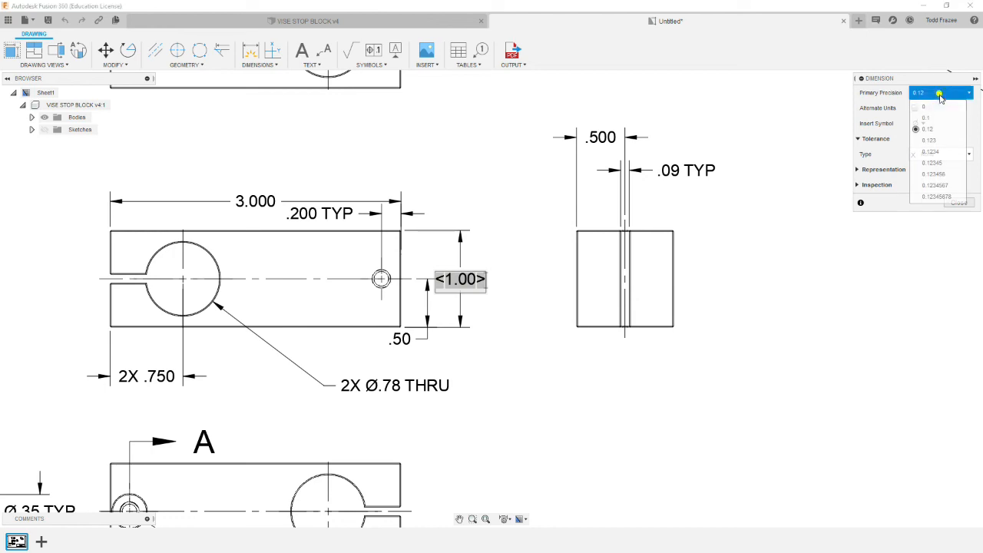
click(928, 141)
click(779, 310)
scroll(566, 406, down, 5)
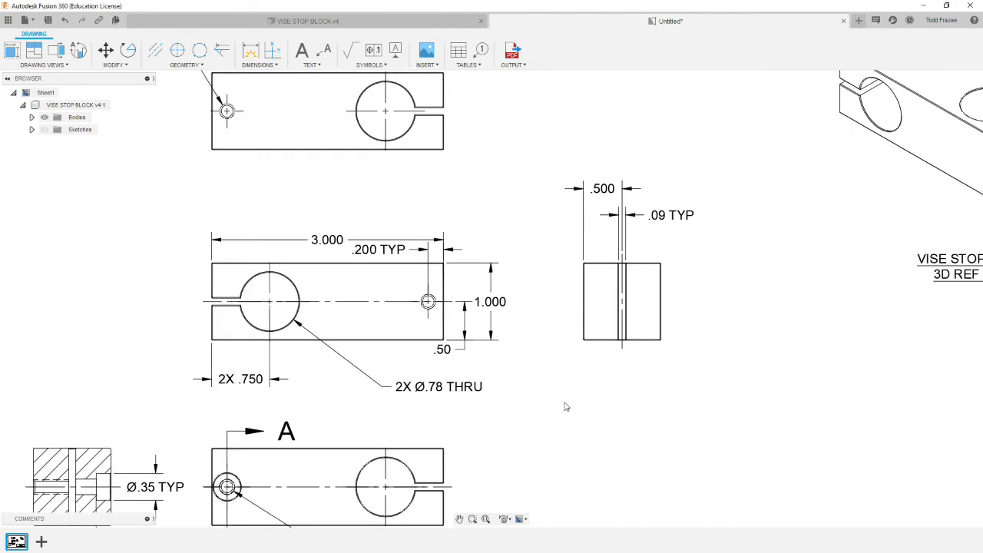
Step: Dimension the overall height of the upper view between its two long outer edges, placing it beyond the slotted end
scroll(434, 461, up, 5)
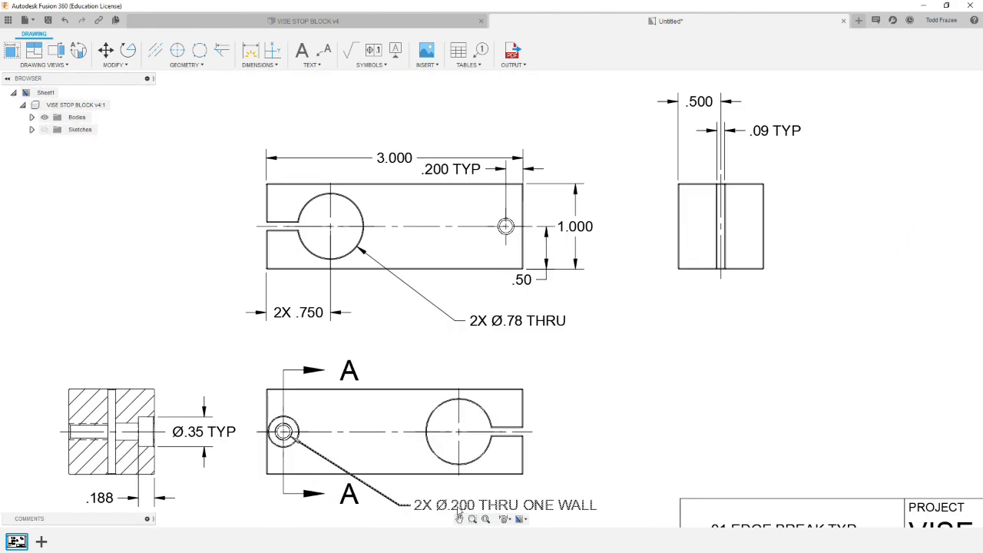
scroll(585, 480, down, 3)
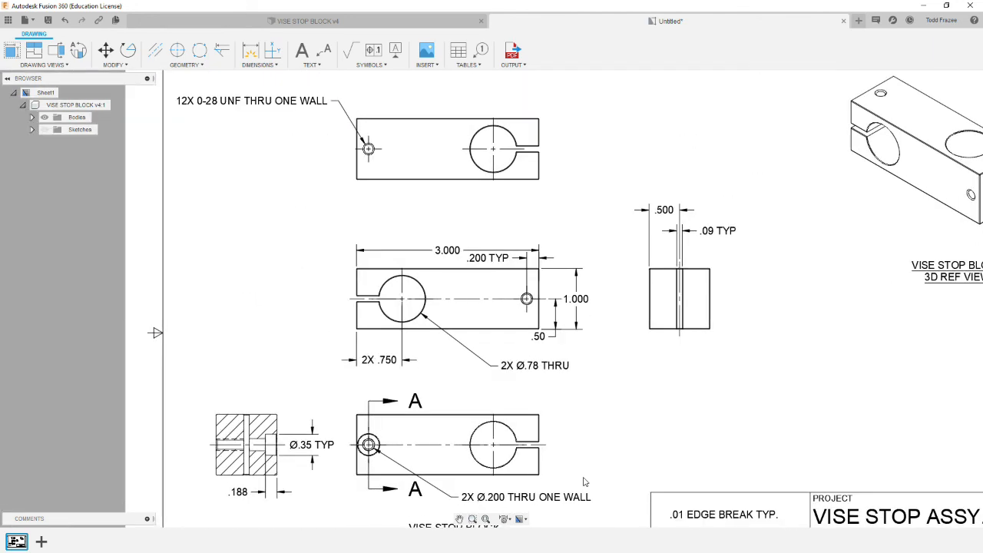
click(250, 54)
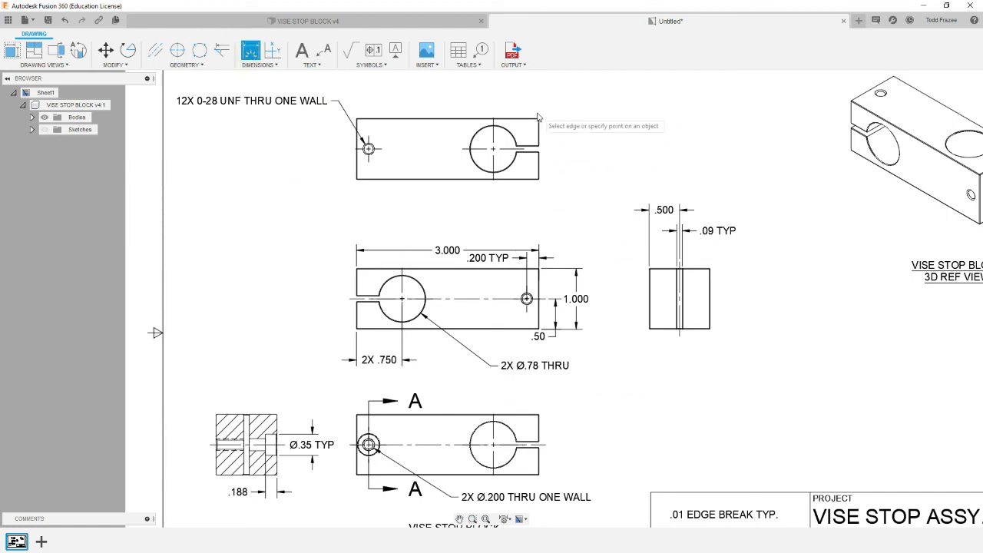
scroll(528, 122, up, 10)
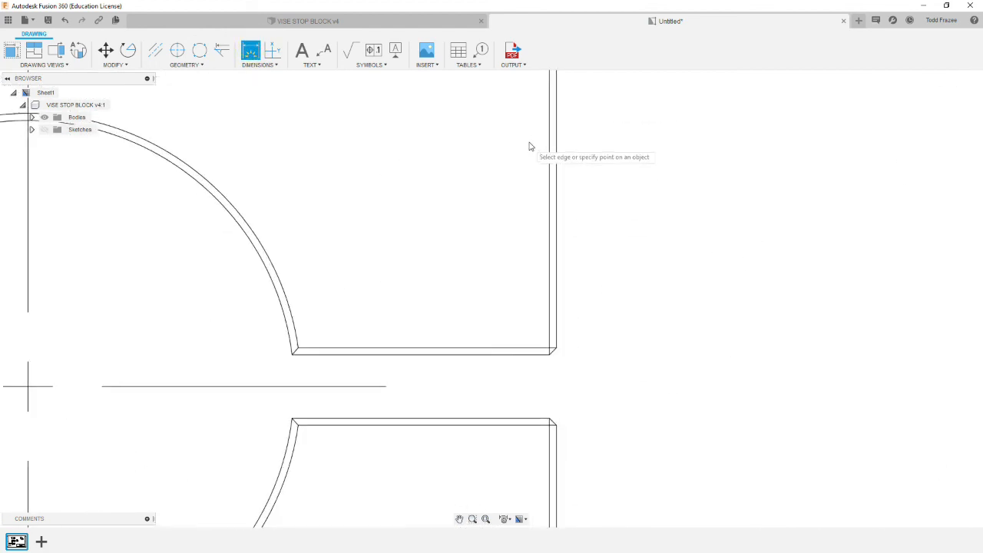
scroll(507, 108, up, 3)
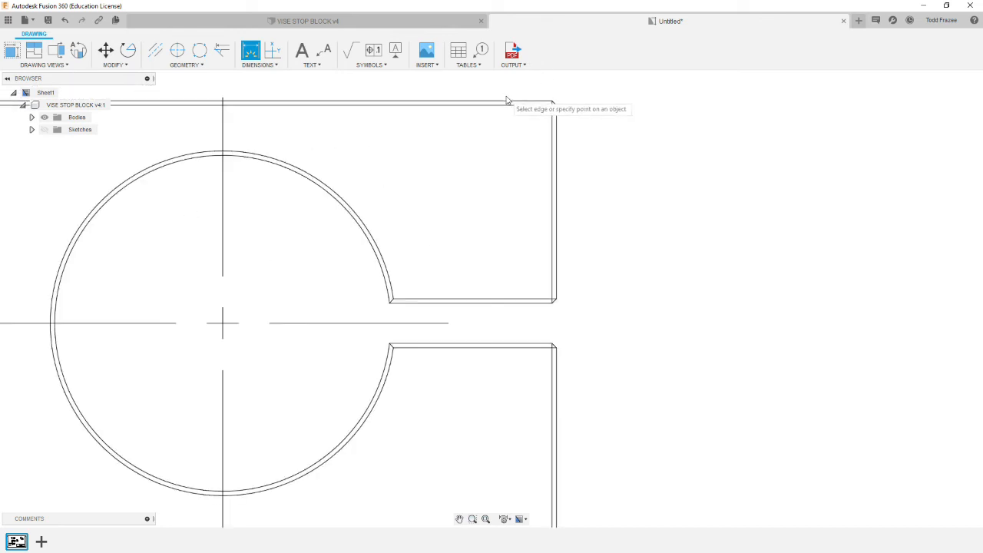
click(504, 100)
scroll(542, 303, down, 5)
scroll(529, 345, up, 8)
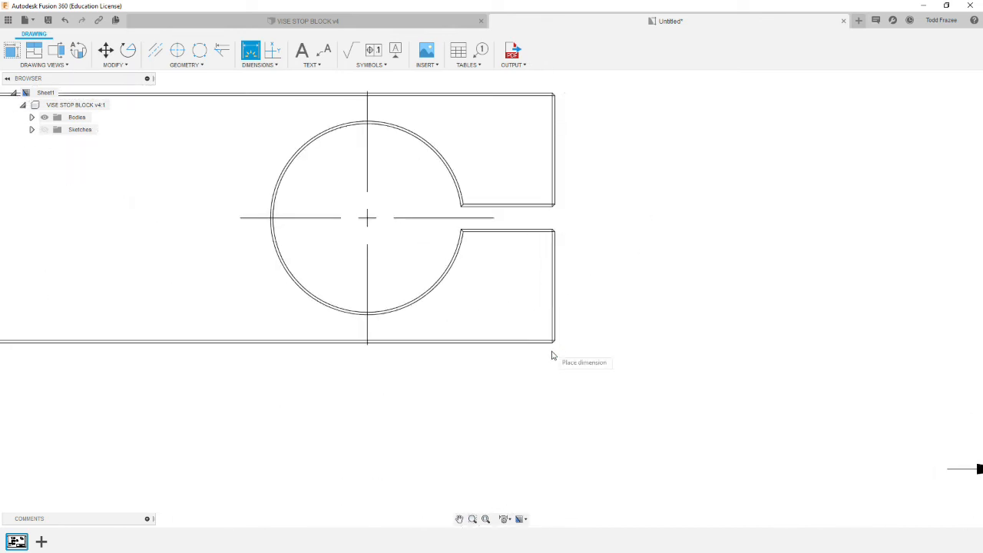
click(523, 336)
scroll(531, 336, down, 5)
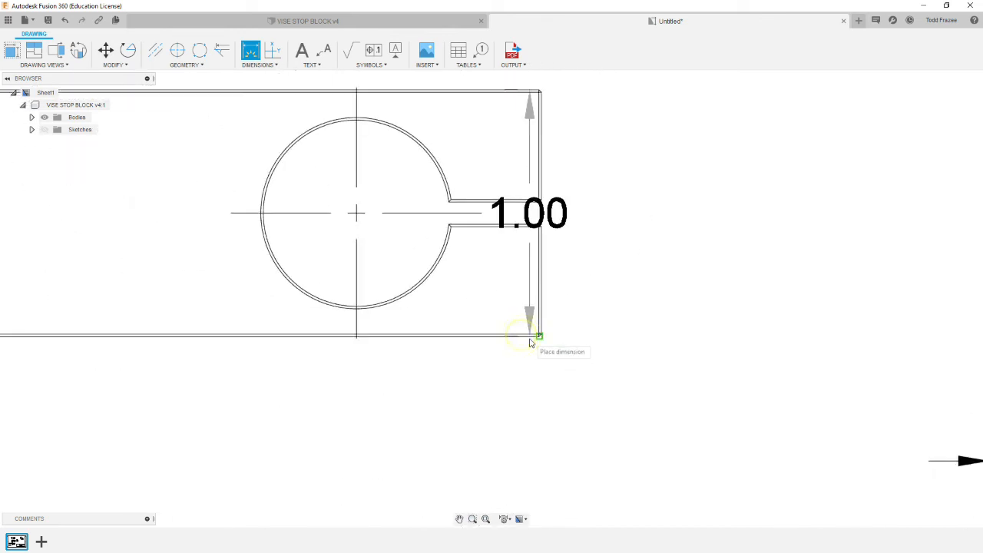
click(602, 311)
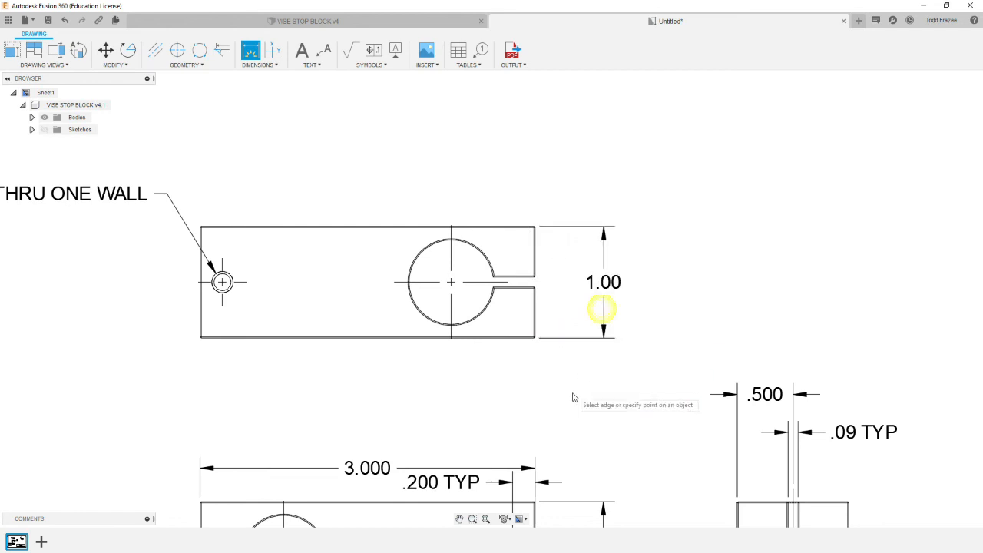
key(Escape)
Step: Set the primary precision of the upper view's overall height dimension to 0.123
double_click(614, 285)
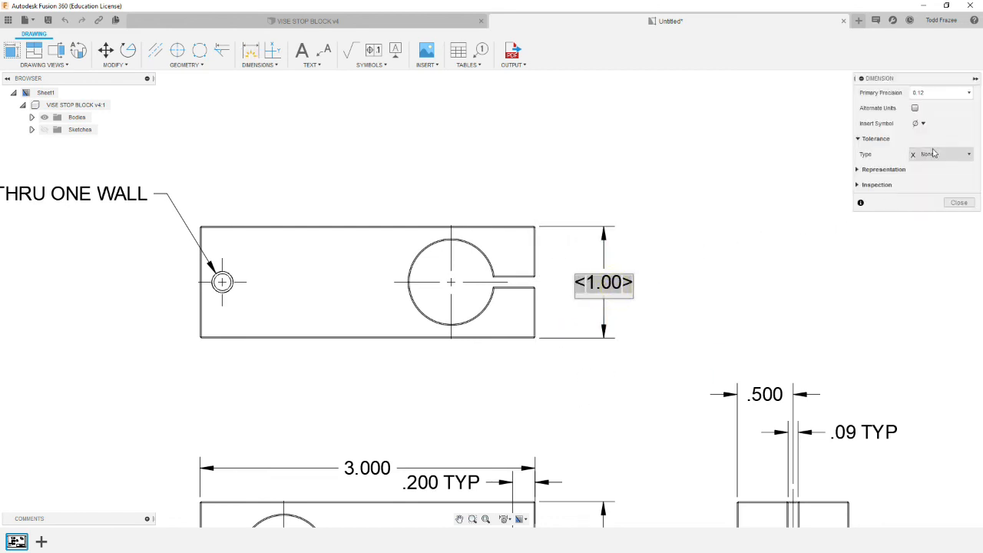
click(921, 92)
click(928, 140)
click(770, 263)
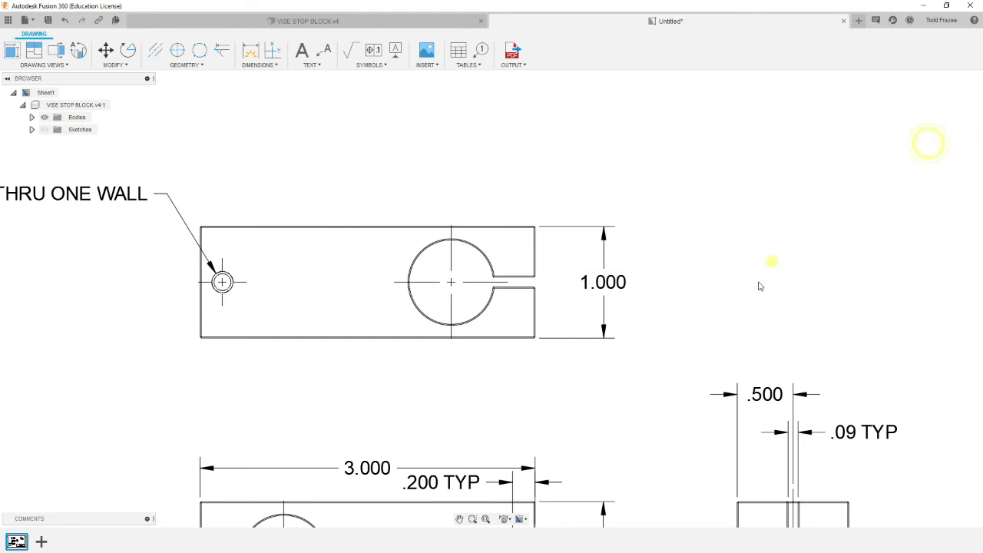
Step: Move the middle view's overall height dimension slightly farther out from the block
scroll(770, 330, down, 5)
scroll(659, 444, up, 5)
click(663, 390)
mouse_move(658, 386)
mouse_down()
mouse_move(698, 396)
mouse_move(676, 382)
mouse_up()
click(722, 431)
scroll(721, 430, down, 10)
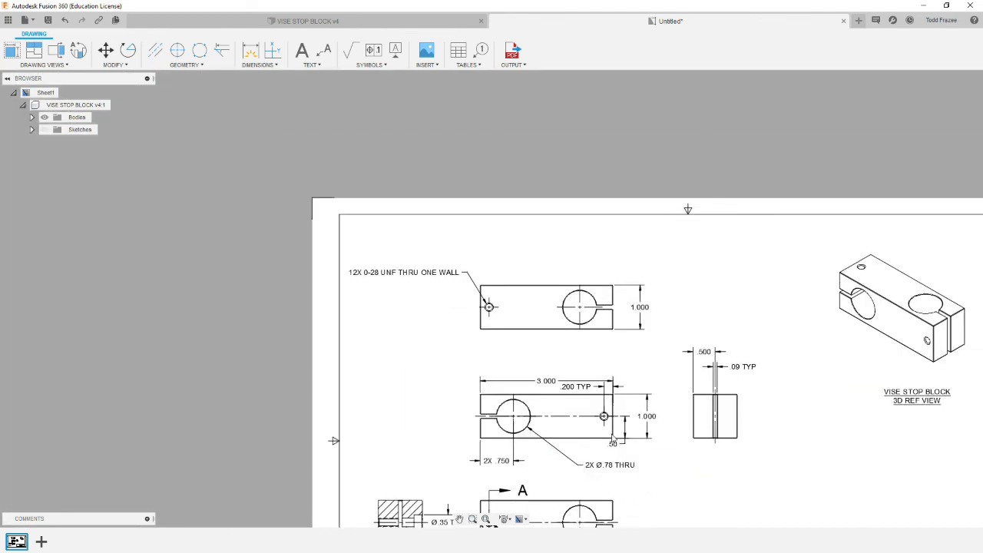
scroll(688, 525, up, 8)
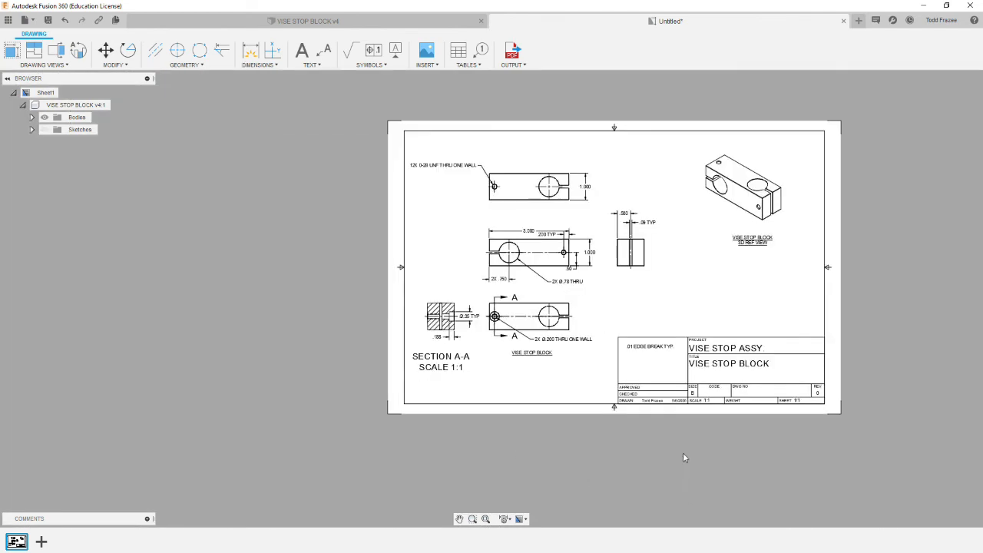
Step: Raise the middle view's overall length dimension and nudge the small hole's edge dimension up to space them apart
scroll(694, 262, up, 5)
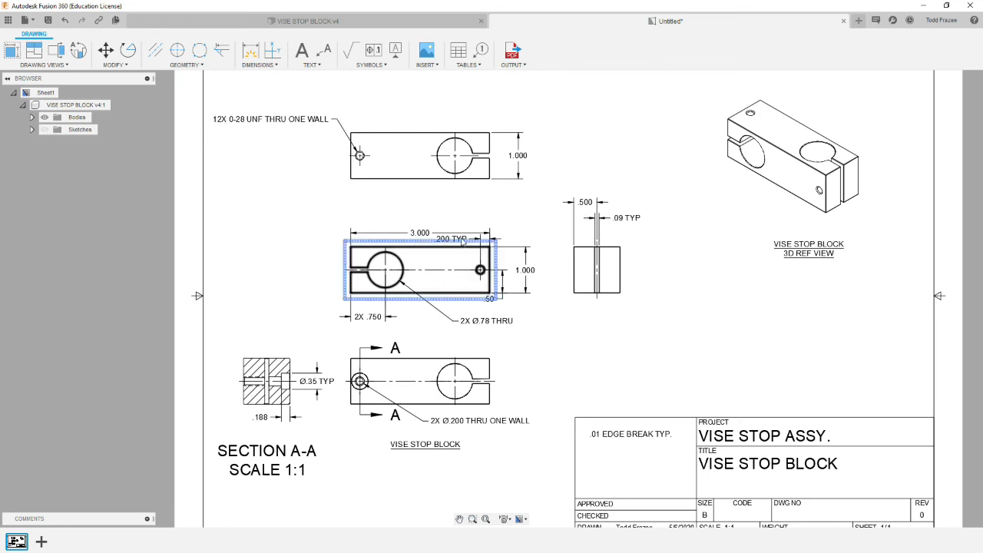
click(432, 234)
drag(421, 234, 422, 217)
click(451, 239)
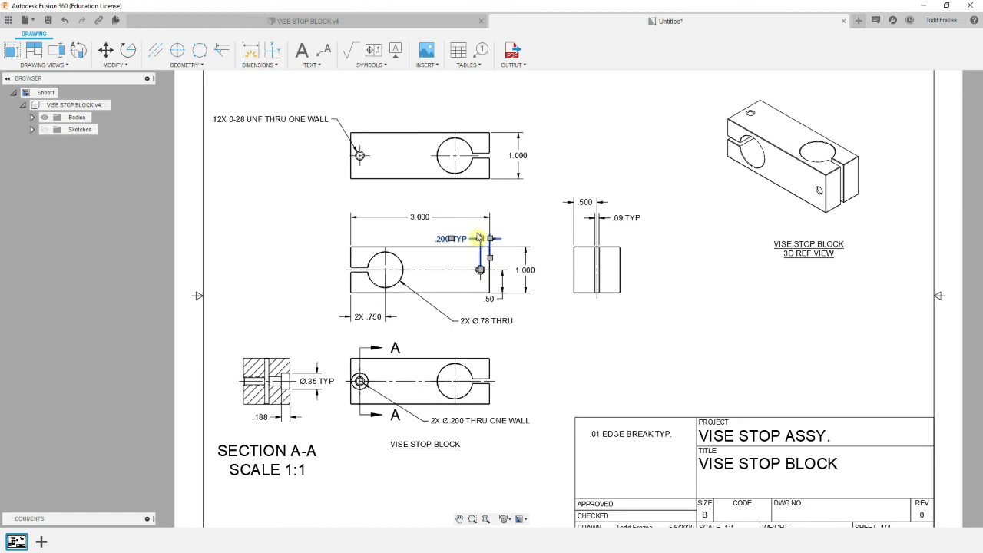
mouse_move(452, 232)
mouse_down()
mouse_move(458, 217)
mouse_move(453, 235)
mouse_up()
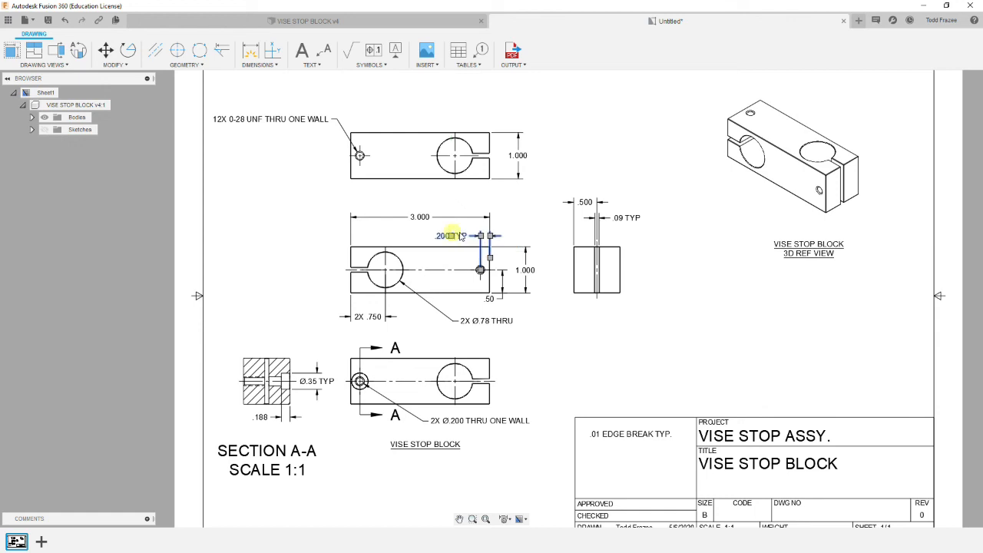
Step: Lower the side view's slot width dimension and centre location dimension so both sit closer to the view
click(585, 205)
click(622, 219)
click(622, 219)
key(Escape)
click(630, 218)
click(627, 218)
drag(628, 219, 628, 229)
click(588, 203)
drag(587, 202, 588, 215)
click(658, 213)
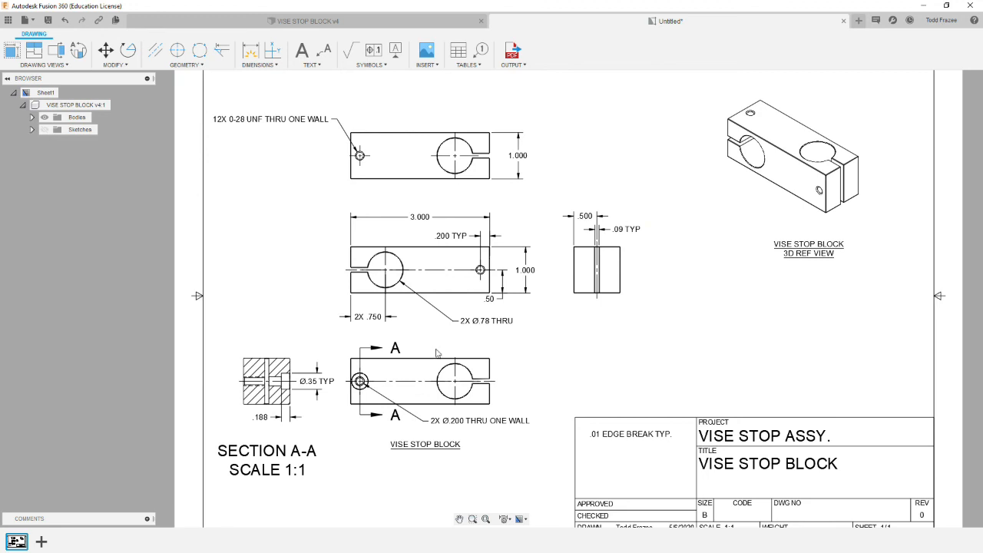